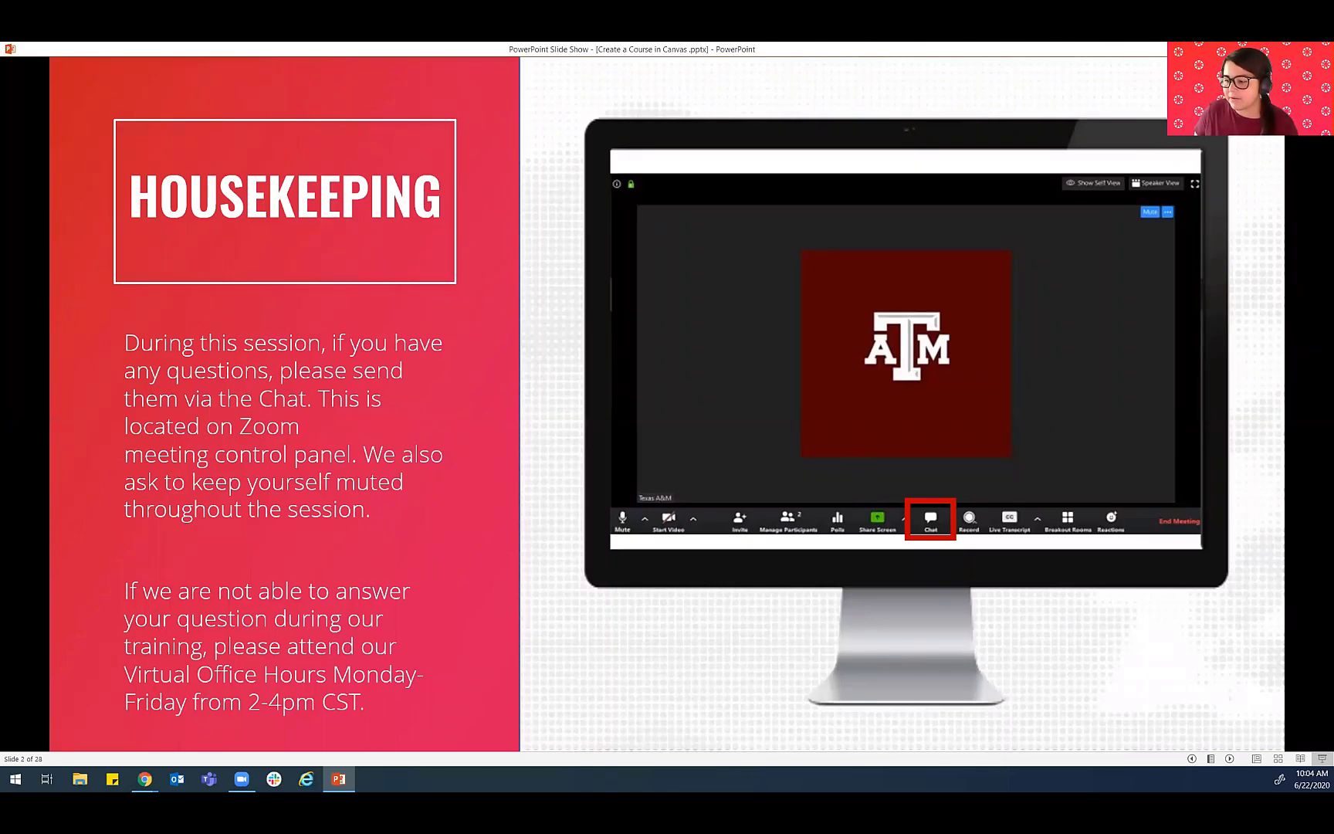
- Switch to the Zoom meeting to show its group chat, and clear the meeting and chat windows off the slide
key(alt+Tab)
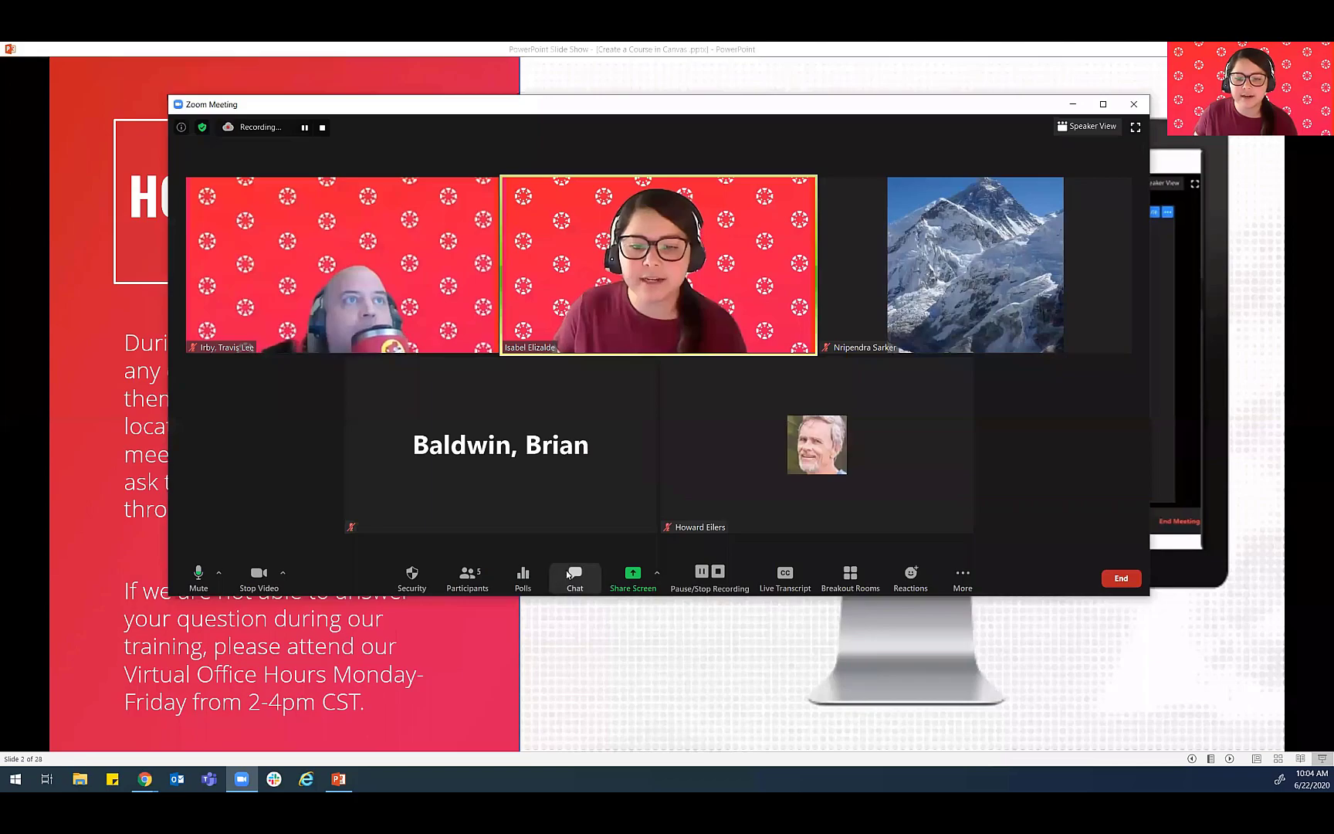
click(569, 570)
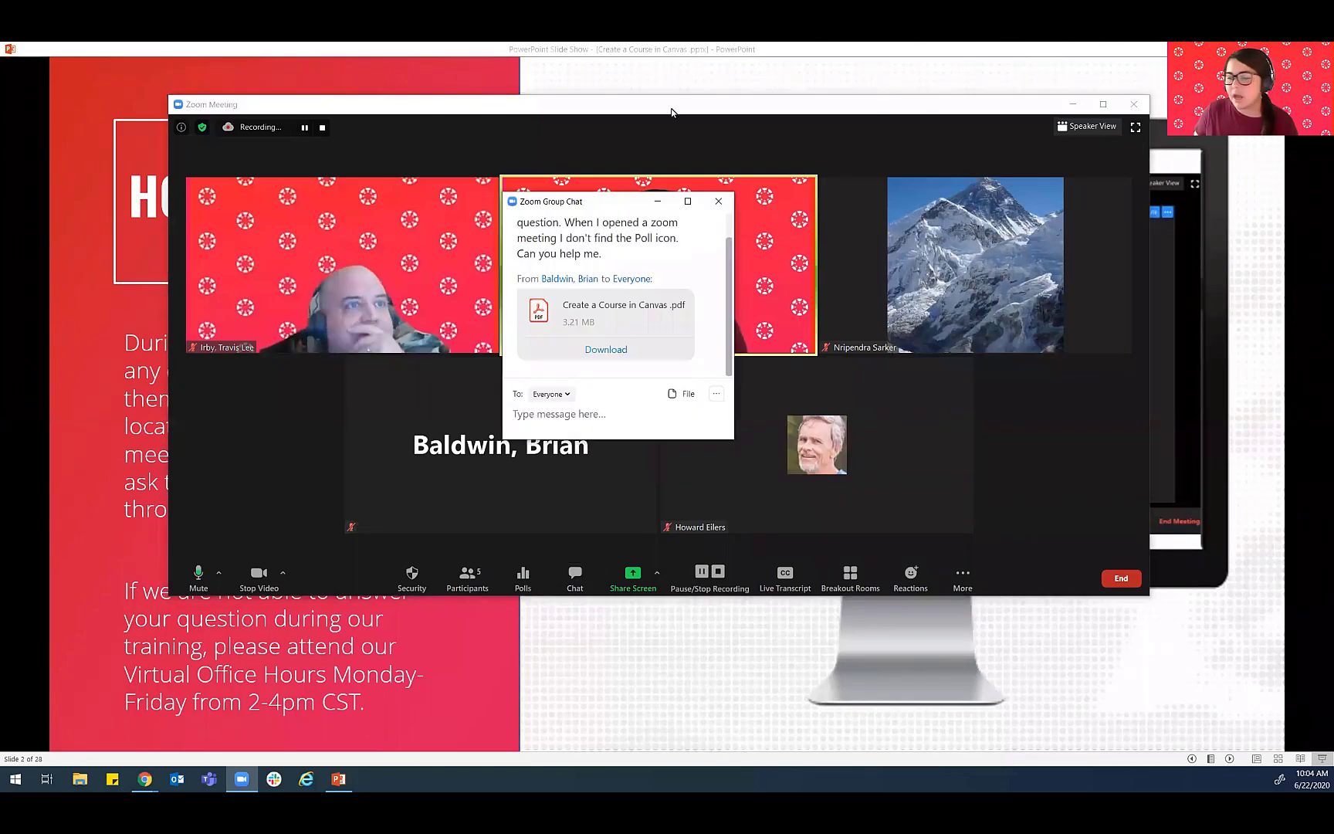
drag(671, 111, 556, 787)
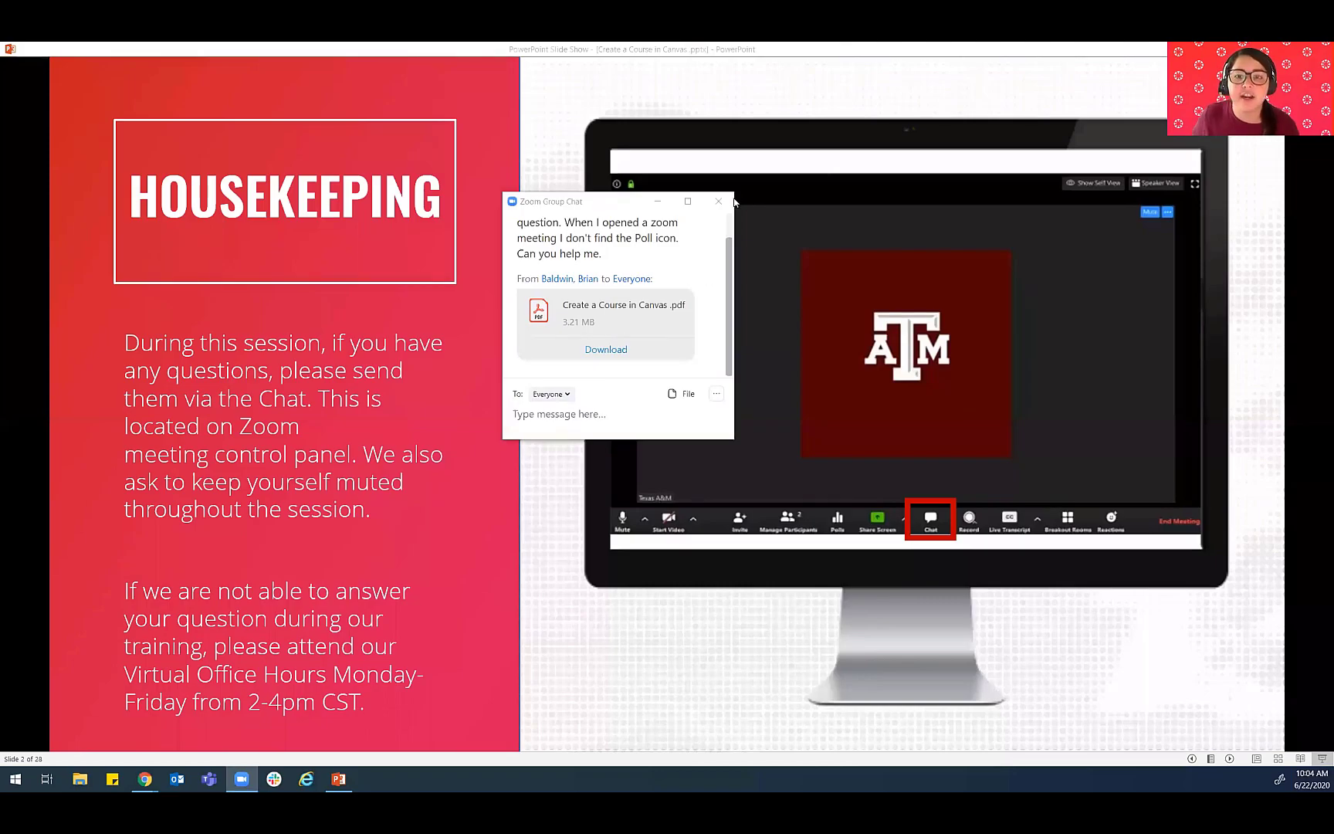
click(711, 202)
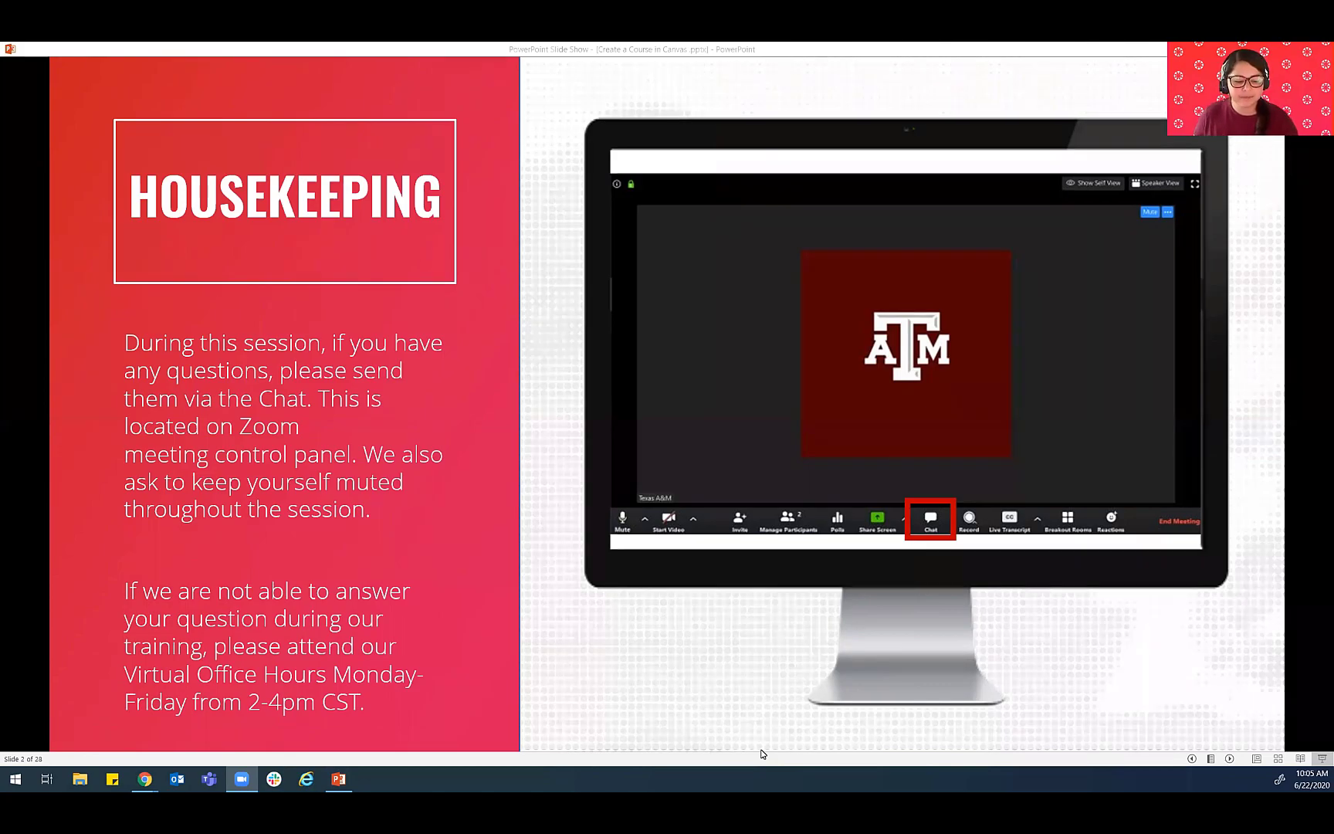
- Return to the PowerPoint slide show and advance from Housekeeping to the Log In slide
click(506, 671)
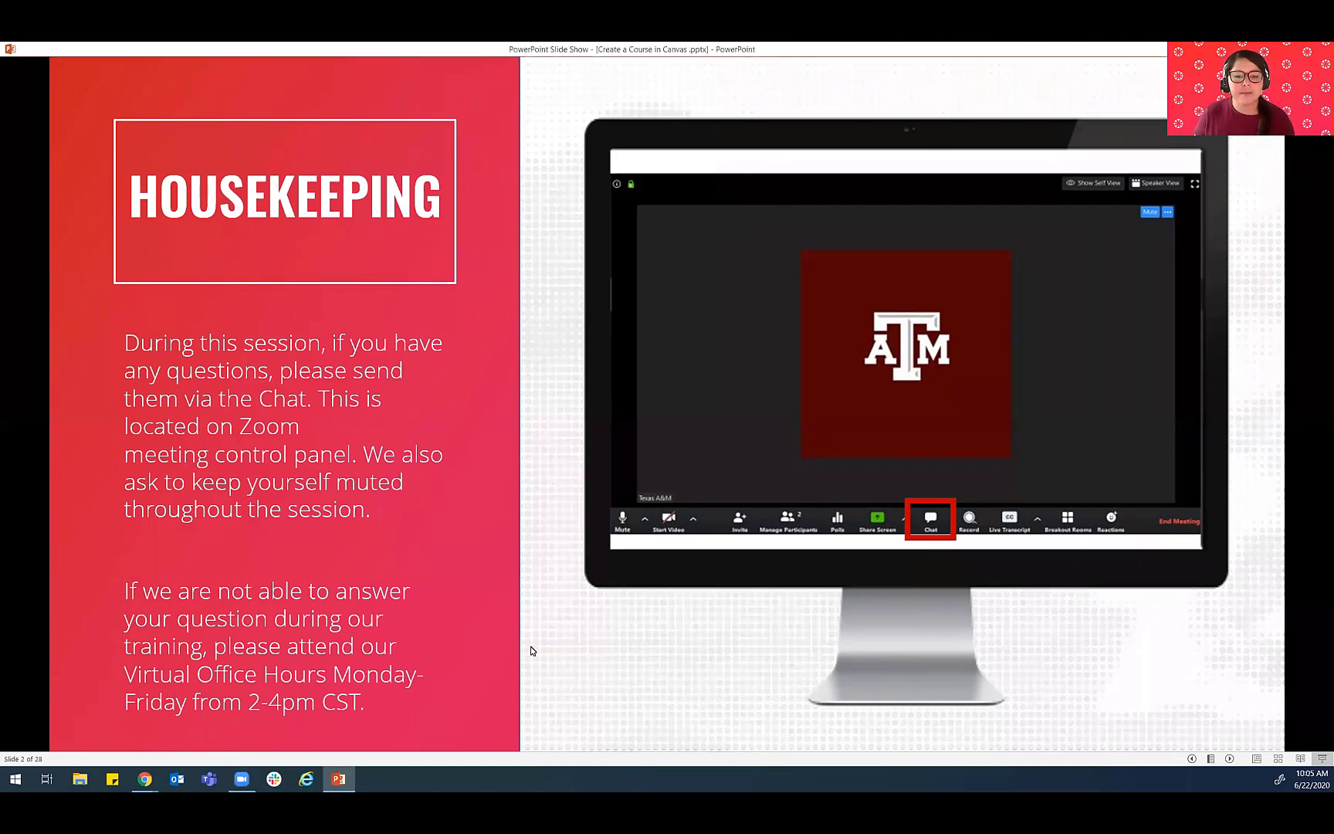
click(530, 650)
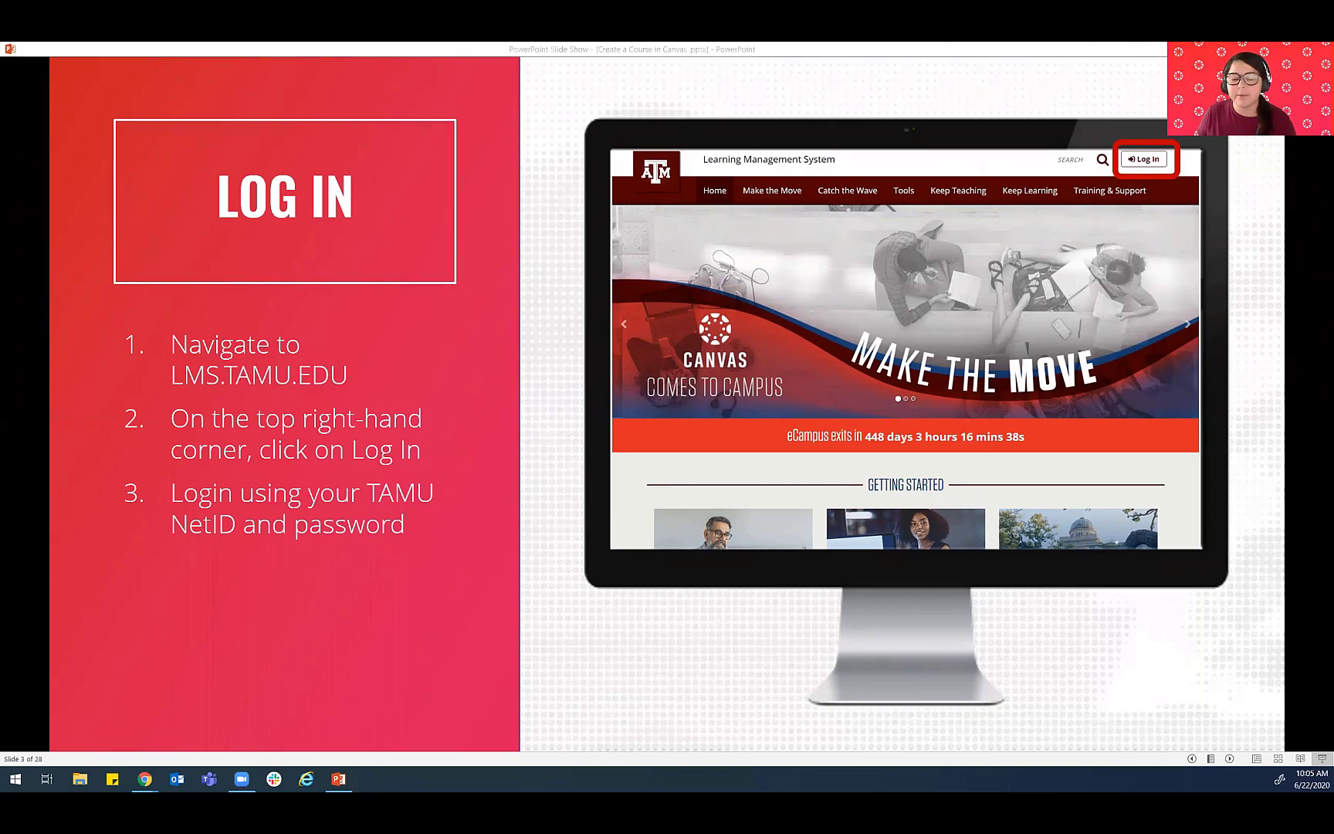
- Switch to Chrome to show the login option on the lms.tamu.edu home page and the Canvas Dashboard
key(alt+Tab)
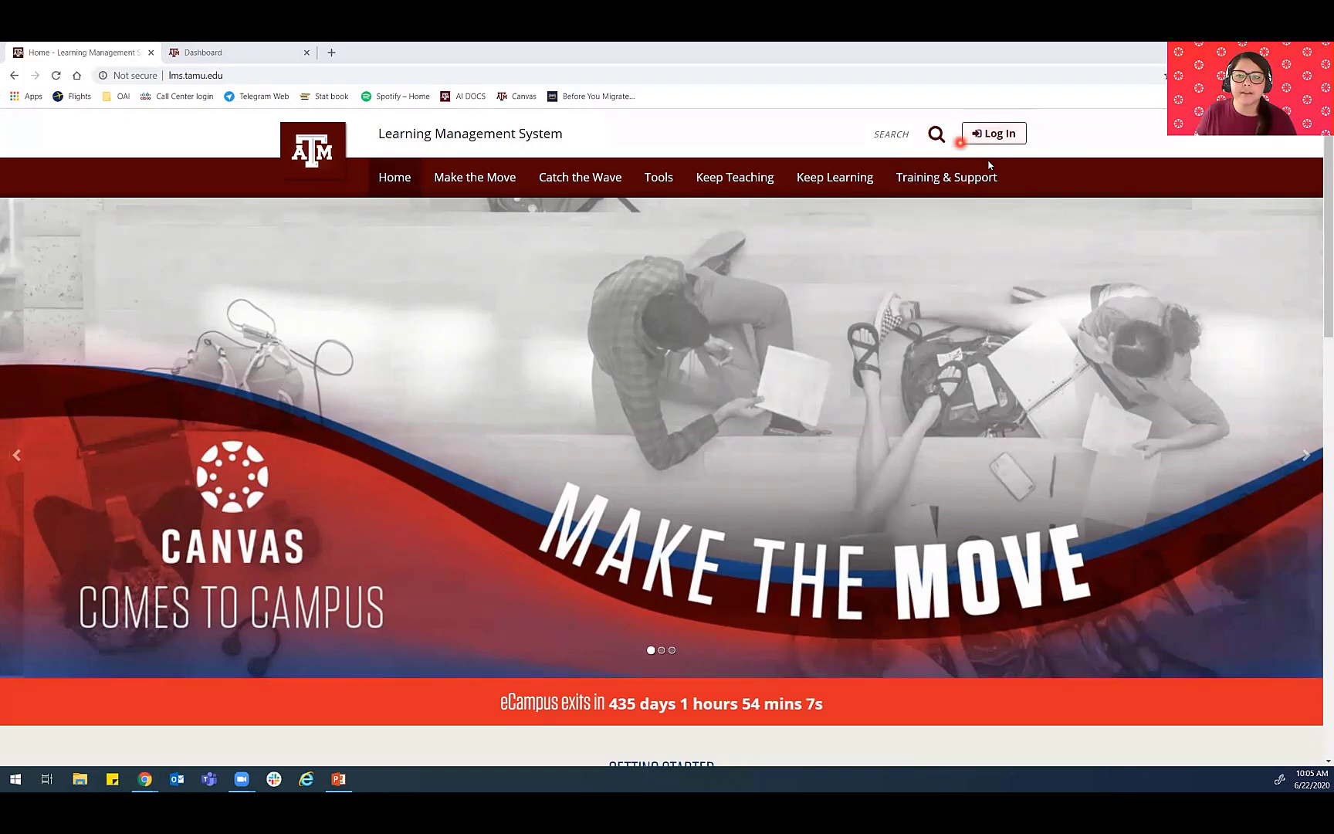
mouse_move(957, 180)
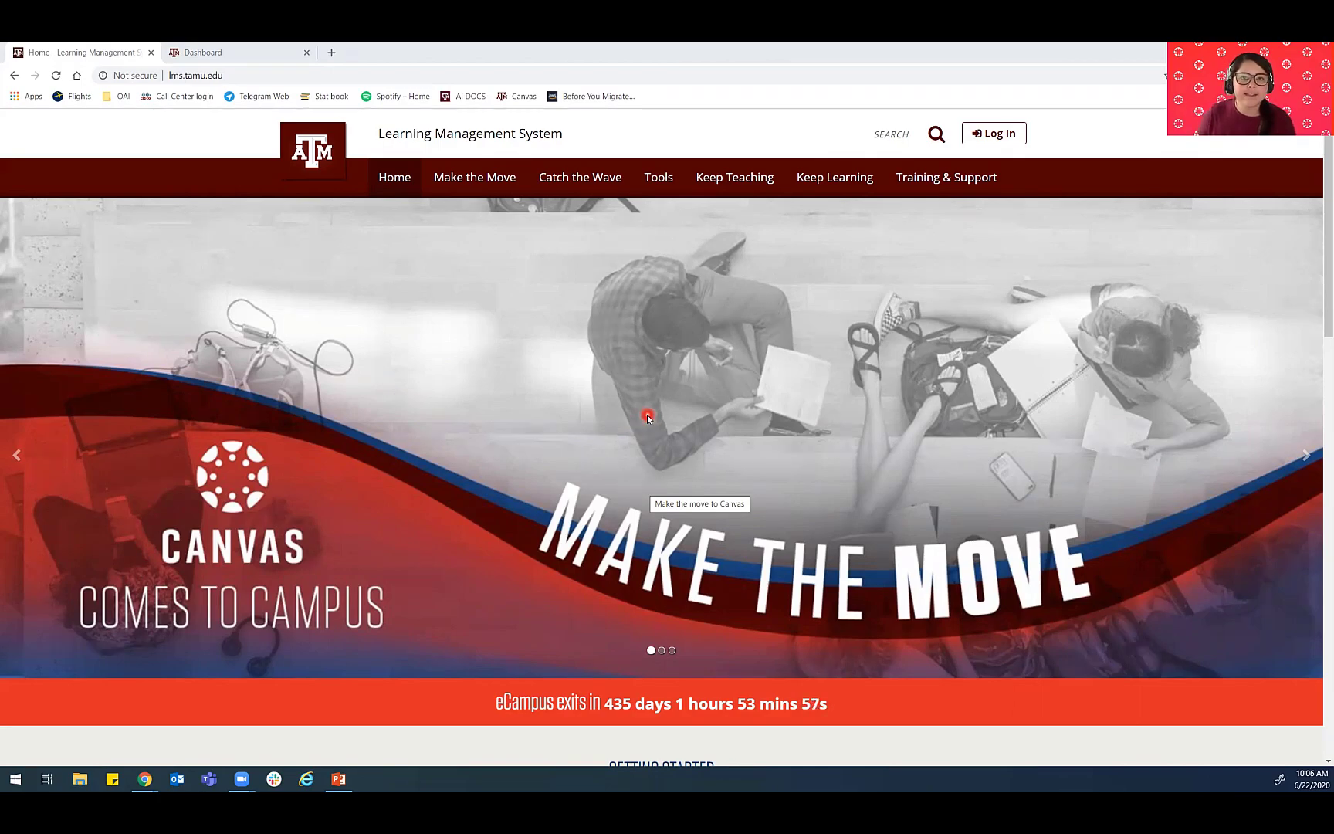
click(254, 53)
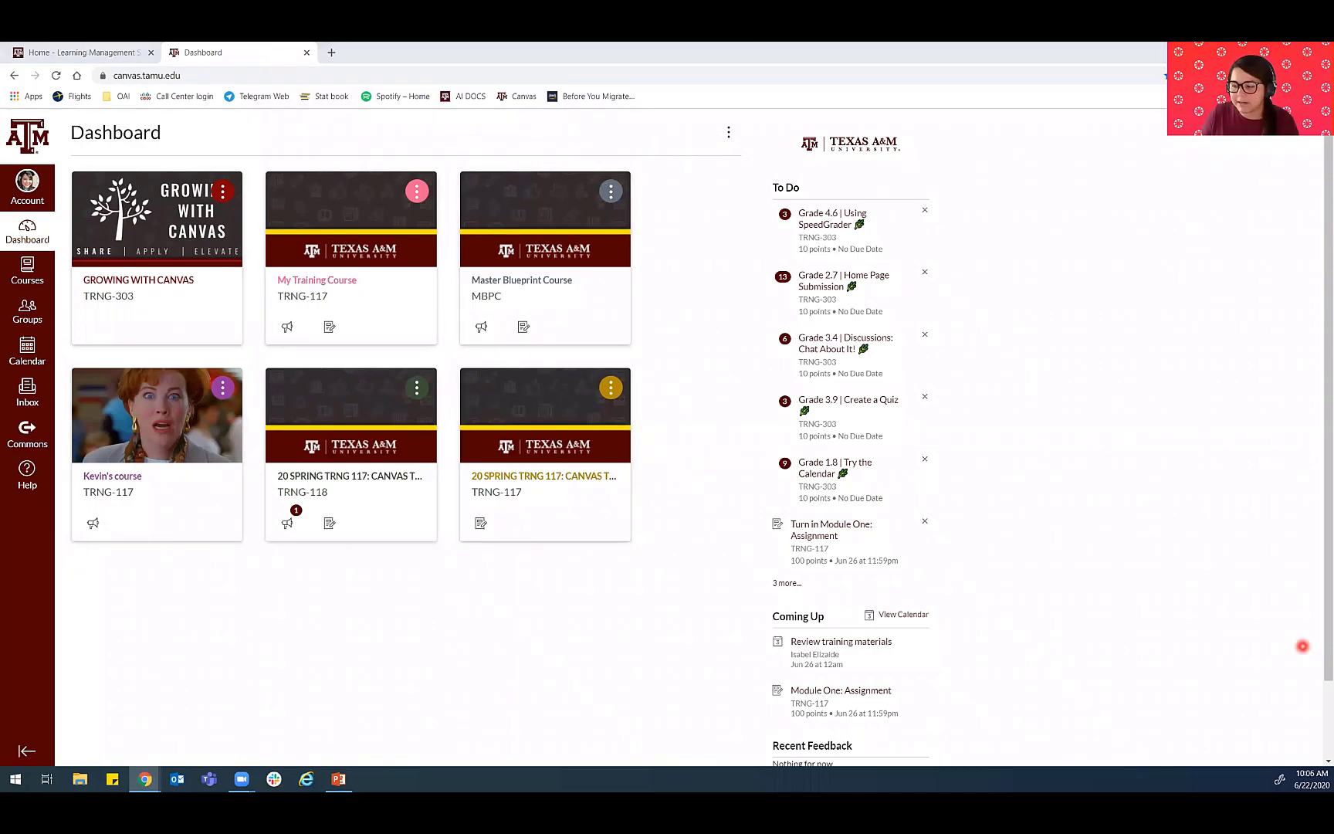
- Switch back to the PowerPoint slide show and advance to the lms.tamu.edu slide
key(alt+Tab)
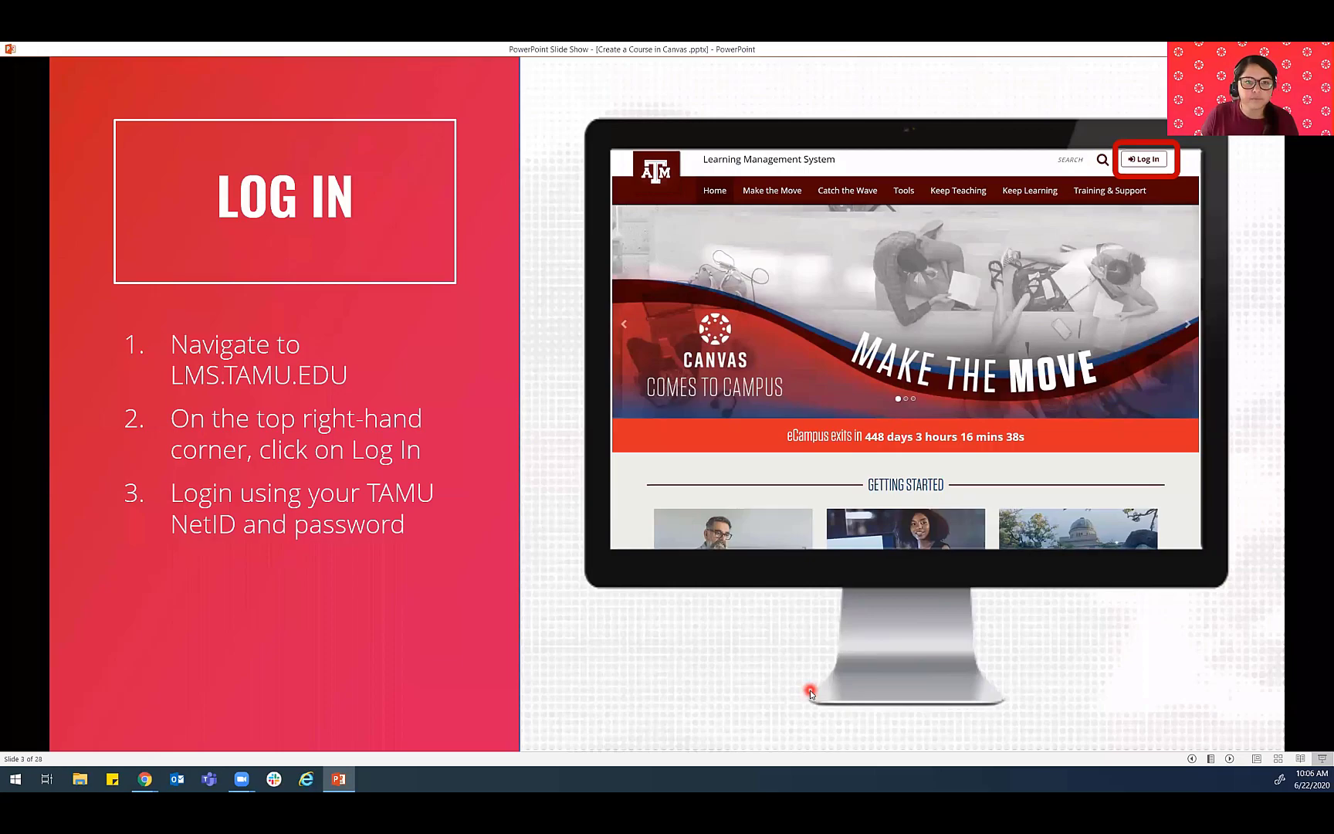
key(Right)
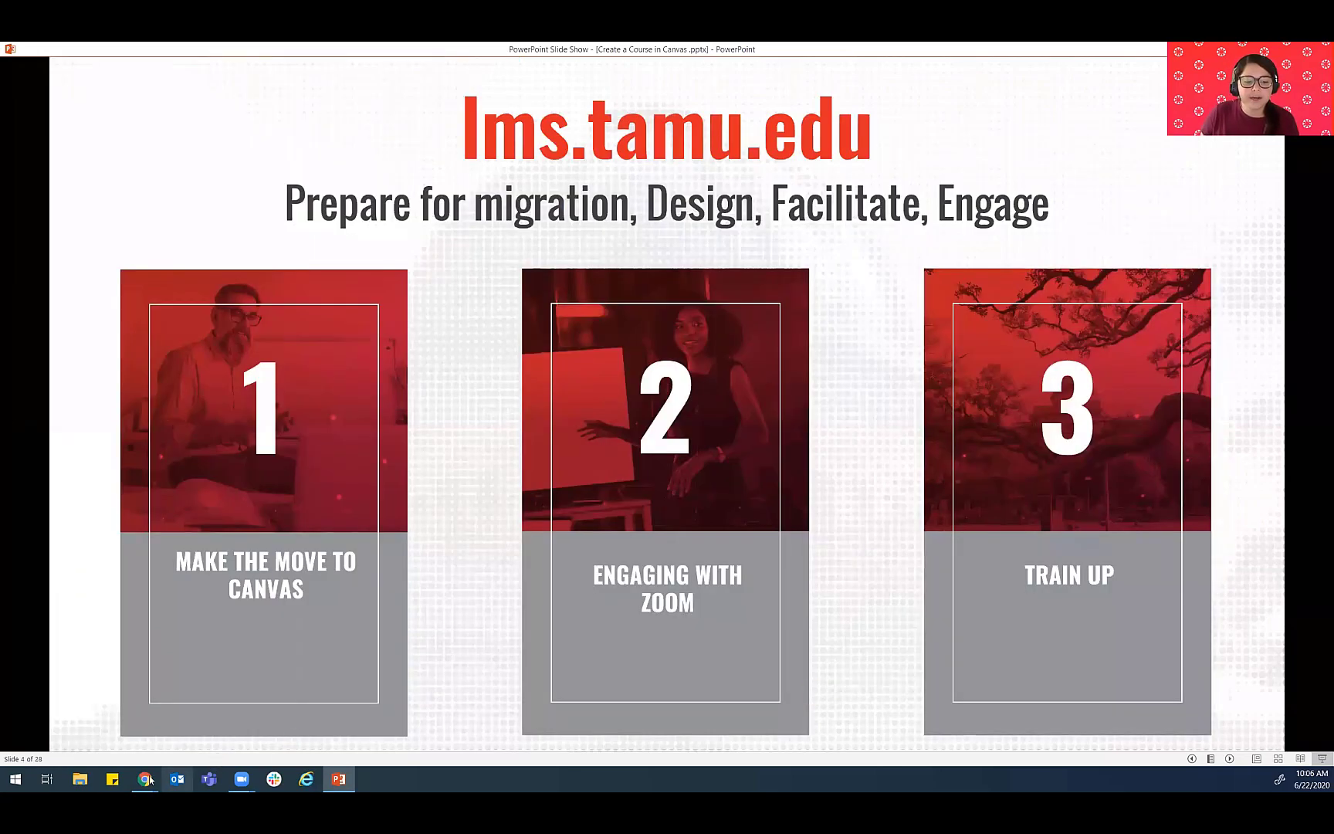
- Switch to Chrome and open the Training & Support page of the Learning Management System site to show the weekly schedule
mouse_move(149, 780)
click(122, 732)
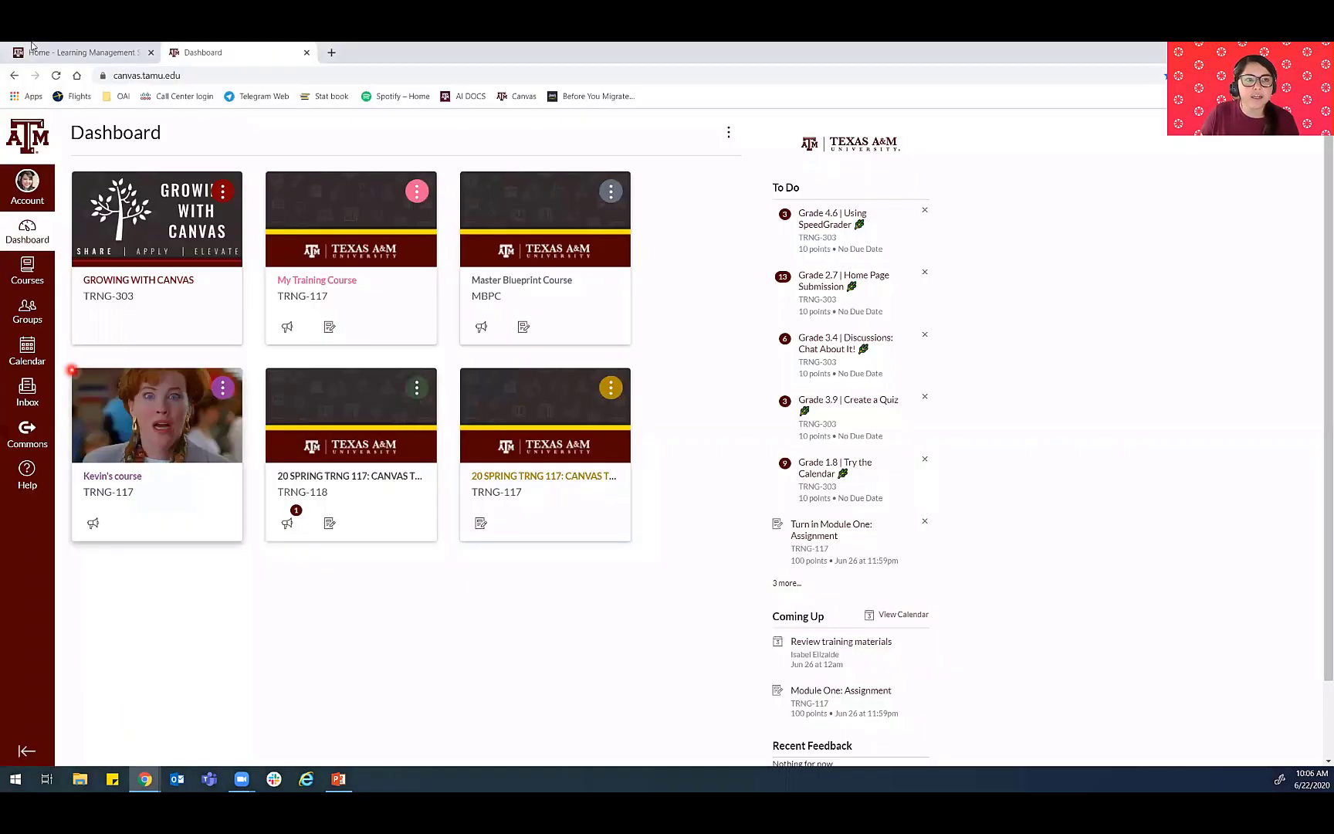
click(31, 45)
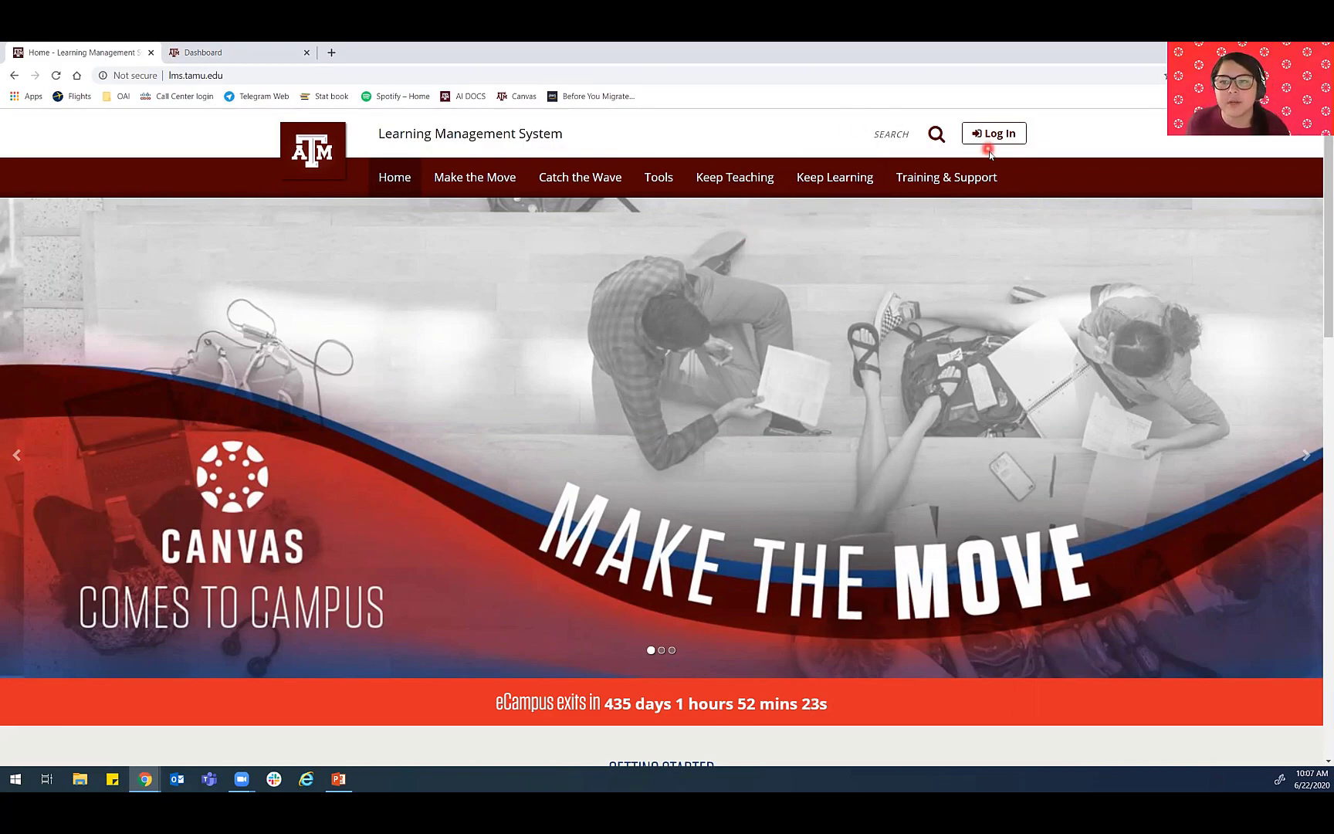
mouse_move(987, 189)
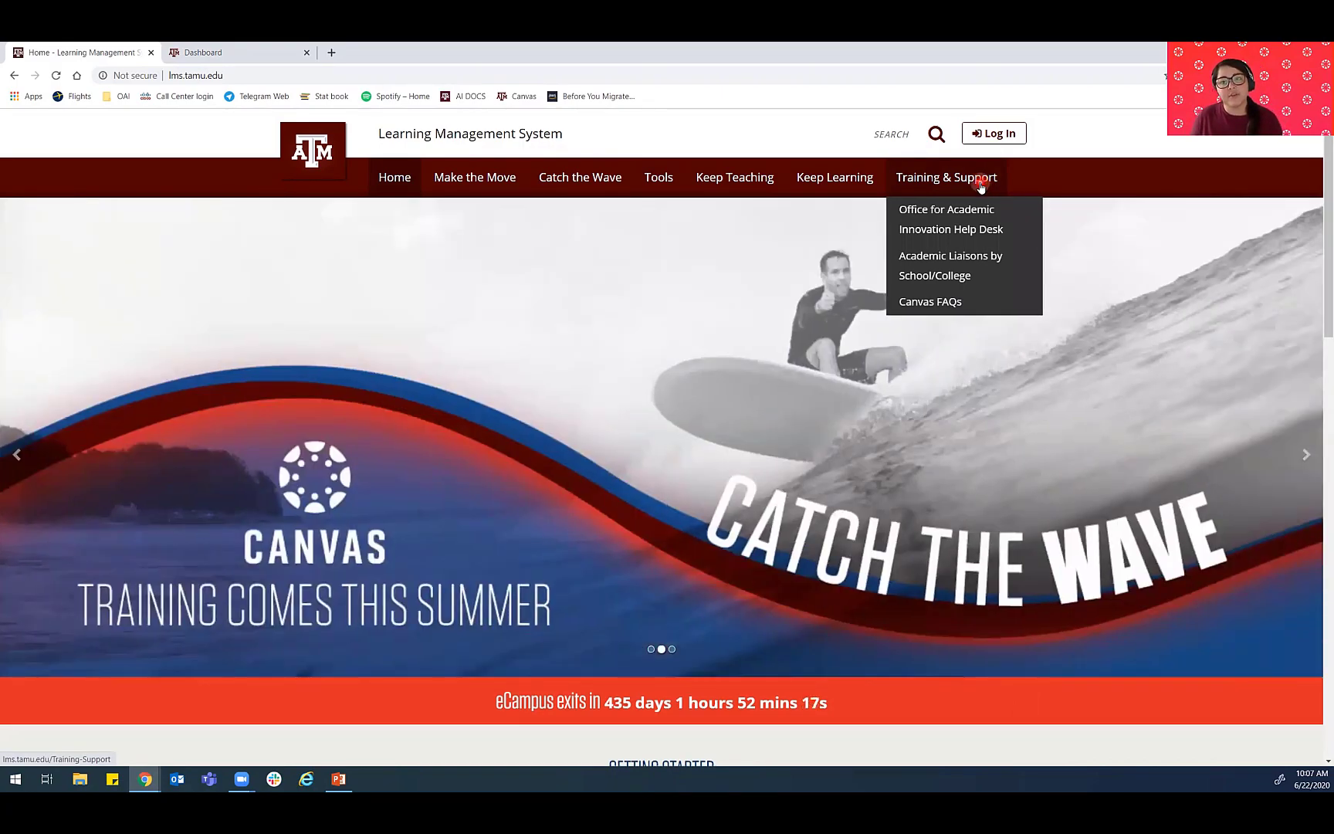
click(980, 186)
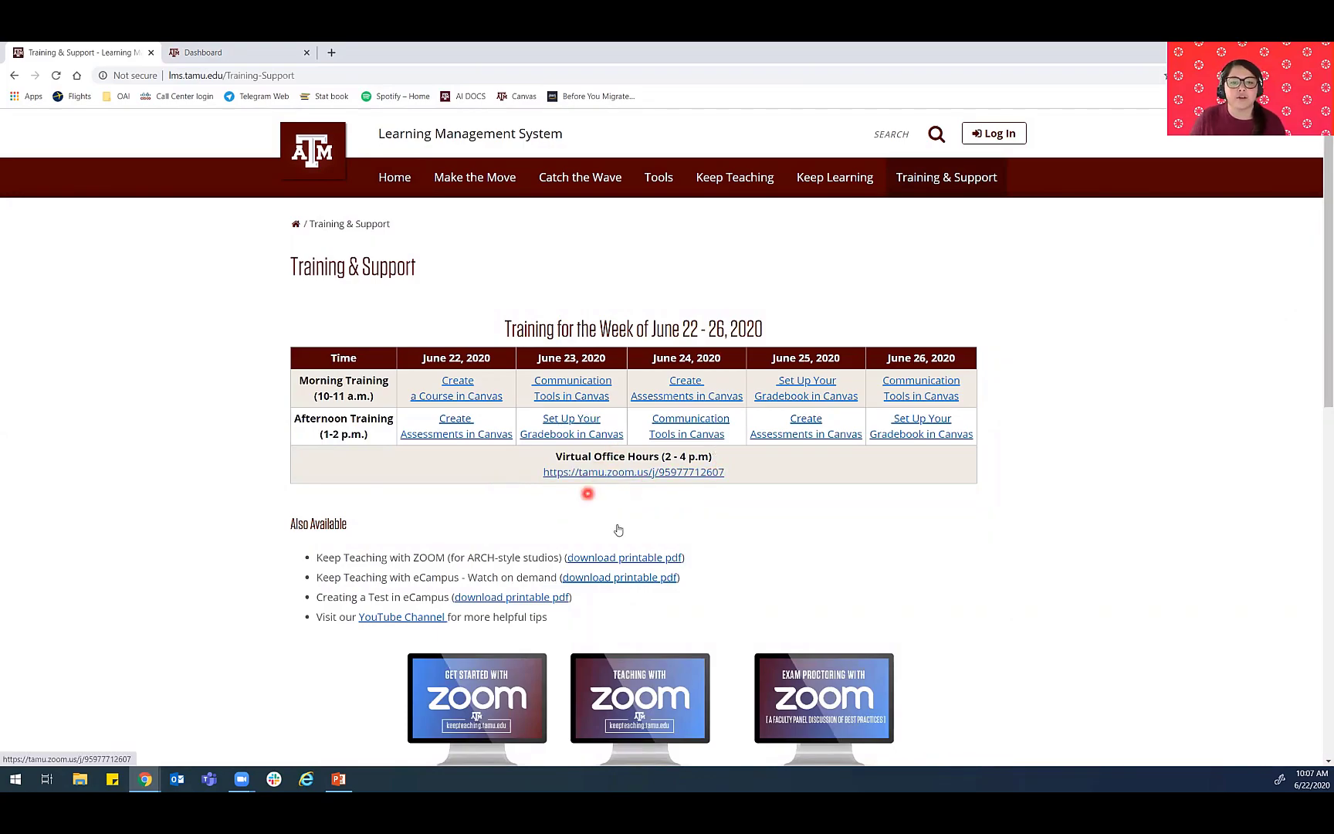
- Return to the PowerPoint slide show and advance to the Training Outcomes slide
click(338, 778)
click(377, 690)
click(482, 435)
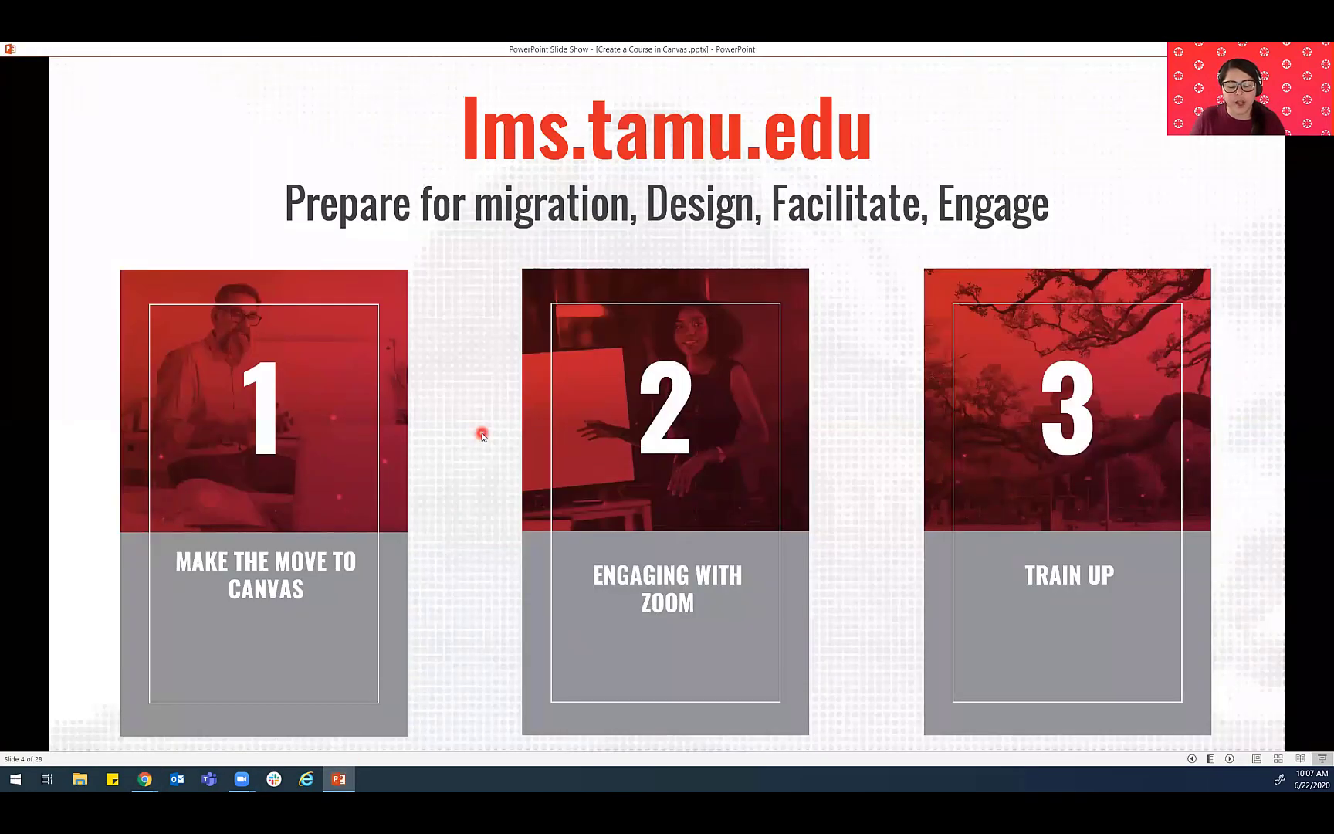
click(482, 435)
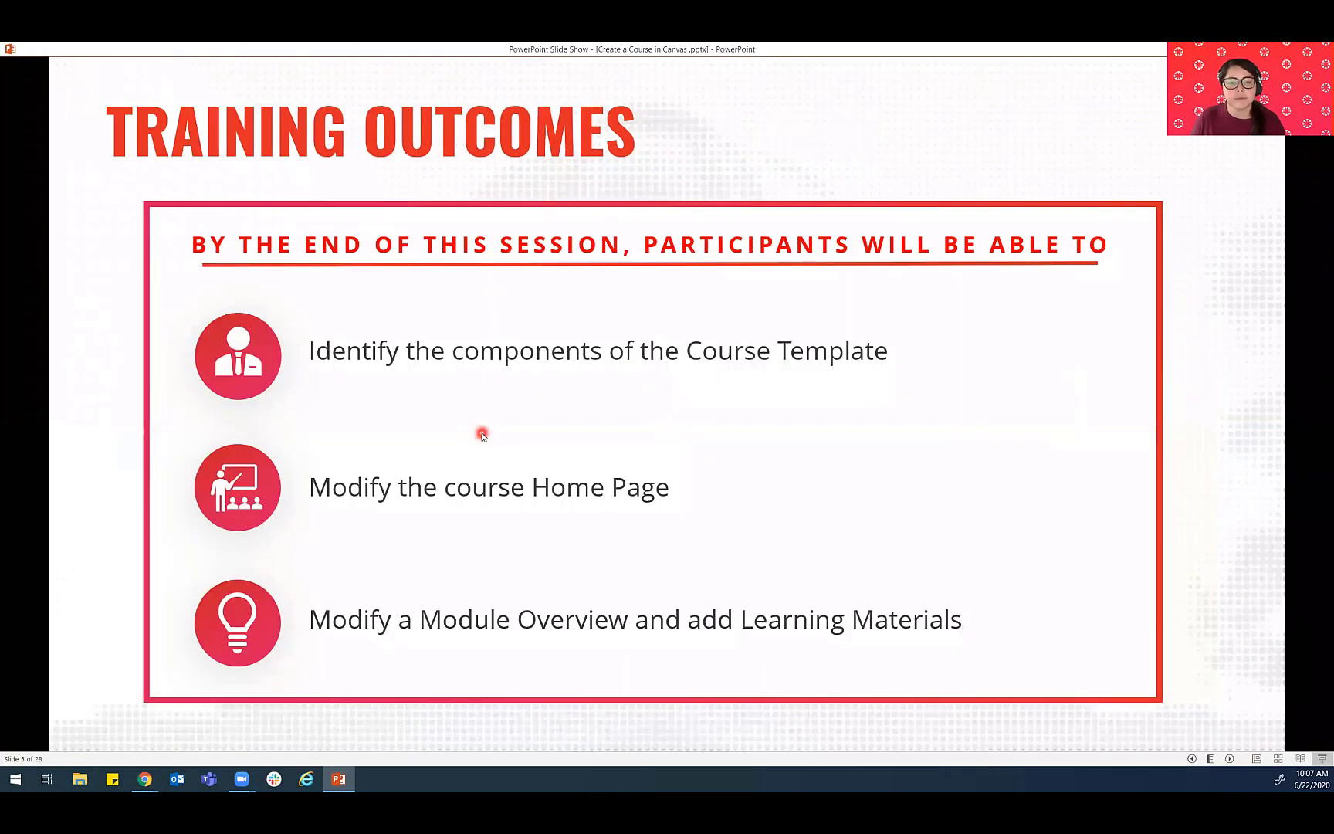
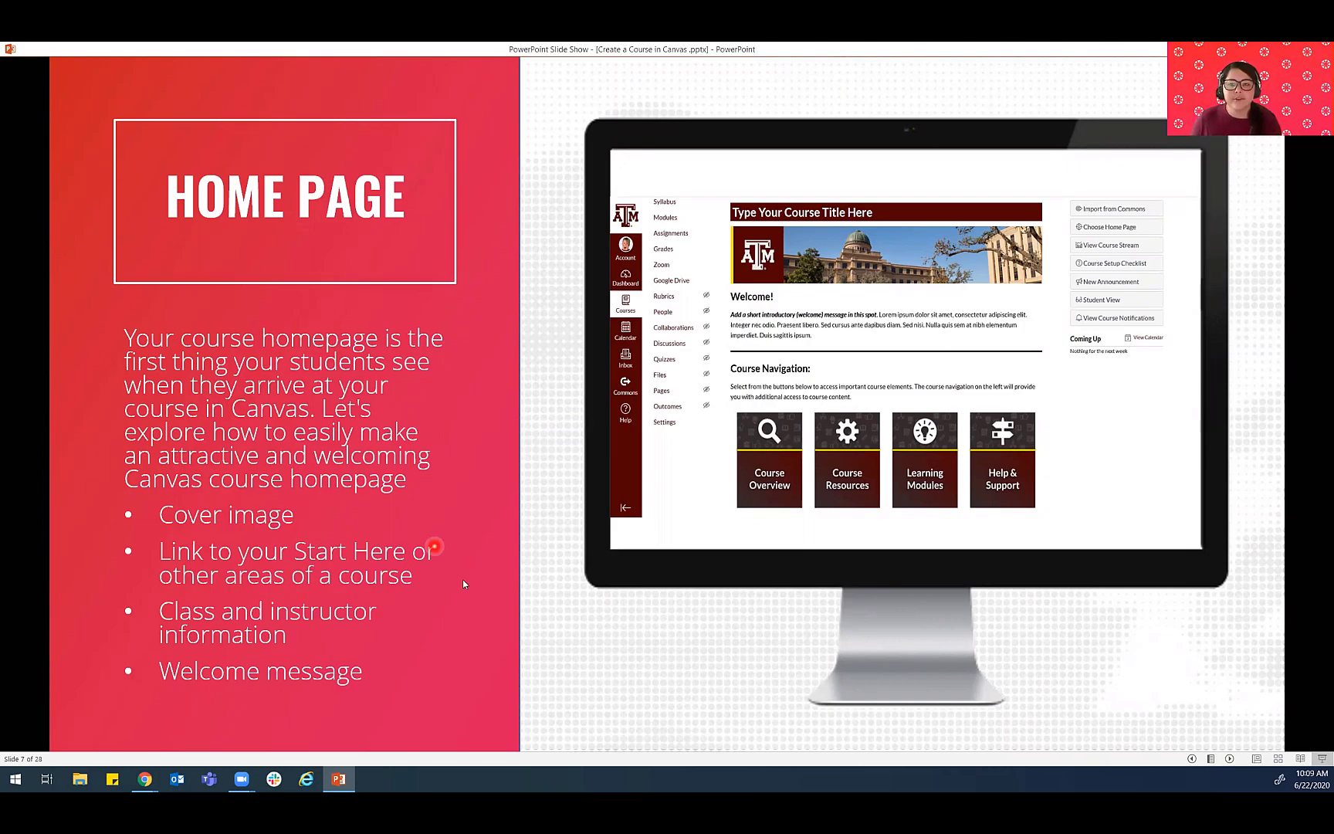
- Switch to Chrome and open My Training Course from the Canvas Dashboard
mouse_move(342, 780)
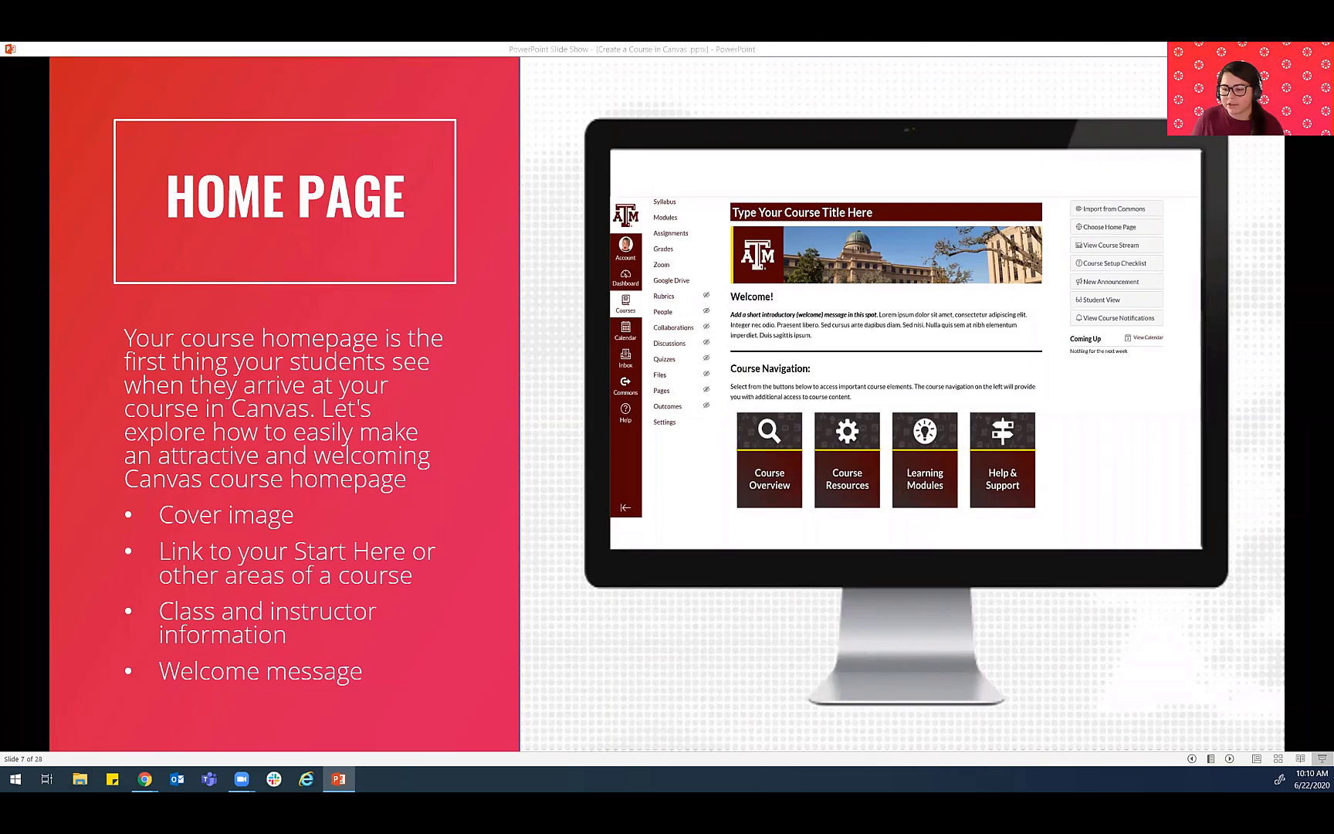
key(alt+Tab)
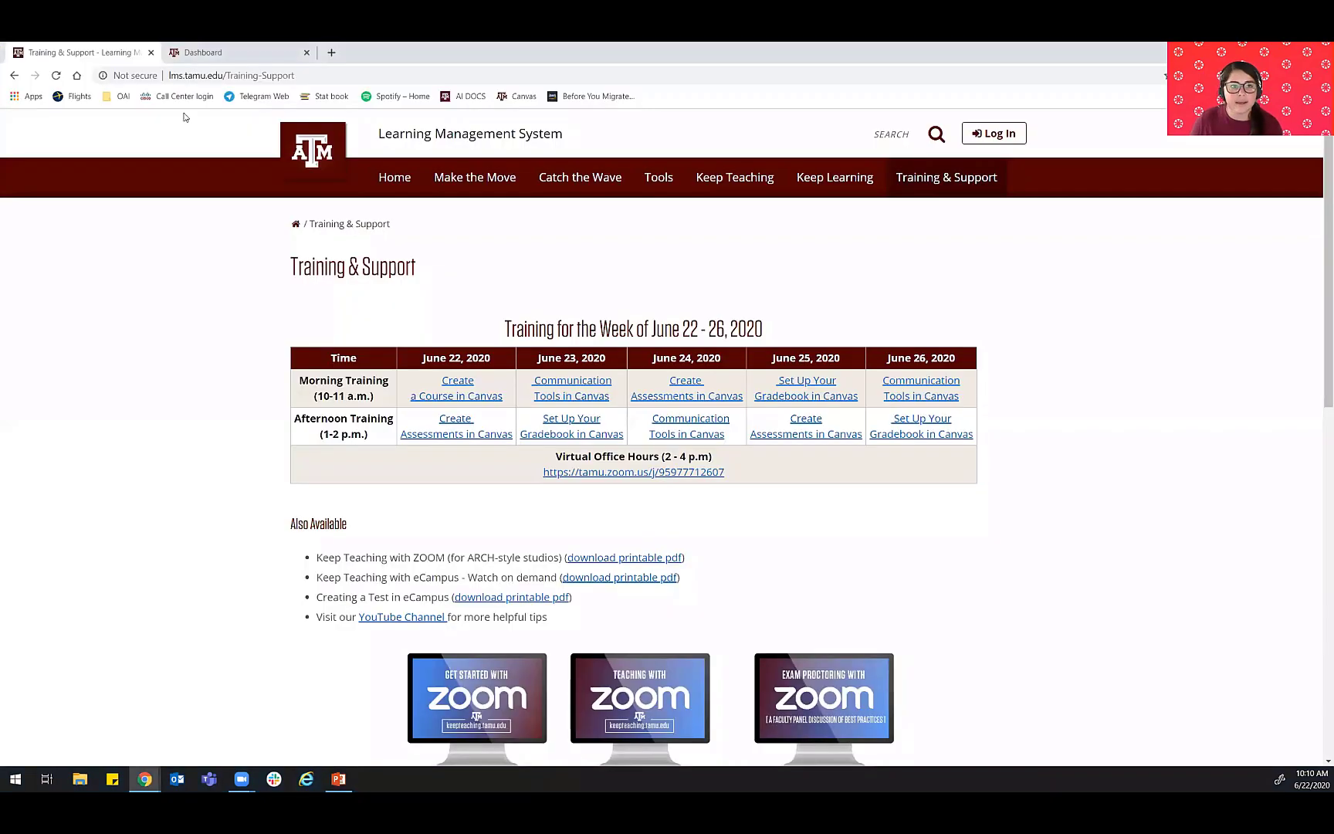
click(205, 53)
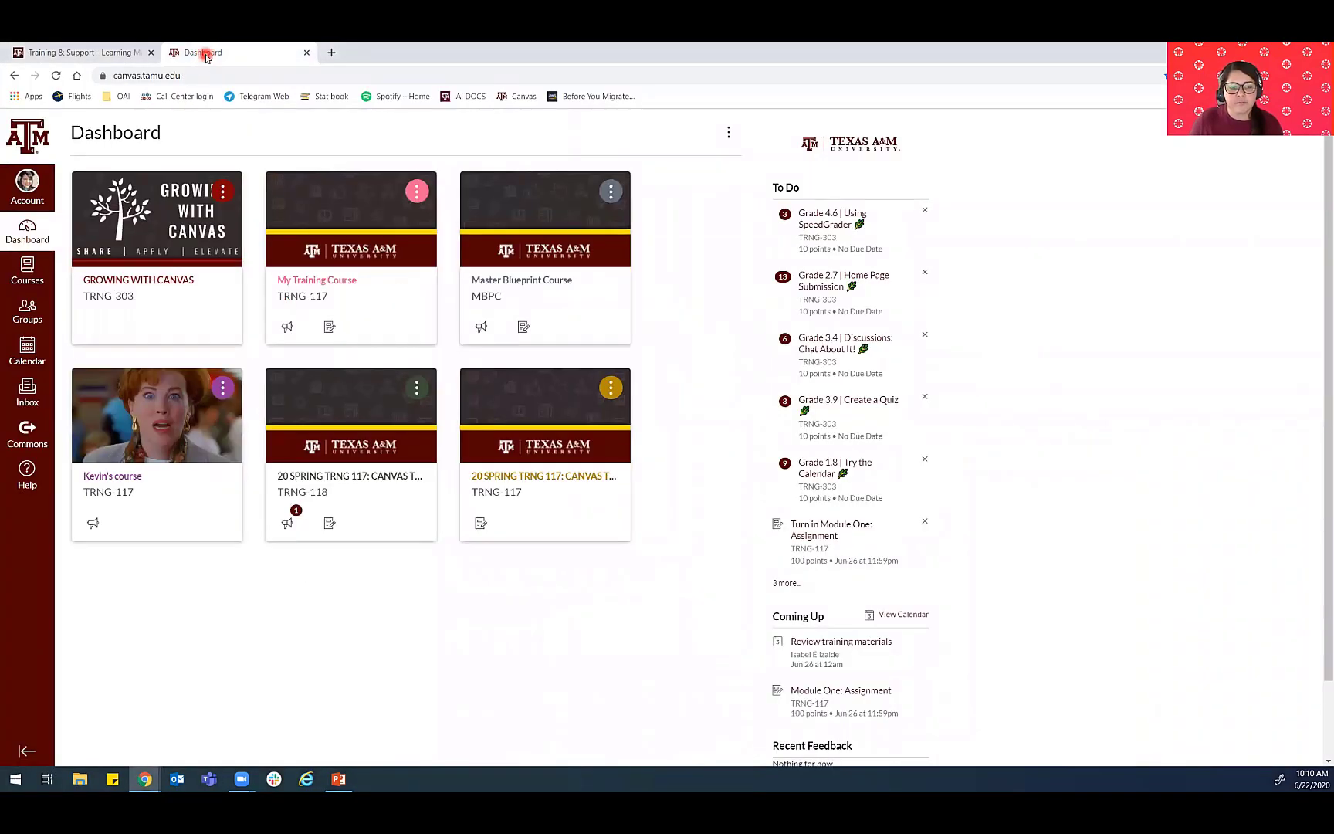
click(314, 290)
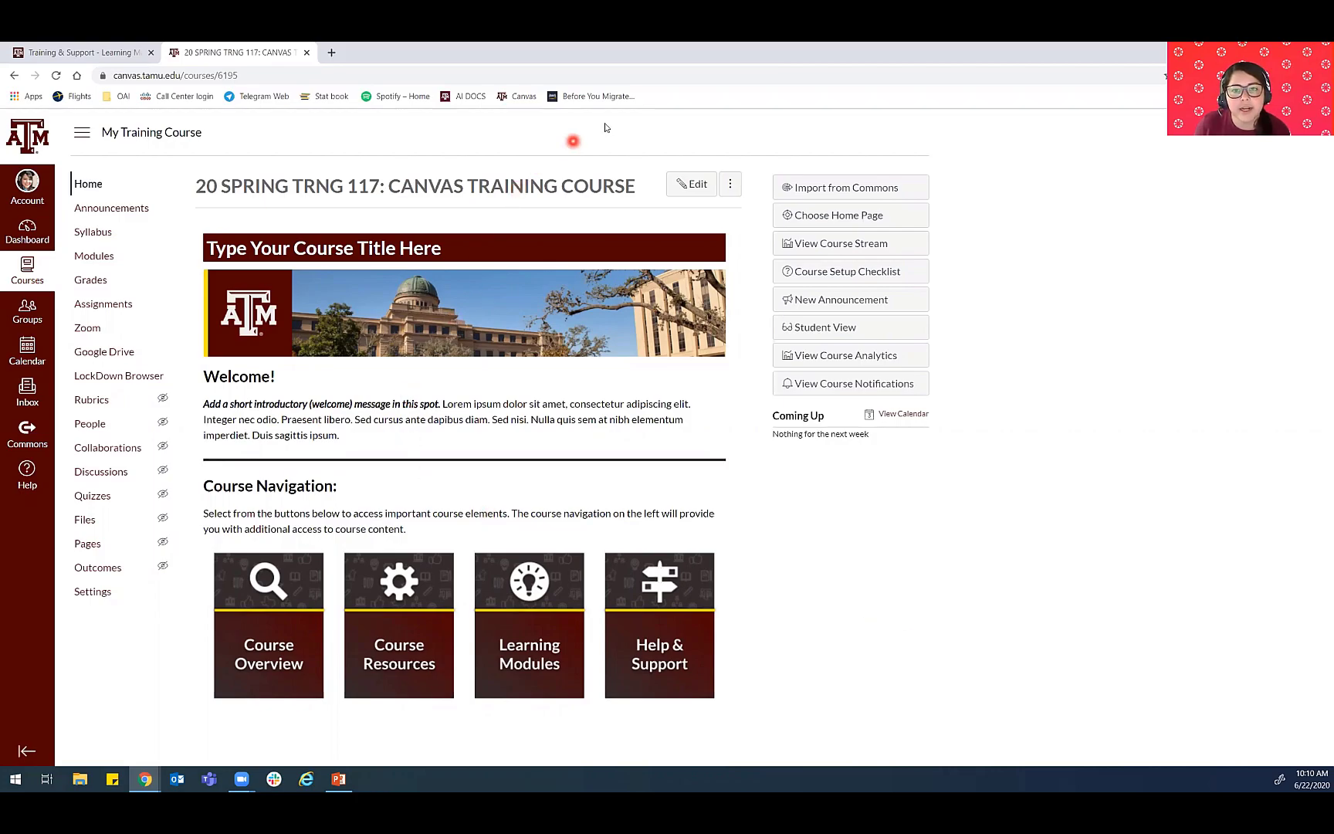
- Open the course home page for editing and enlarge the content editor down to the navigation buttons
click(700, 186)
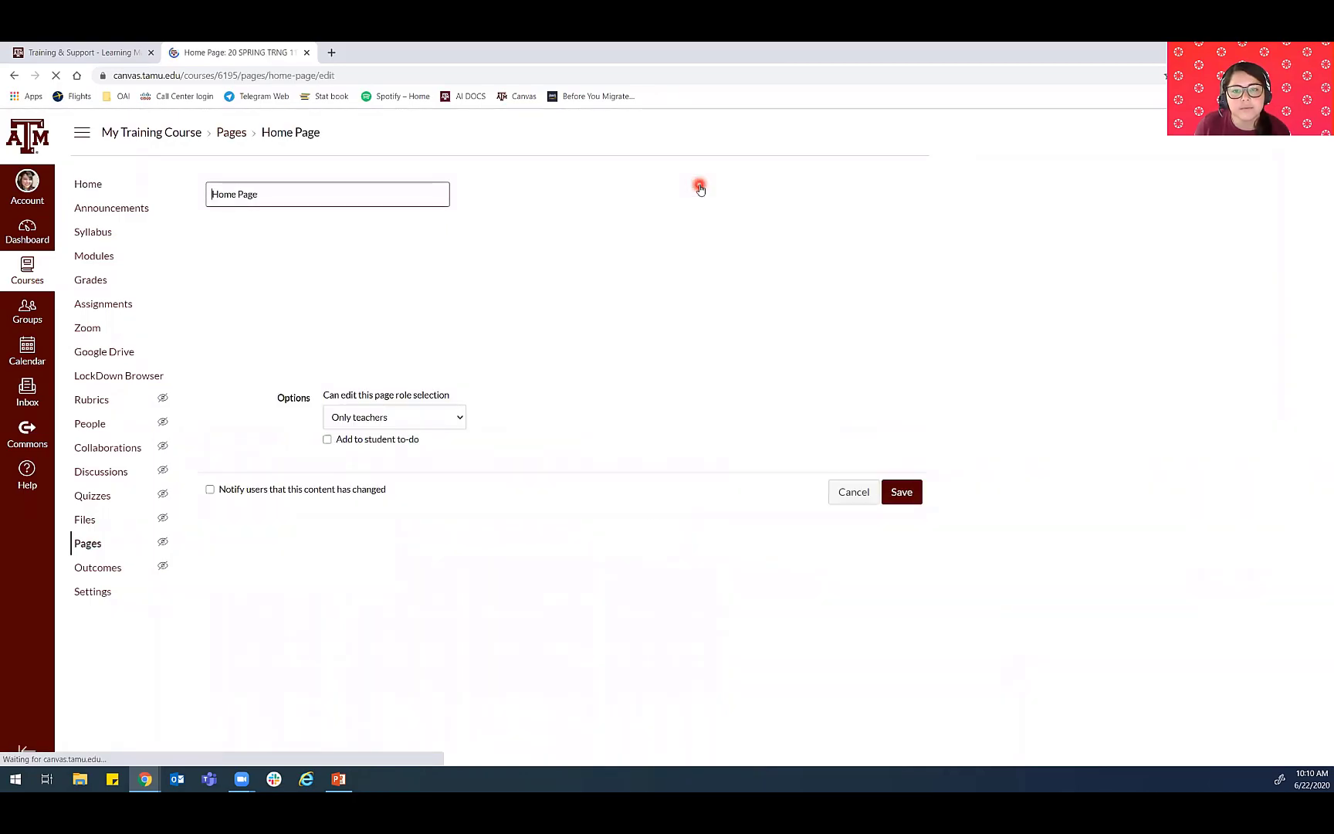
drag(908, 366, 911, 451)
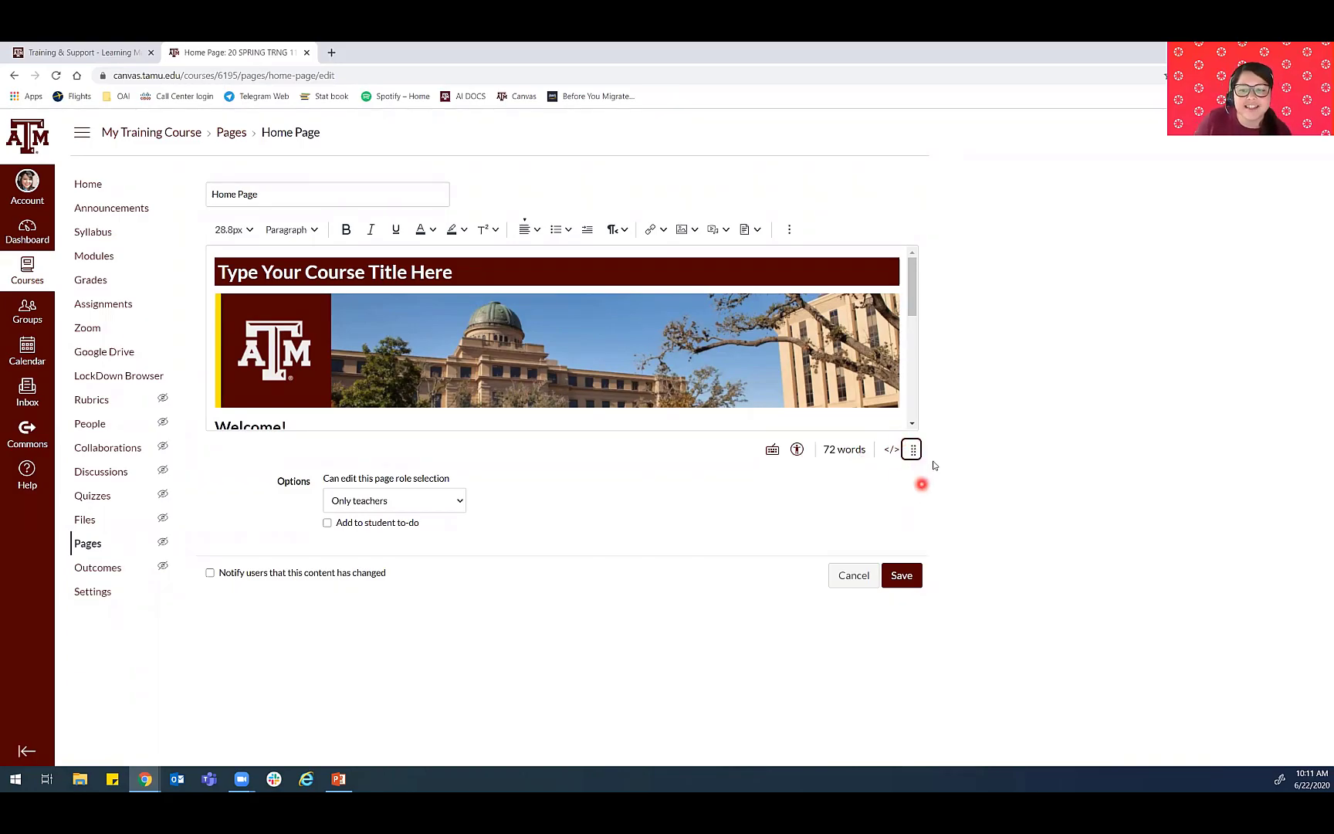
drag(916, 525, 914, 747)
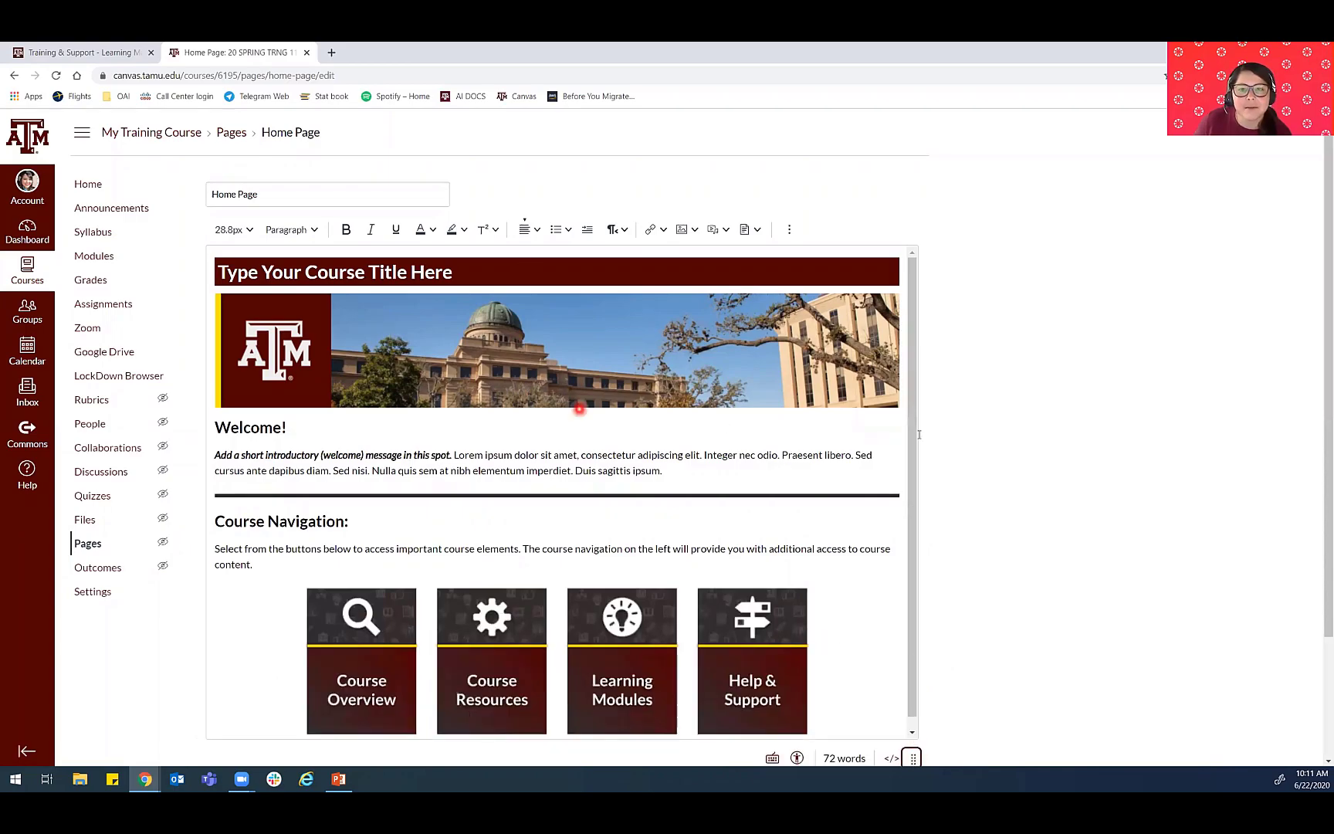
scroll(944, 433, down, 1)
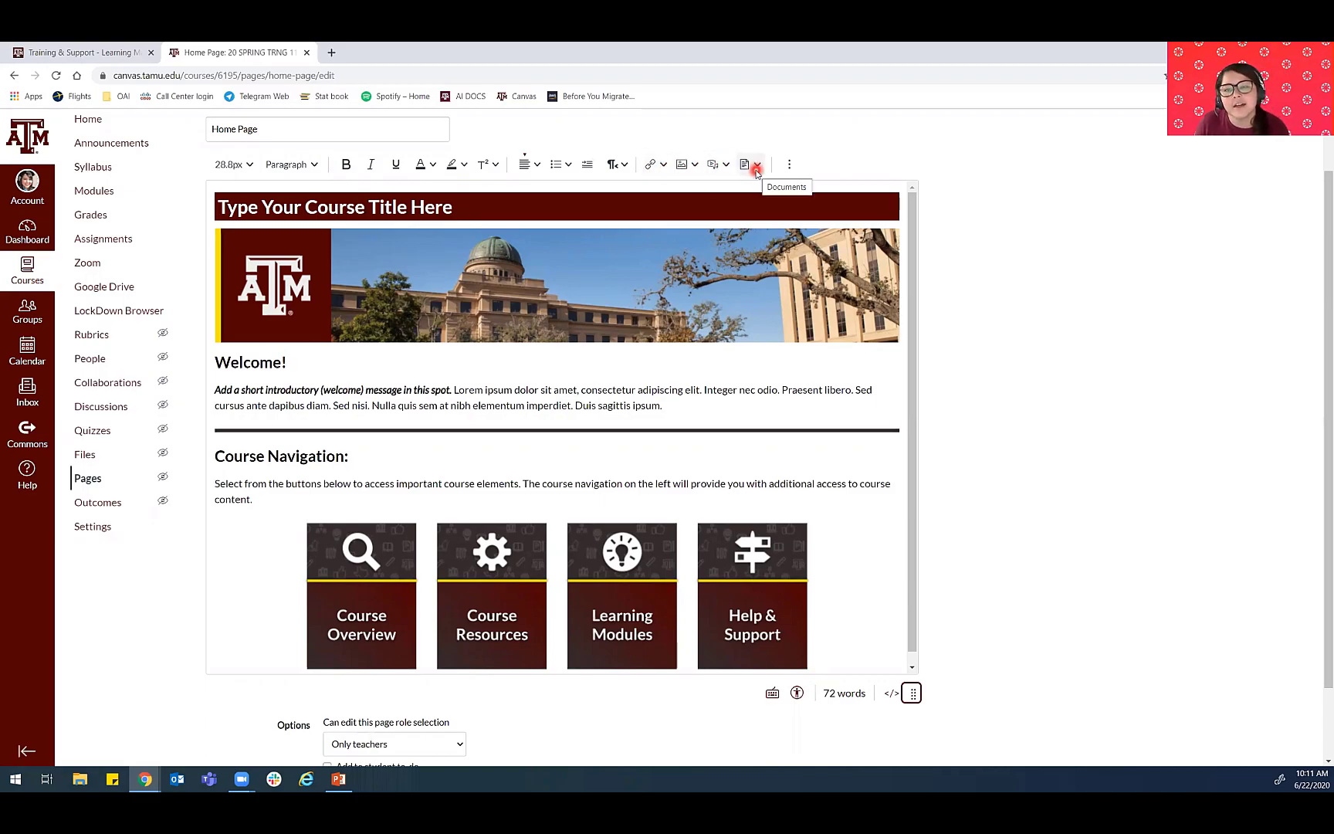
- Reveal the editor's additional formatting tools and run the Accessibility Checker on the home page, closing it when finished
click(790, 164)
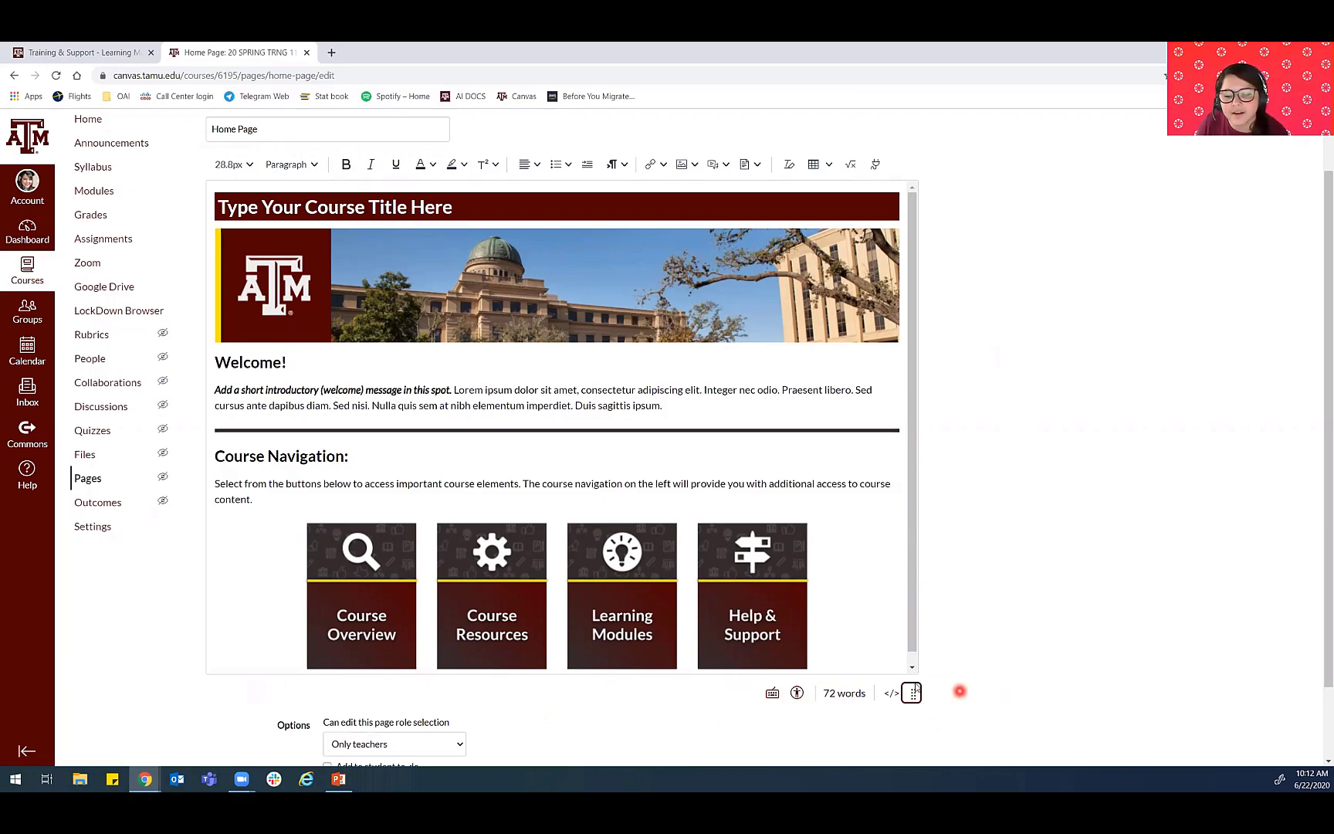
click(797, 693)
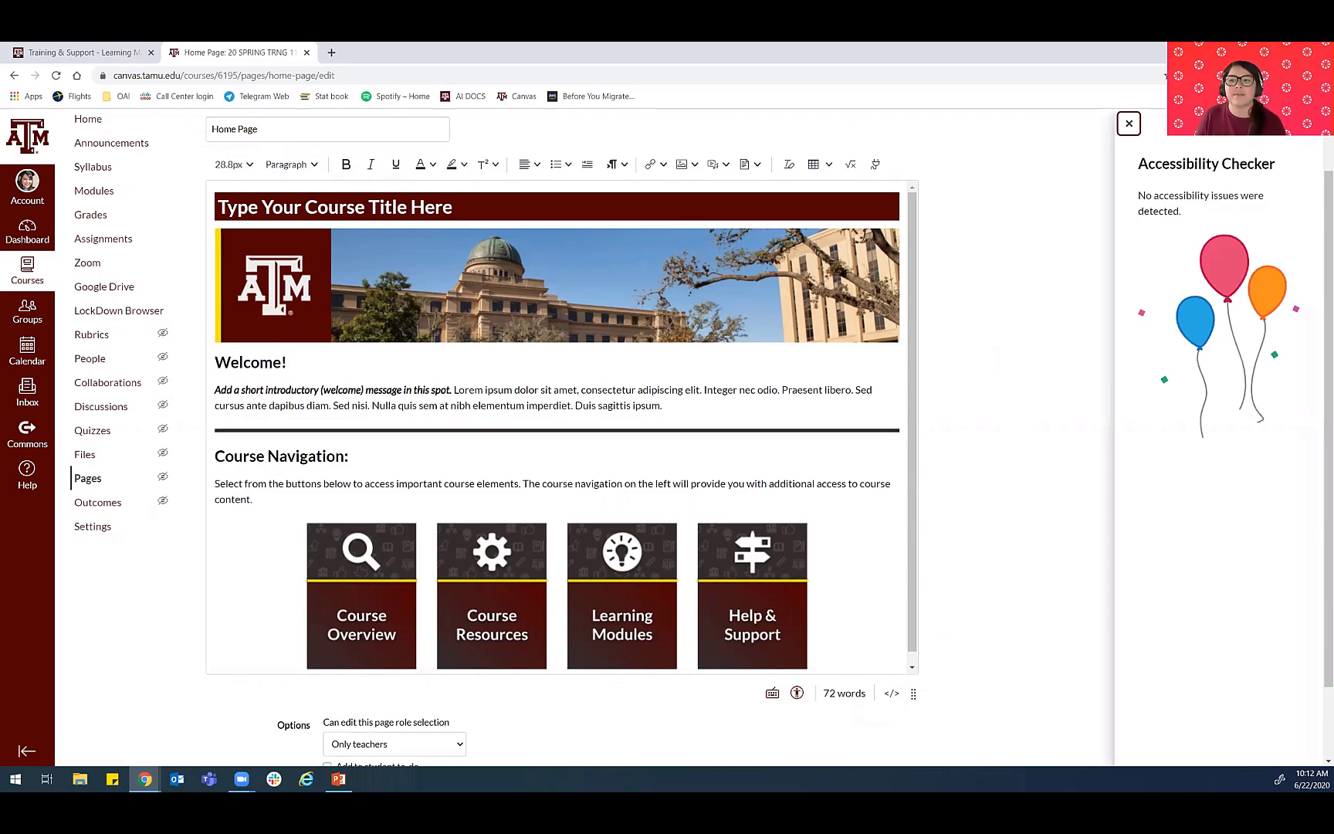
click(1128, 125)
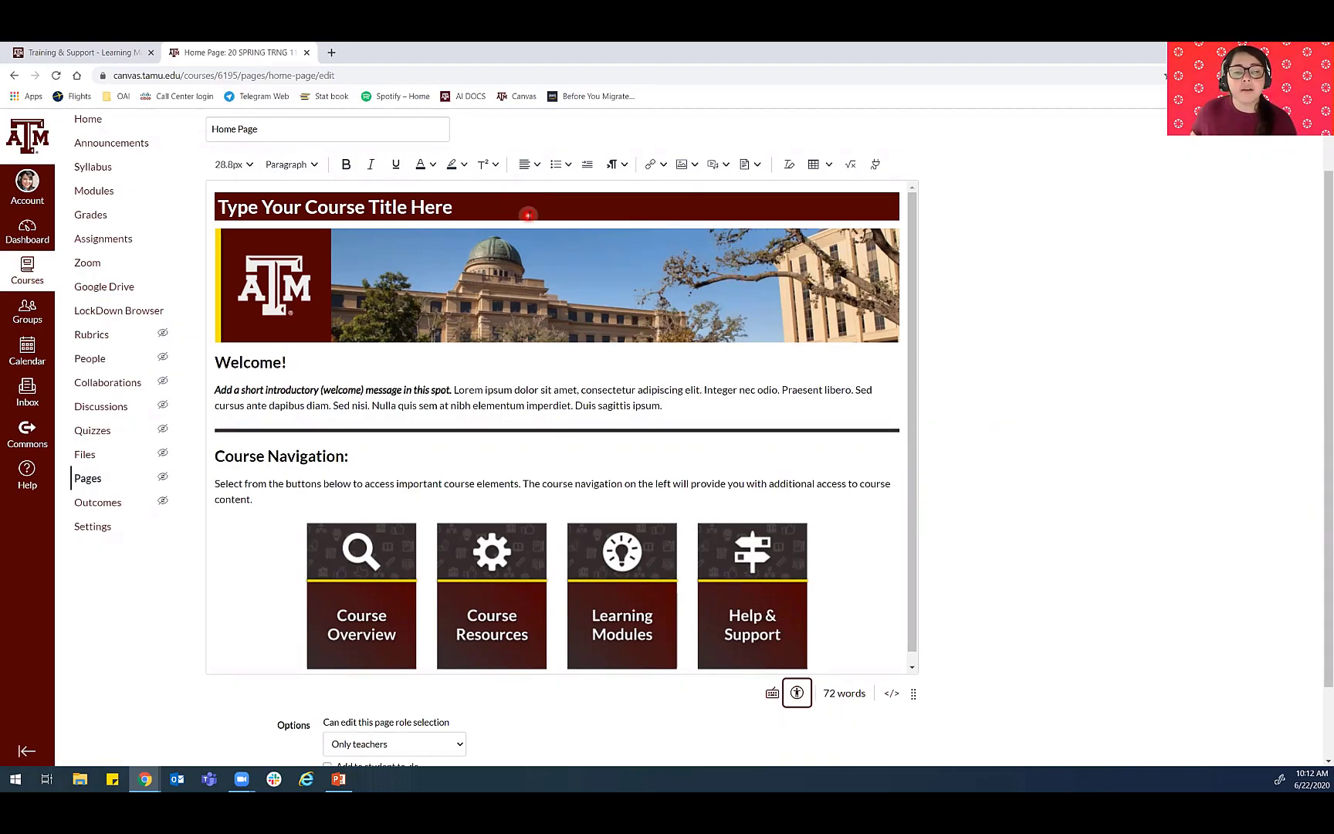
- Replace the placeholder course title in the home page banner with "MATH 151: 500-505"
drag(466, 222, 226, 207)
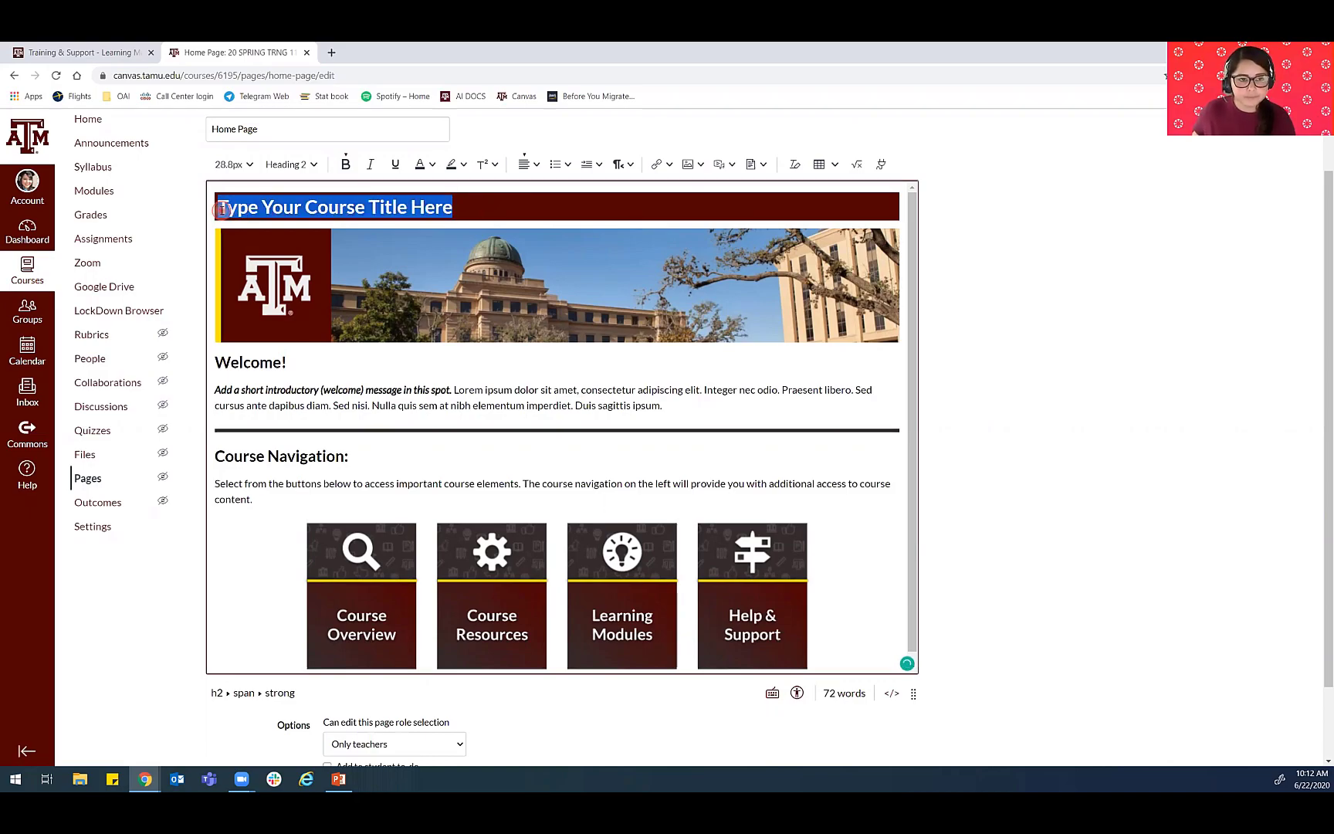
text(MATH )
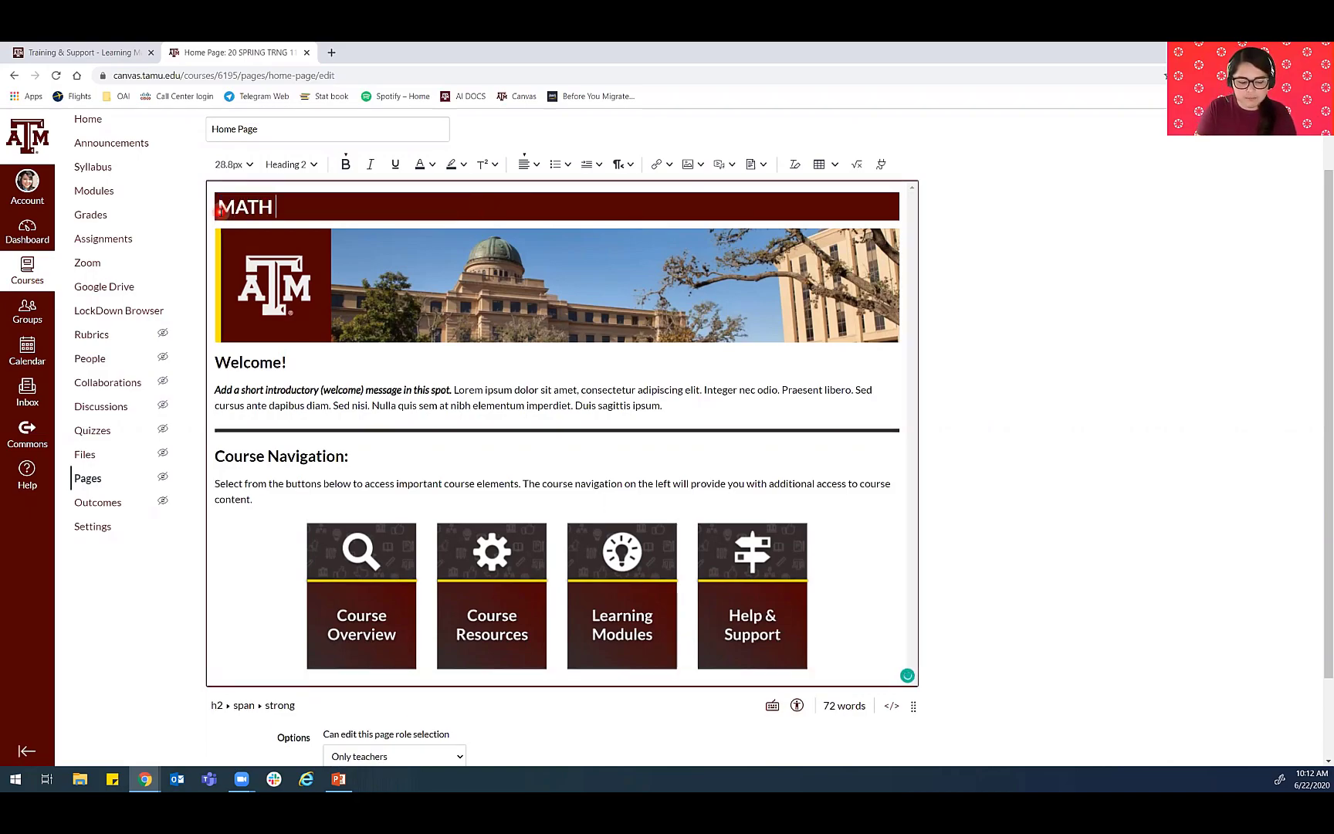
text(151: )
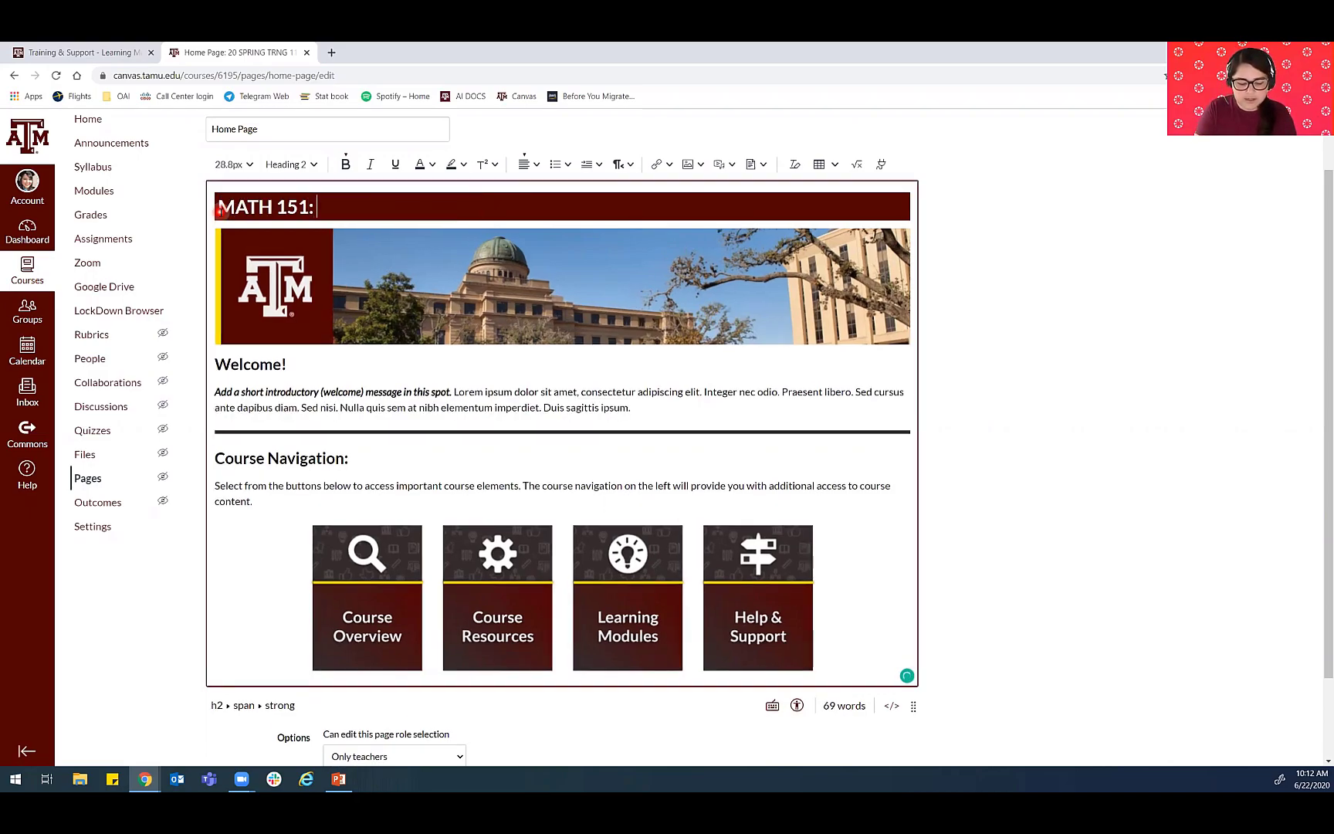
text(500-505)
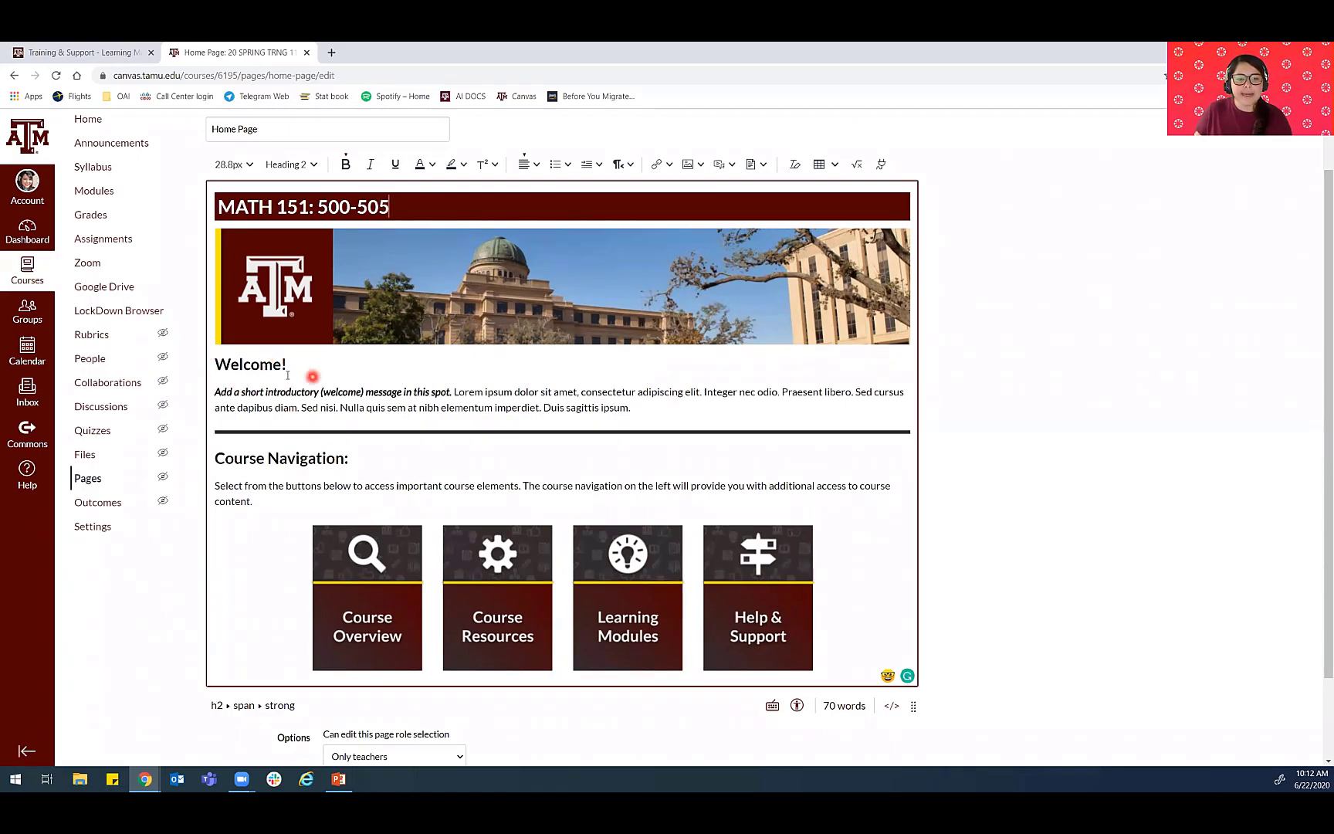
- Highlight the placeholder introductory message under the Welcome heading to show where a custom message goes
drag(220, 392, 689, 414)
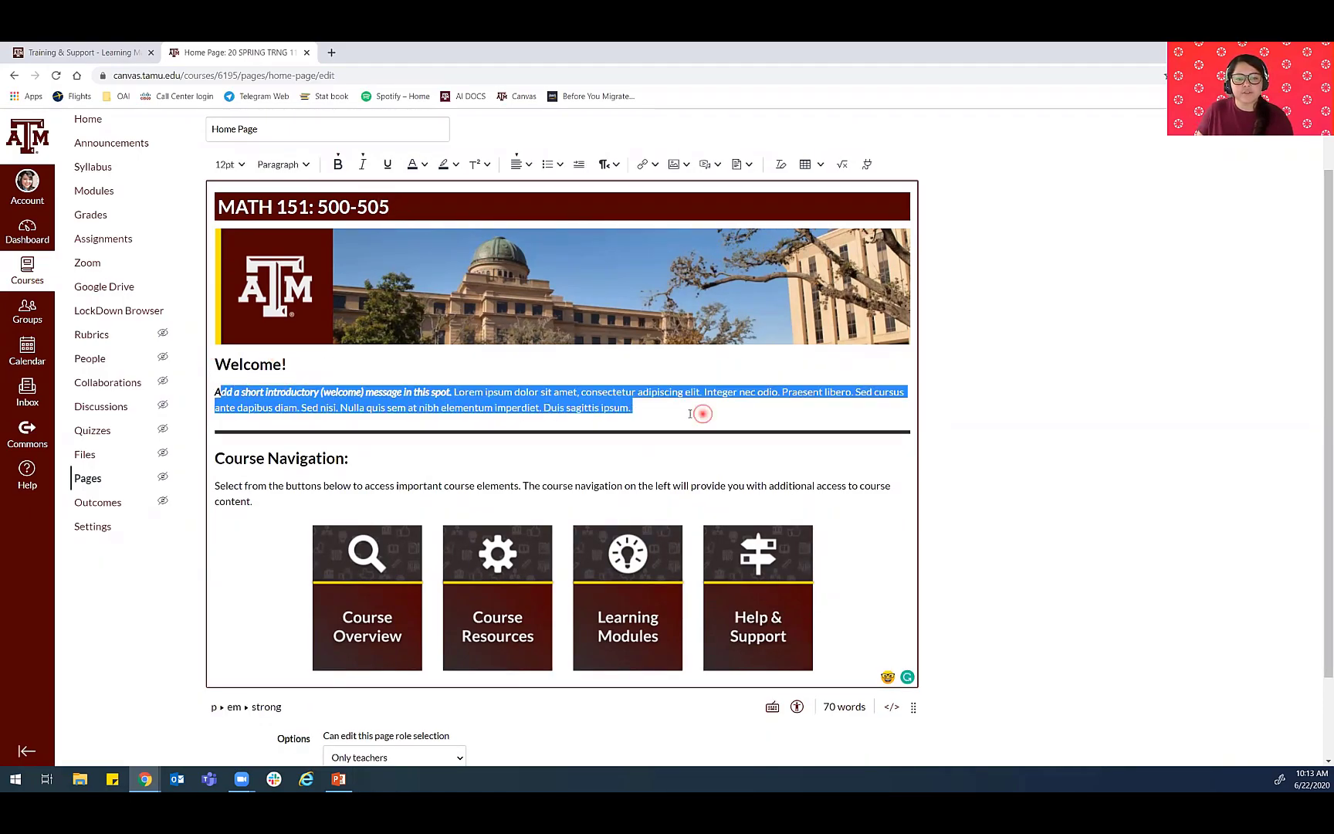
click(685, 414)
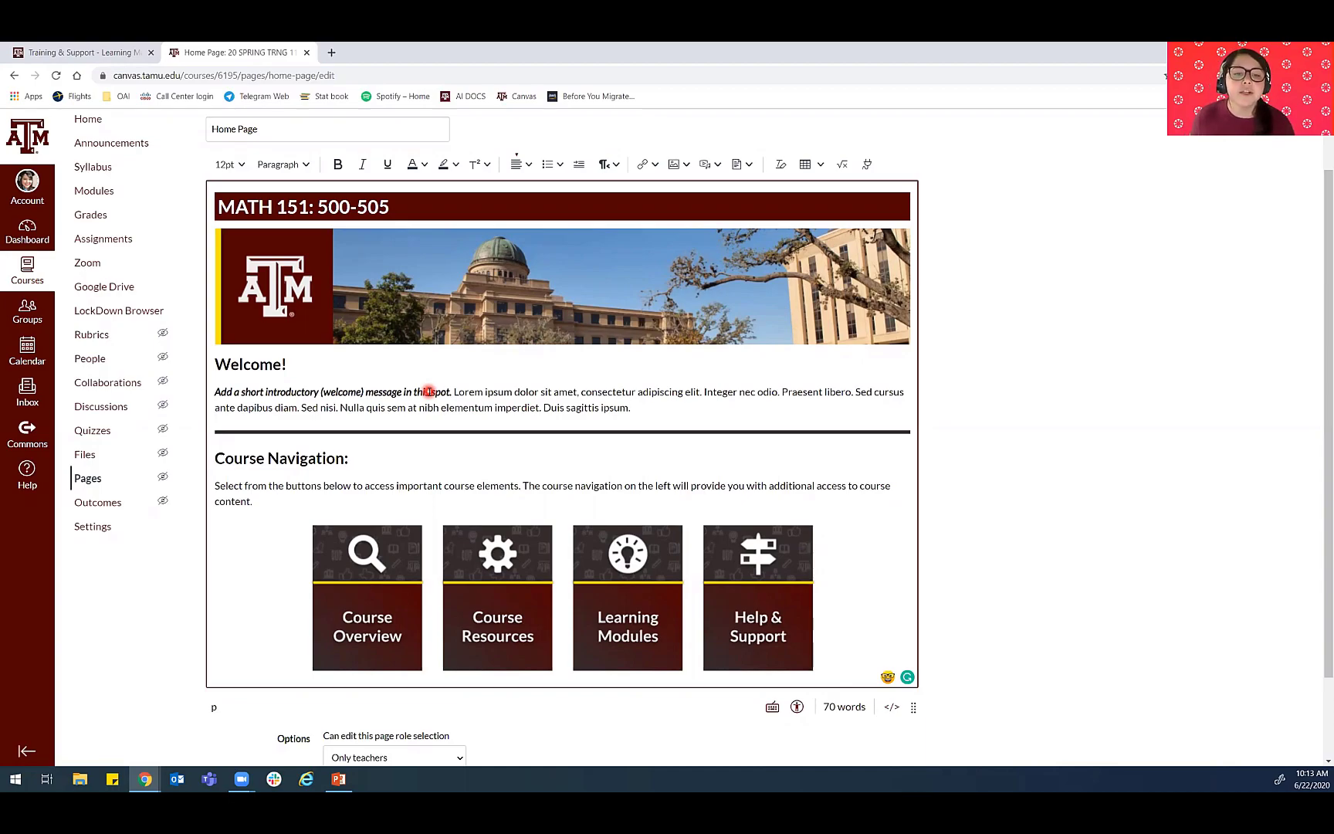
drag(633, 407, 454, 388)
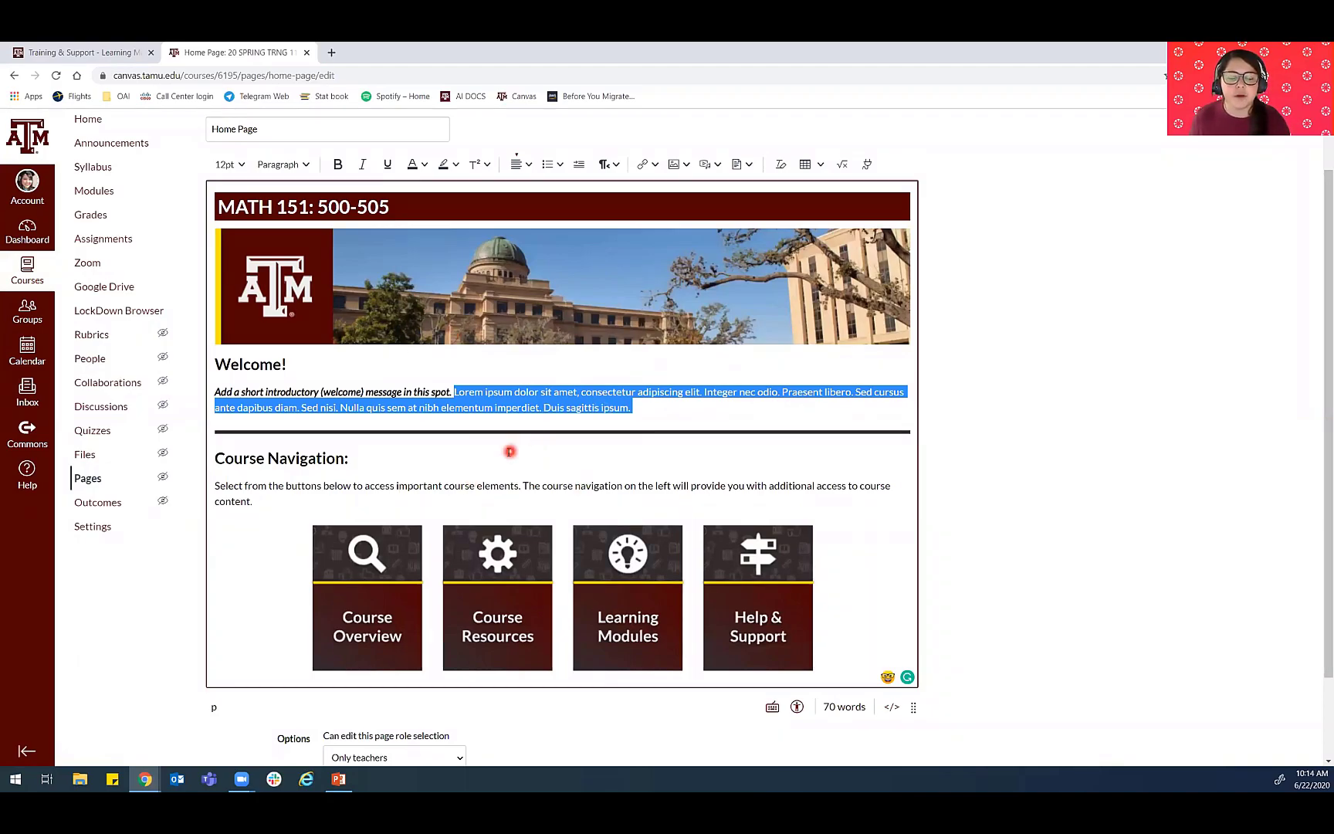
click(607, 407)
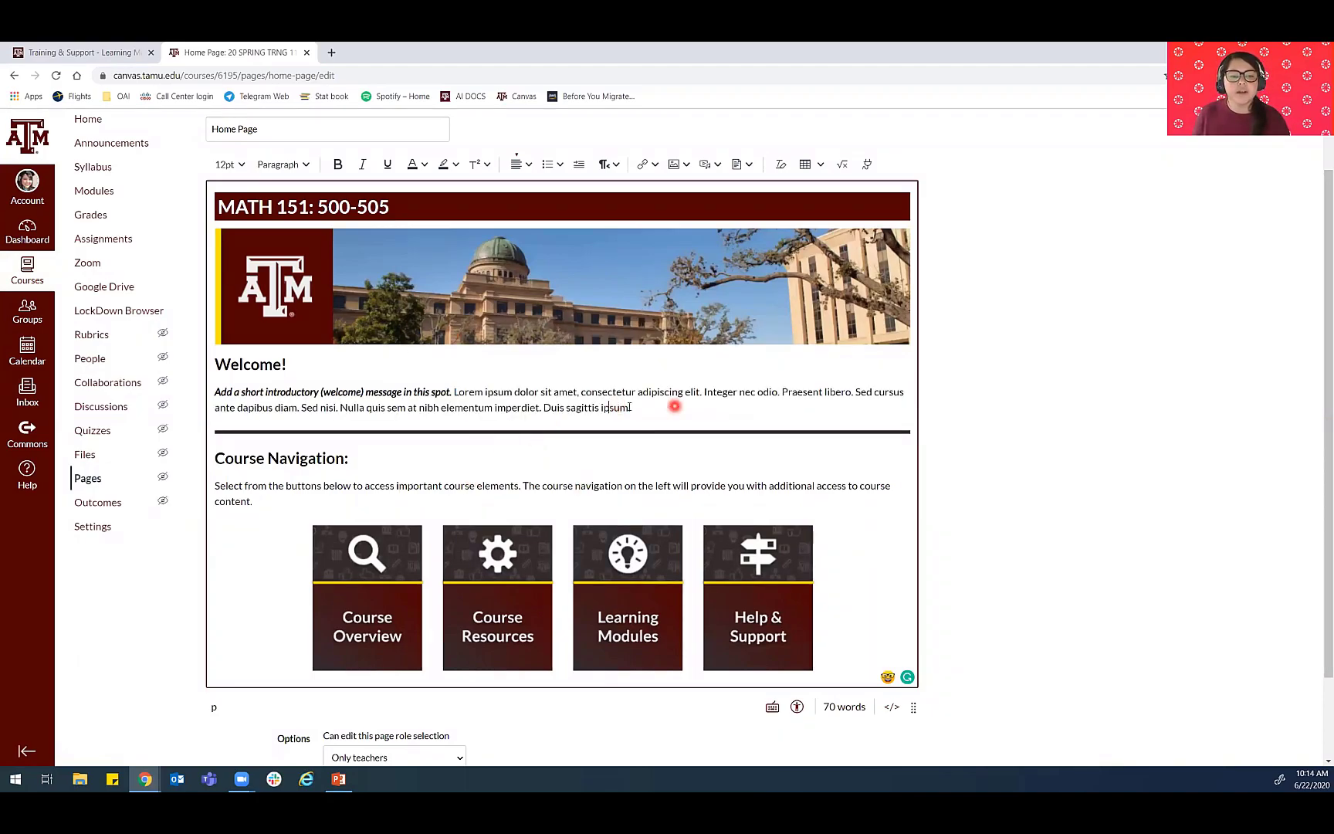
drag(673, 409, 199, 392)
- Select the Course Navigation button images one after another in the editor to point them out
scroll(384, 412, down, 1)
scroll(384, 412, down, 1)
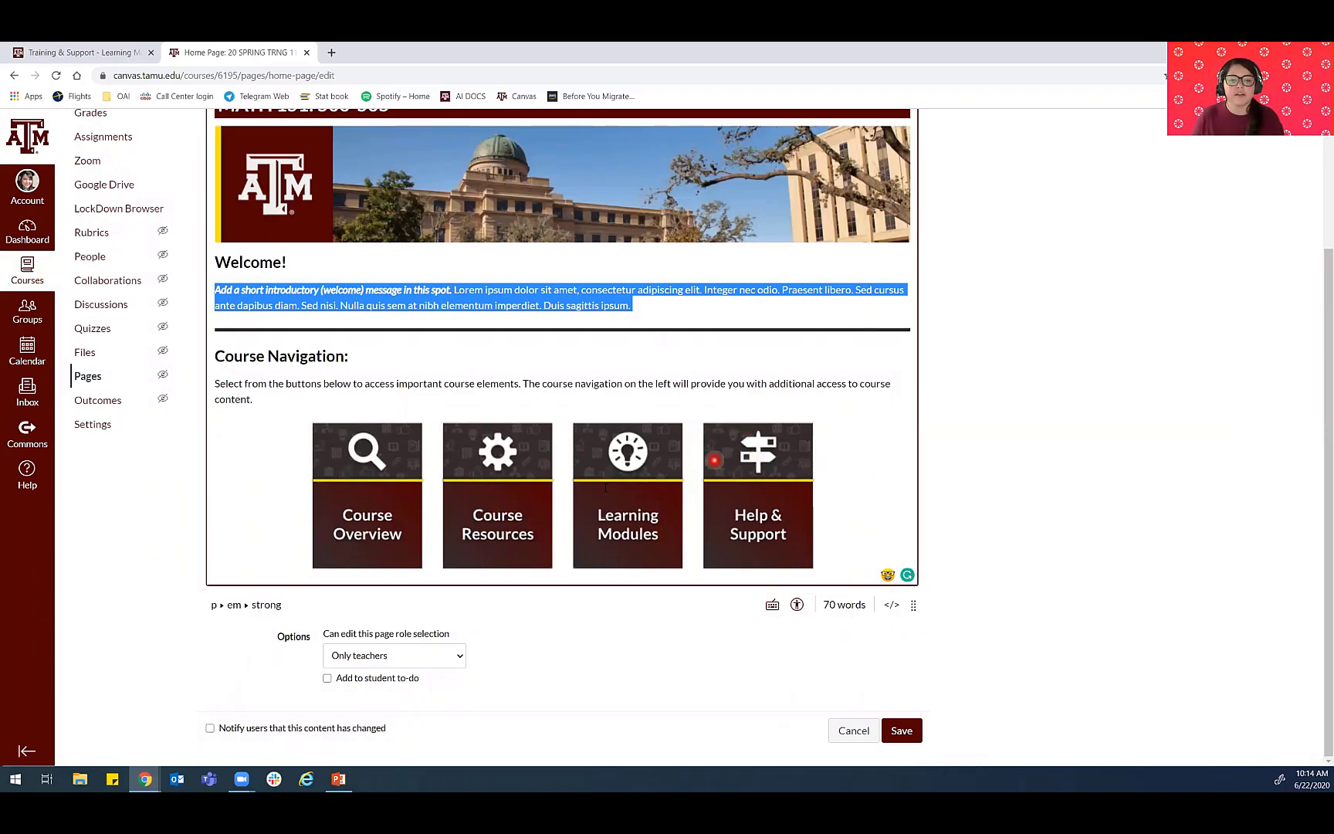
click(714, 459)
click(604, 487)
click(457, 500)
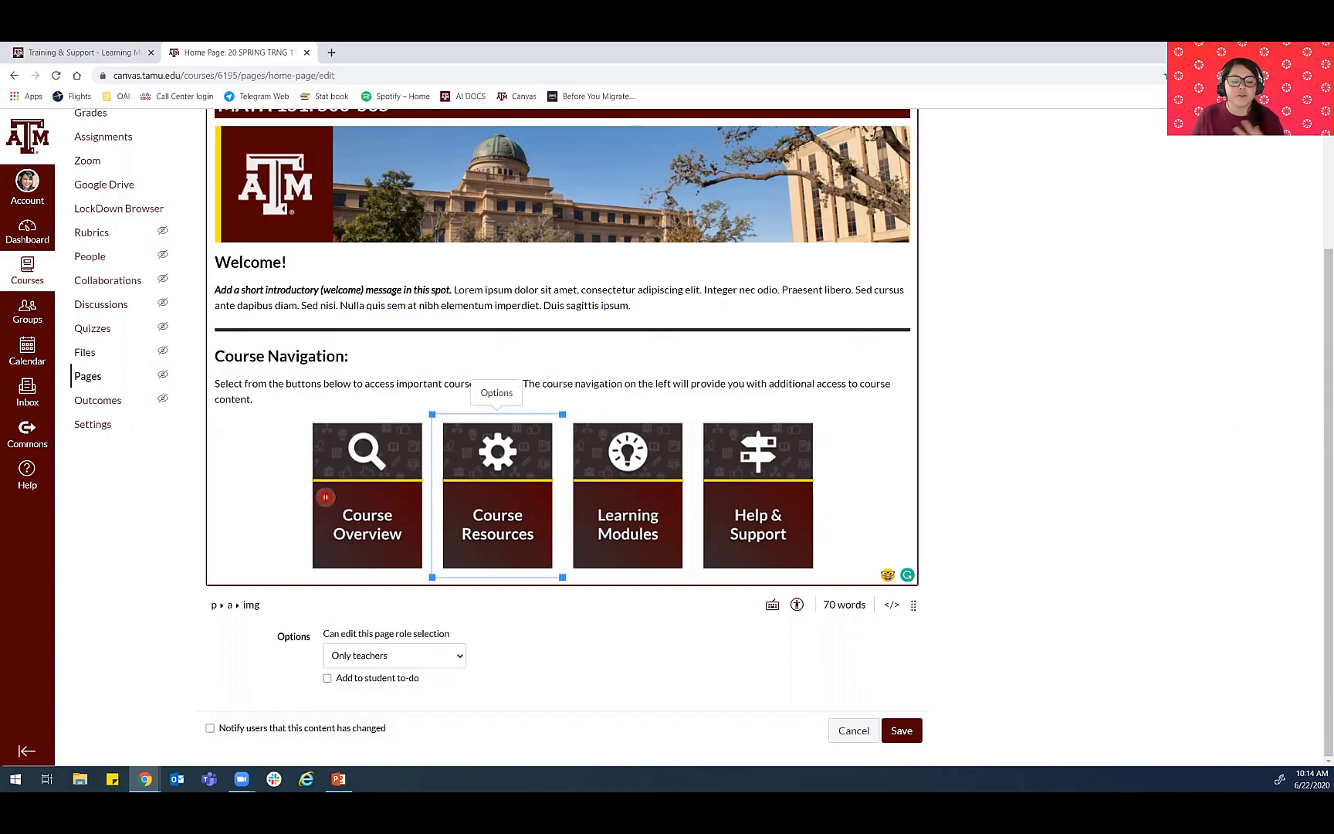
click(325, 497)
click(836, 384)
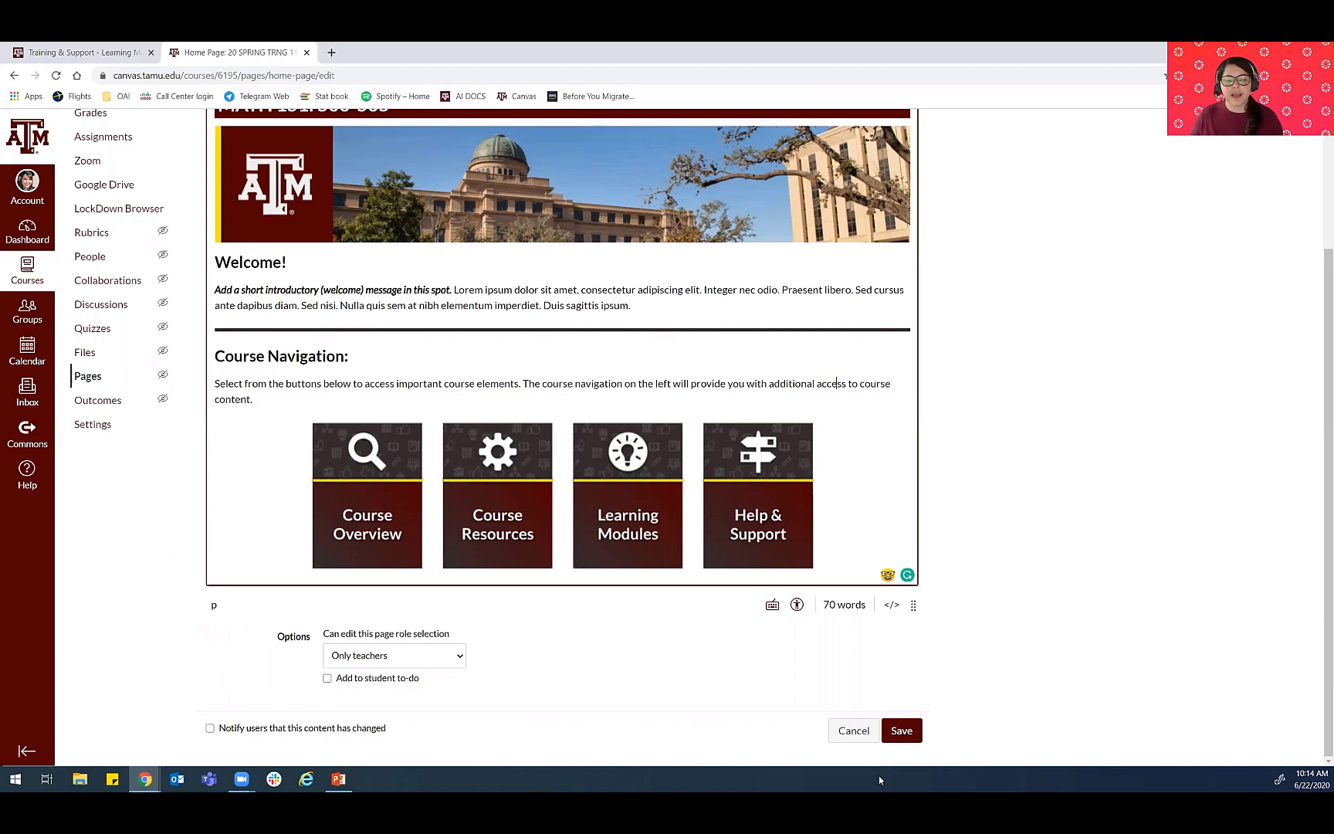
- Save the home page and follow its Course Overview button to the linked page
click(908, 736)
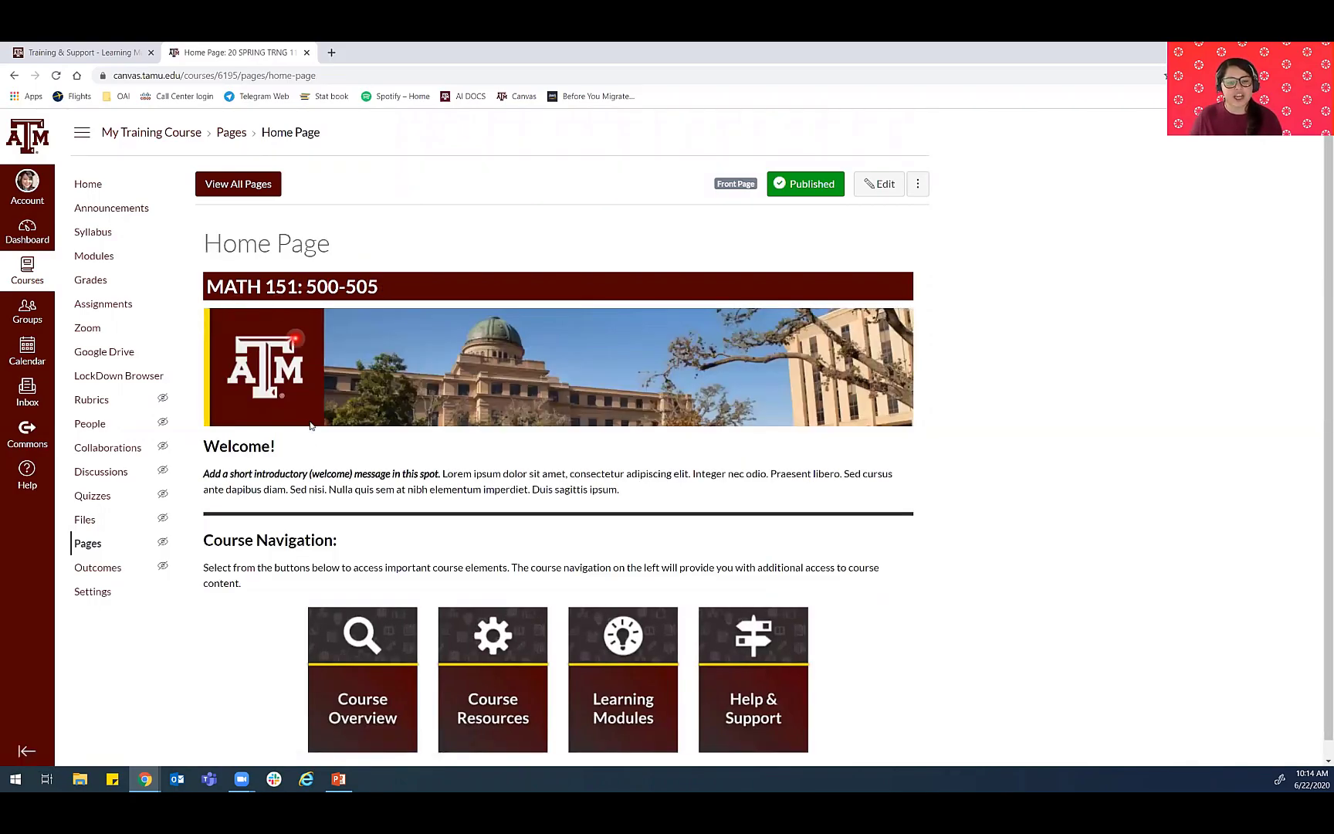
scroll(317, 494, down, 1)
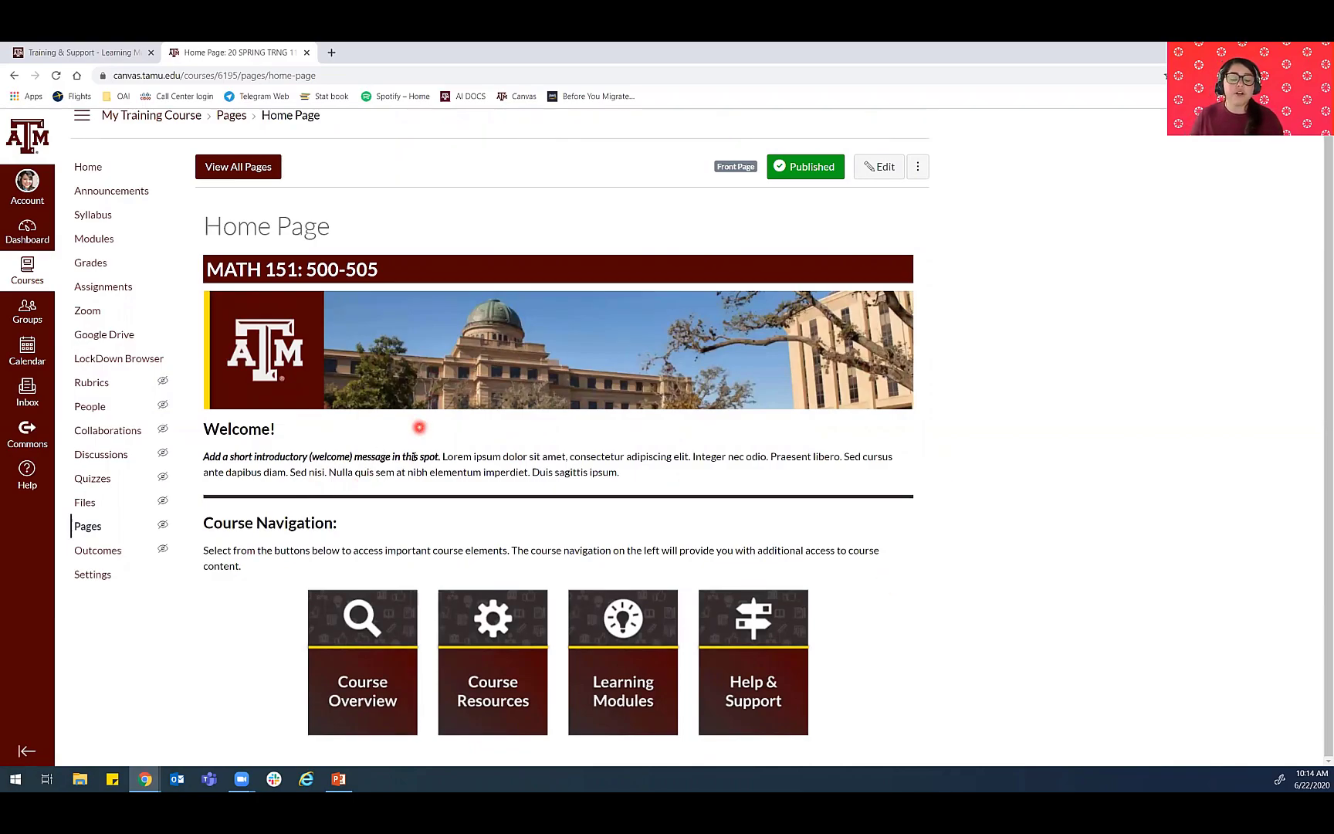
click(342, 653)
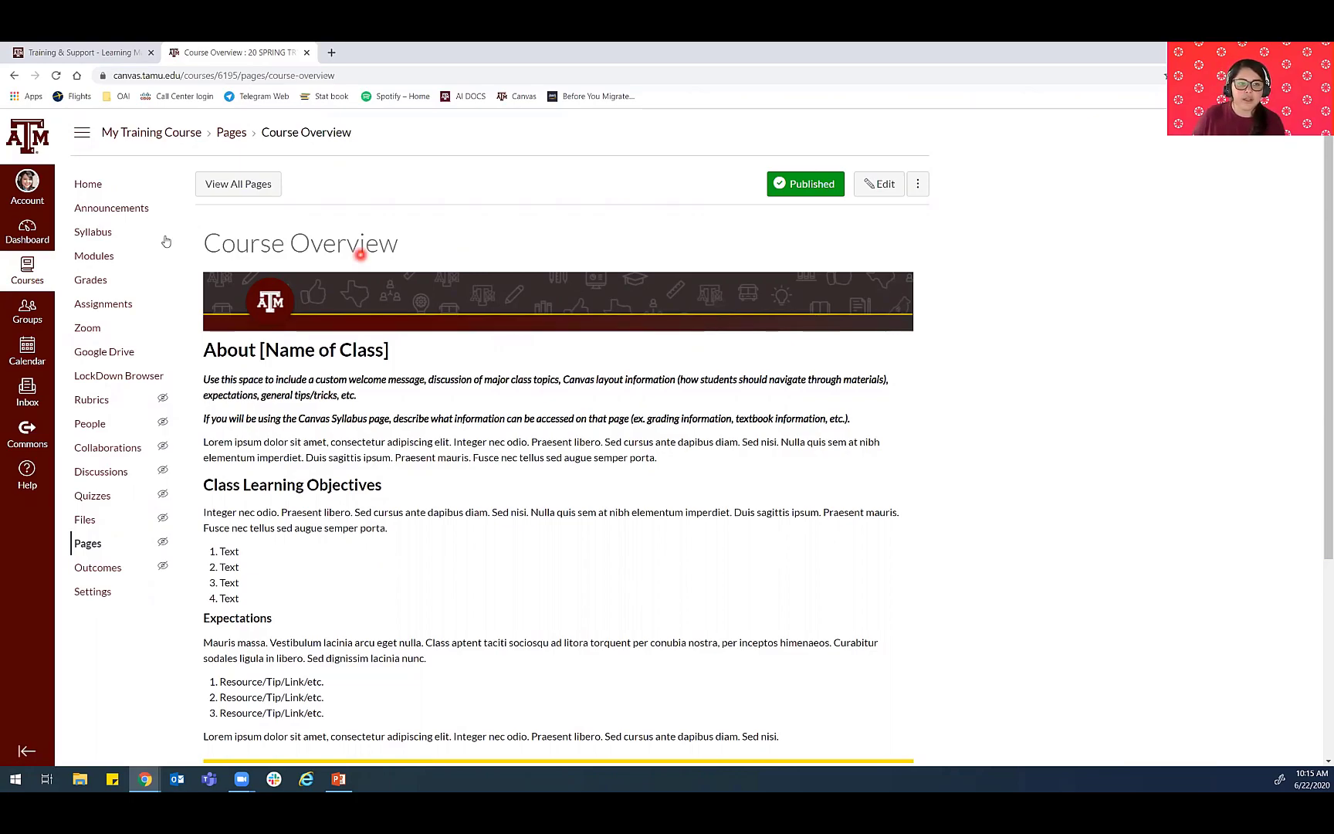
- Open "Template: Icons, Banners, and Button Options" from the Instructor Module and review its icon, banner and home page button instructions
click(89, 259)
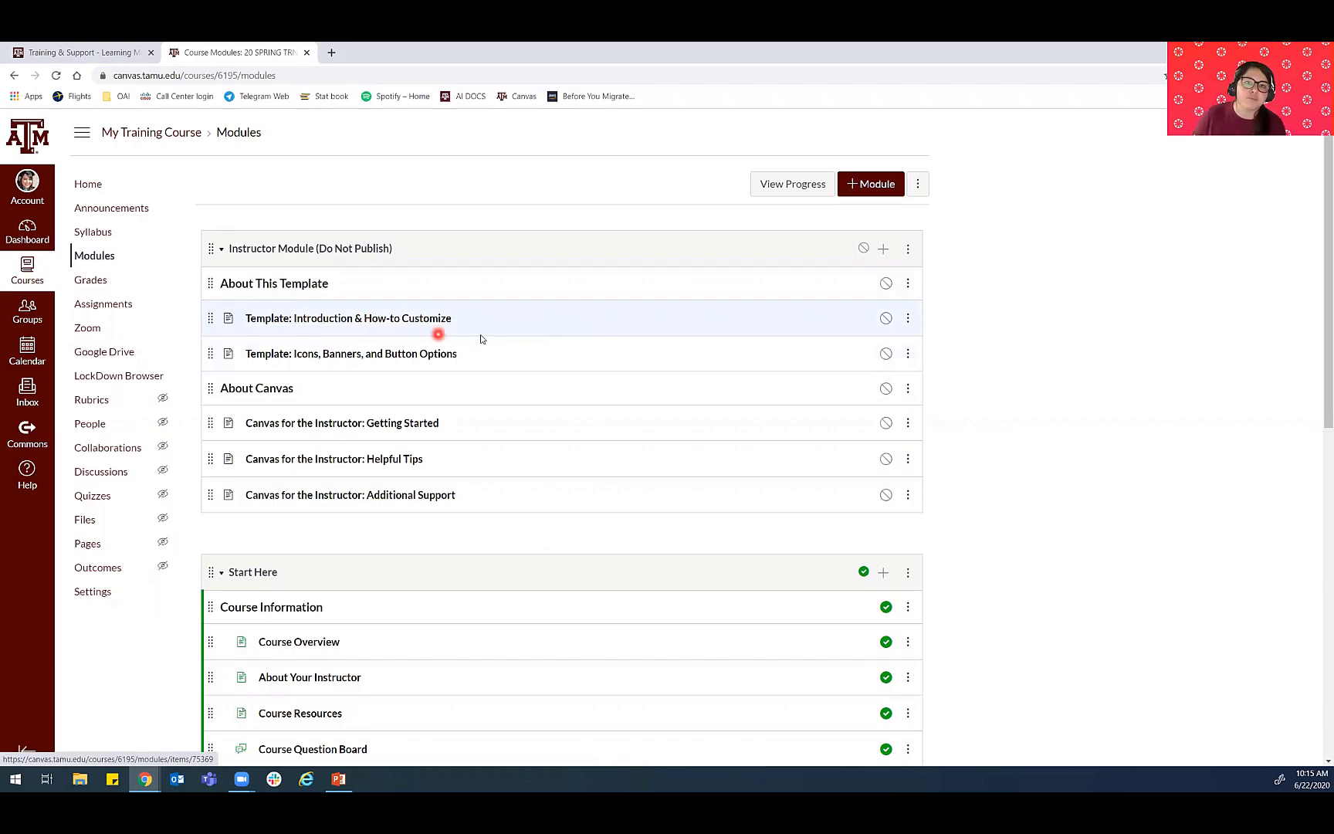
click(337, 355)
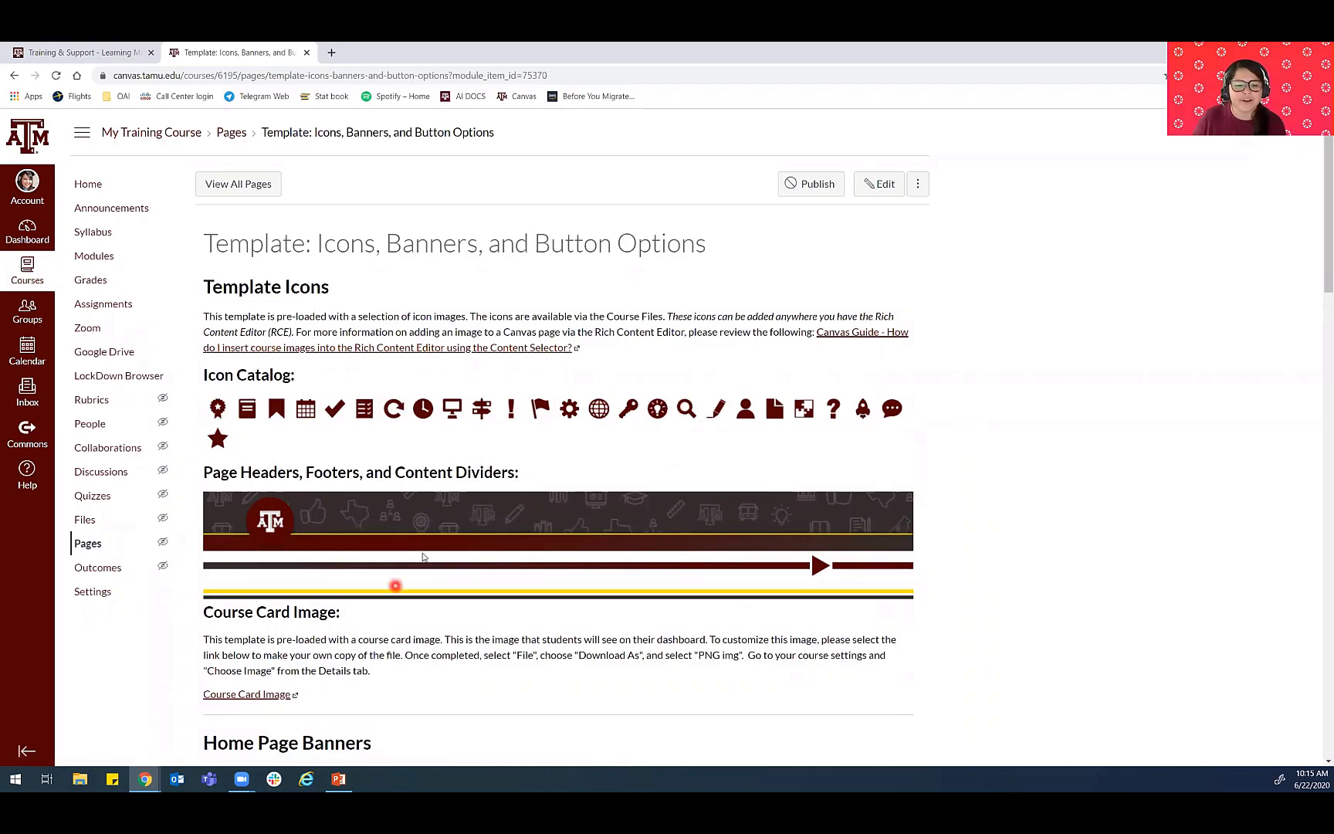
scroll(557, 592, down, 6)
scroll(557, 593, down, 7)
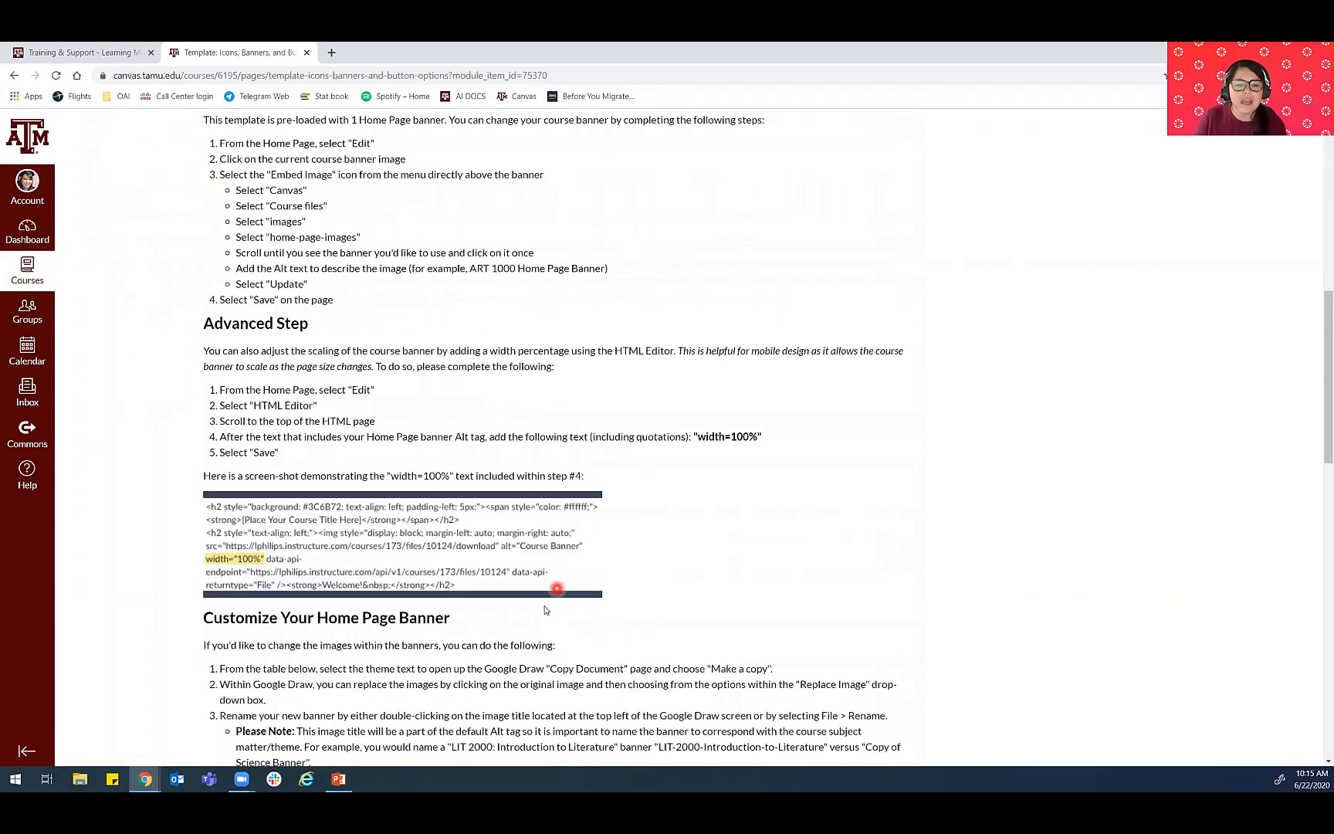
scroll(546, 603, up, 15)
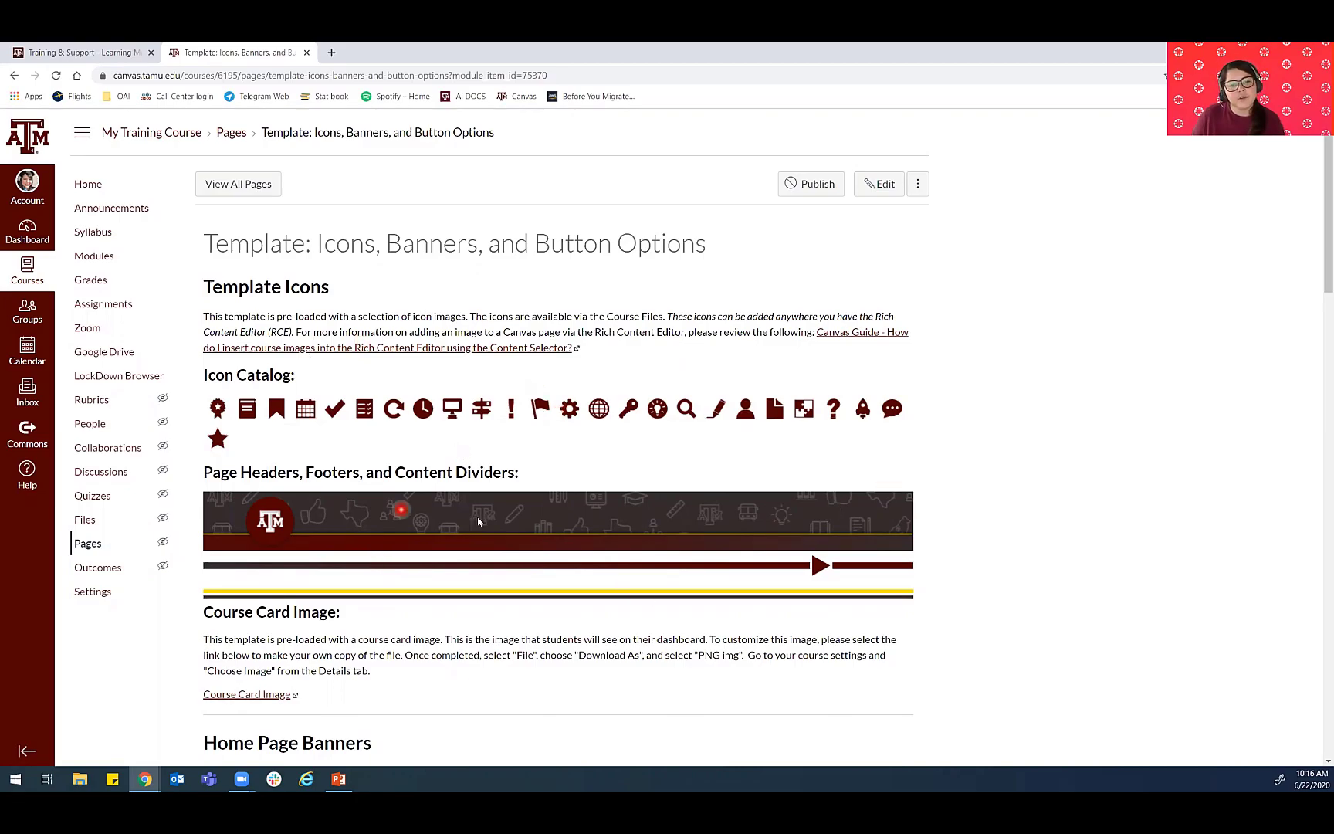
scroll(352, 317, down, 2)
scroll(353, 317, down, 11)
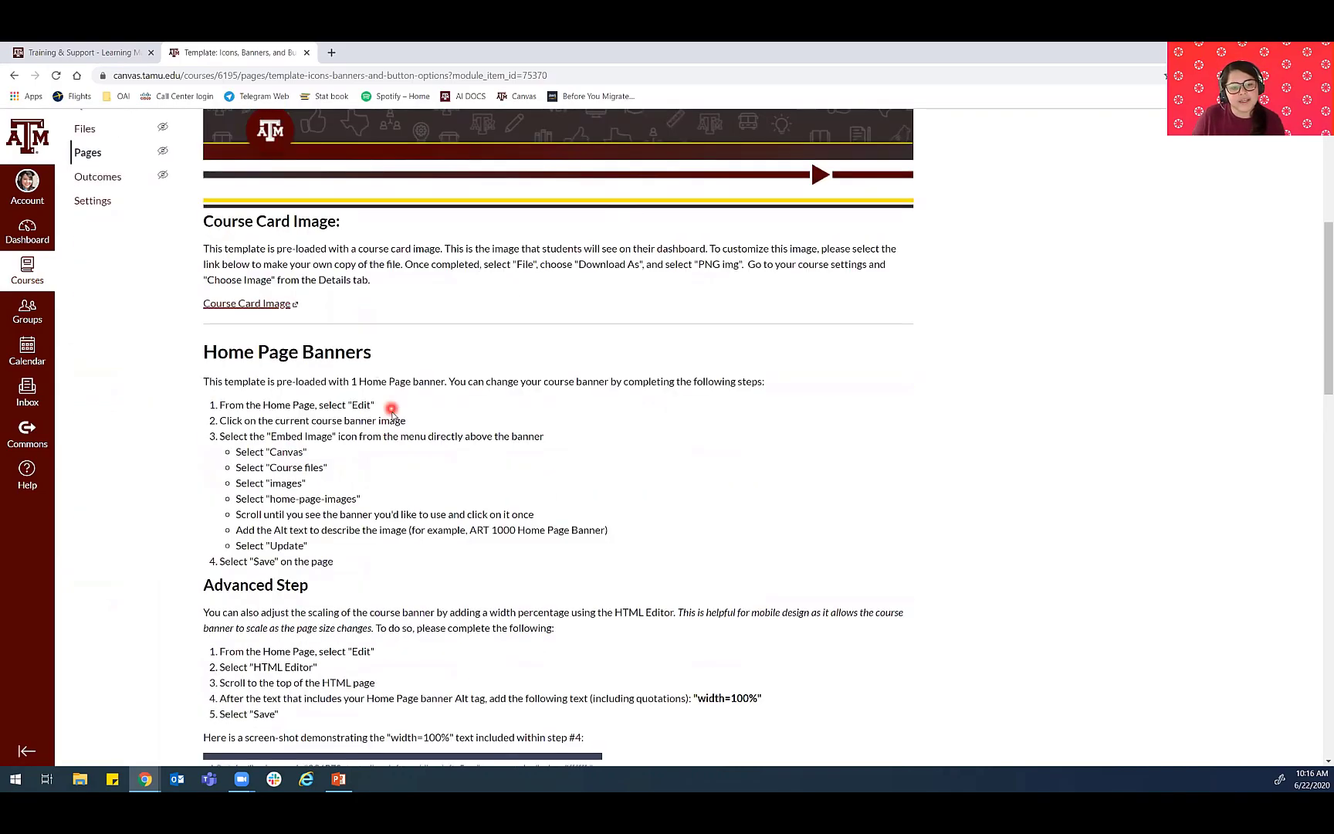
scroll(410, 370, down, 4)
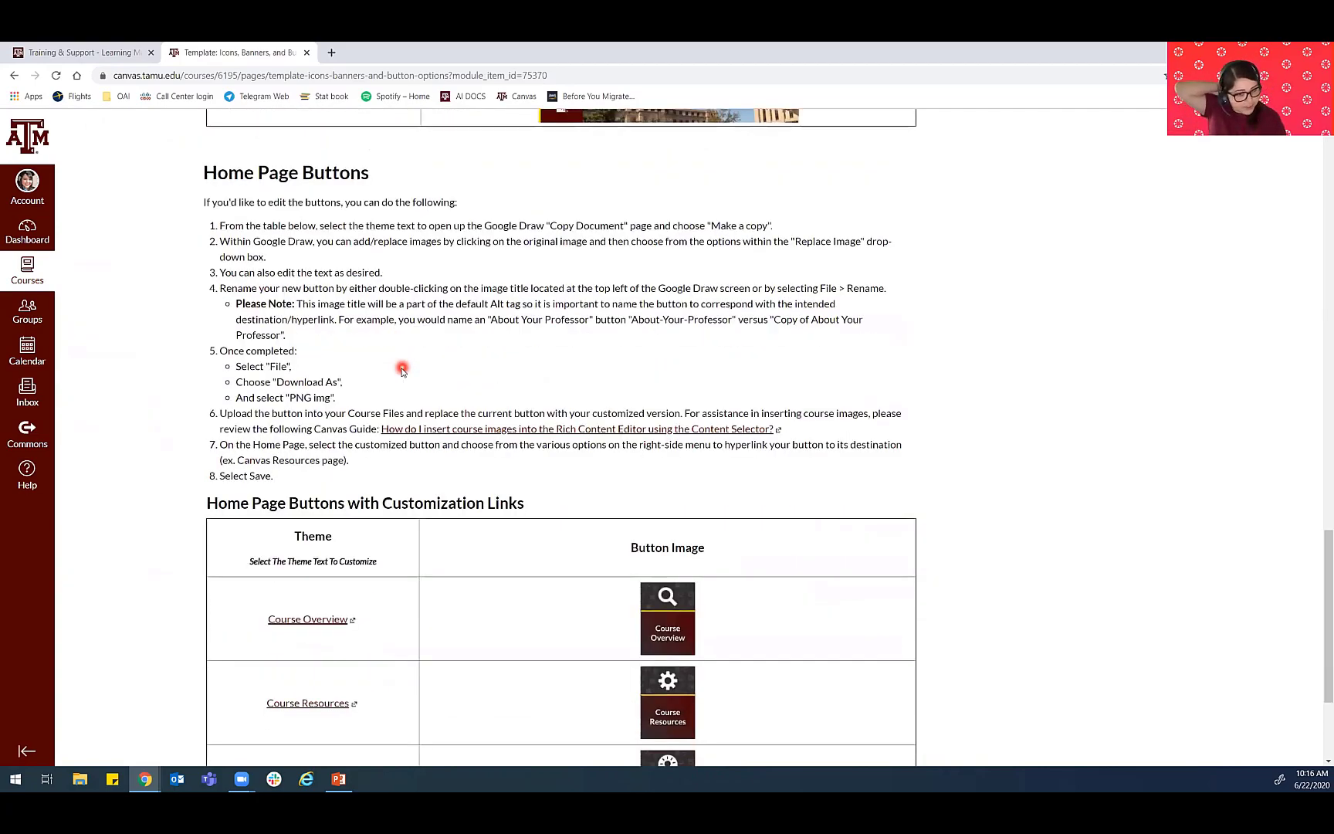
scroll(412, 383, down, 3)
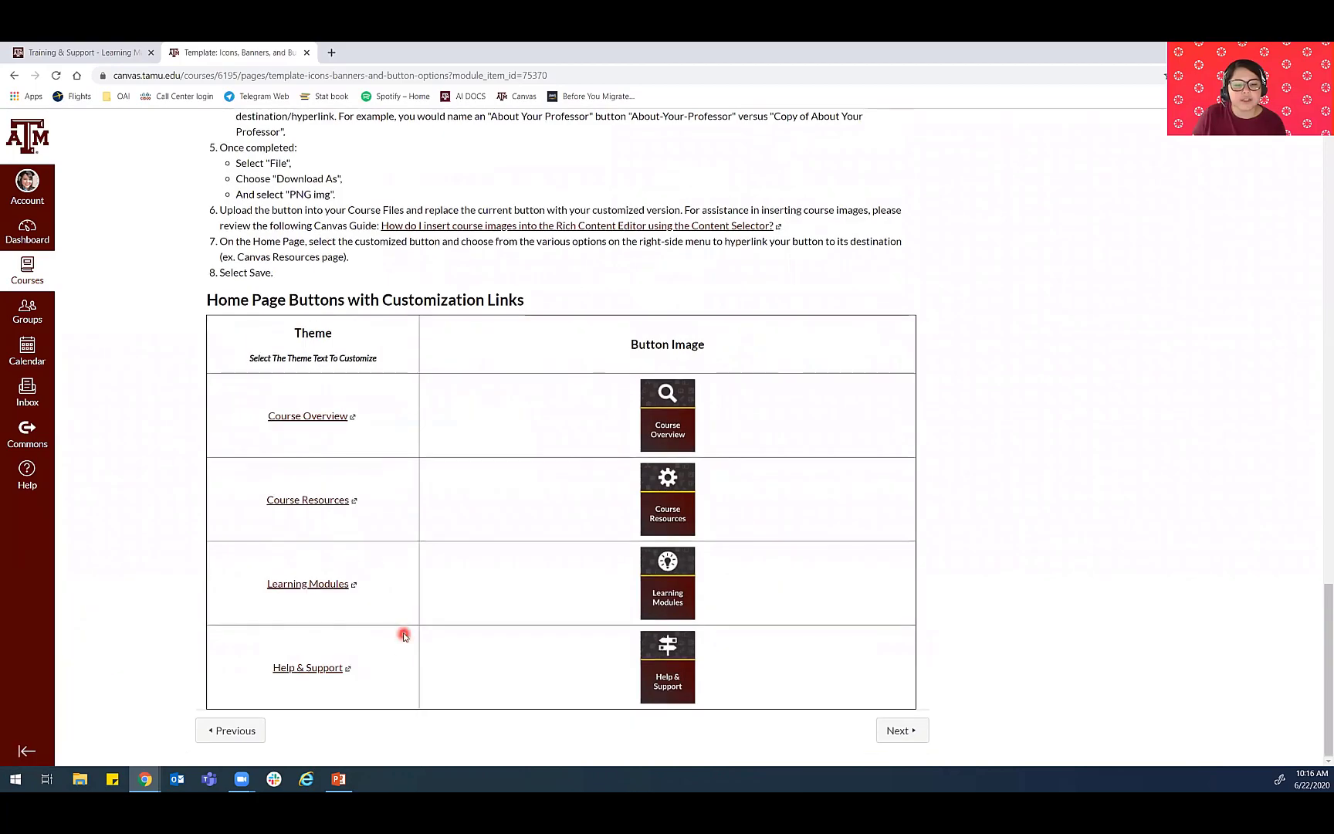
scroll(436, 324, up, 15)
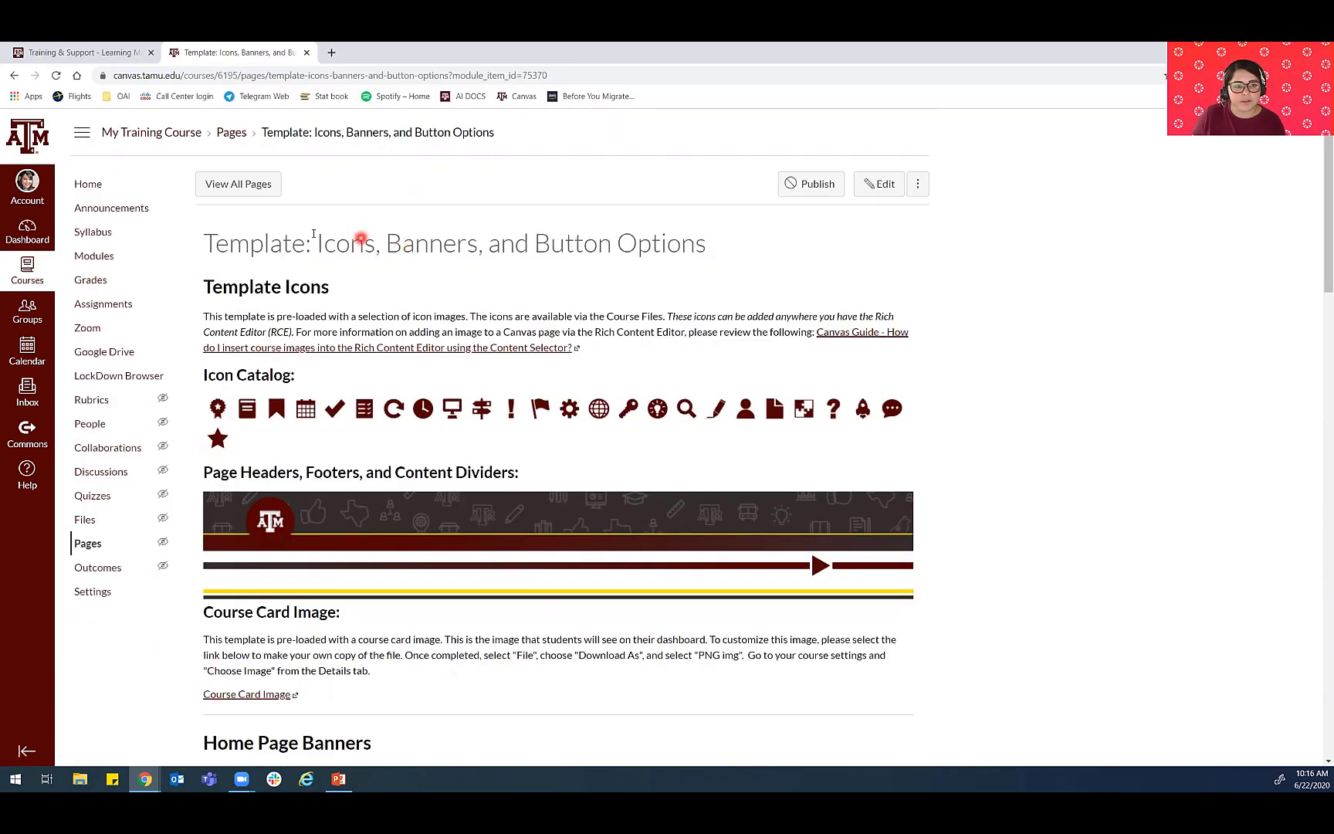
- Return to the course modules and view the options available for the Instructor Module (Do Not Publish)
click(109, 262)
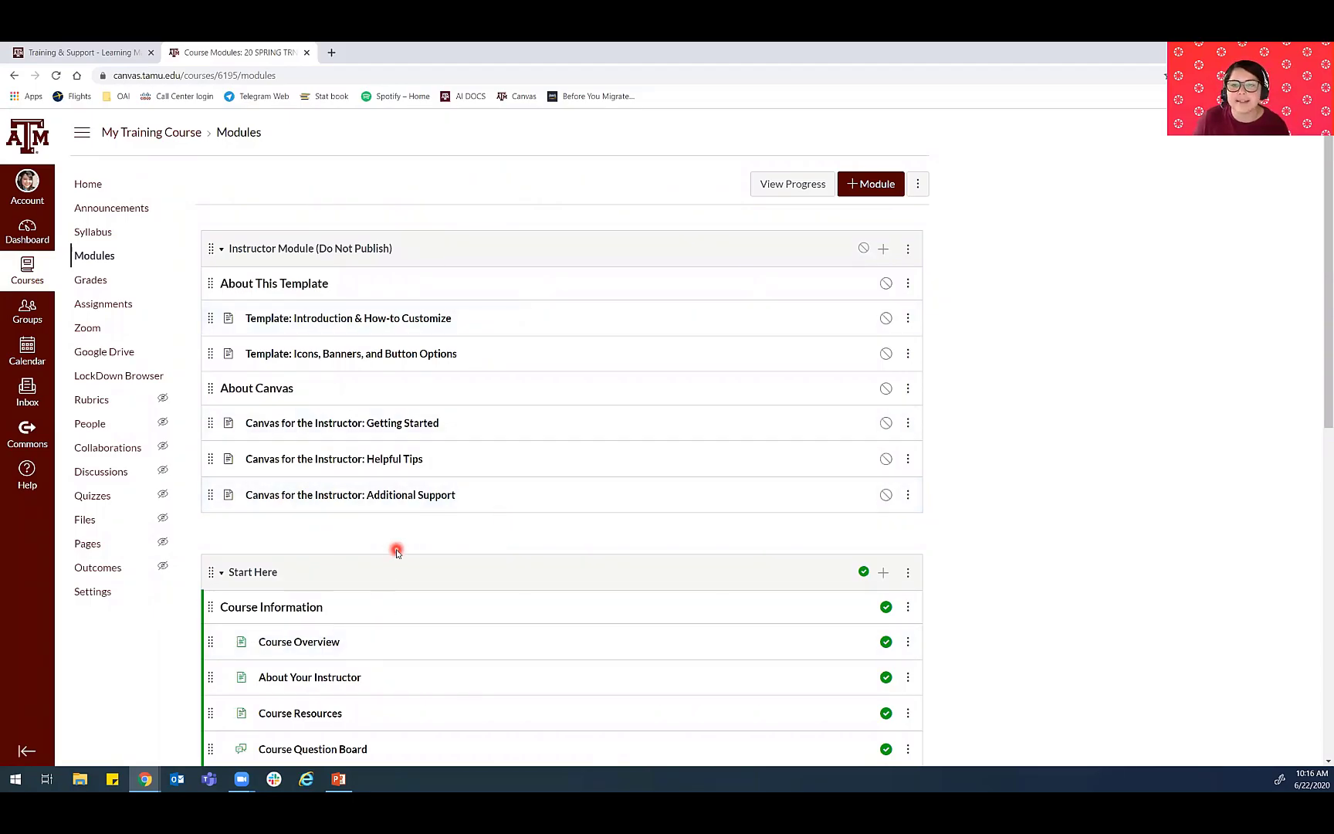
click(908, 248)
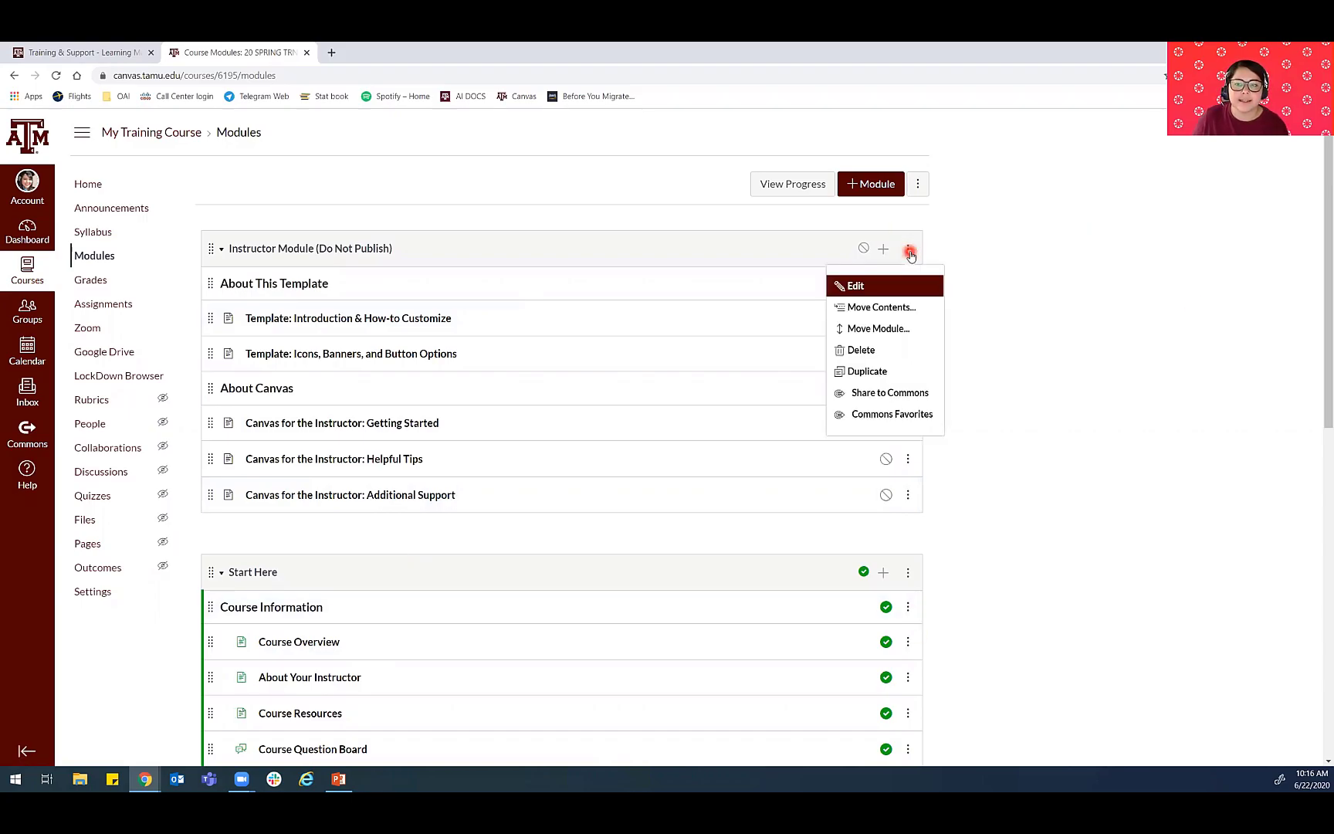
click(1093, 265)
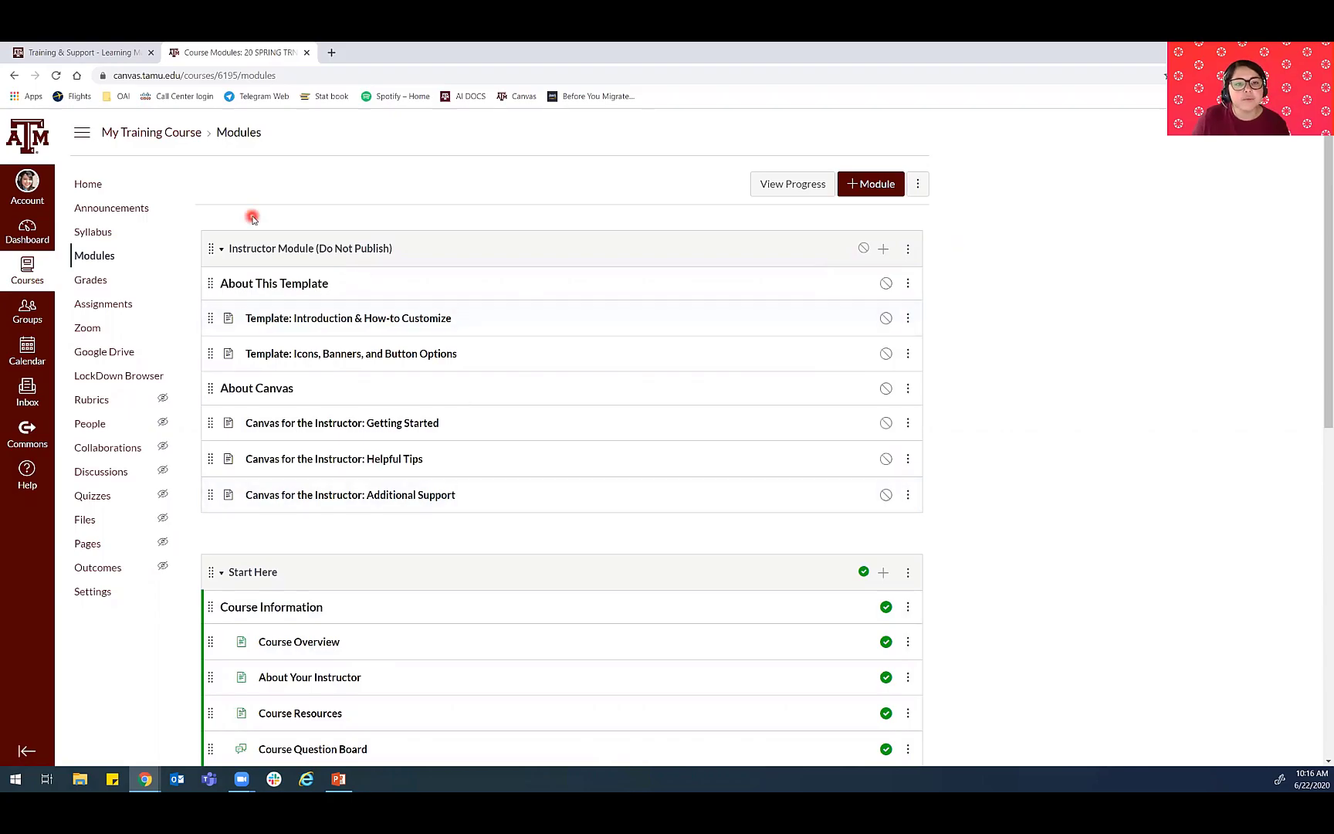
- Review the items and publish status of the Start Here and Week 1: Introduction to Limits modules
scroll(258, 220, down, 2)
scroll(271, 229, down, 4)
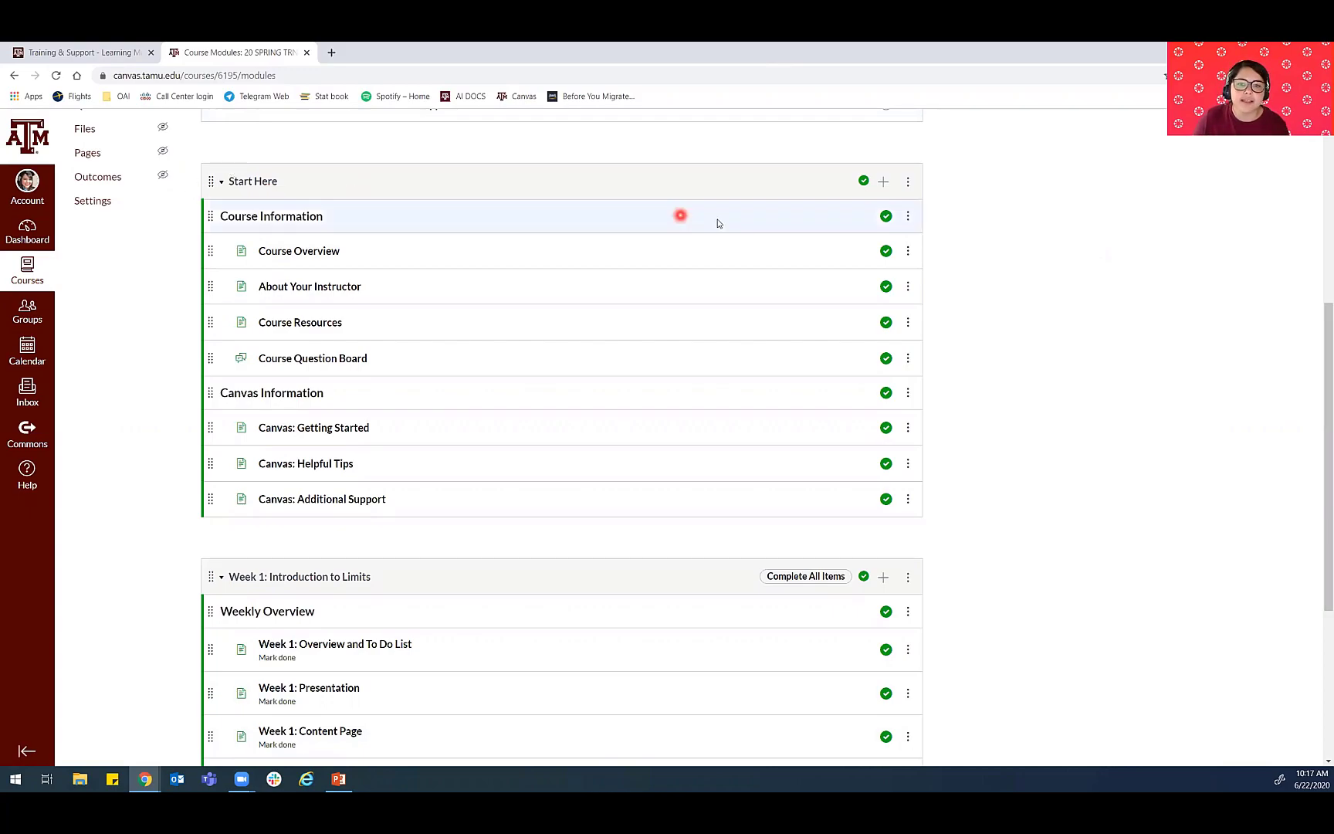
click(863, 181)
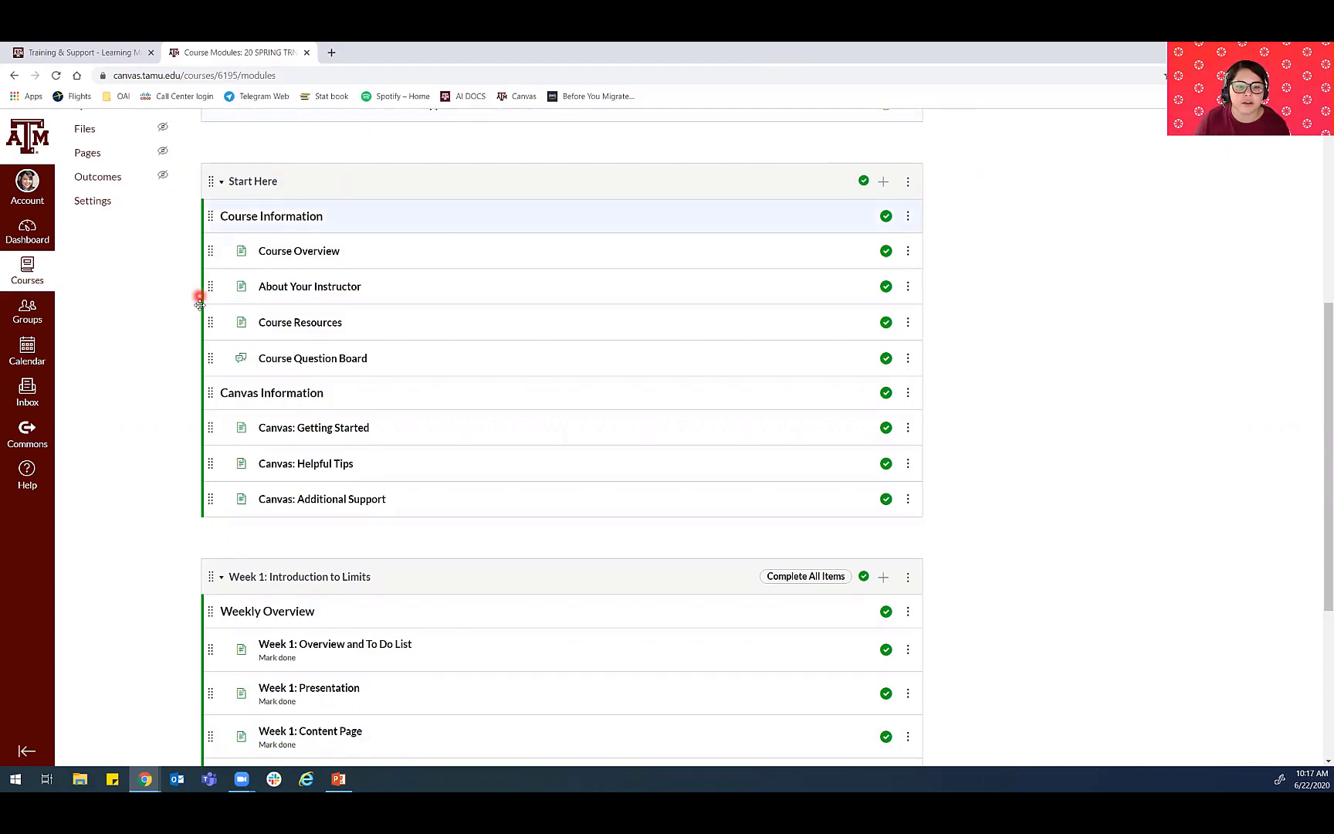
scroll(200, 301, down, 3)
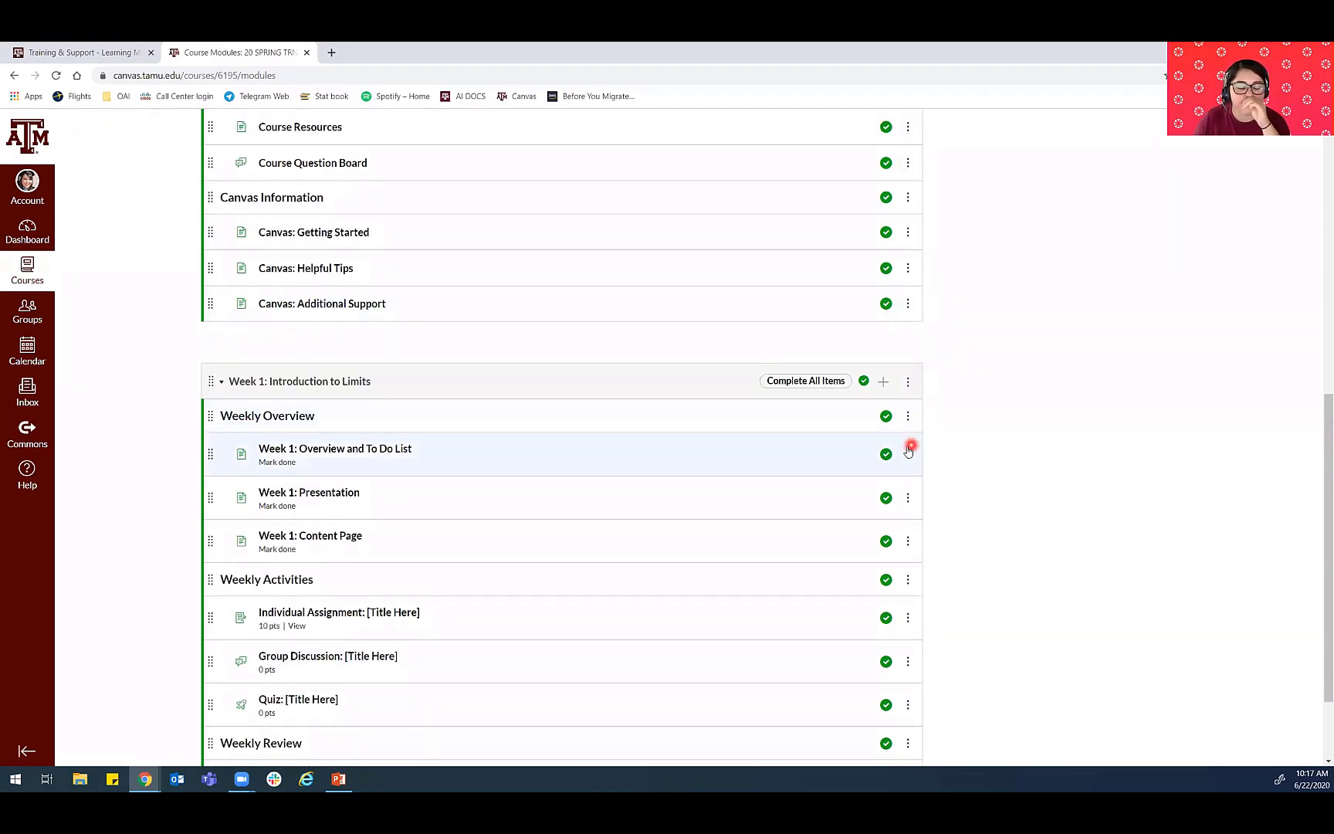
scroll(857, 486, up, 2)
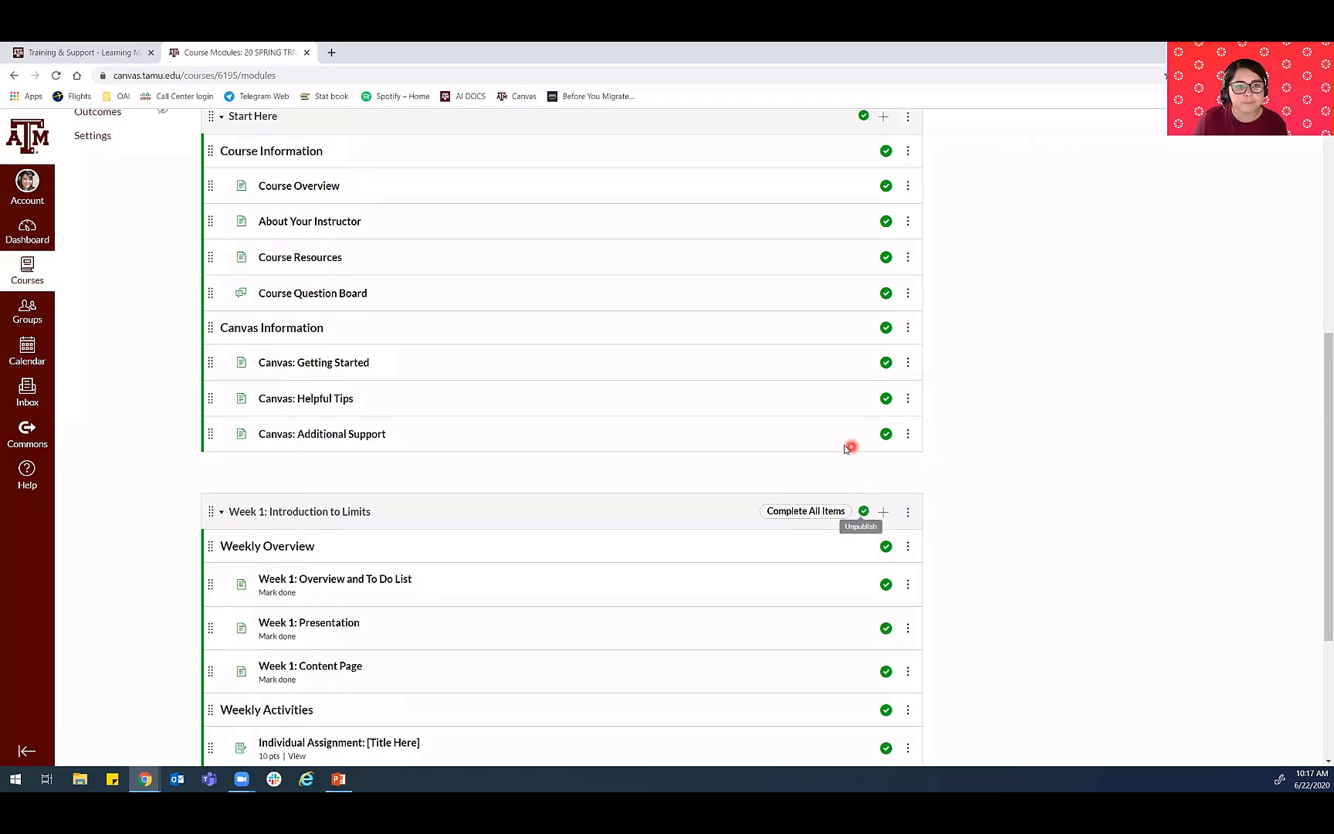
scroll(779, 428, up, 3)
scroll(742, 423, down, 3)
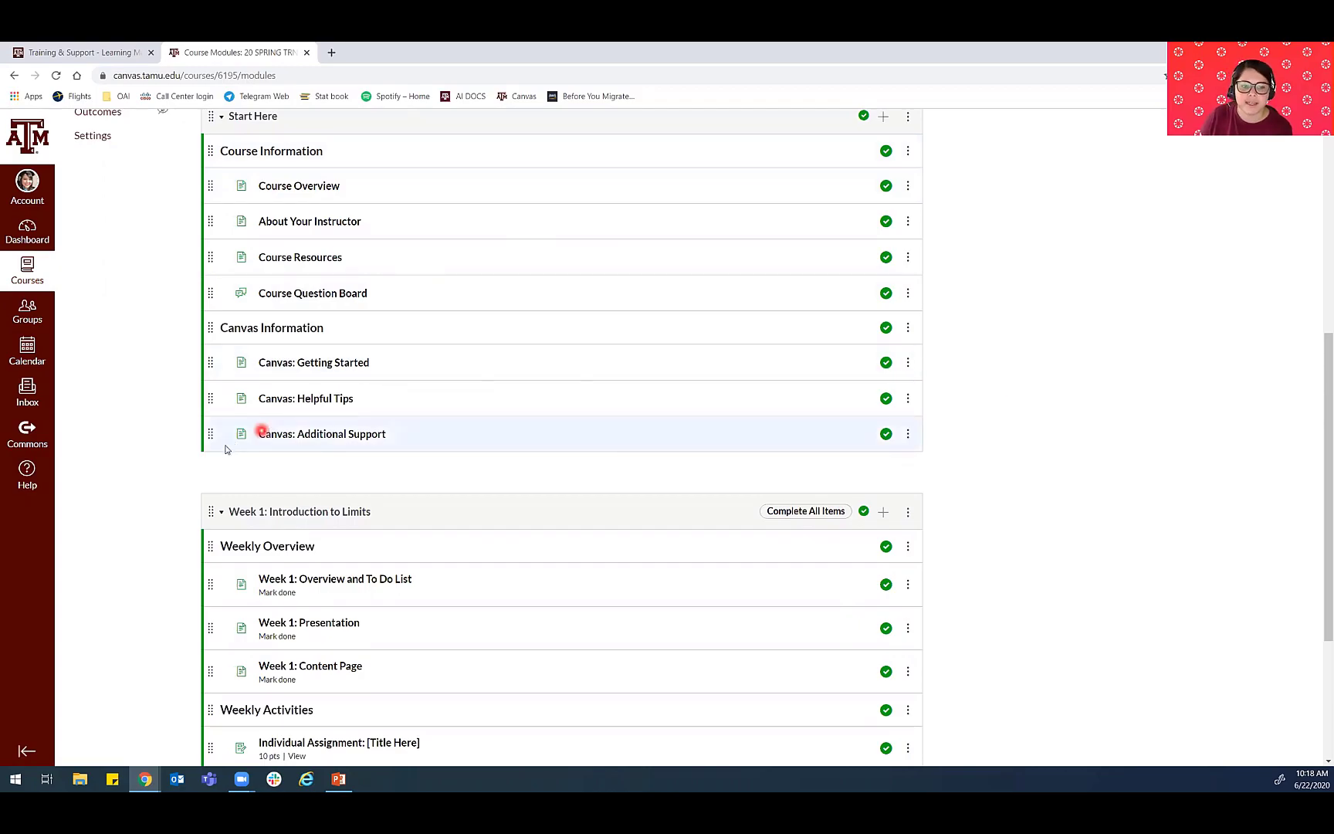
scroll(234, 447, down, 3)
right_click(156, 509)
click(116, 490)
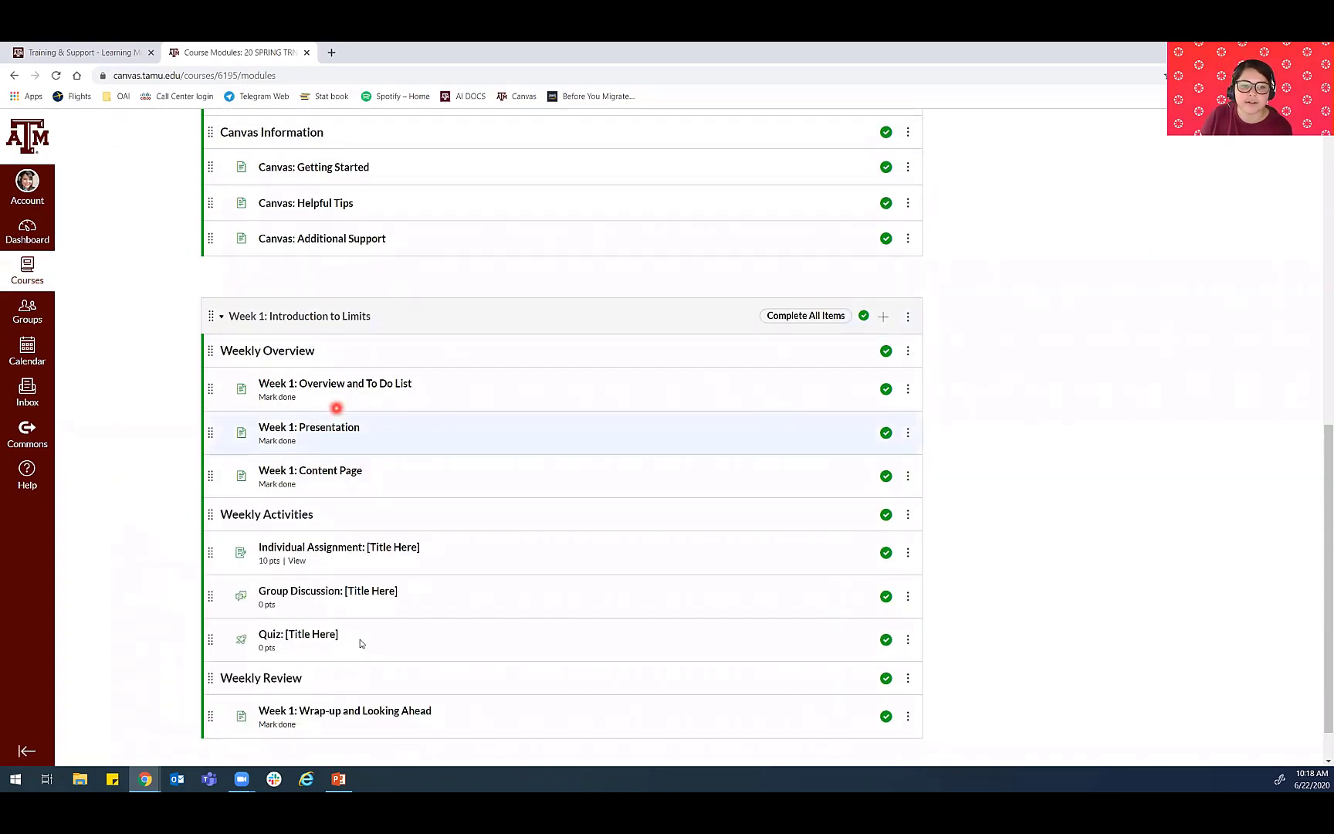
scroll(357, 639, down, 1)
scroll(340, 653, up, 3)
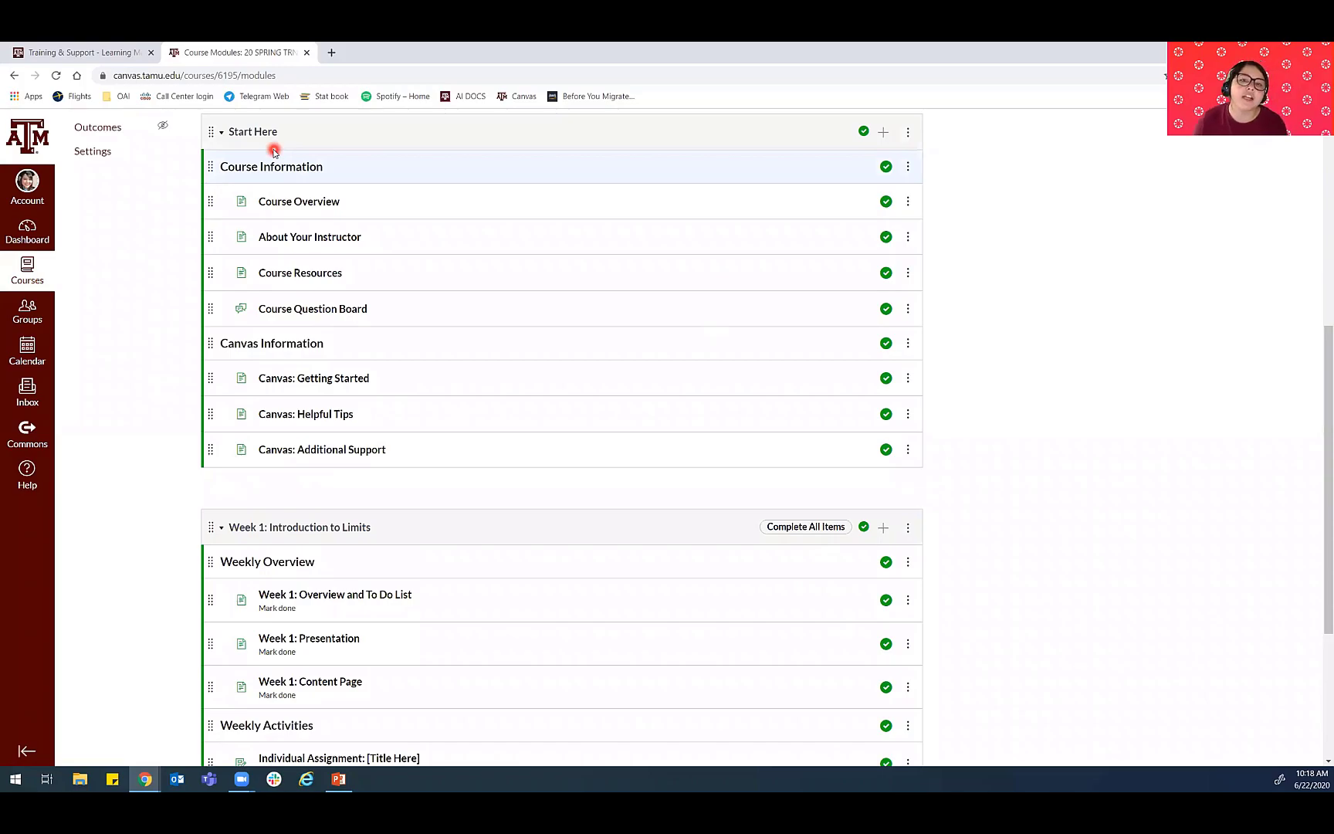
- Open the Course Overview page from the Start Here module for editing and enlarge its content editor
click(301, 204)
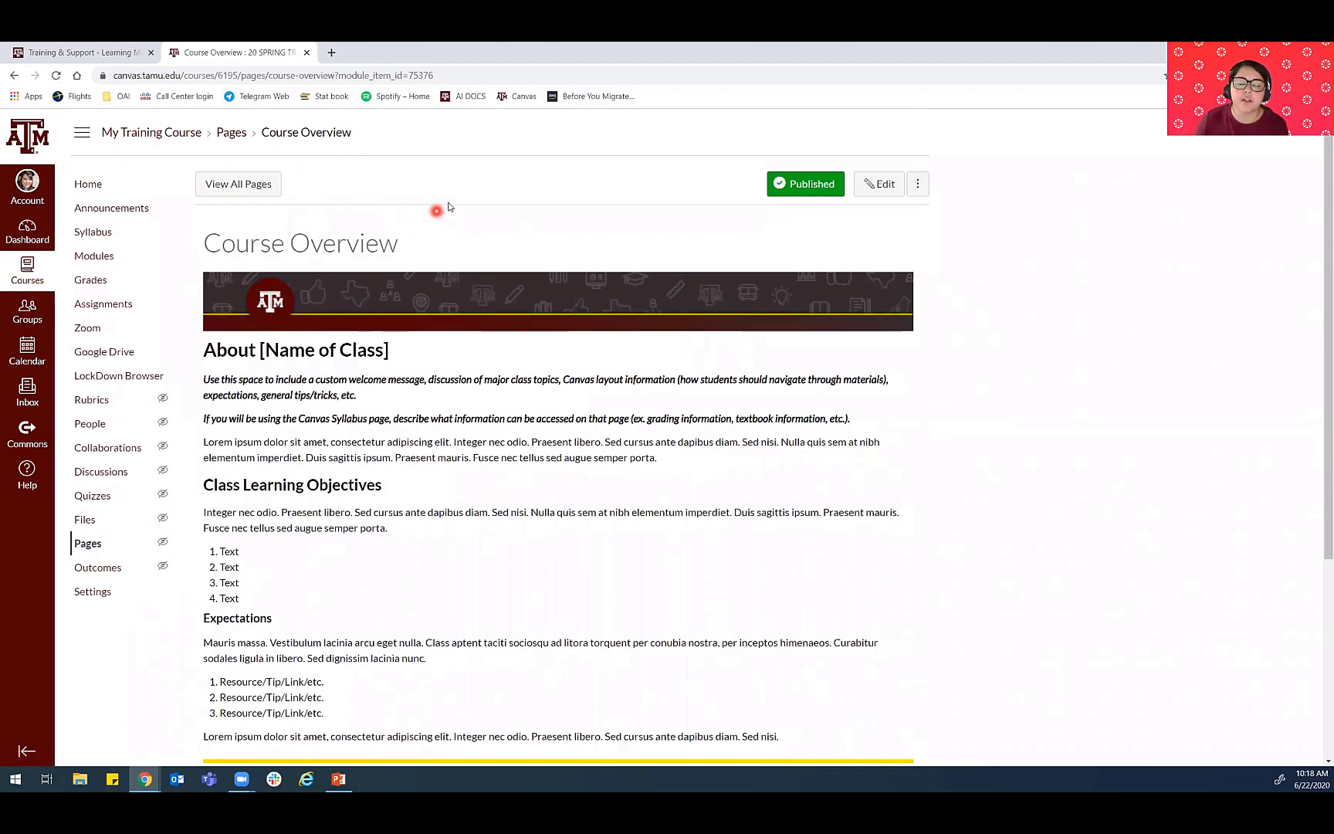
click(880, 187)
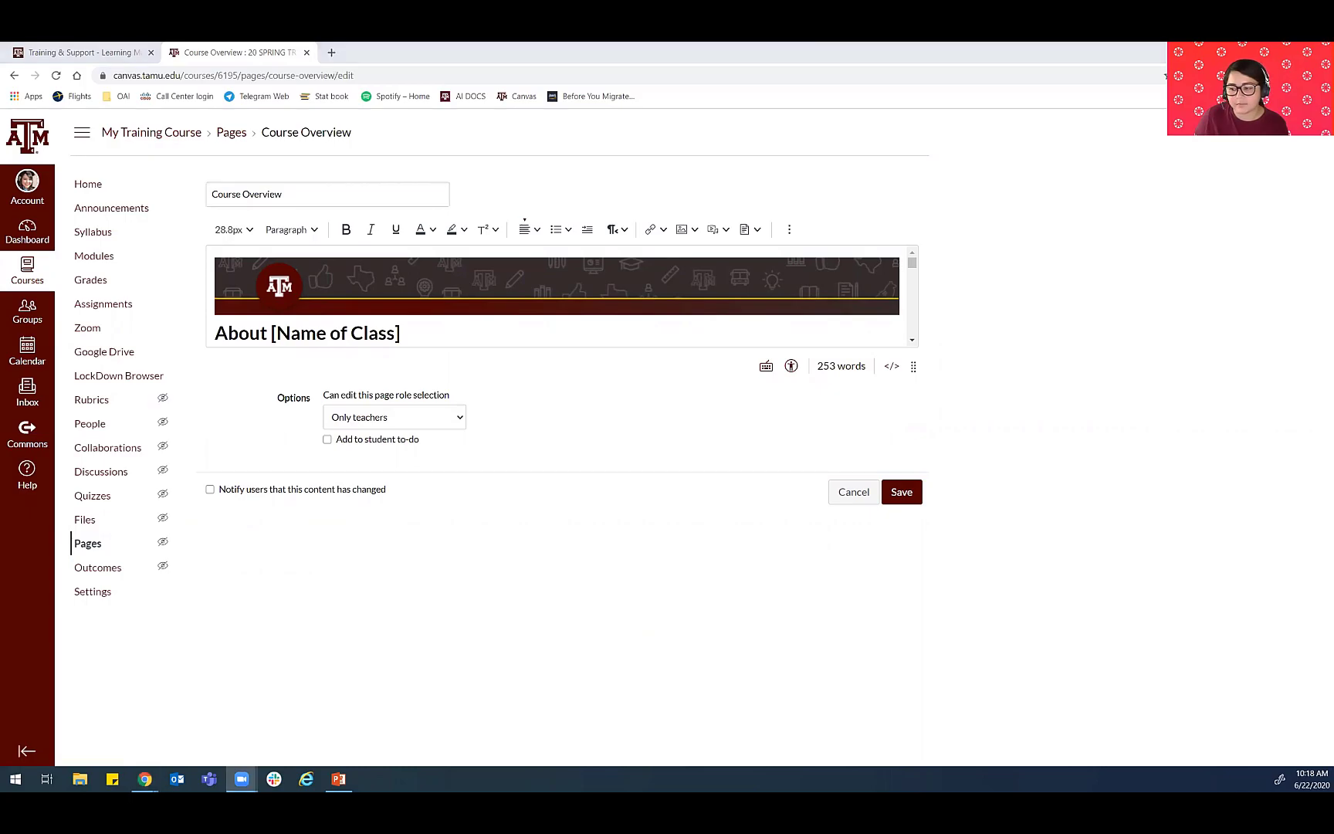
click(758, 519)
click(945, 389)
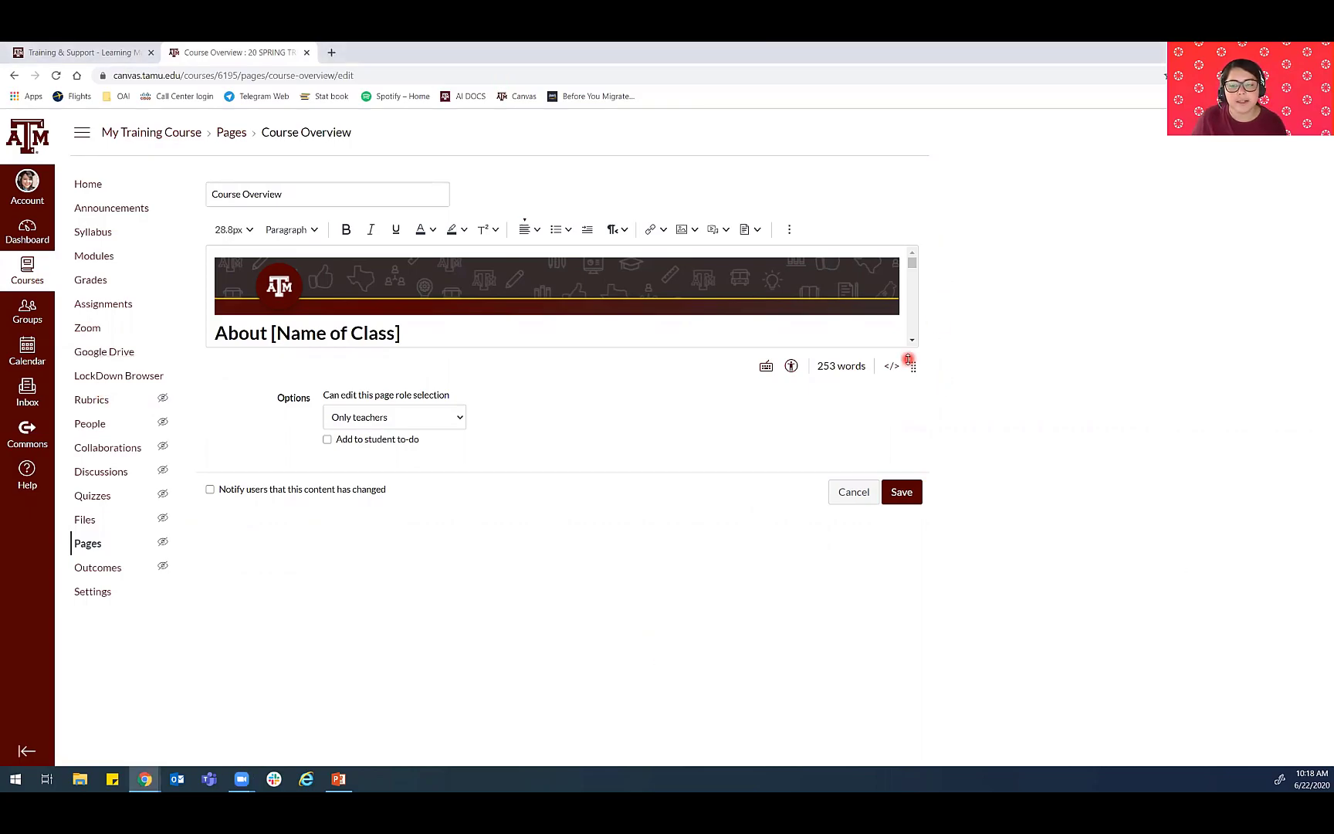
drag(913, 369, 913, 738)
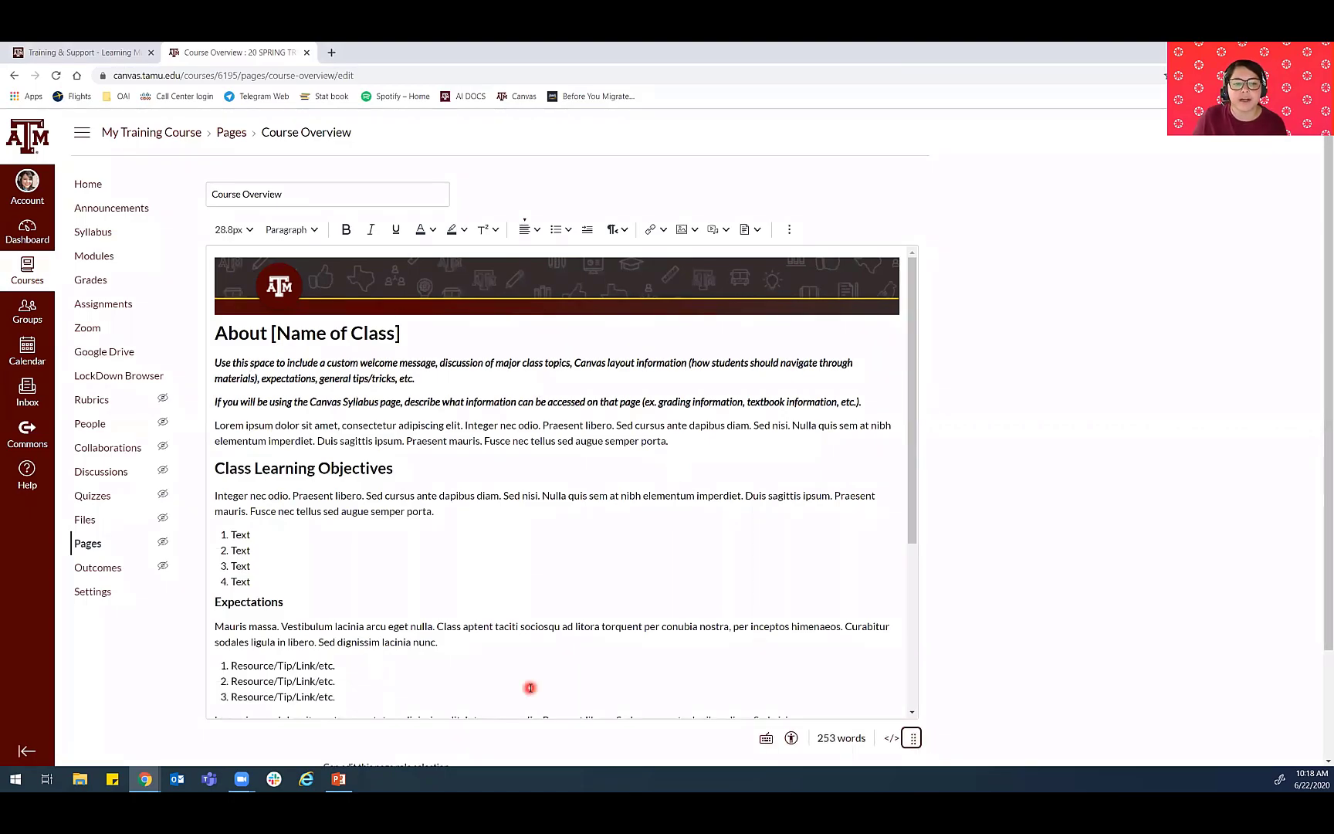
- Replace the [Name of Class] placeholder in the About heading with MATH 151
click(411, 327)
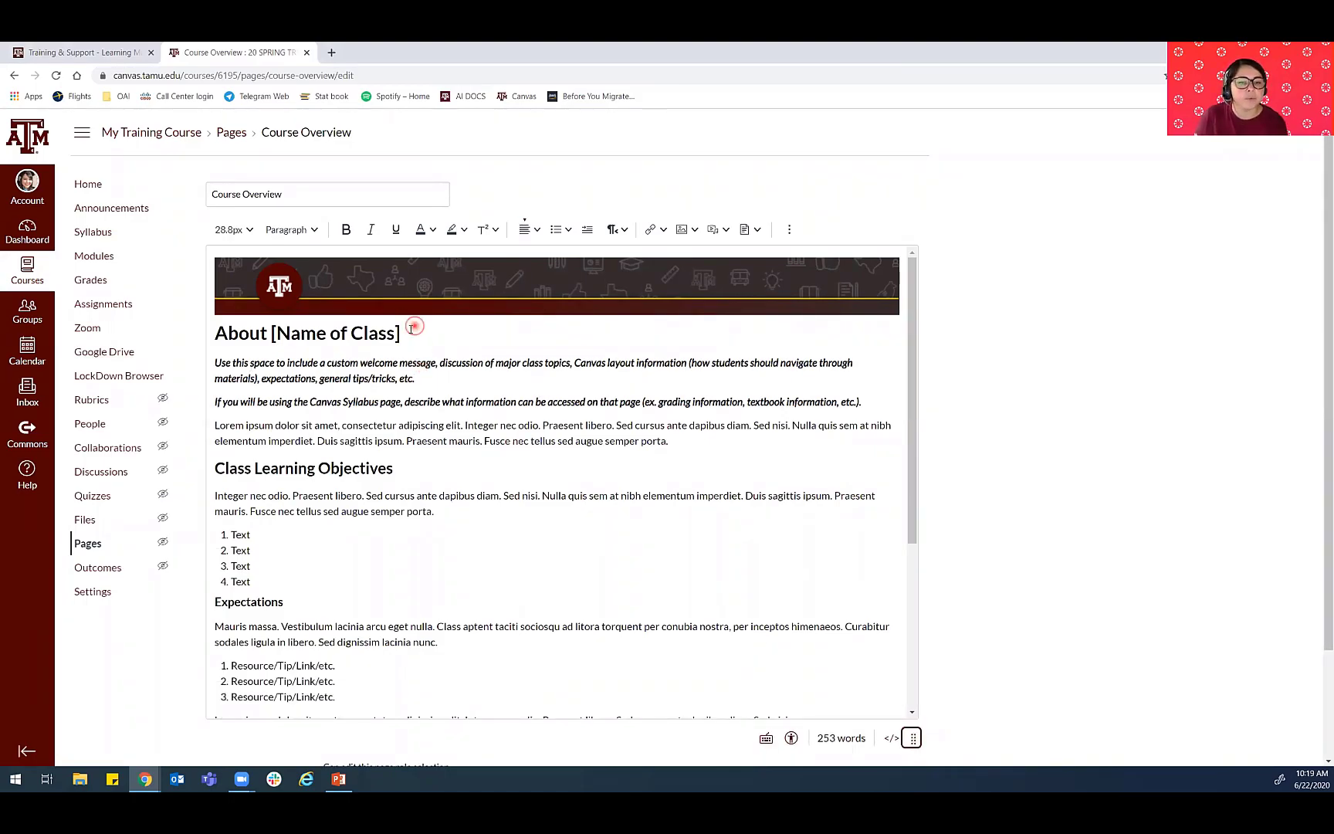
drag(411, 327, 276, 332)
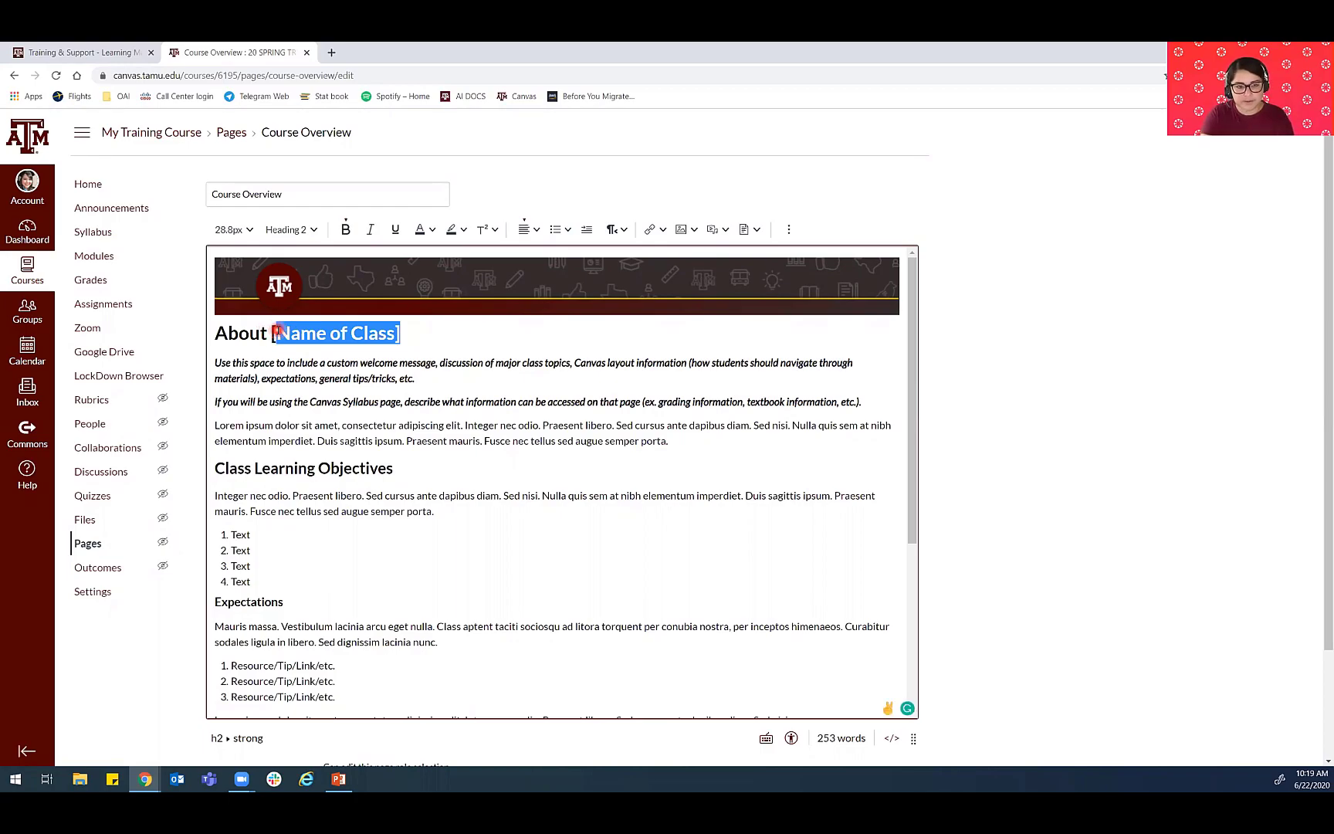
key(BackSpace)
text(mATH)
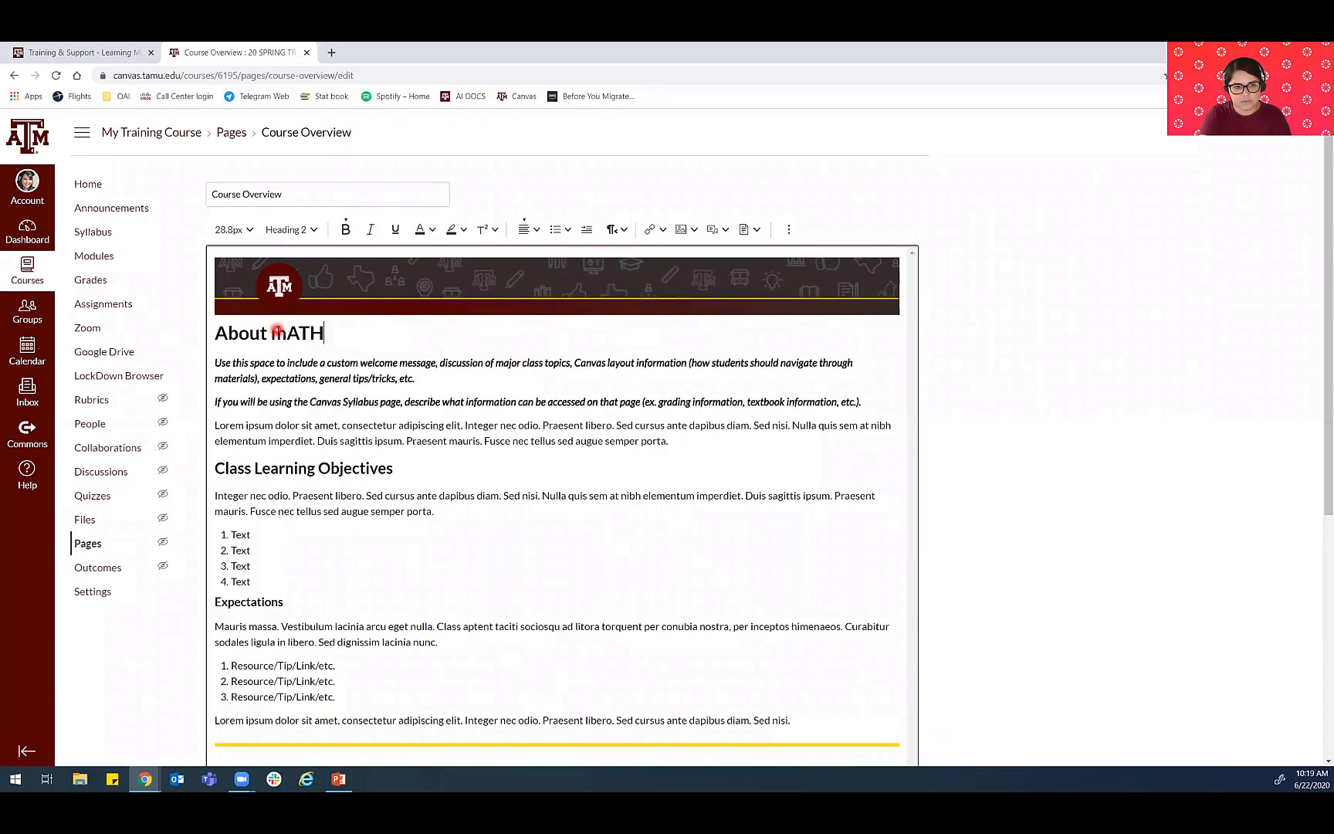
key(BackSpace)
key(BackSpace)
key(BackSpace)
key(BackSpace)
text(MATH 151)
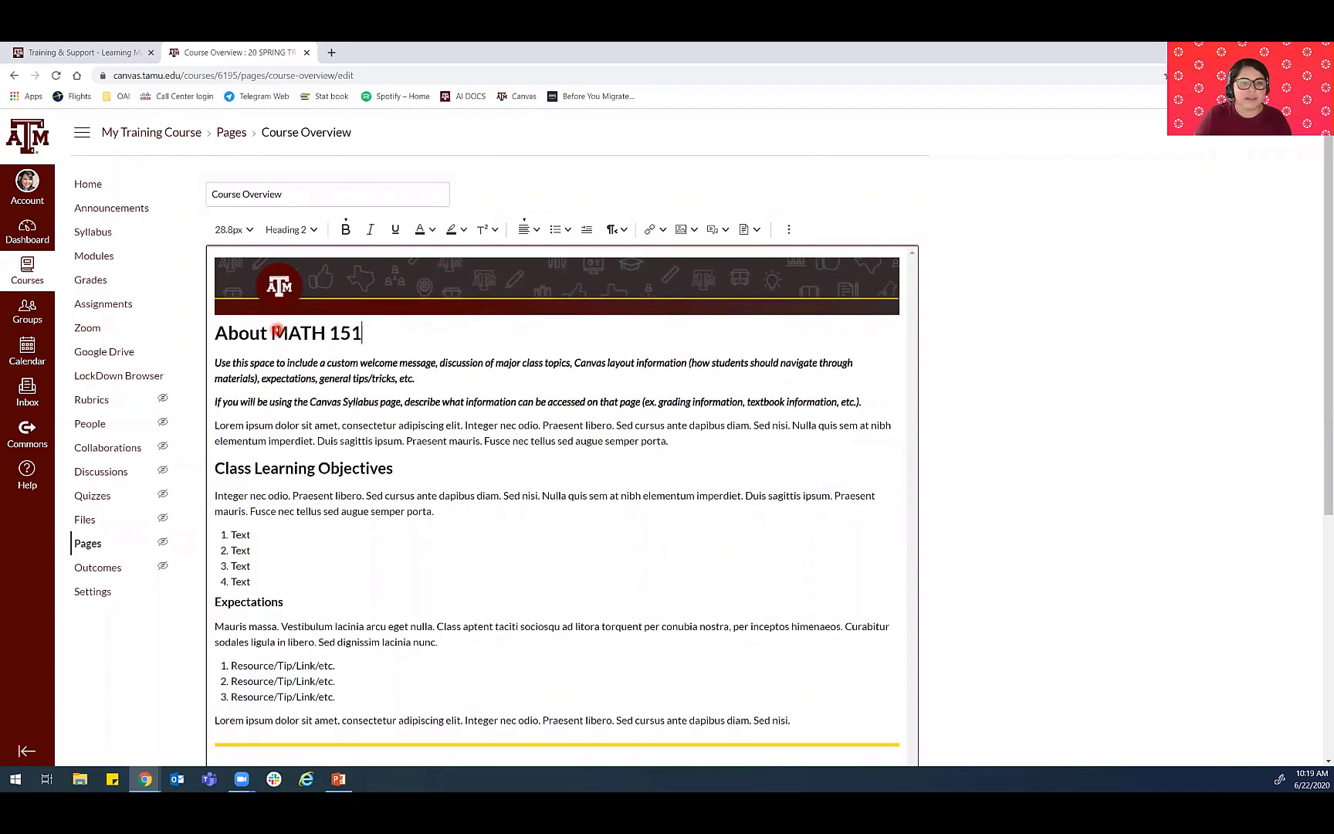
- Highlight the custom welcome instructions and Lorem ipsum placeholder under the About heading, and look over the remaining page sections
drag(211, 361, 632, 384)
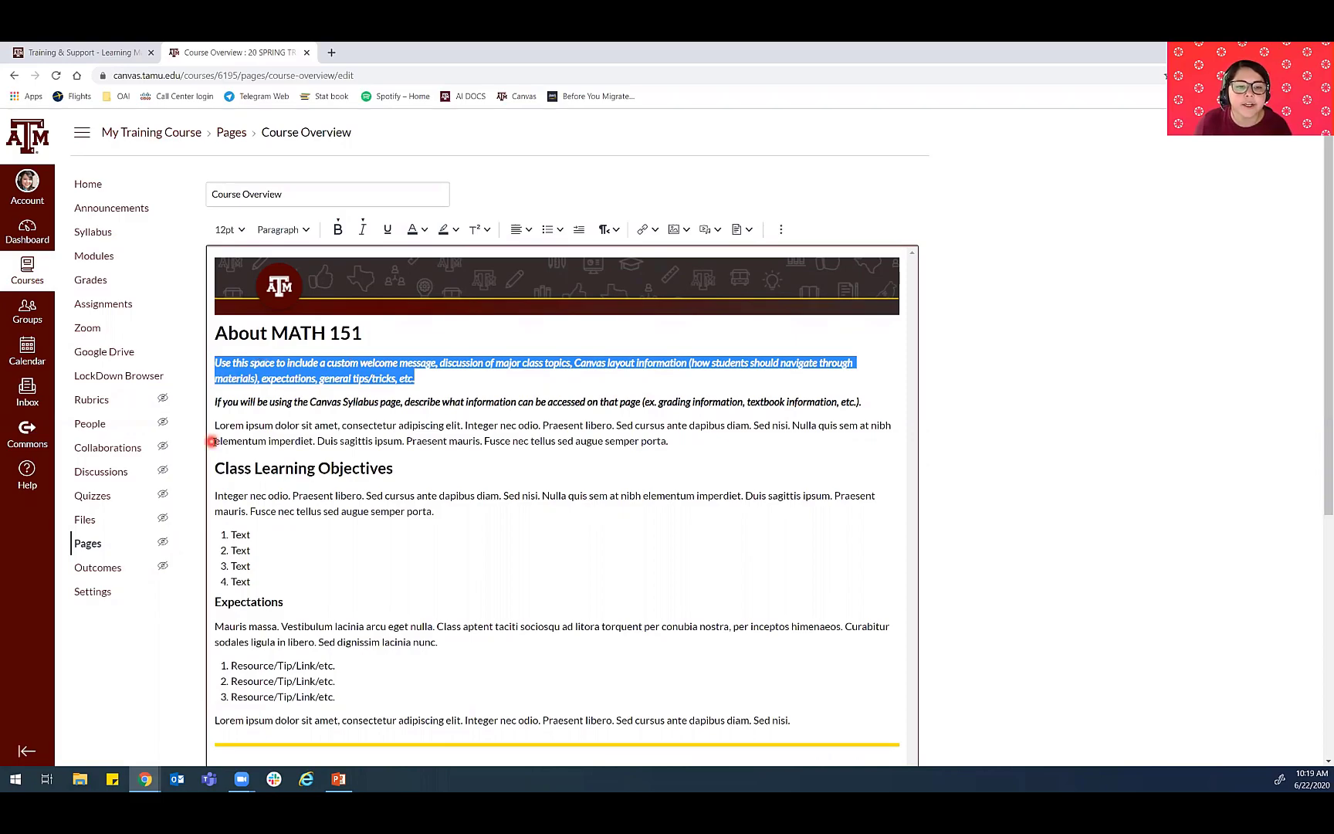
drag(216, 425, 771, 445)
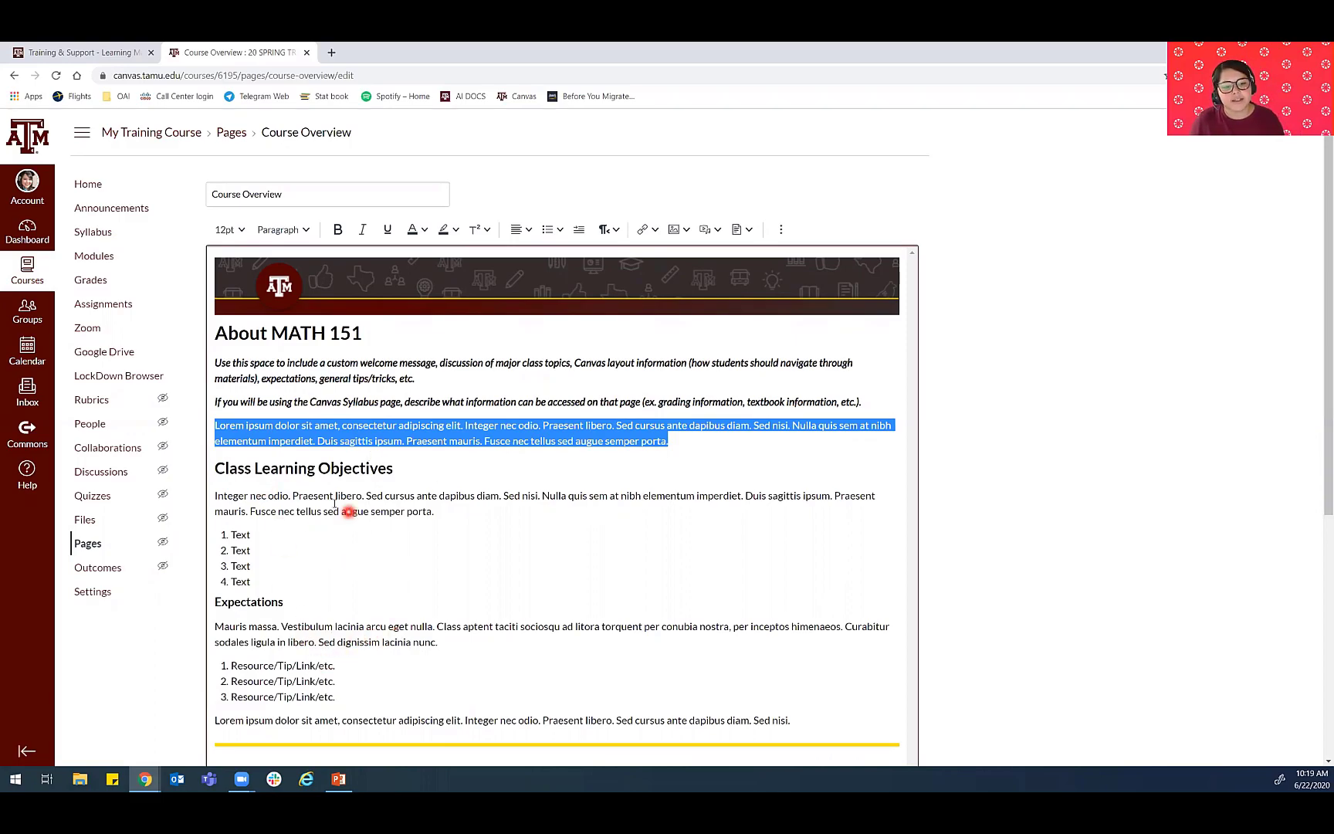
scroll(335, 503, down, 4)
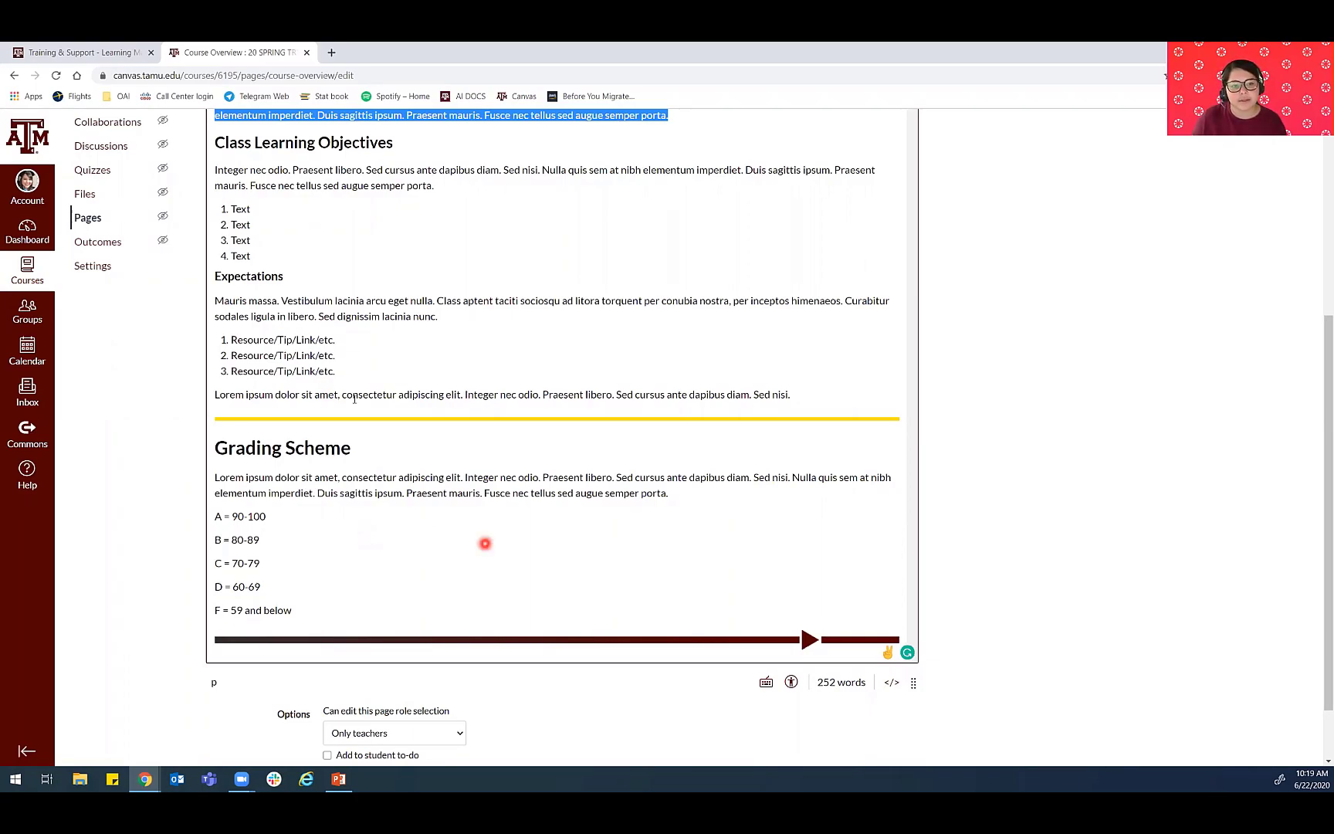
scroll(485, 544, up, 5)
drag(220, 401, 694, 420)
click(693, 507)
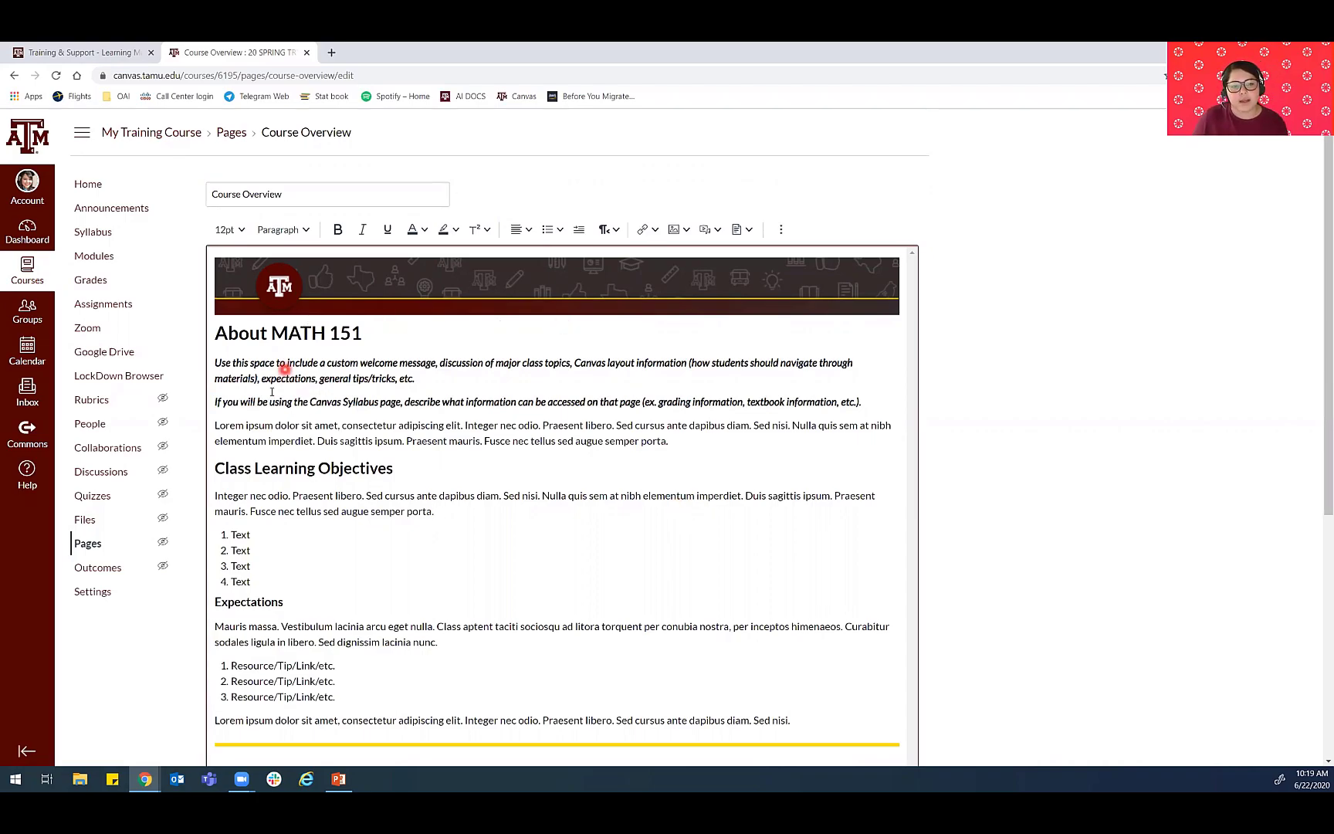
- Save the Course Overview page and look over the published content
scroll(540, 456, down, 5)
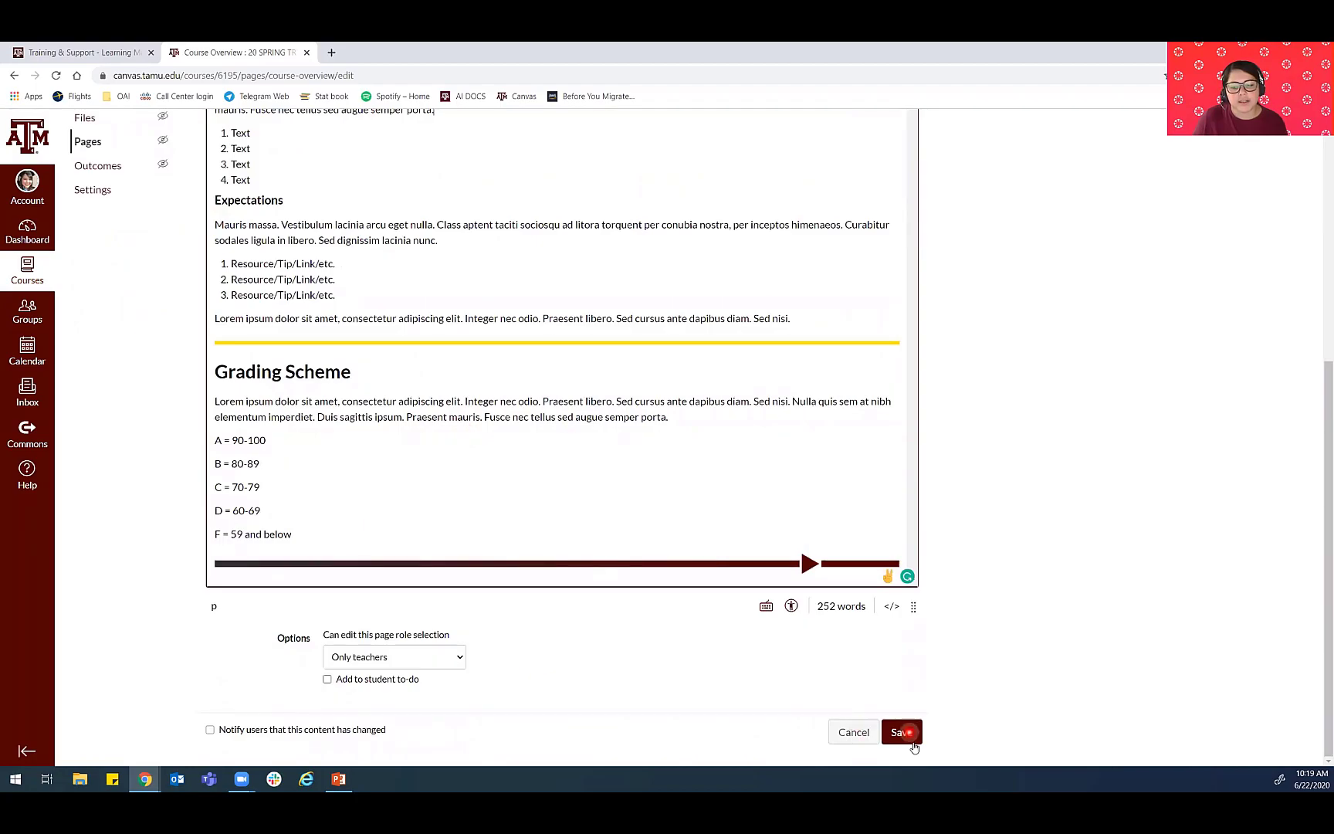
click(908, 739)
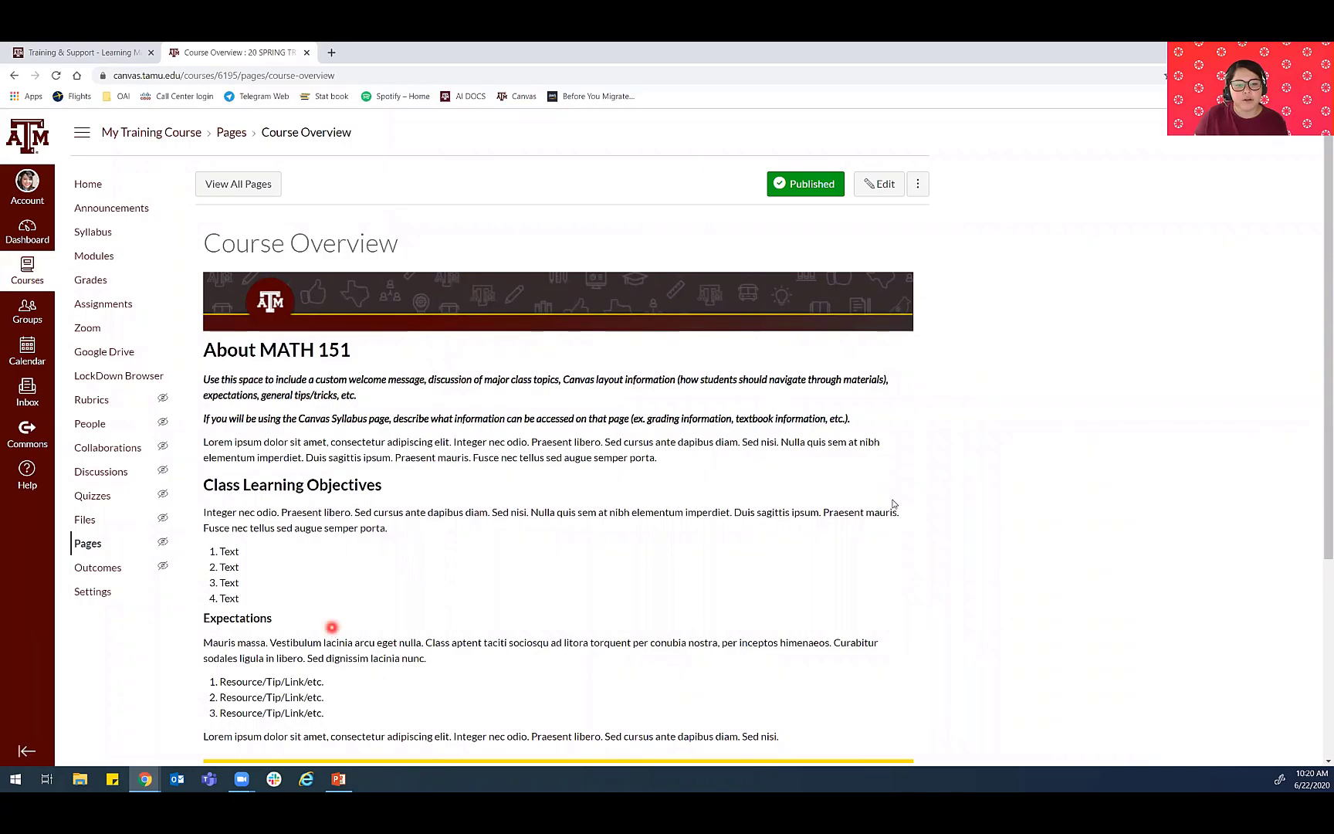
scroll(366, 347, down, 1)
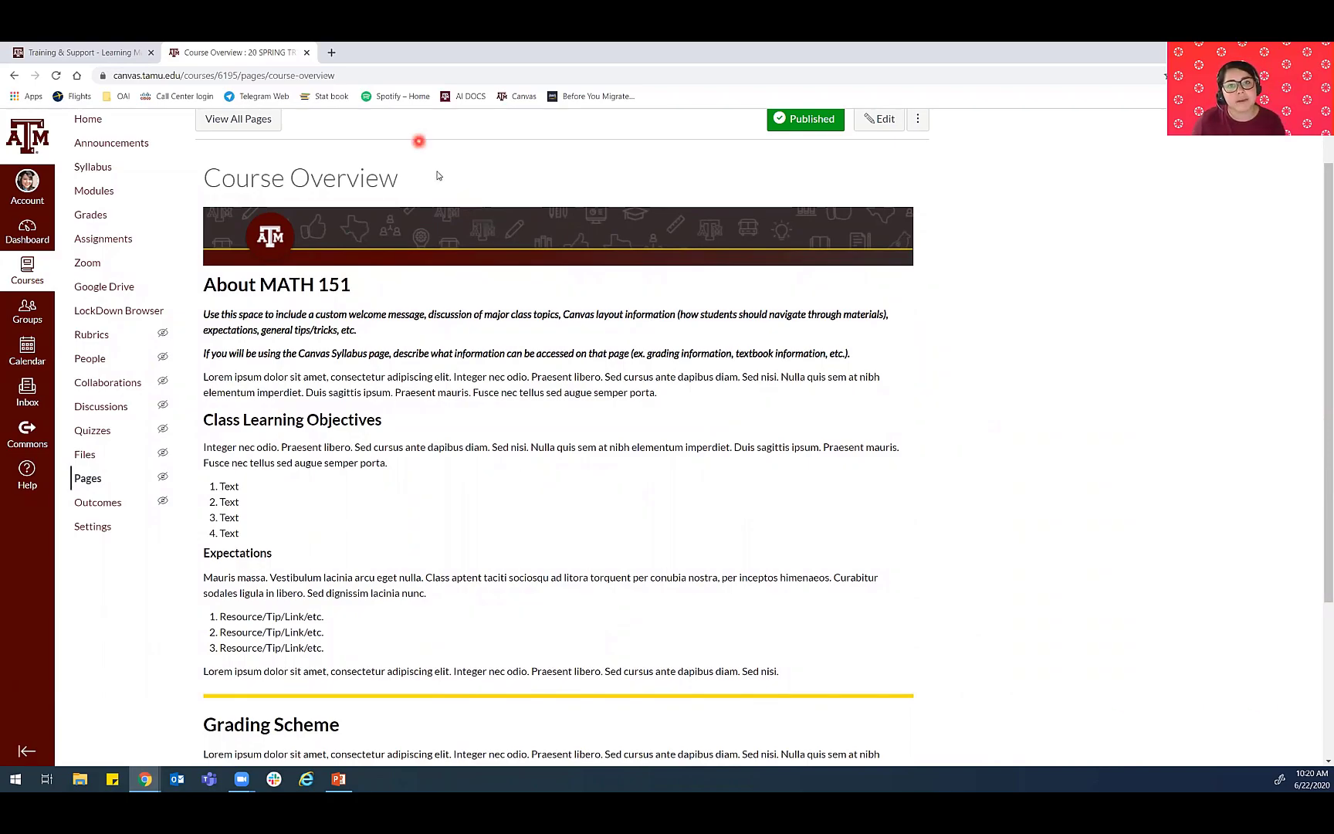
scroll(448, 264, up, 1)
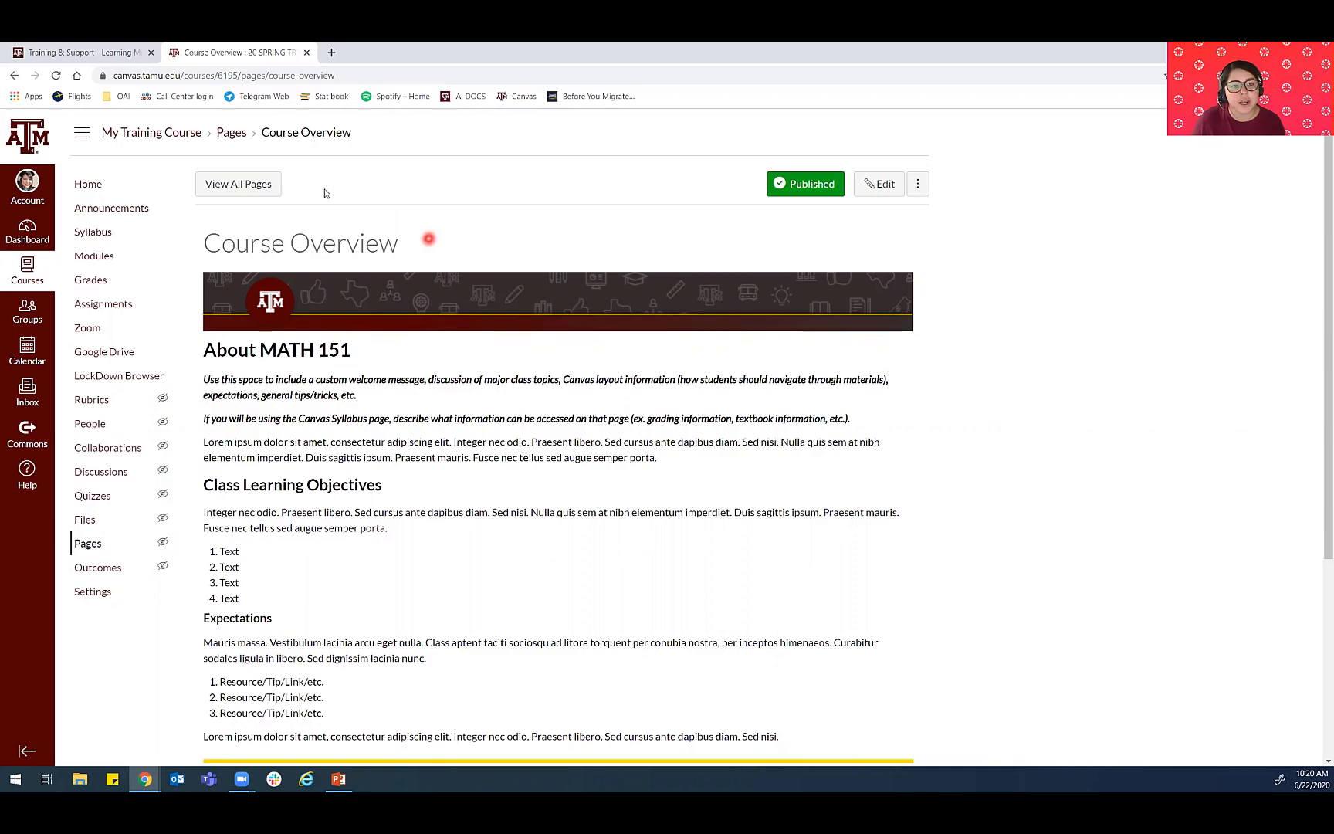
- Open the course syllabus for editing and display the choices for inserting a document into its description
click(91, 234)
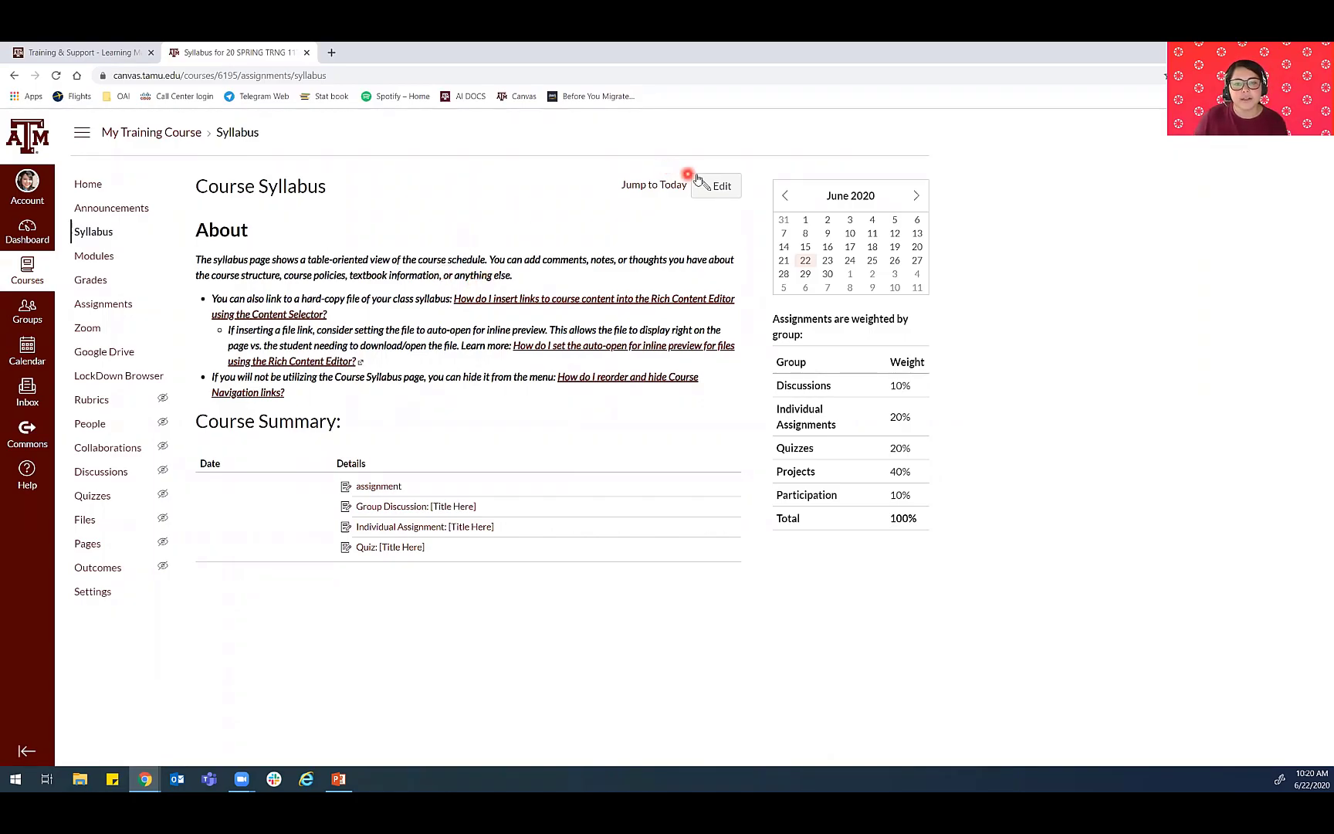
click(725, 189)
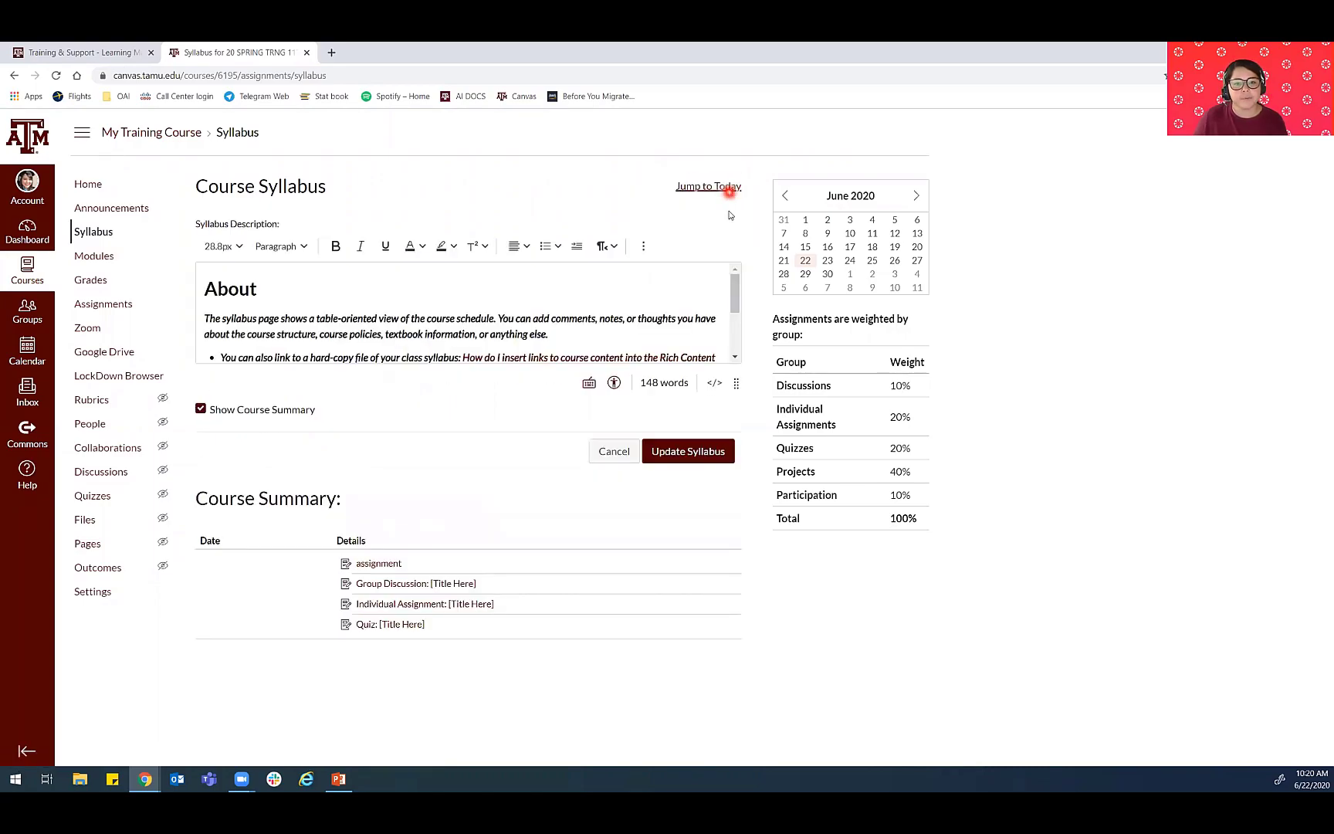
click(643, 247)
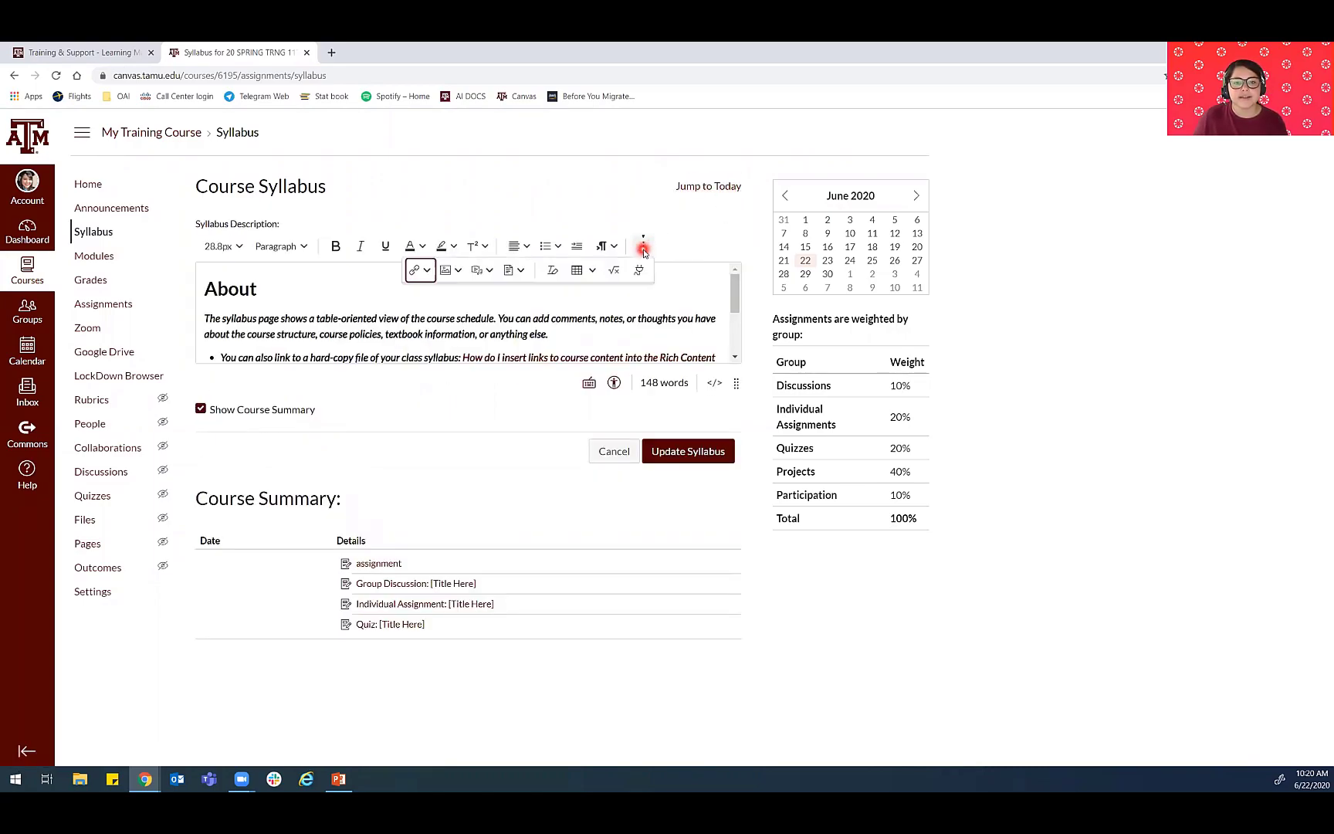
click(509, 272)
click(534, 301)
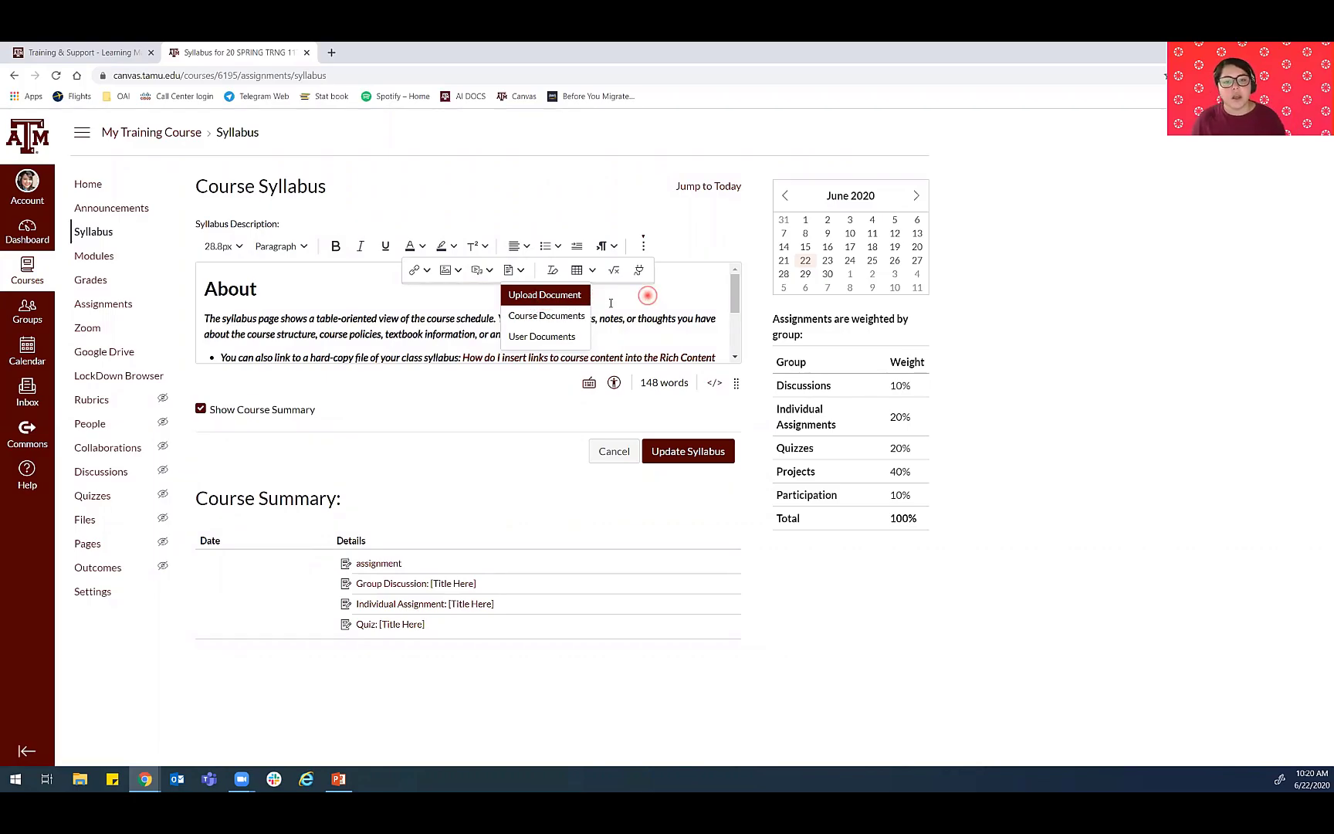
click(647, 297)
- Enlarge the syllabus editor and try deleting the instructional text below the About heading, undoing the deletion
drag(736, 382, 734, 554)
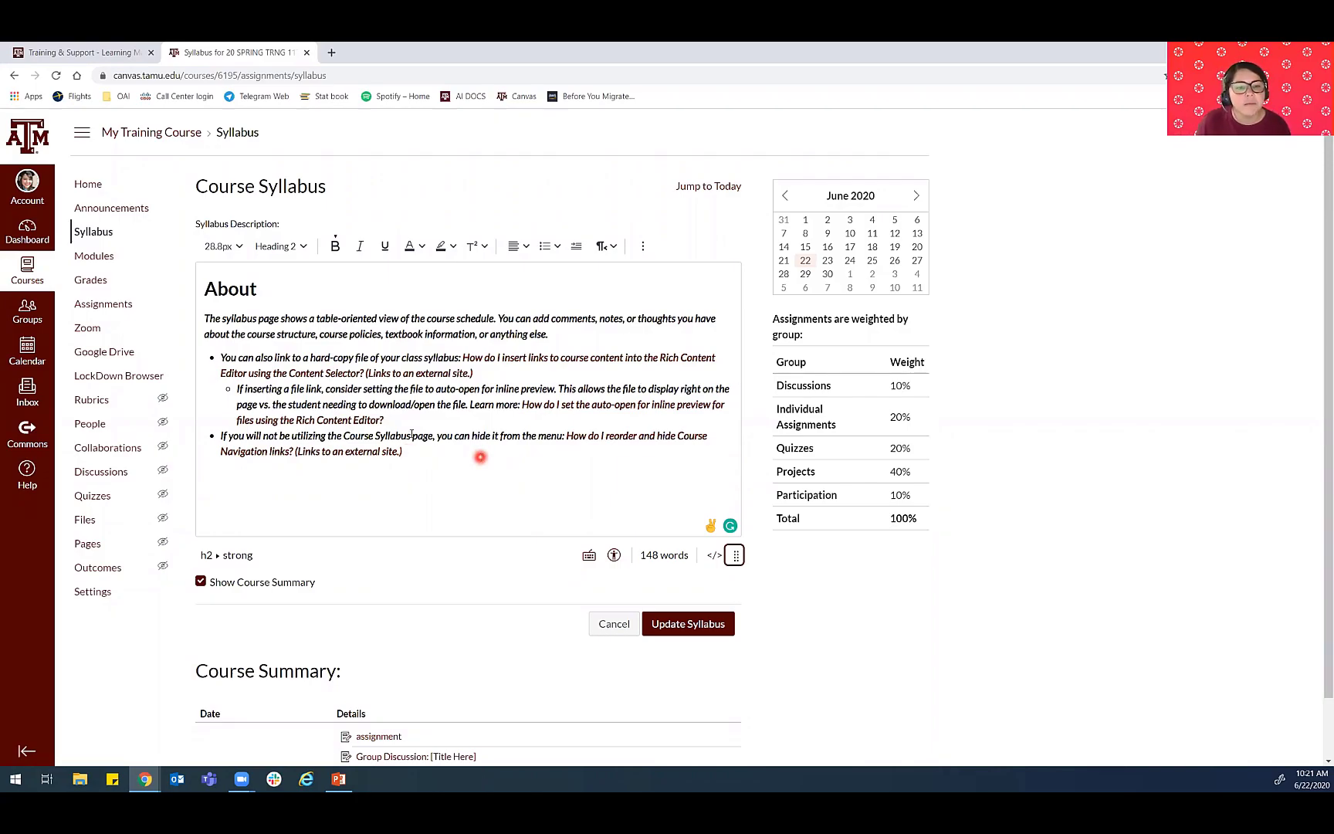
click(432, 423)
click(232, 359)
click(201, 367)
drag(498, 496, 159, 323)
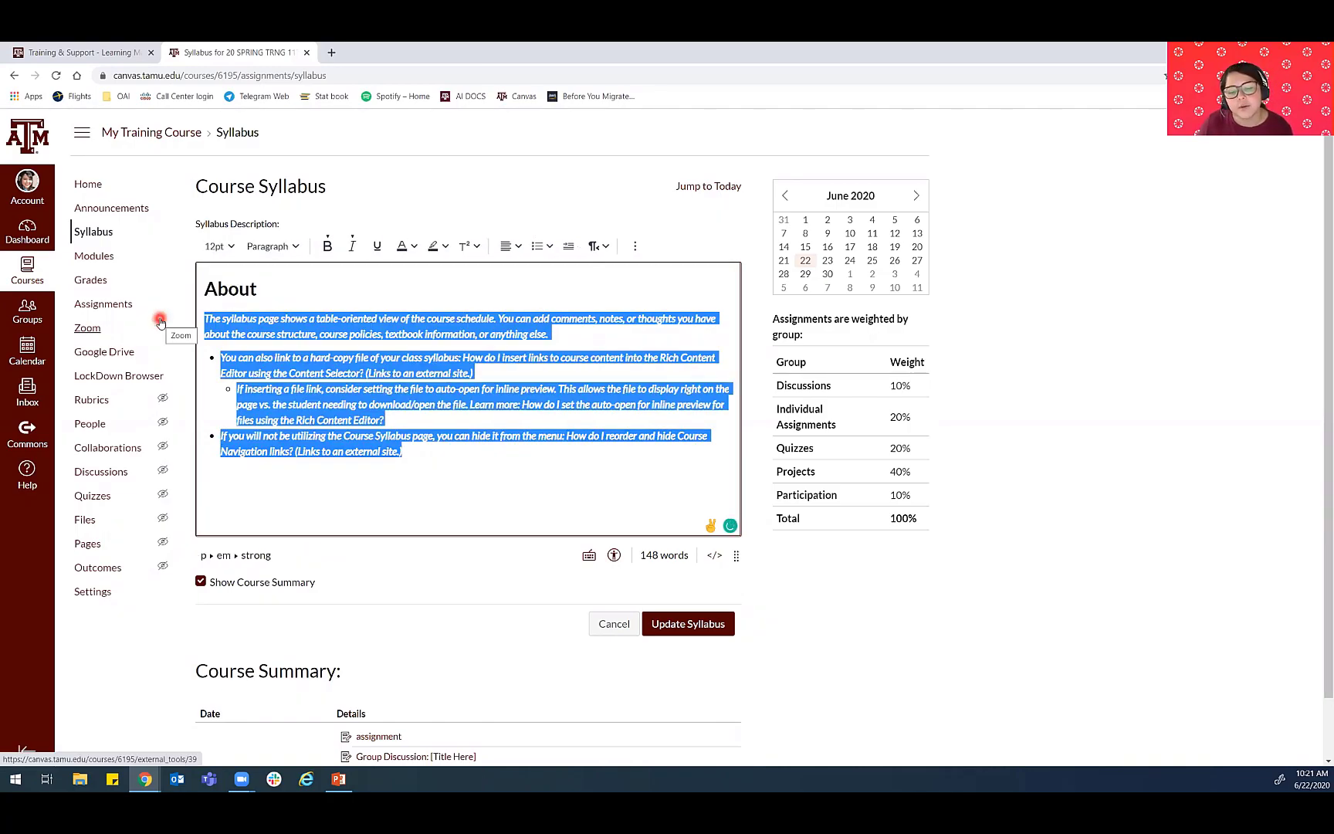
key(BackSpace)
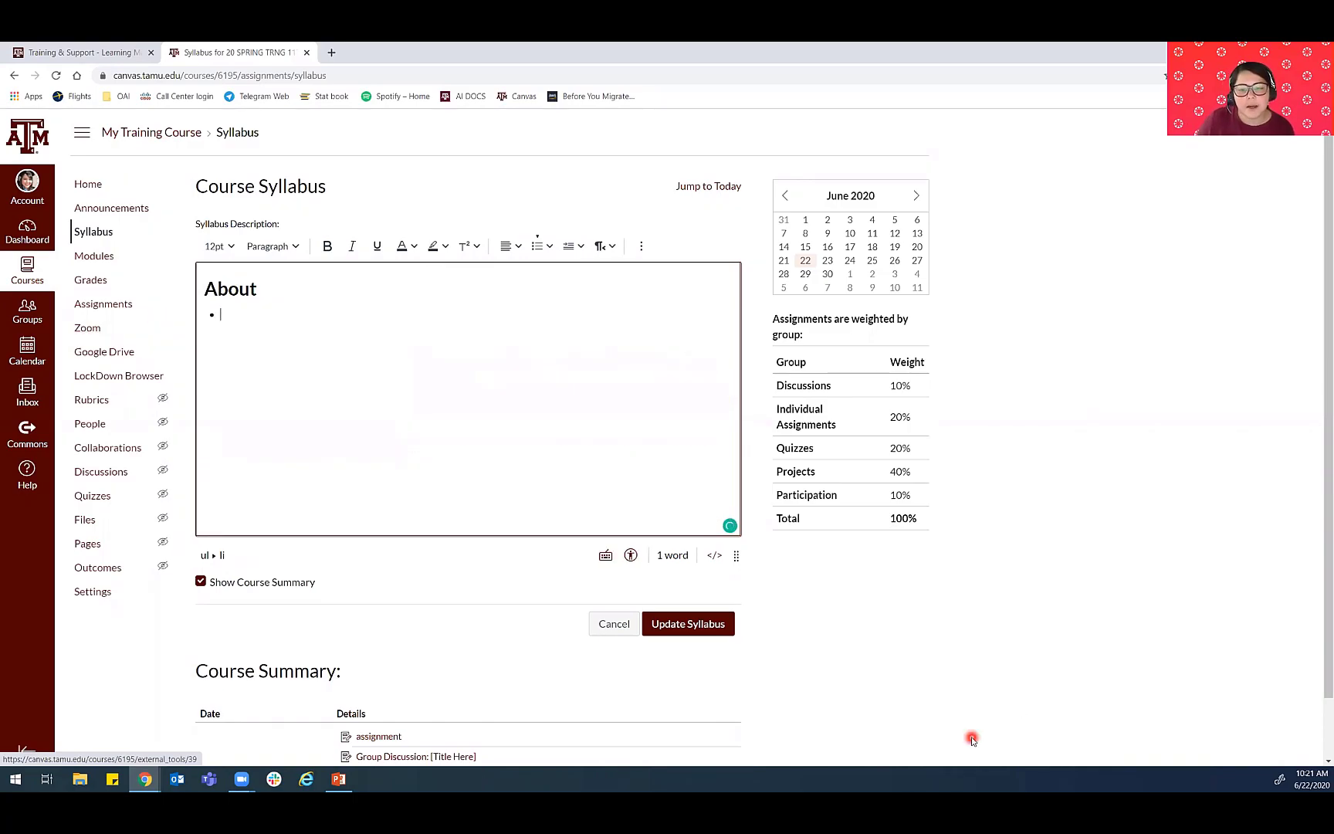
key(ctrl+z)
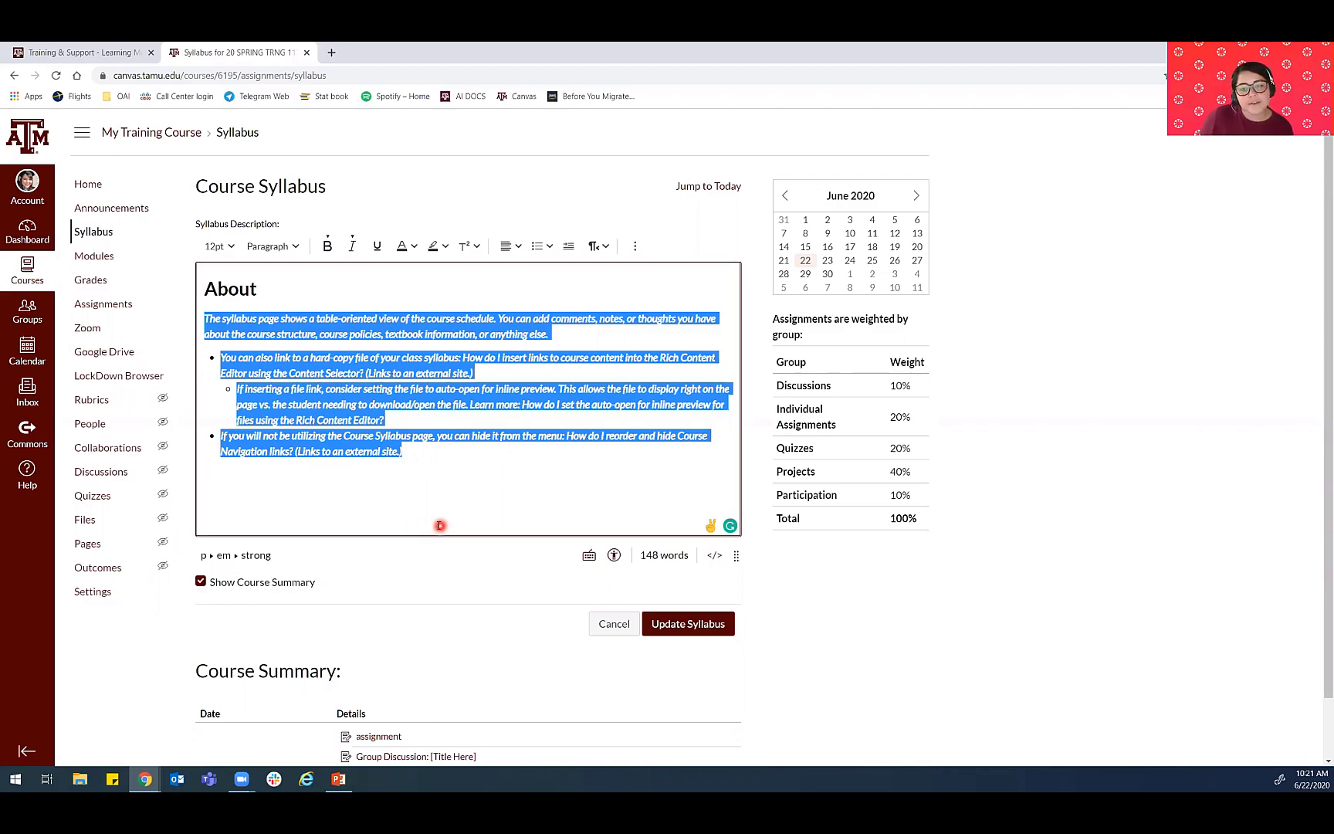
scroll(437, 525, down, 1)
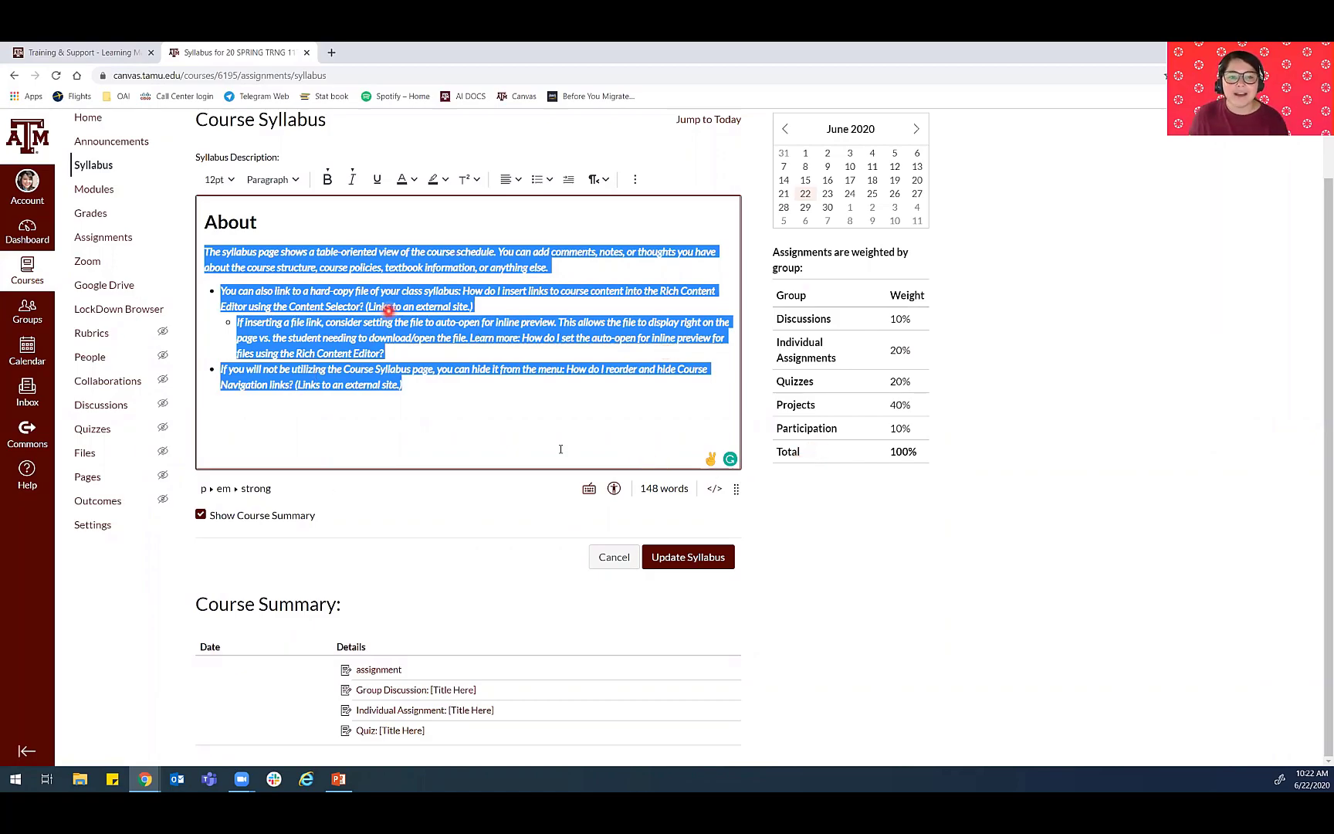
- Leave the syllabus editor without saving changes and open the course's Modules page
click(618, 568)
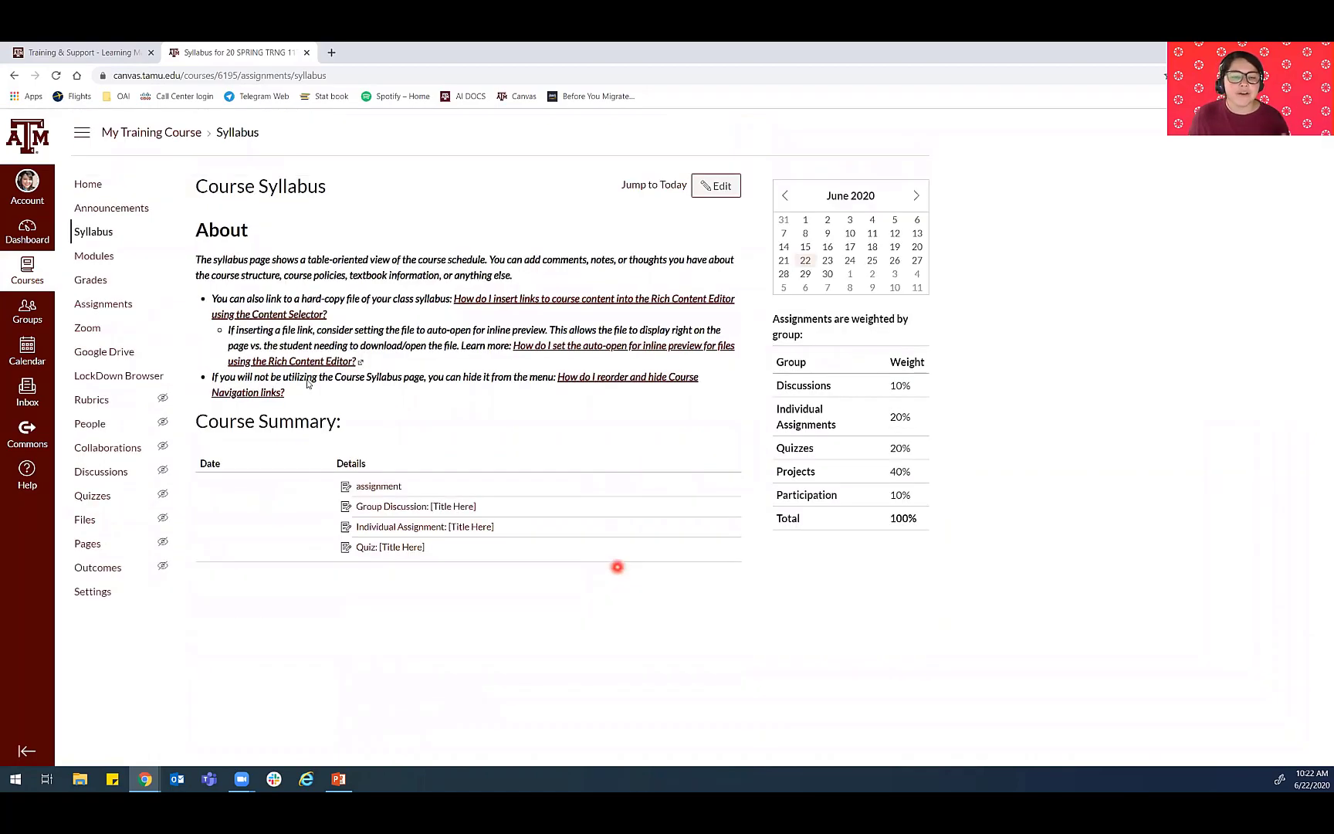
click(86, 256)
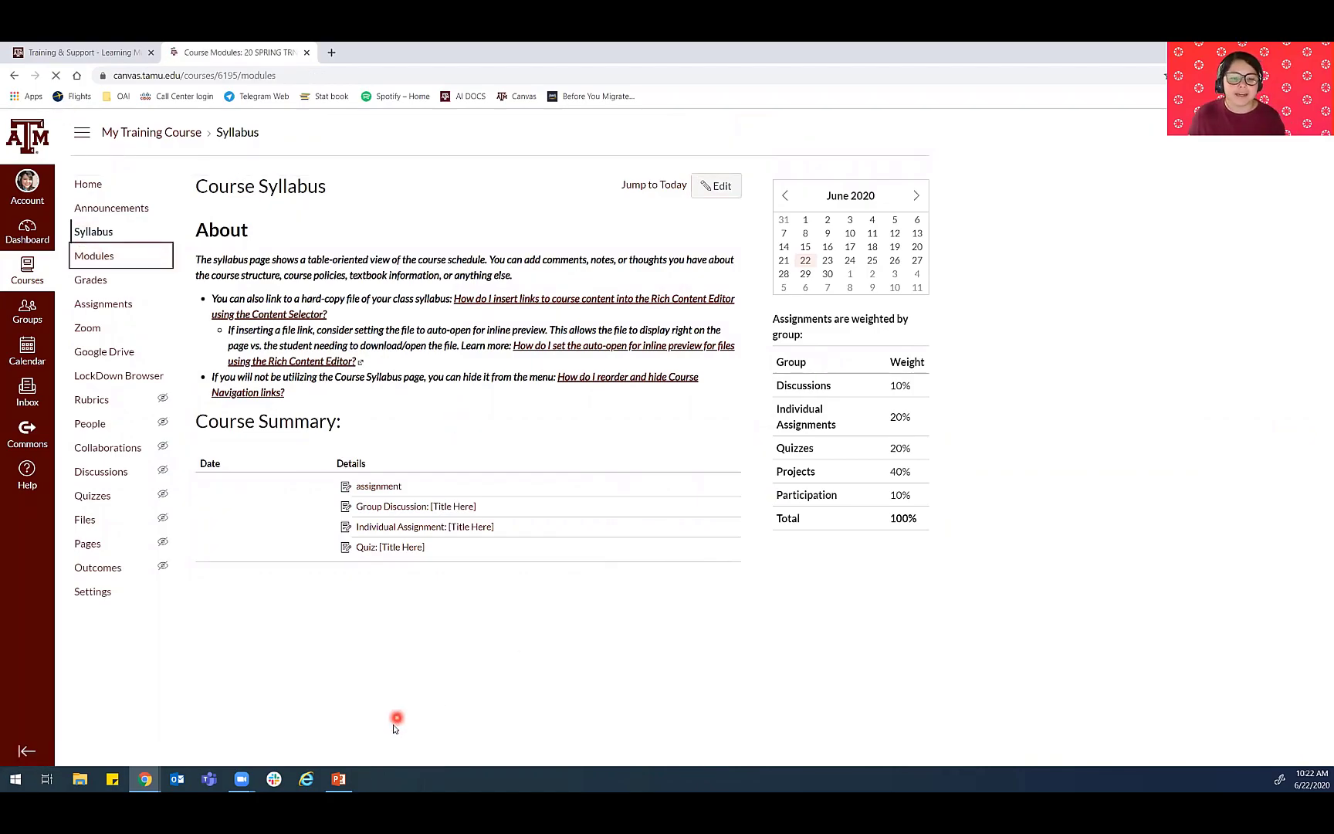
- Switch to the PowerPoint slide show and advance from the Home Page slide to the Home Page activity slide
click(340, 779)
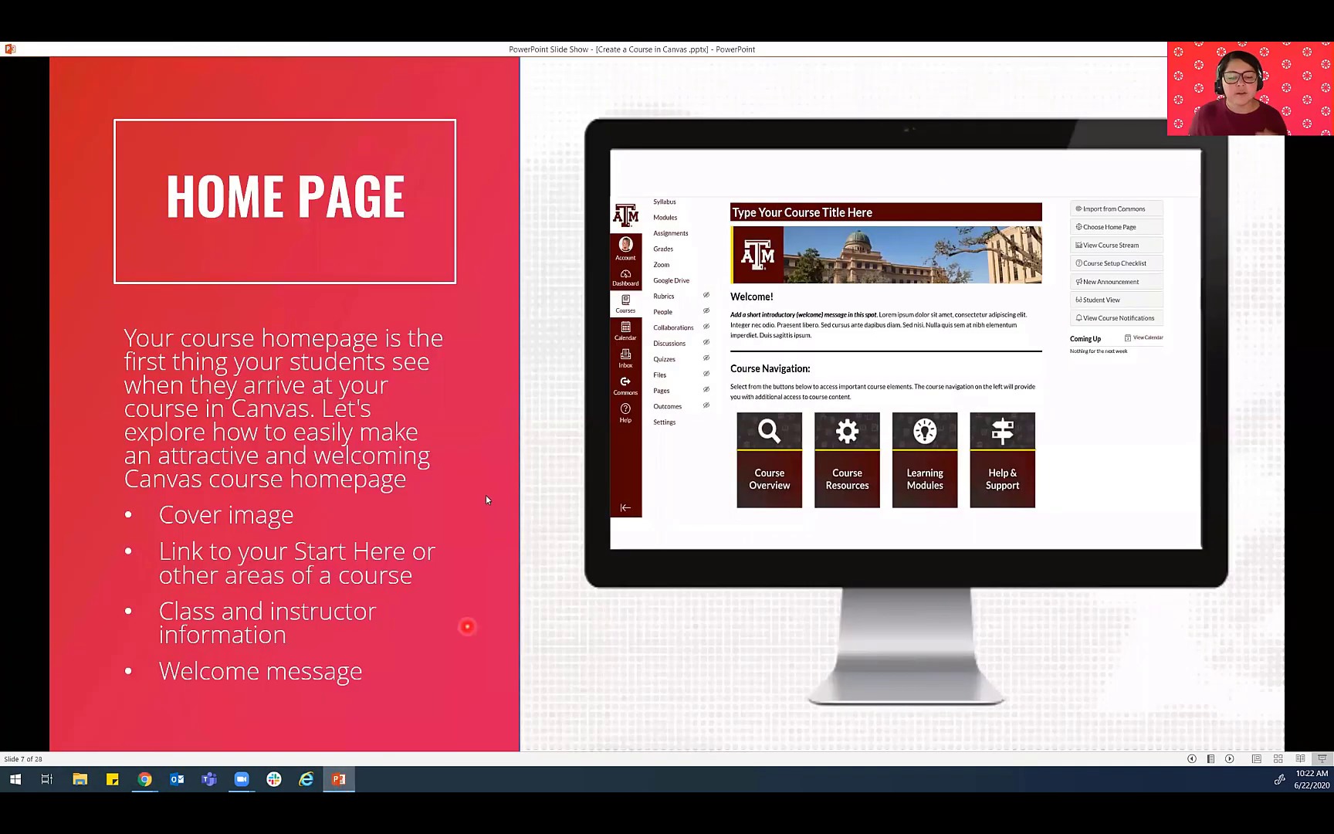
key(Right)
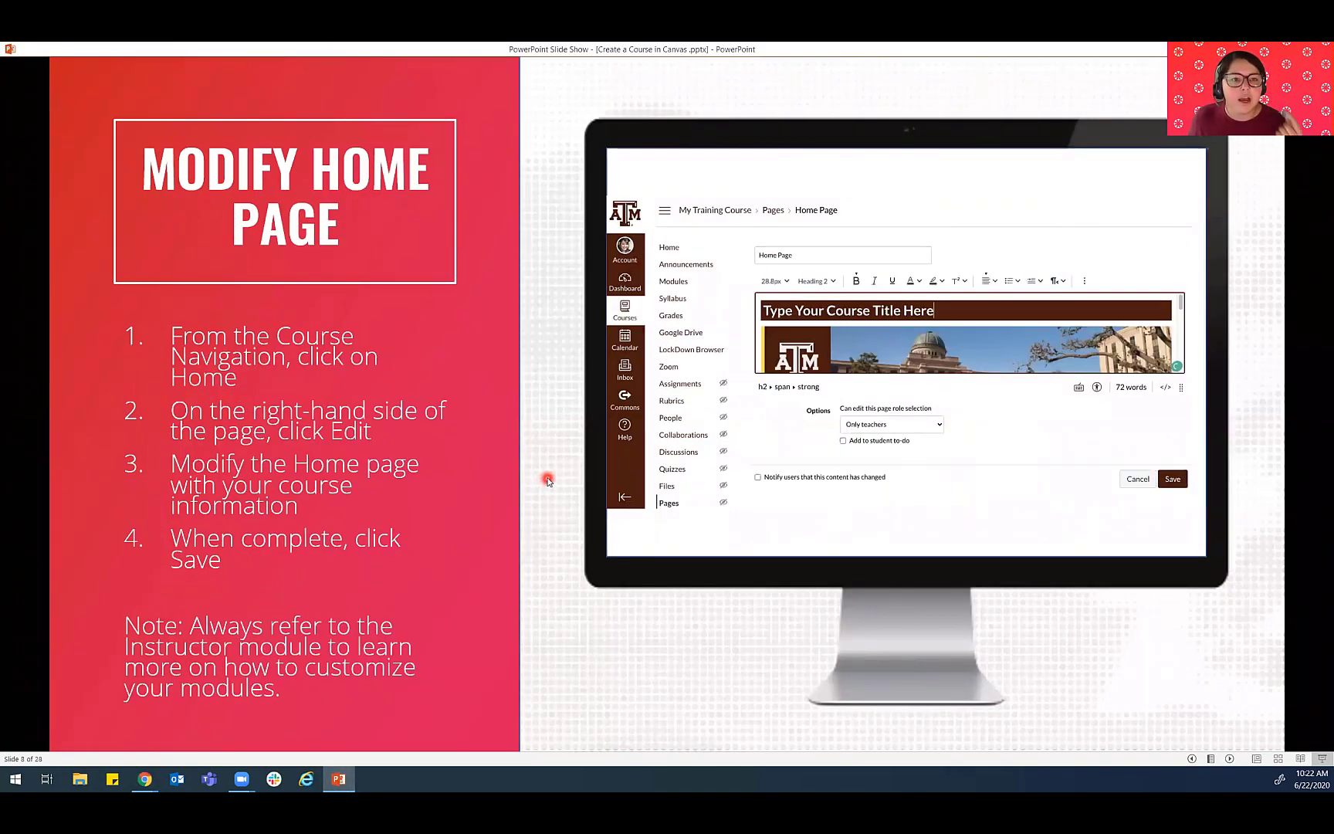
key(Right)
key(Right)
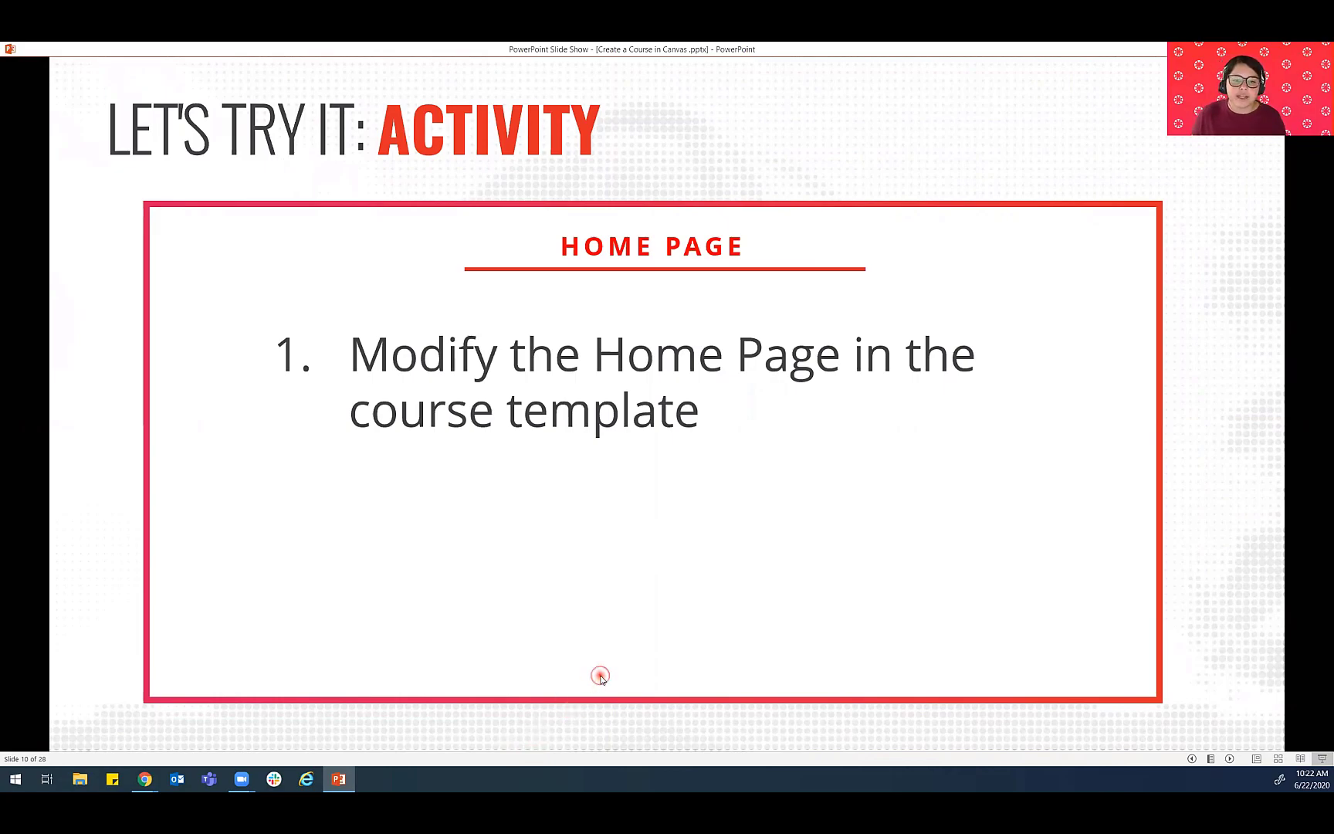
click(1003, 631)
key(Left)
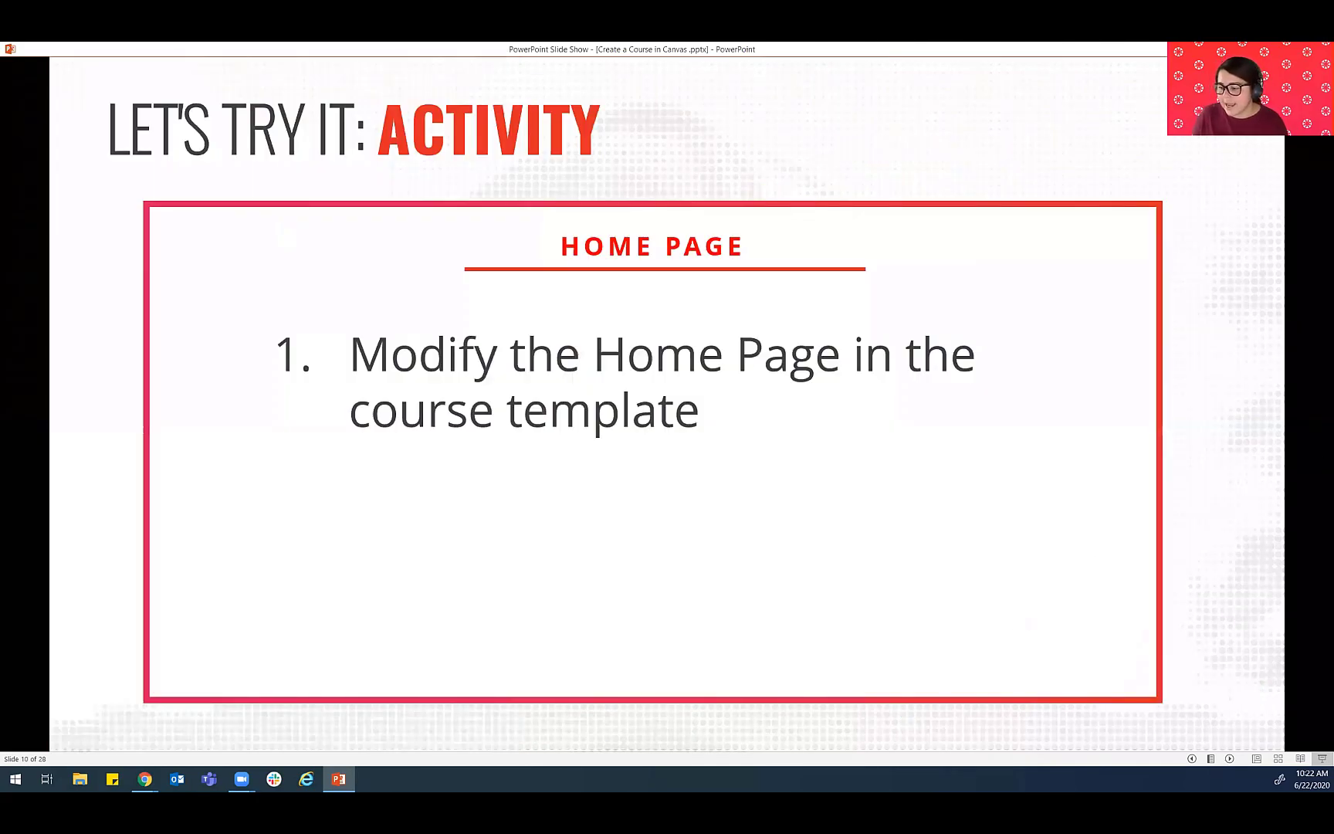
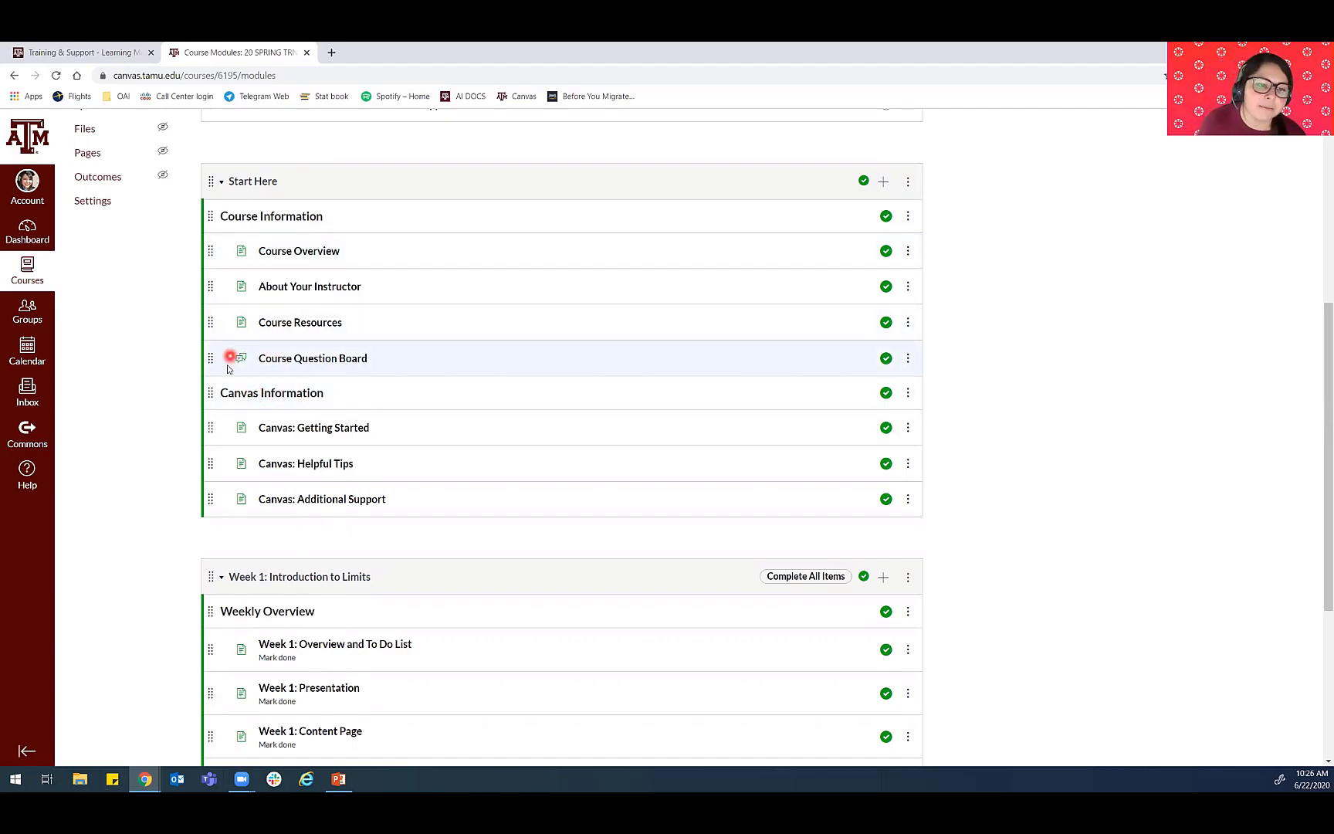
- Review the contents of the Start Here and Week 1: Introduction to Limits modules on the Modules page
scroll(348, 378, down, 3)
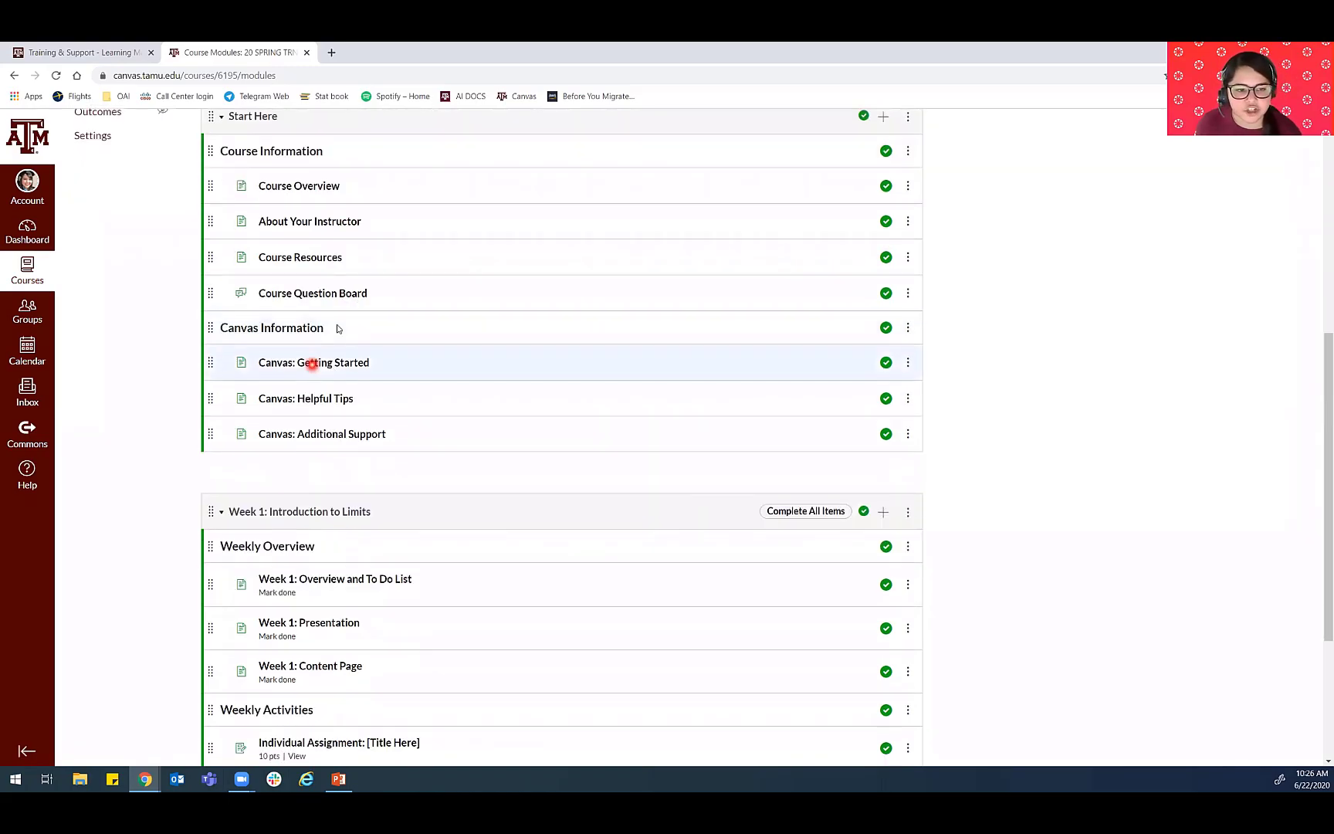
scroll(266, 407, down, 1)
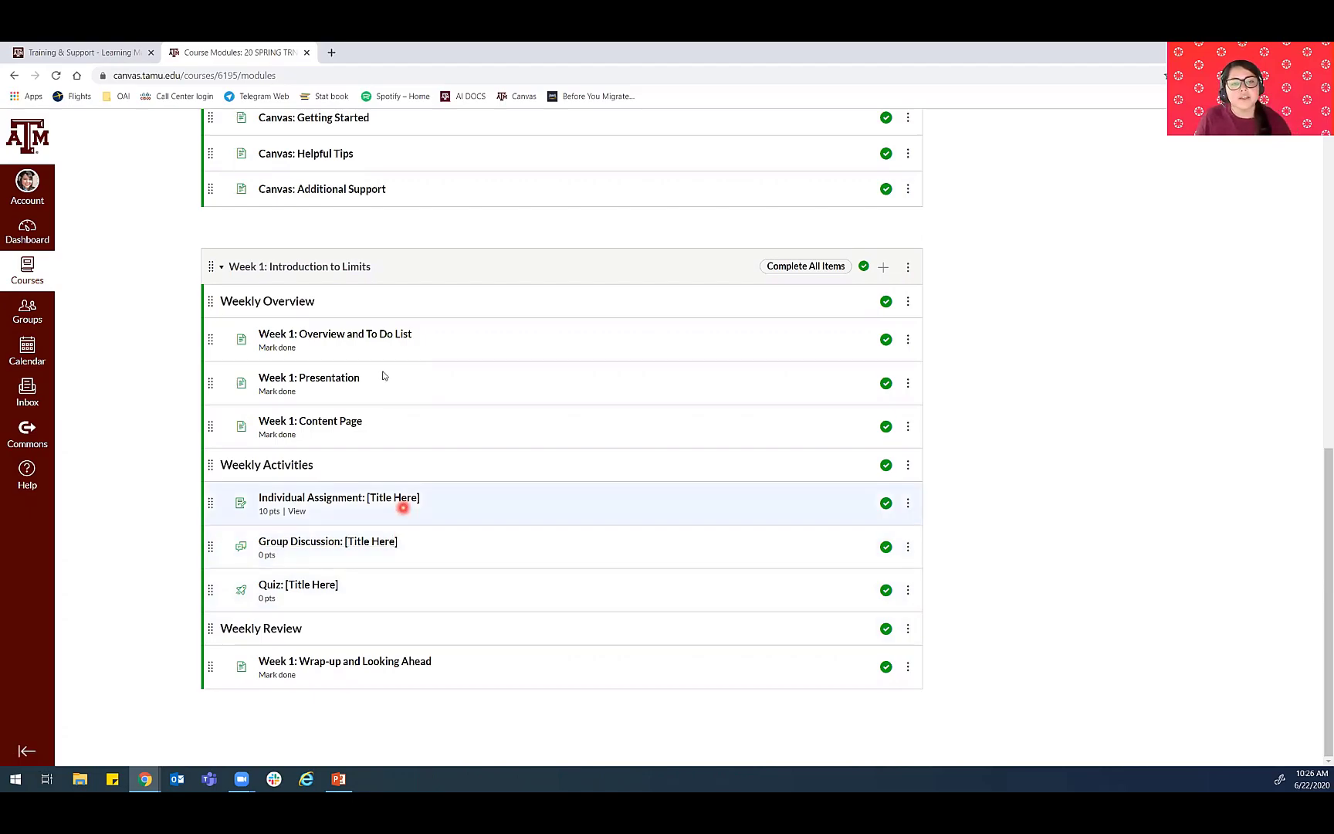
scroll(376, 390, up, 5)
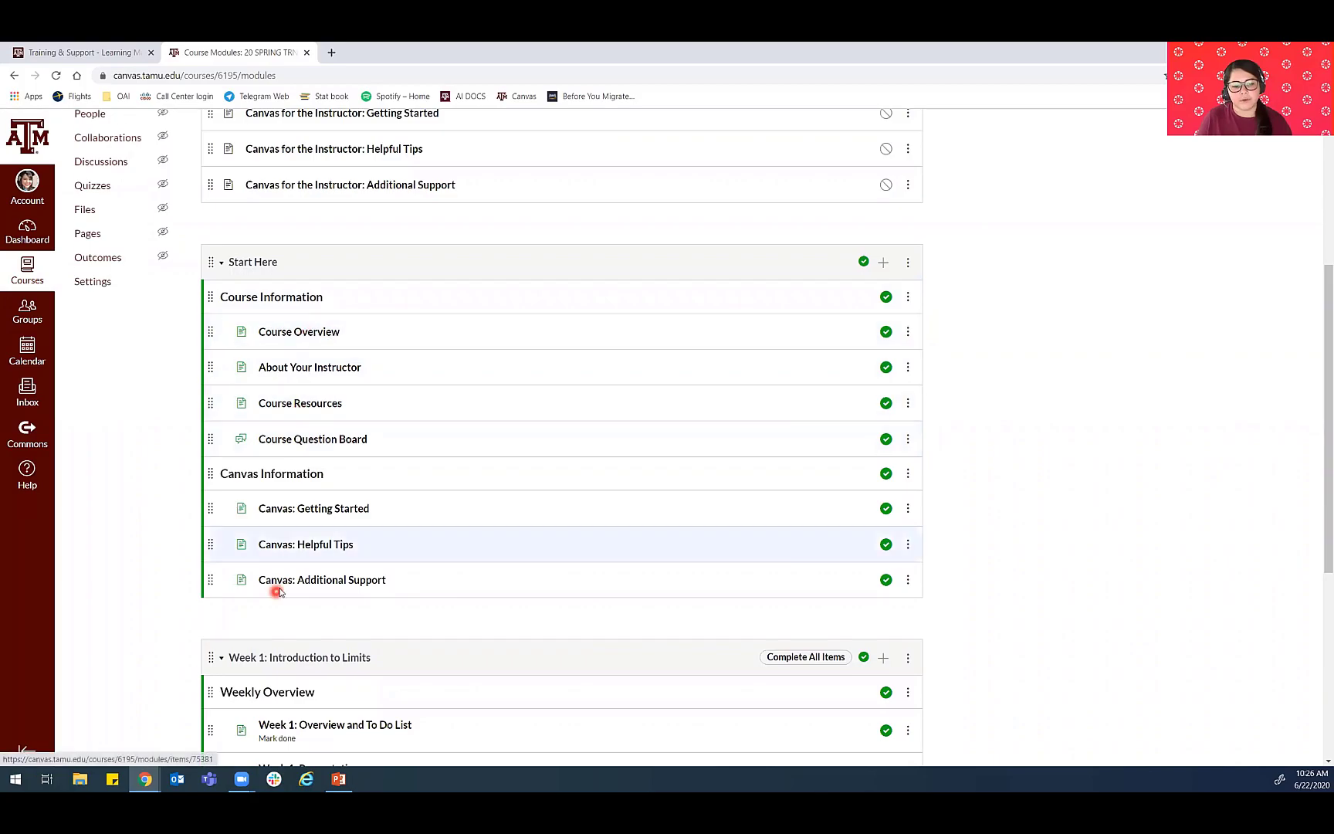
scroll(274, 590, down, 3)
scroll(351, 486, down, 3)
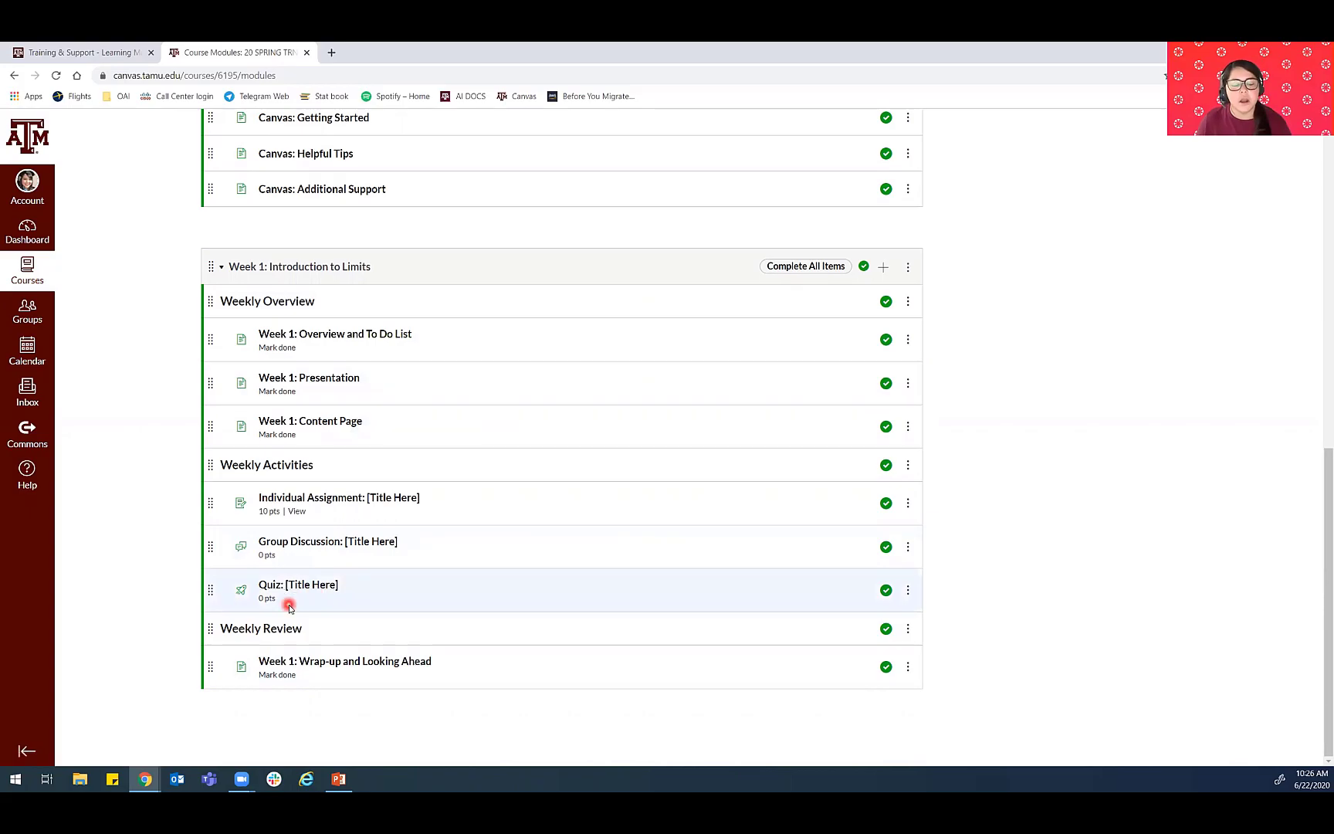
- Switch to the PowerPoint slide show, advance from the Module slide to the Welcome Module slide, and return to Canvas
click(338, 772)
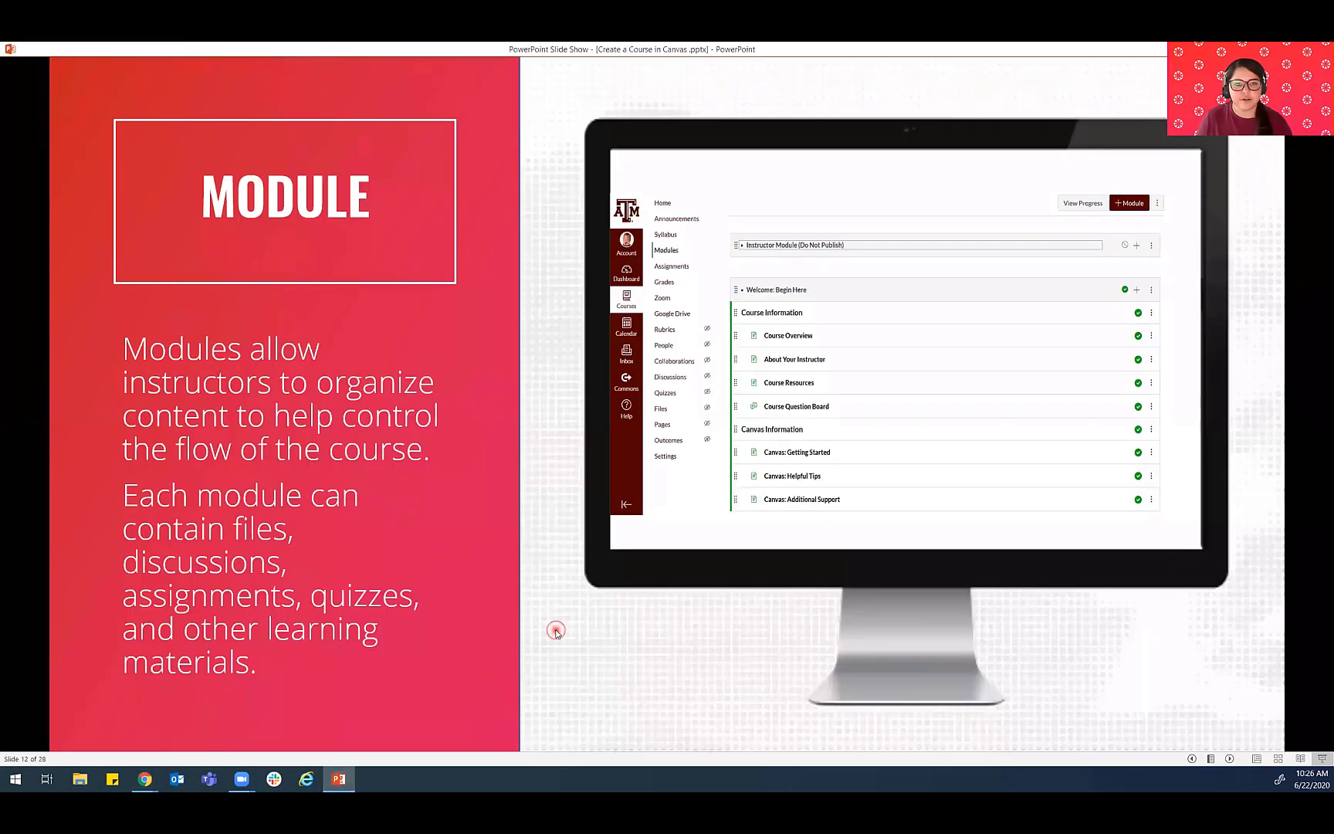
click(556, 631)
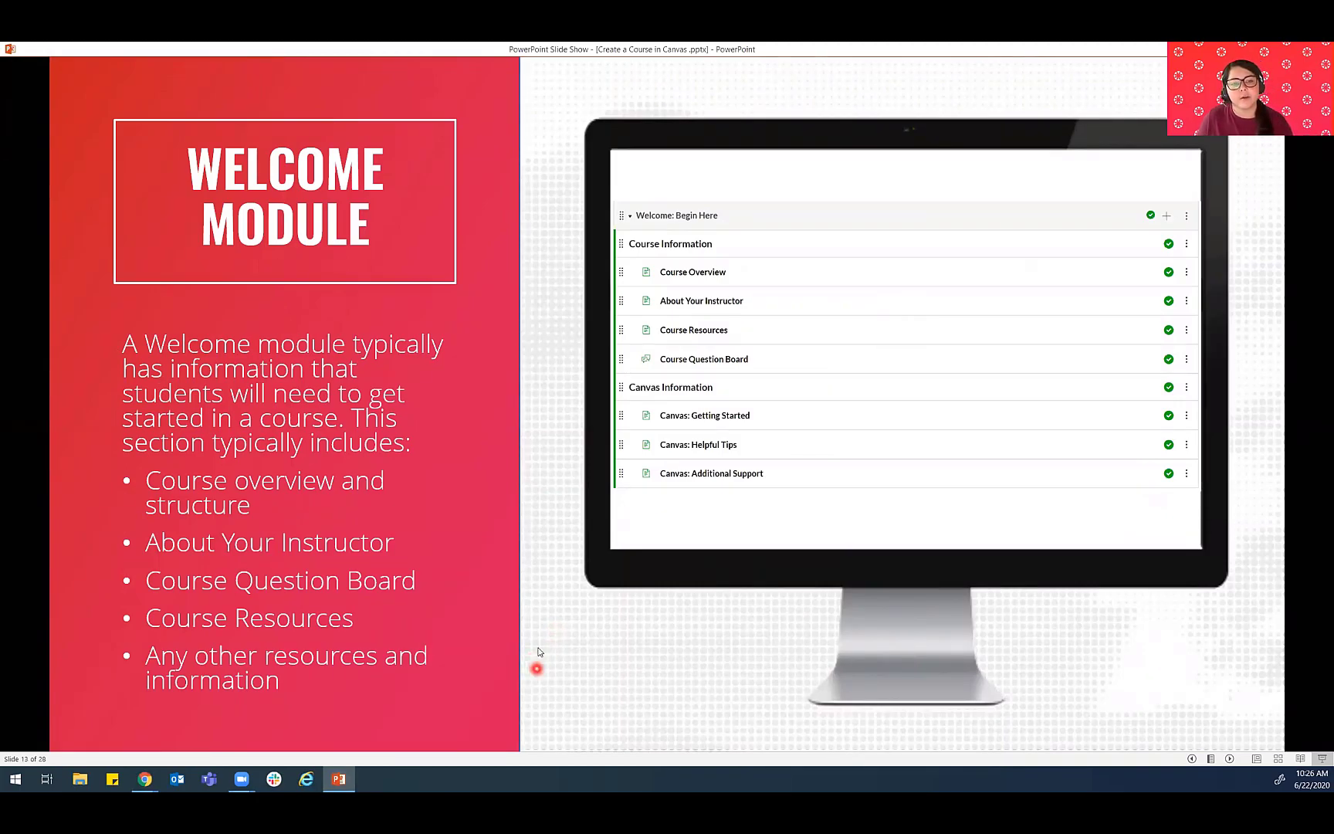
click(347, 779)
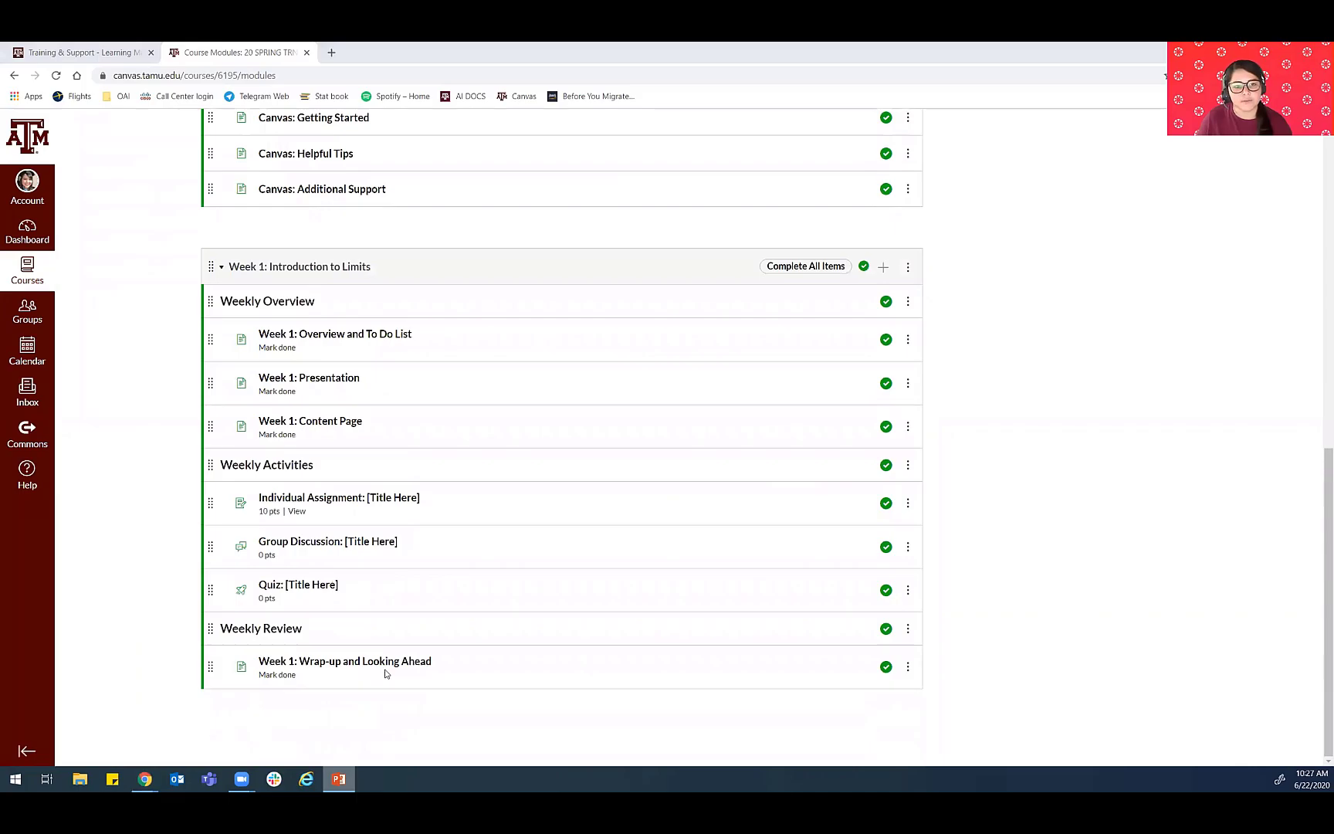
- Start adding an item to the Start Here module, display the available item types, and cancel without adding anything
scroll(385, 667, up, 4)
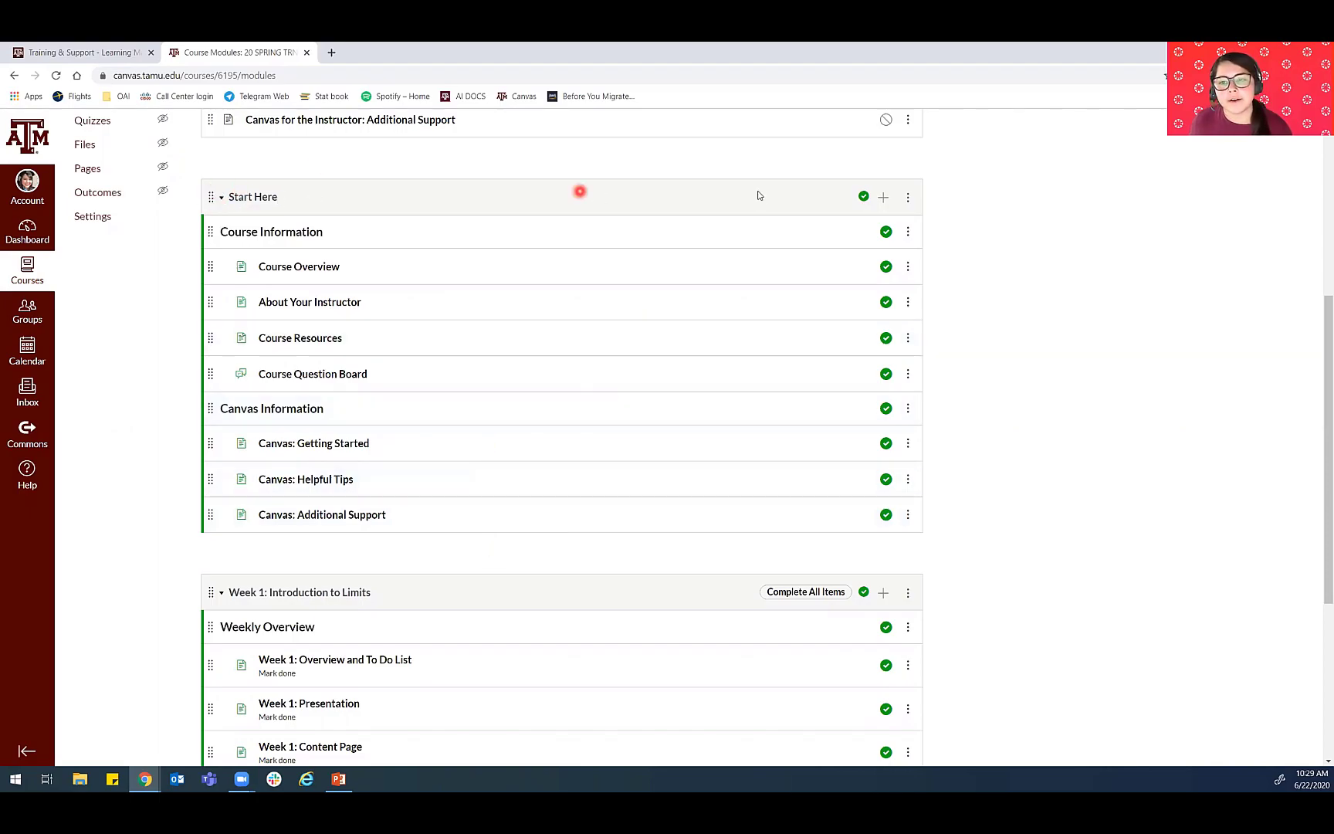
click(885, 198)
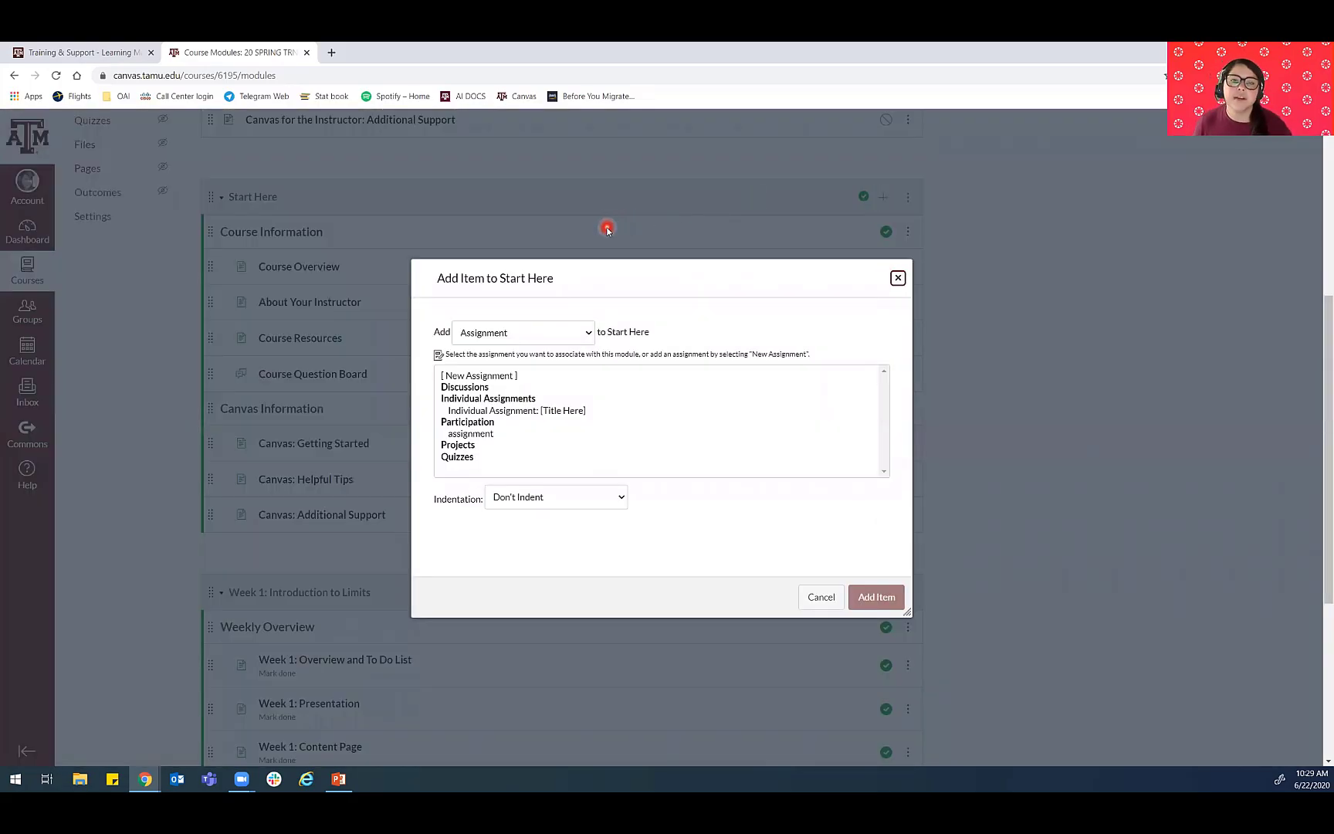
click(502, 333)
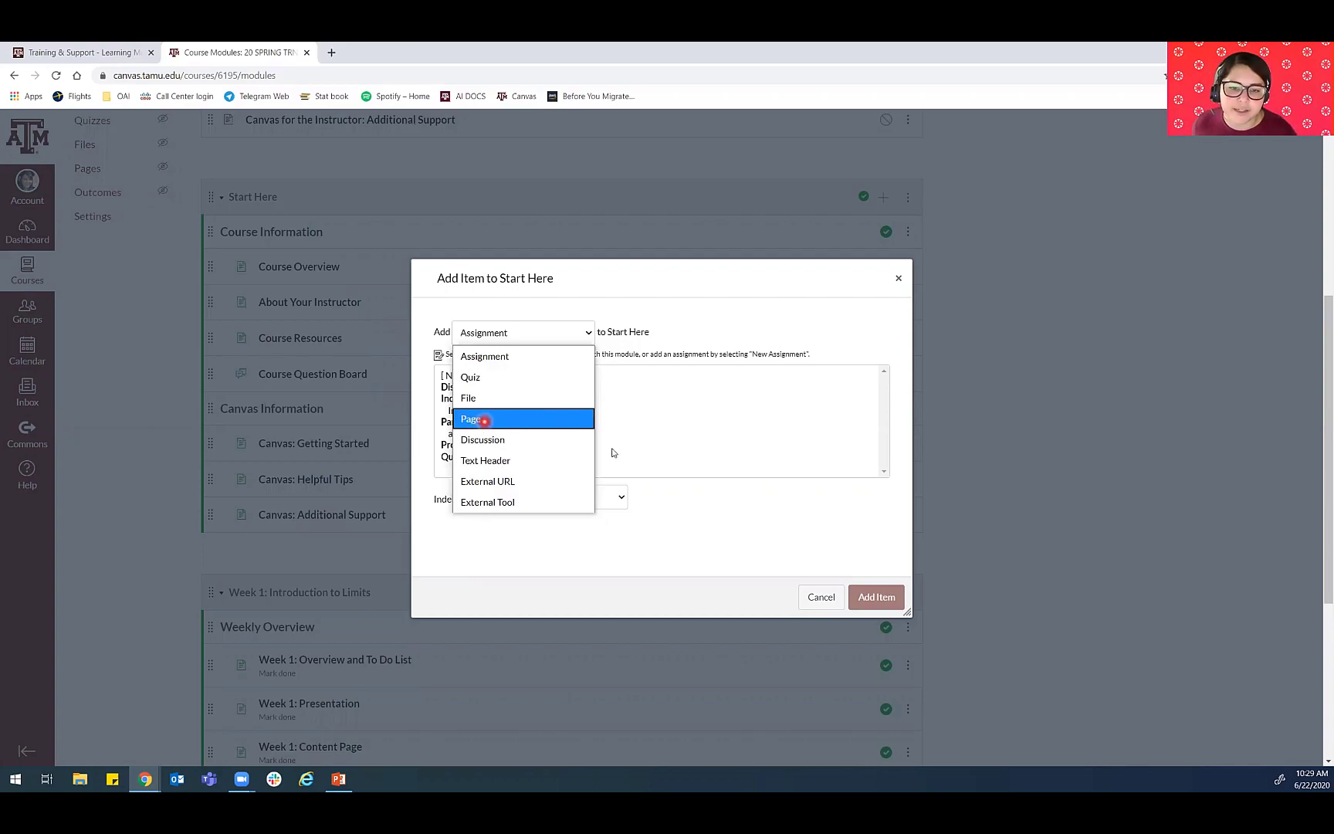
click(666, 310)
click(822, 597)
click(628, 176)
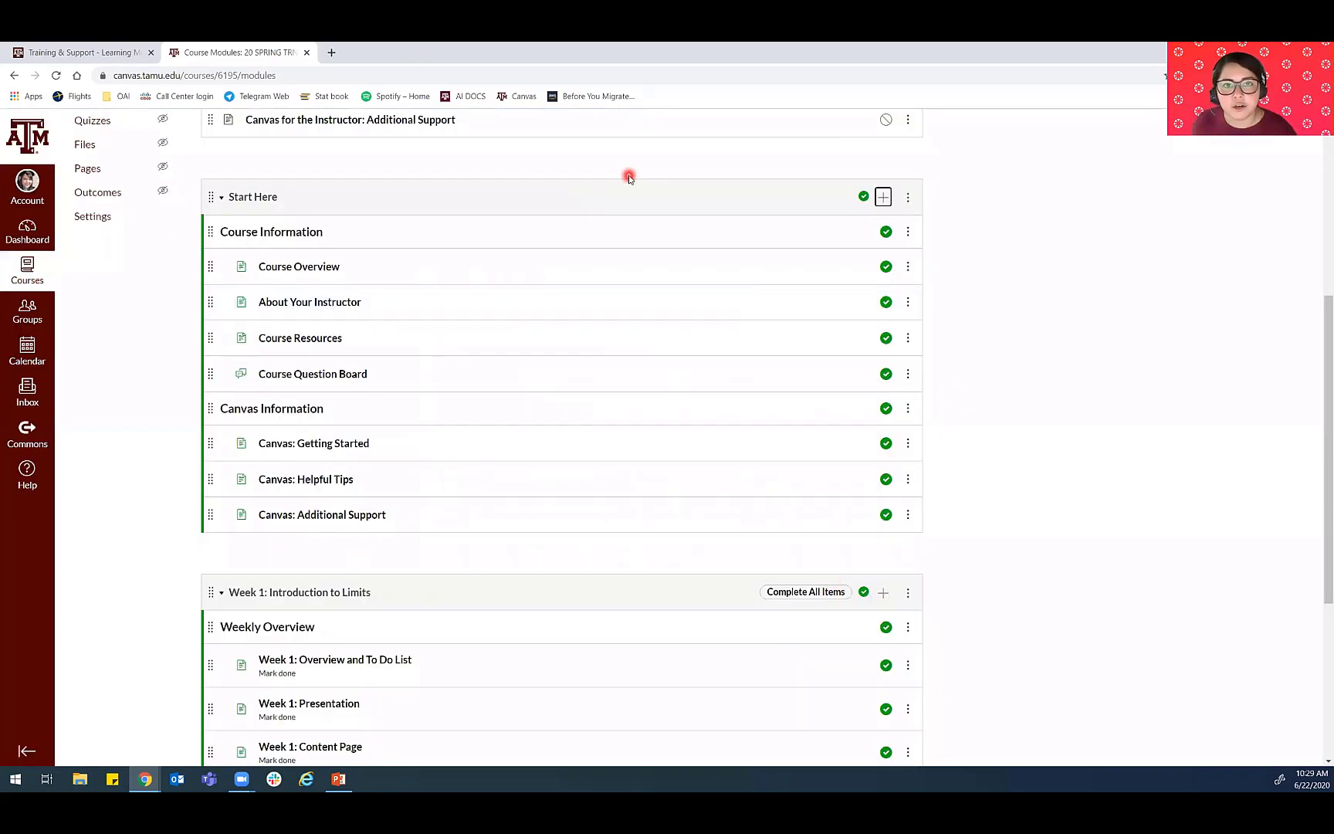
- Switch to the PowerPoint slide show, advance to the Modify Course Overview slide, and return to Canvas
click(341, 780)
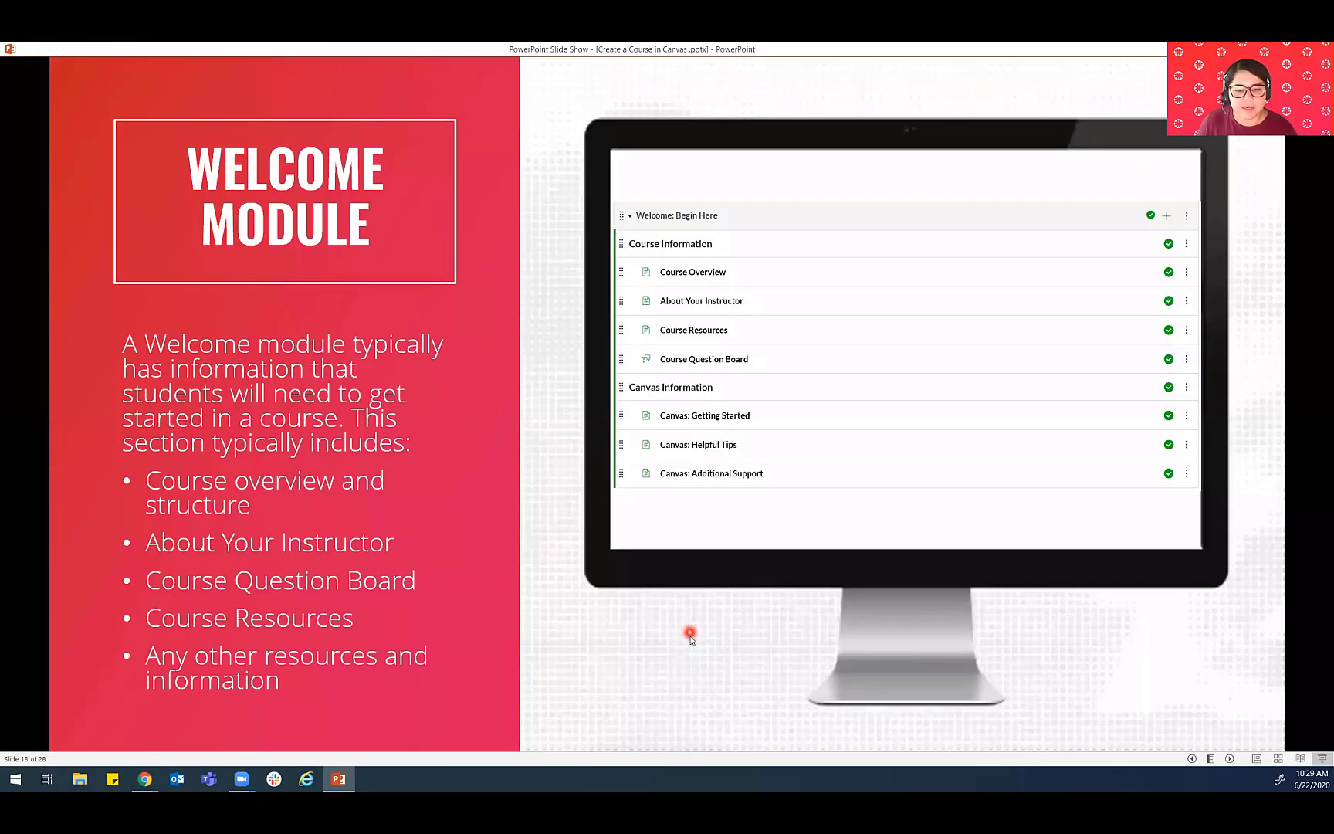
click(690, 637)
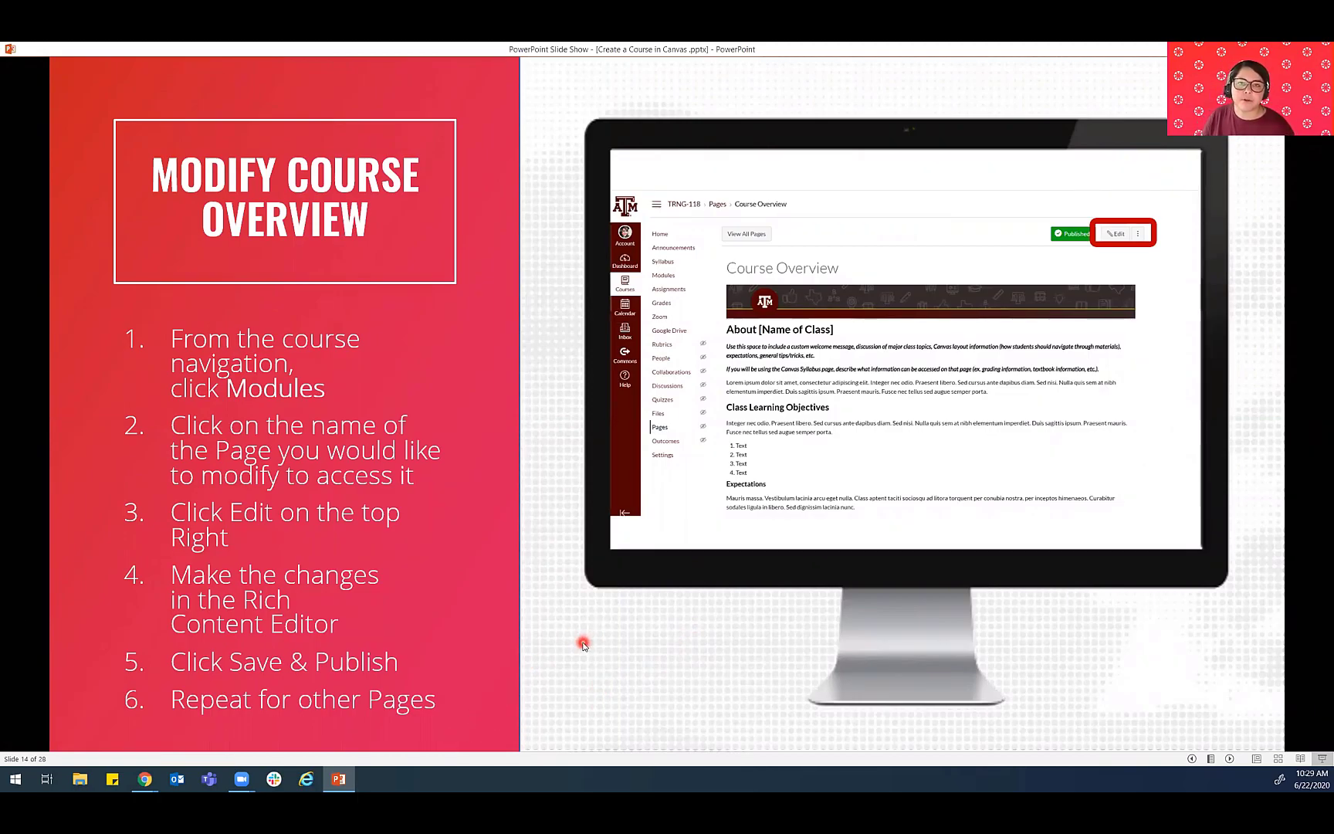
click(337, 779)
- Open the Course Overview page from the Start Here module in the page editor
click(306, 269)
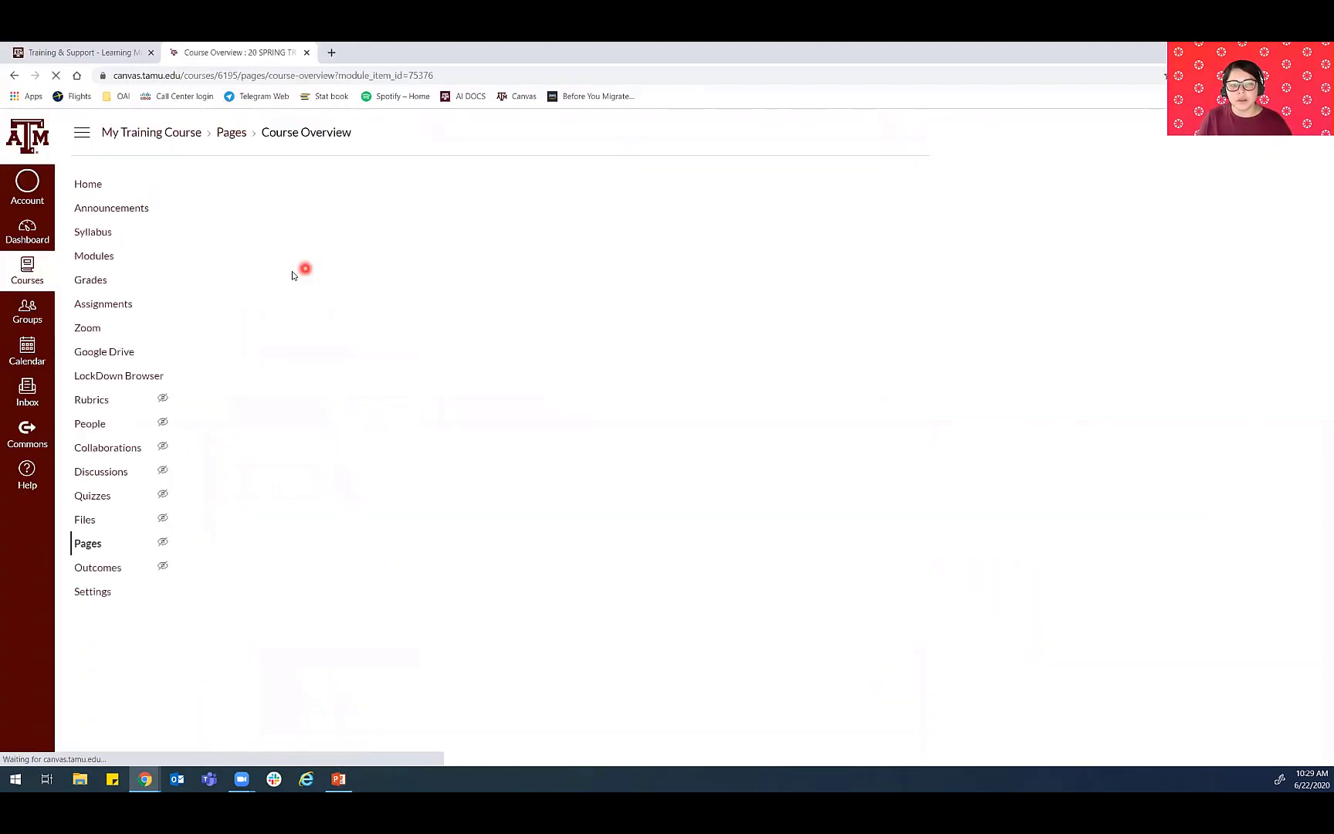
click(888, 185)
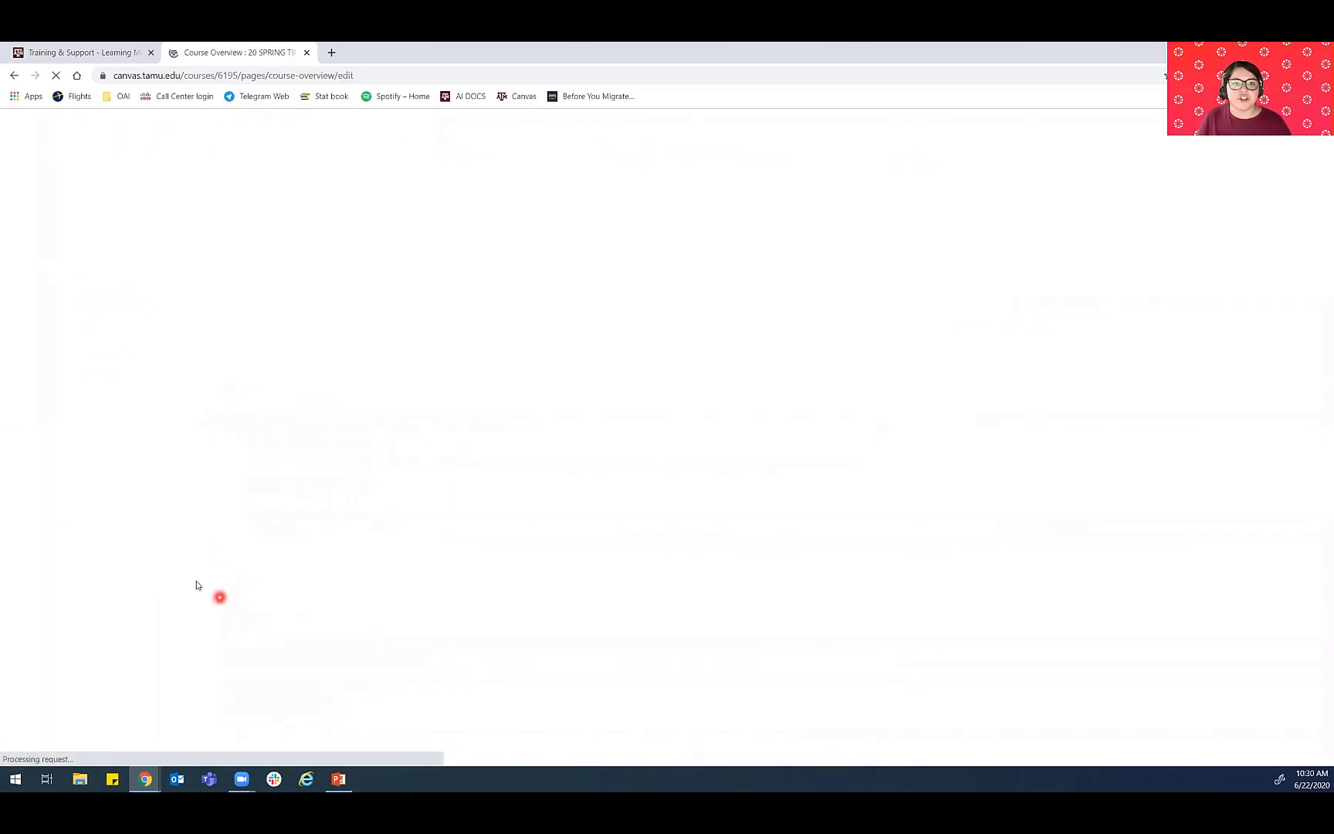
- Switch to the PowerPoint slide show, advance to the Rename Week 1 Module slide, and return to Canvas
click(340, 779)
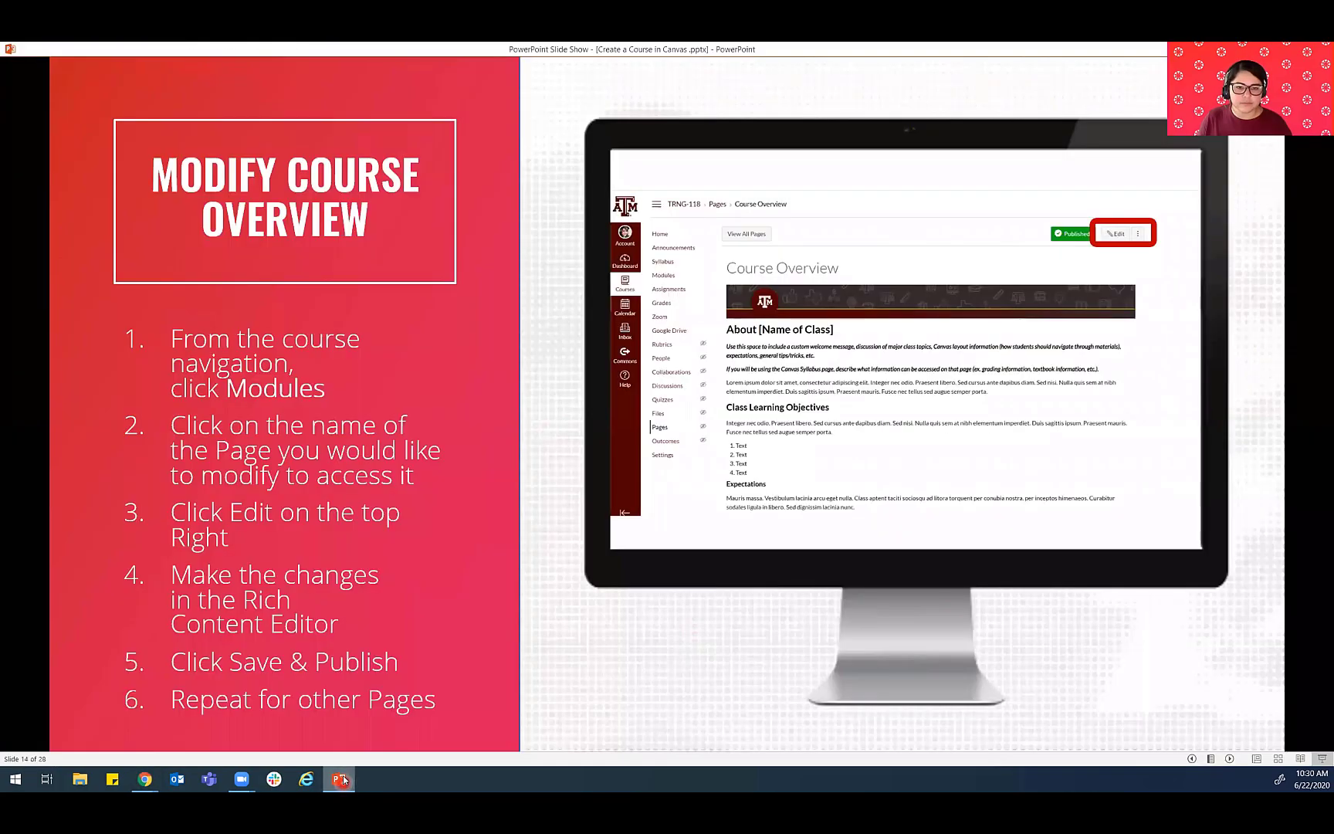
click(561, 612)
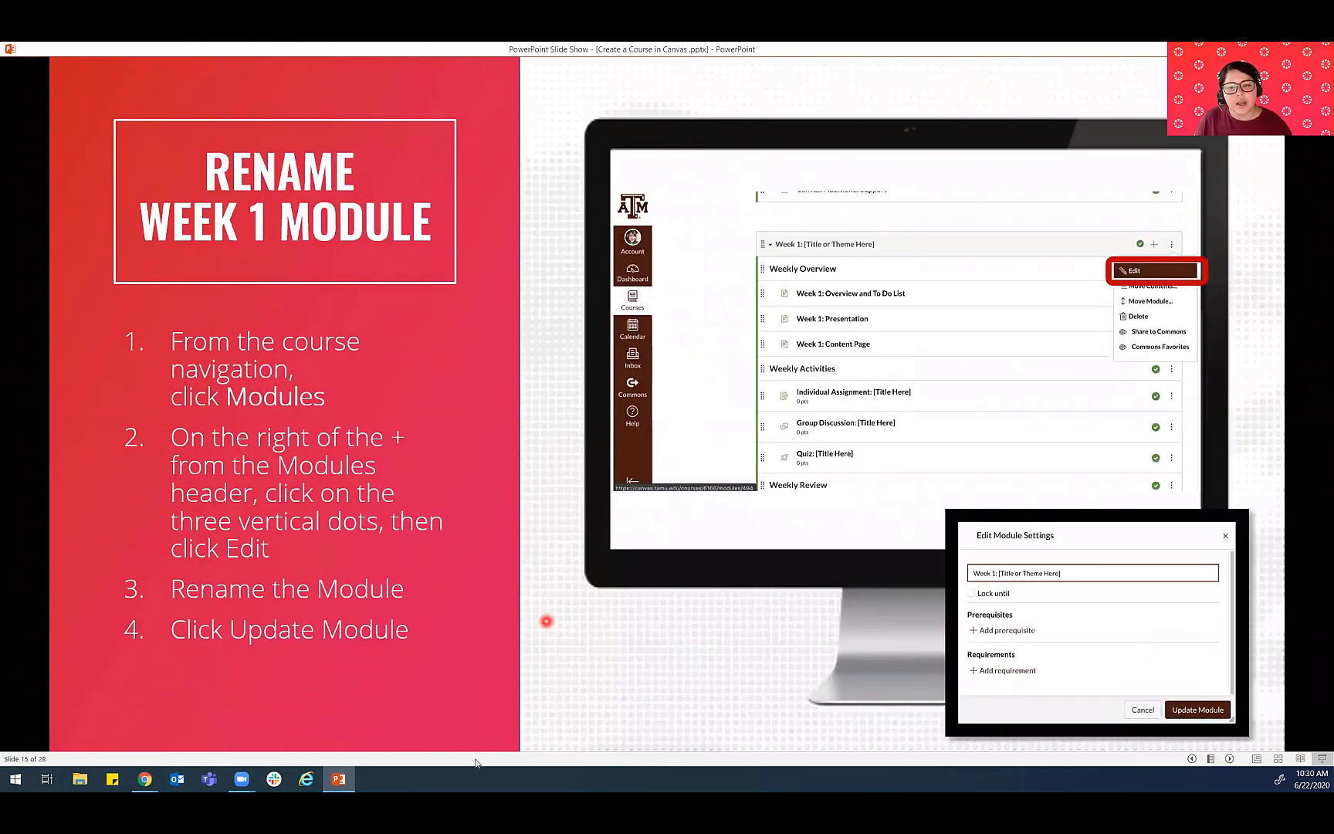
click(334, 780)
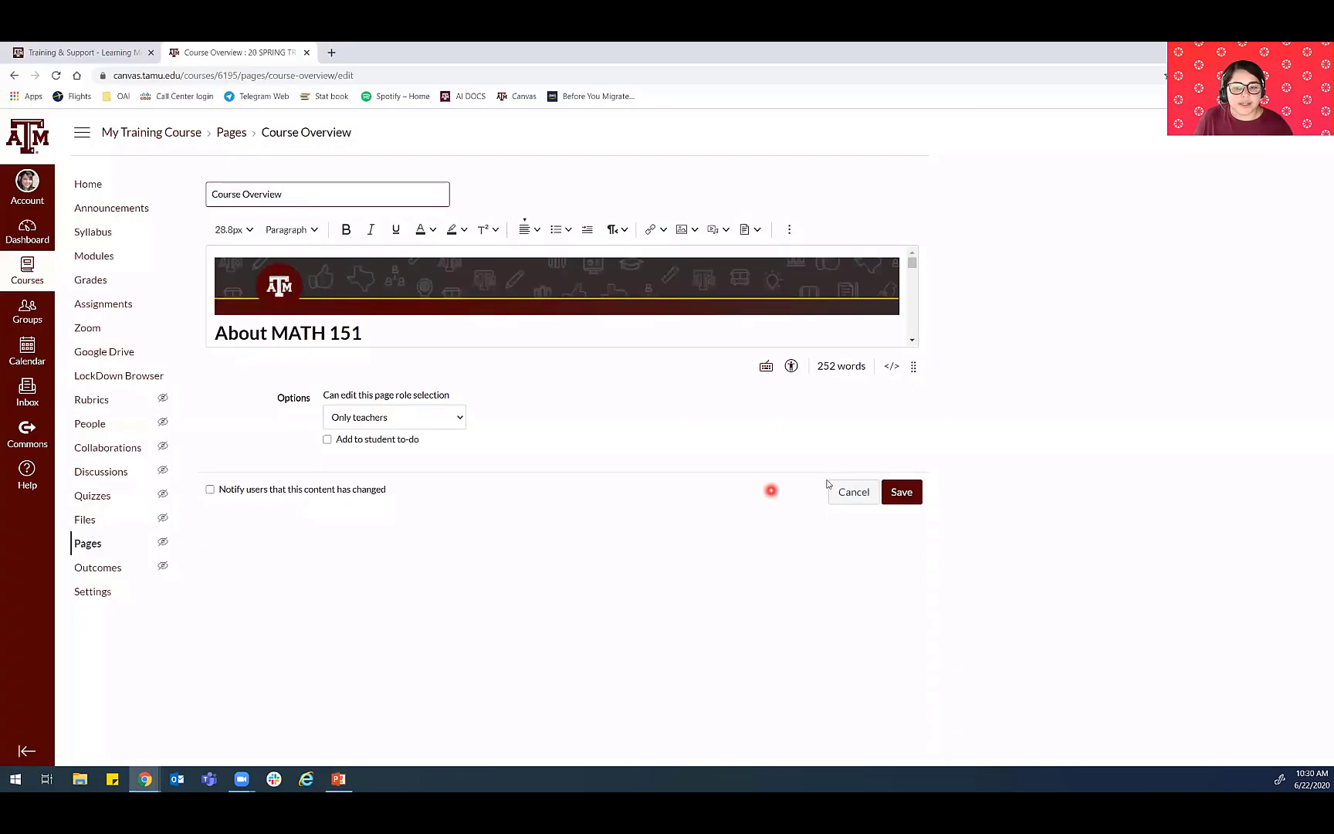
- Leave the Course Overview editor without saving and go back to the course's Modules page
click(835, 498)
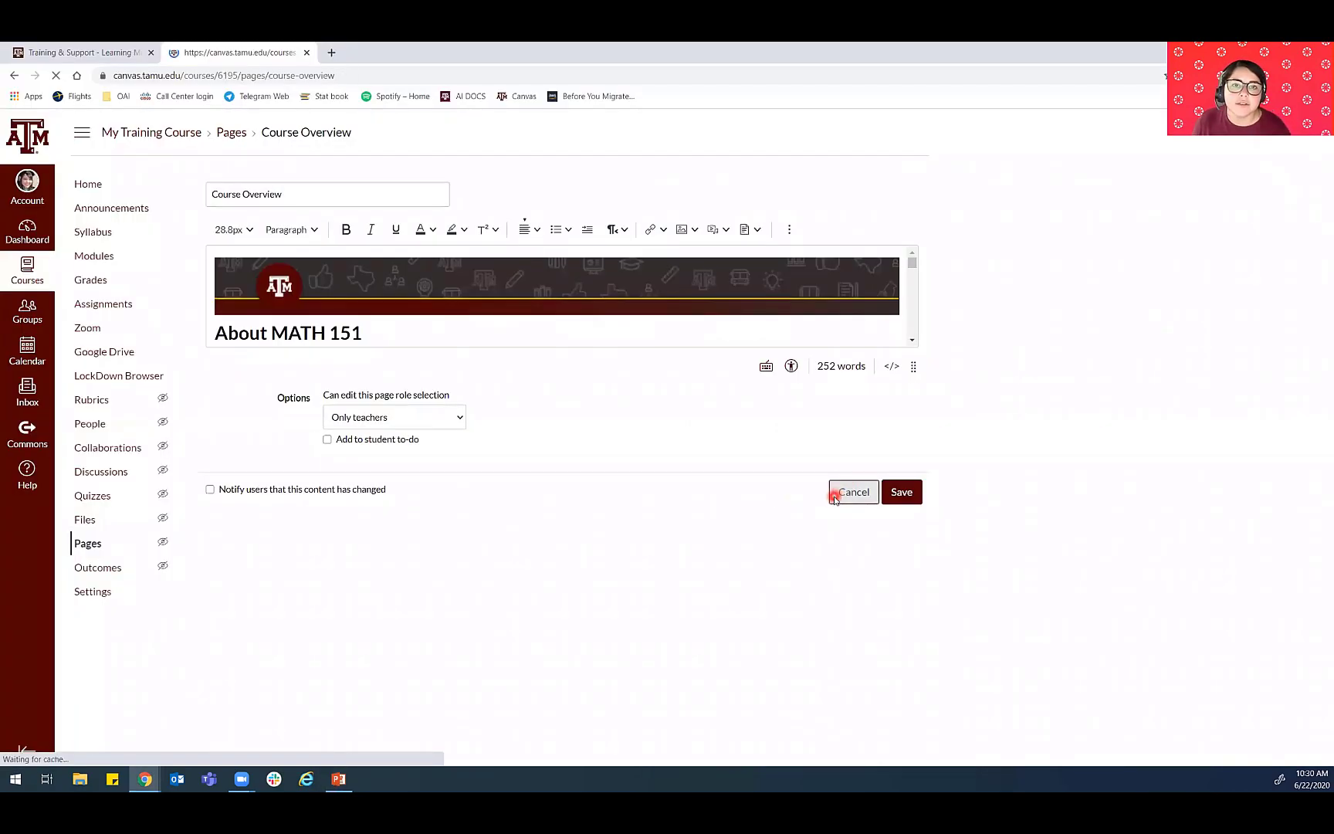
click(82, 259)
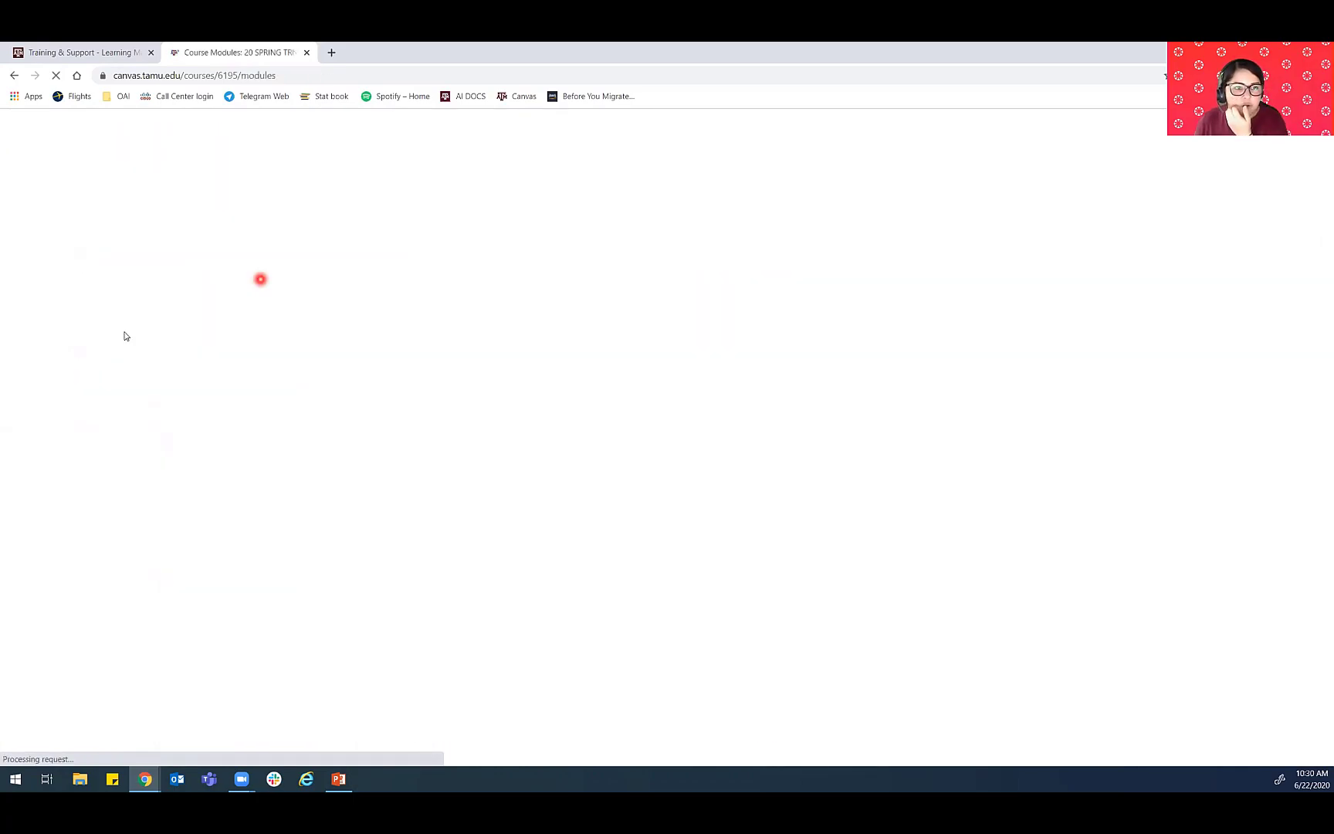
- Open the settings of the Week 1: Introduction to Limits module for editing
scroll(525, 483, down, 3)
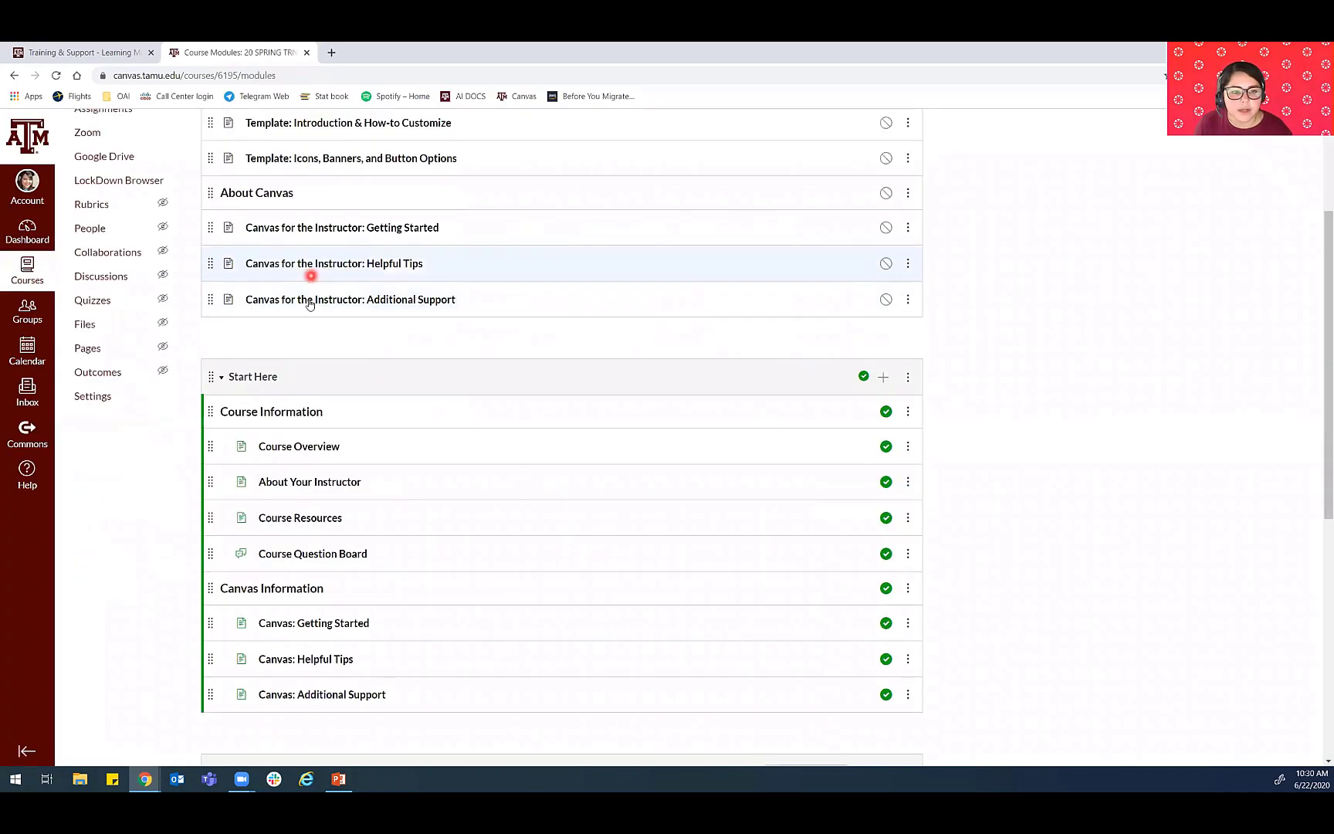
scroll(298, 339, down, 3)
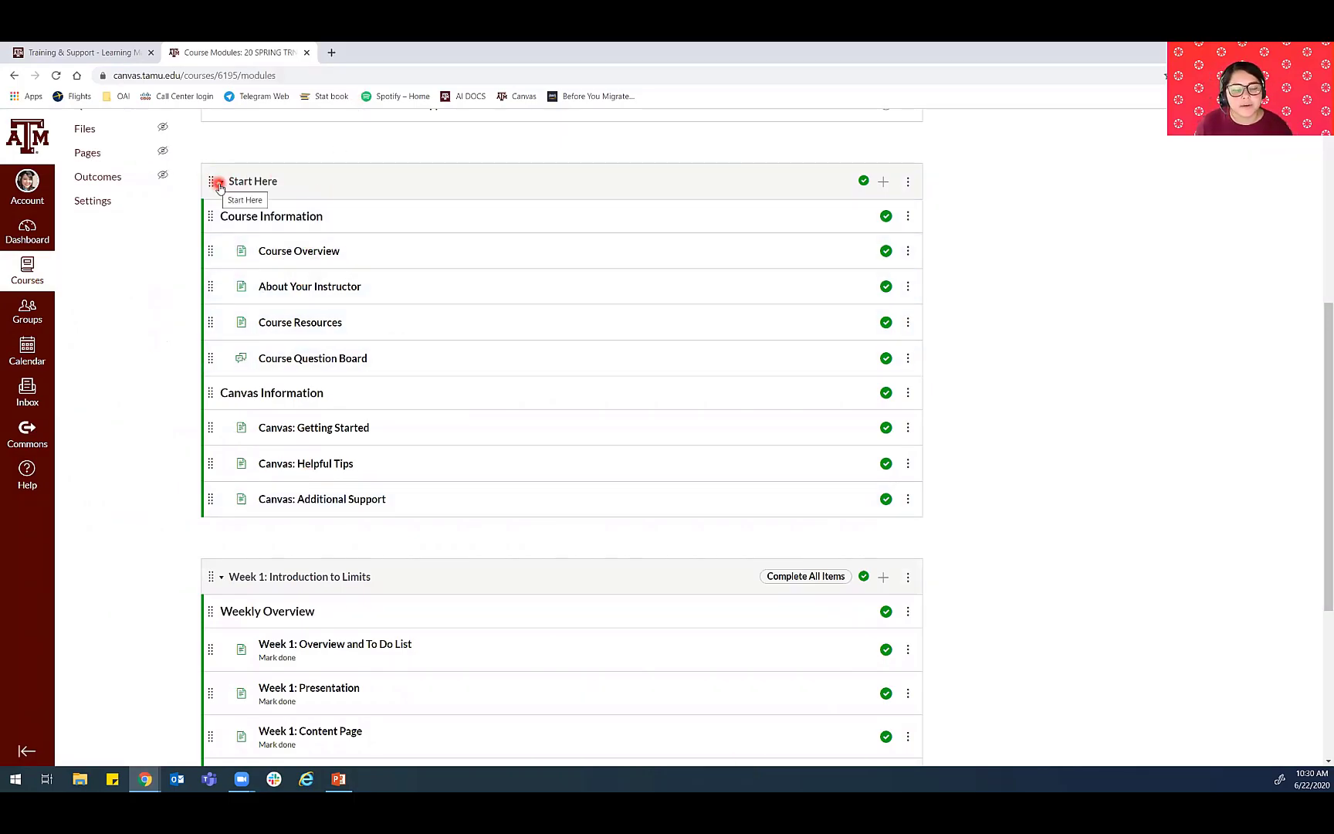
scroll(282, 301, down, 3)
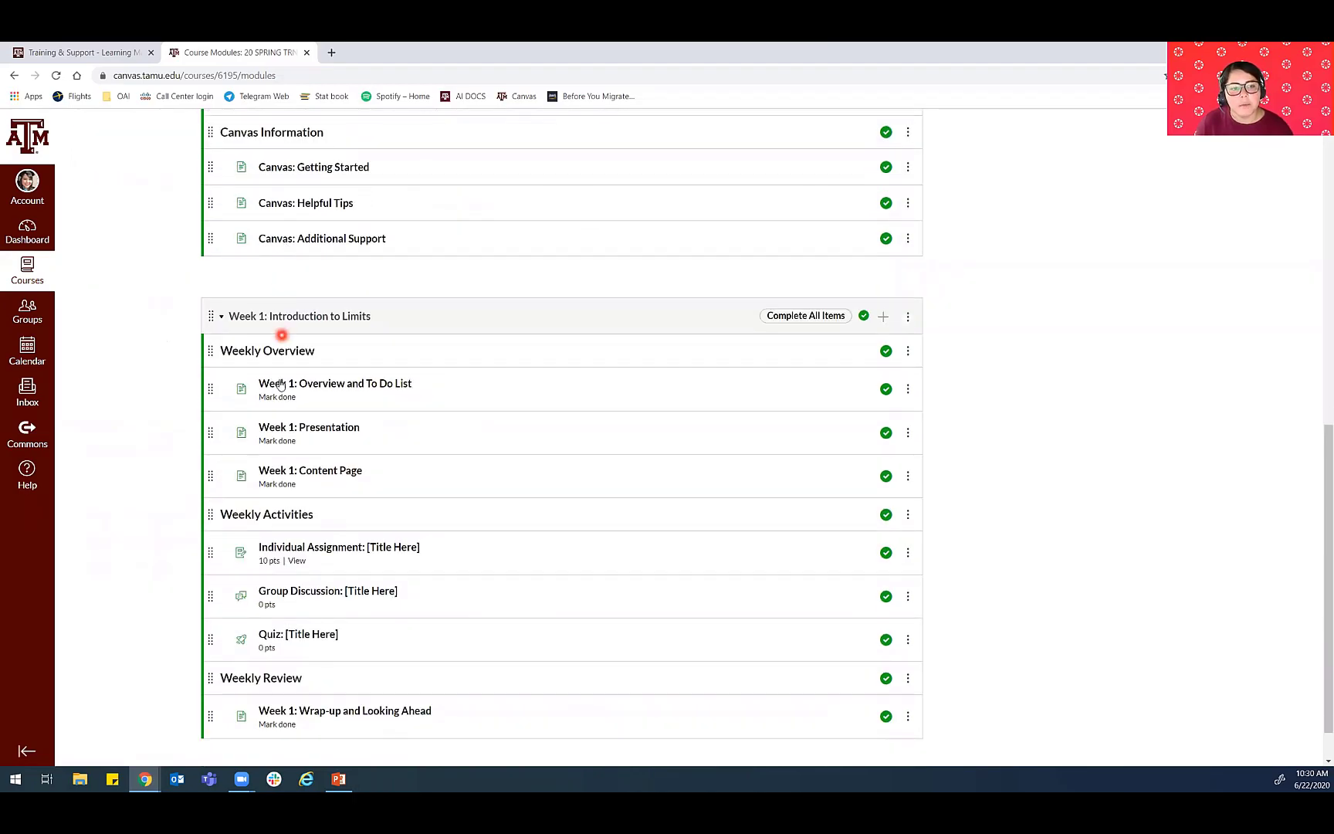
scroll(275, 384, down, 1)
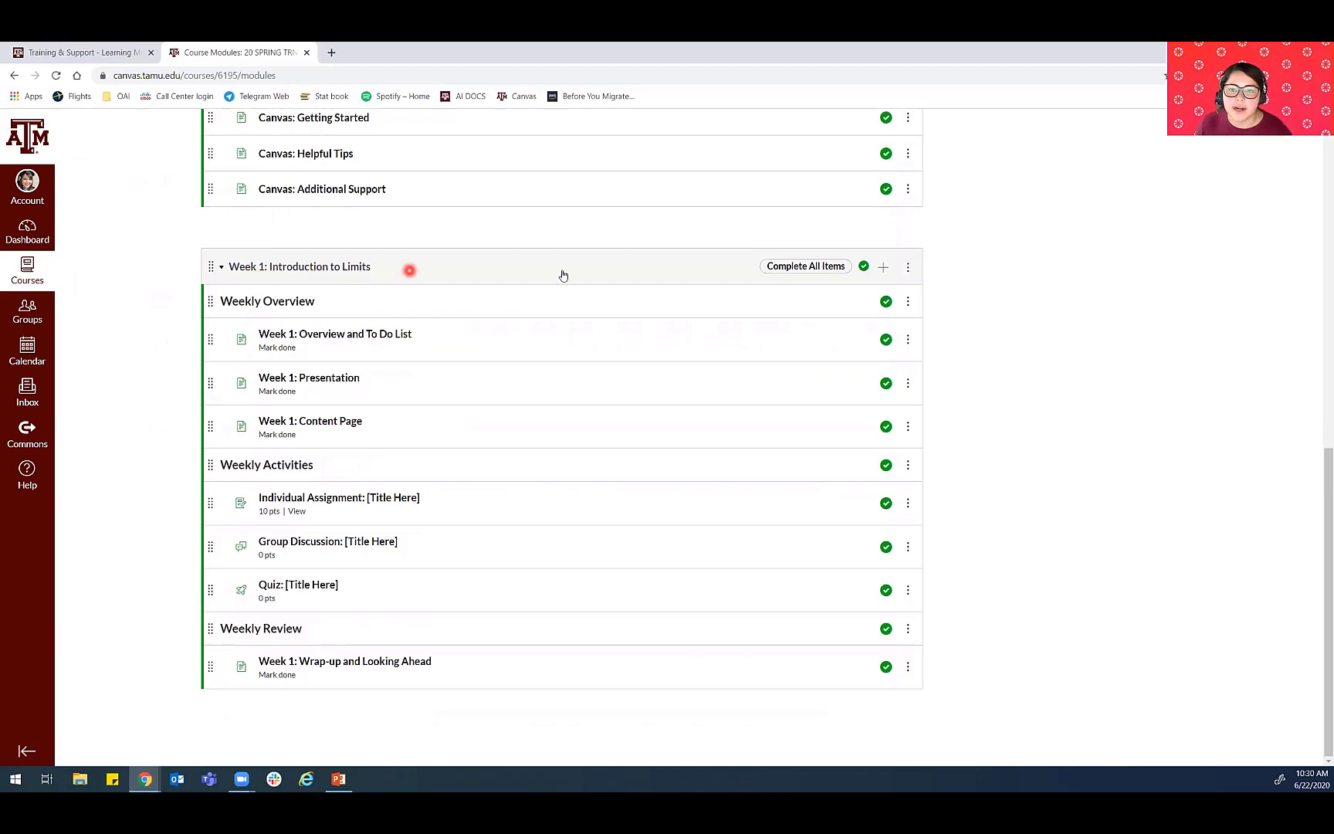
click(908, 267)
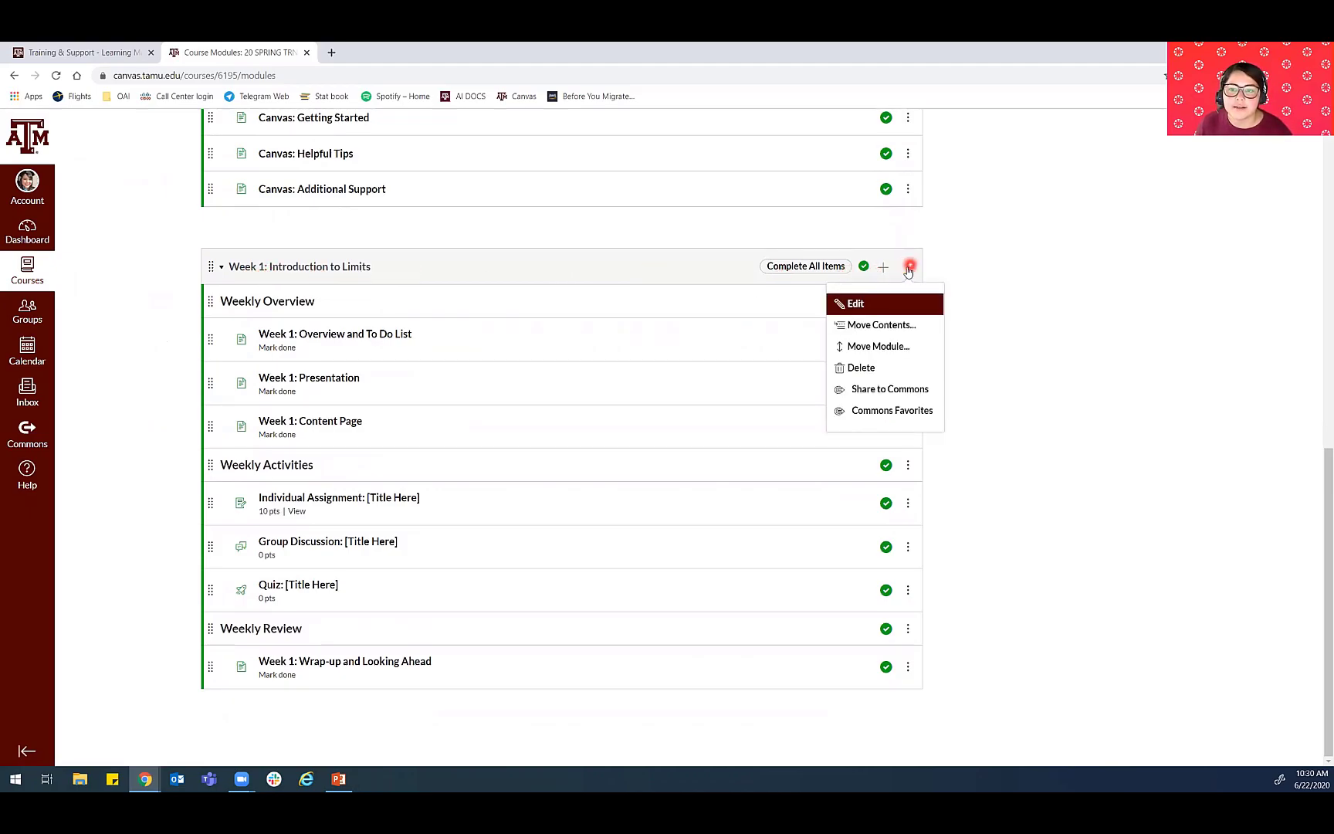
click(855, 304)
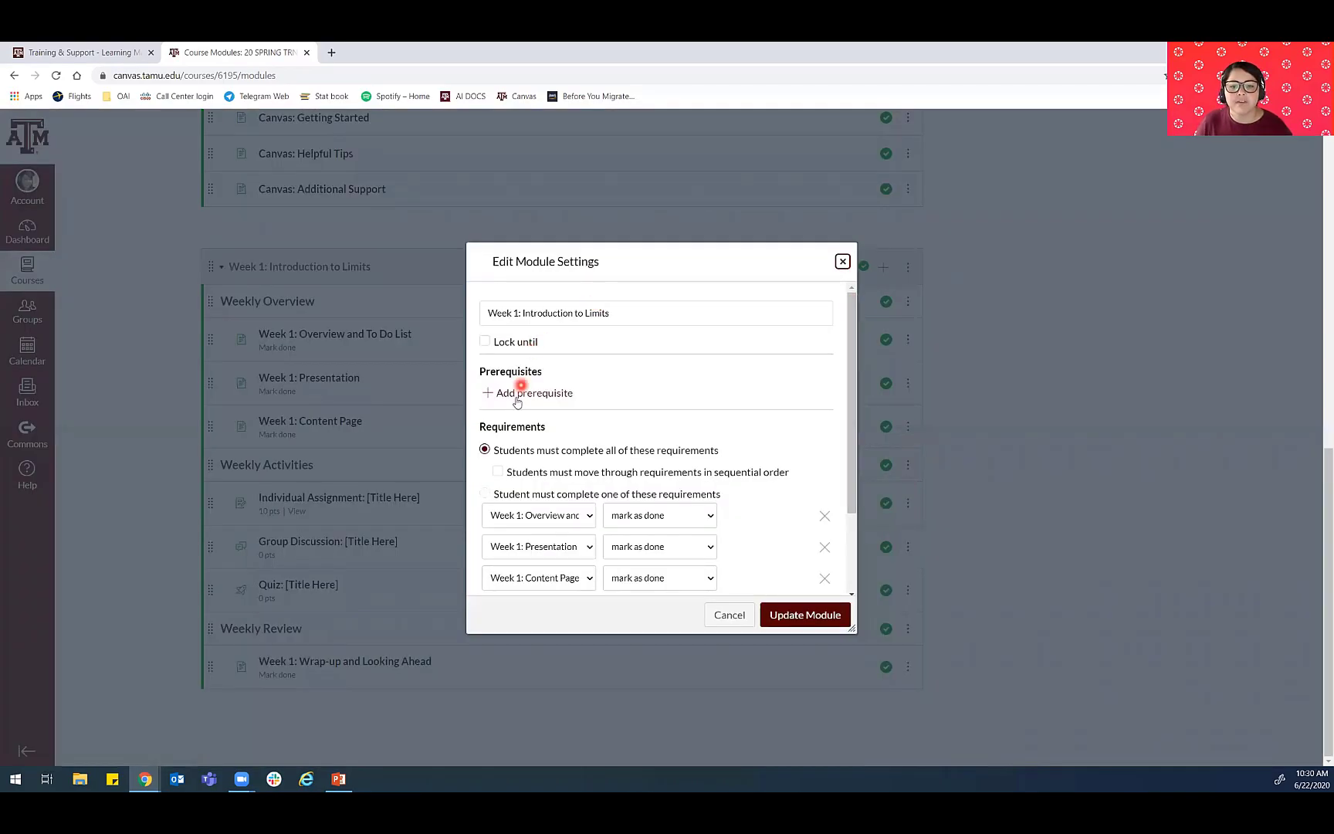
- Select the title text following "Week 1:" in the module name, look through the completion requirements, and update the module
scroll(551, 453, down, 3)
scroll(565, 358, up, 3)
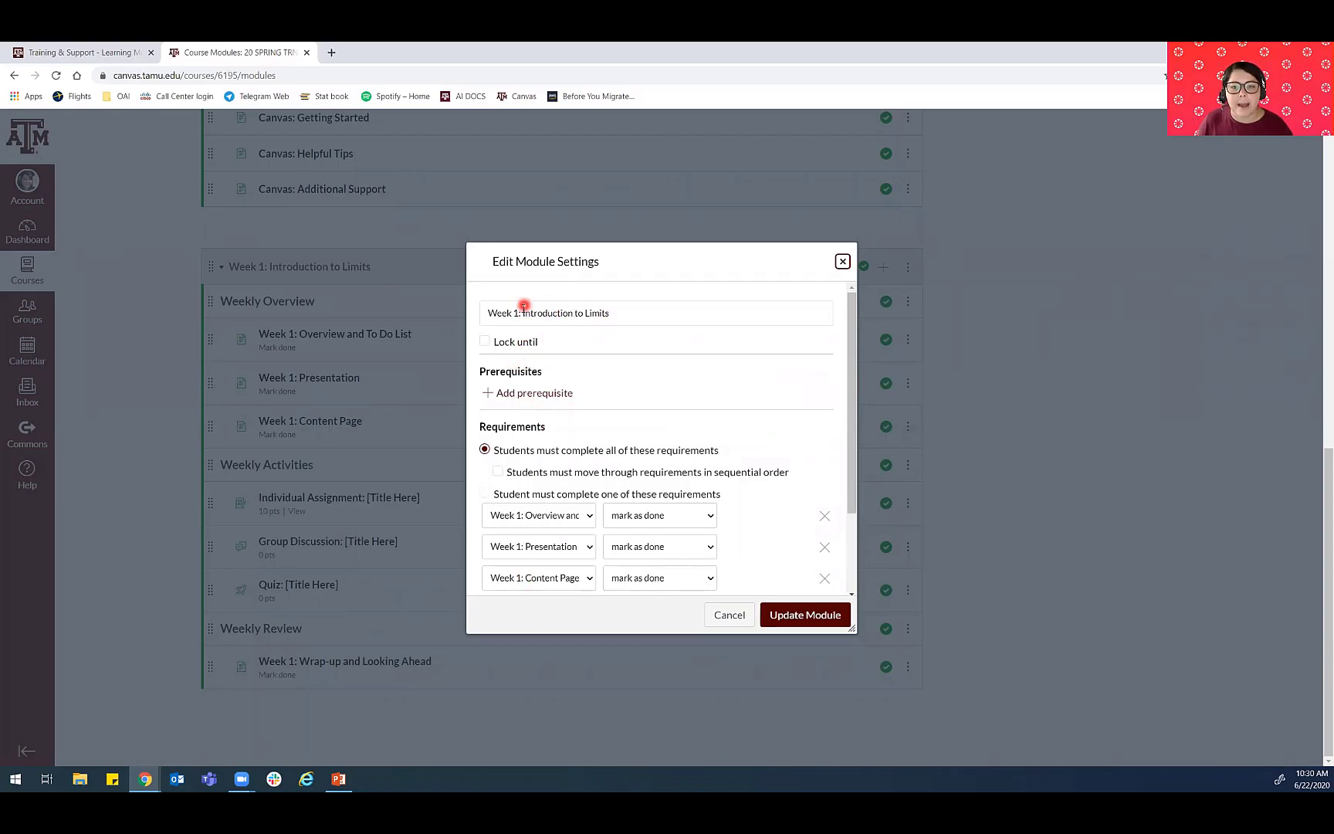
drag(522, 311, 661, 312)
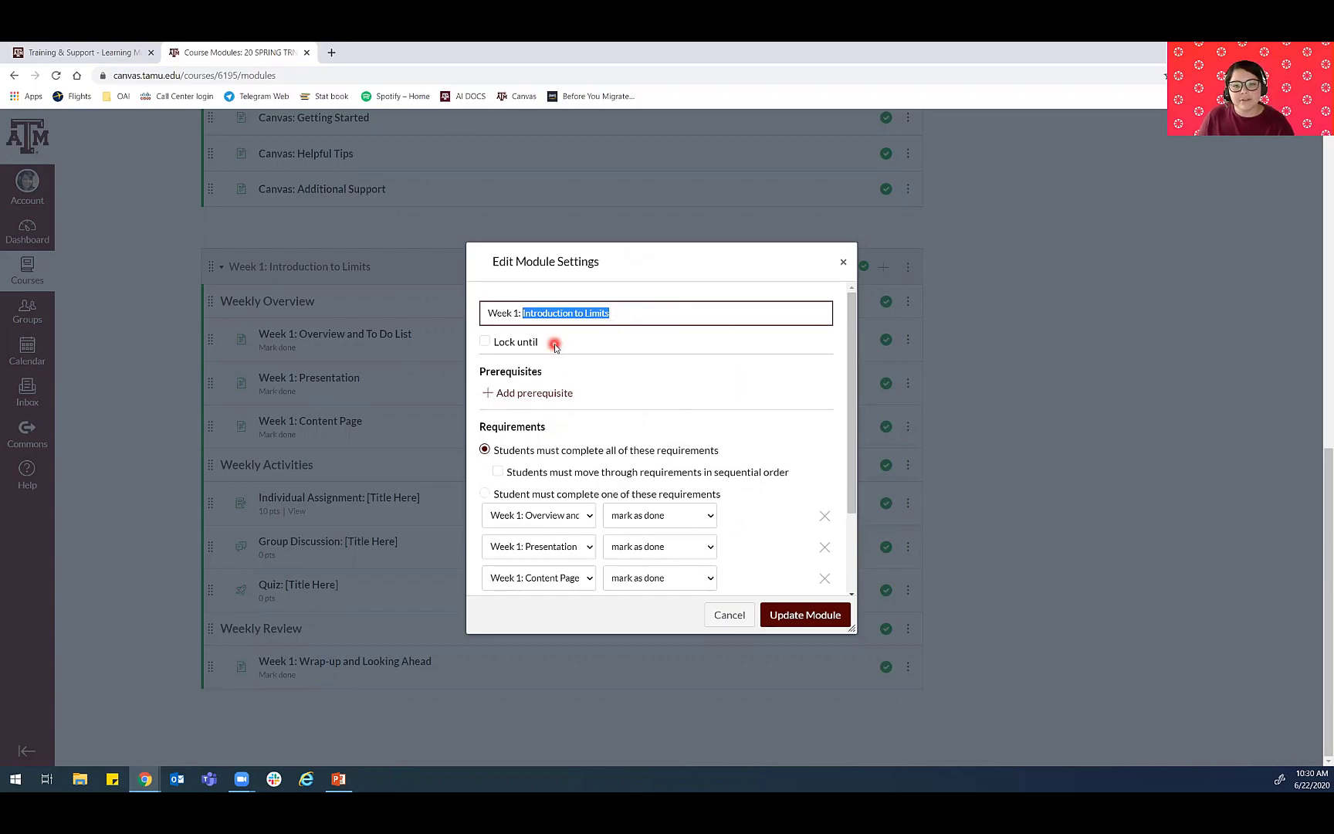
scroll(538, 345, down, 2)
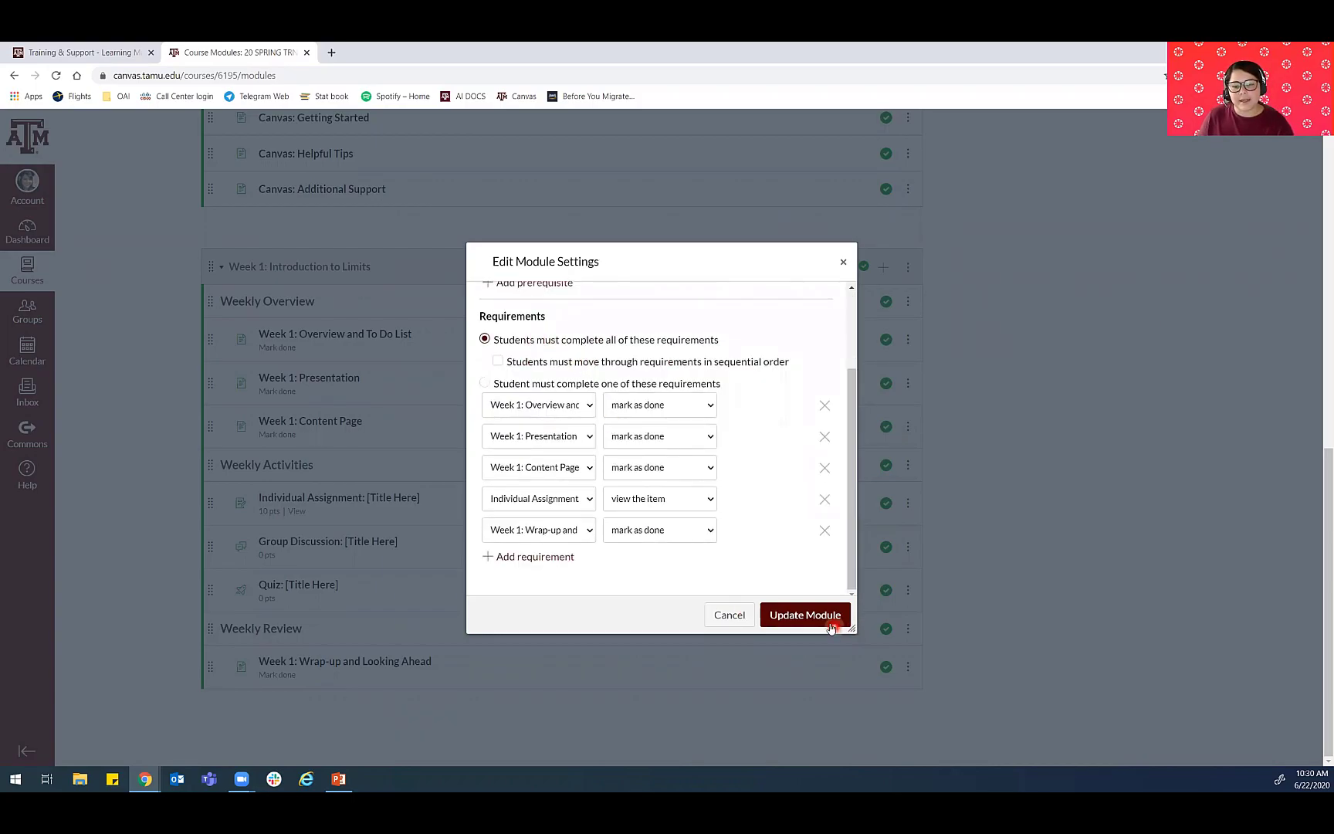
click(805, 615)
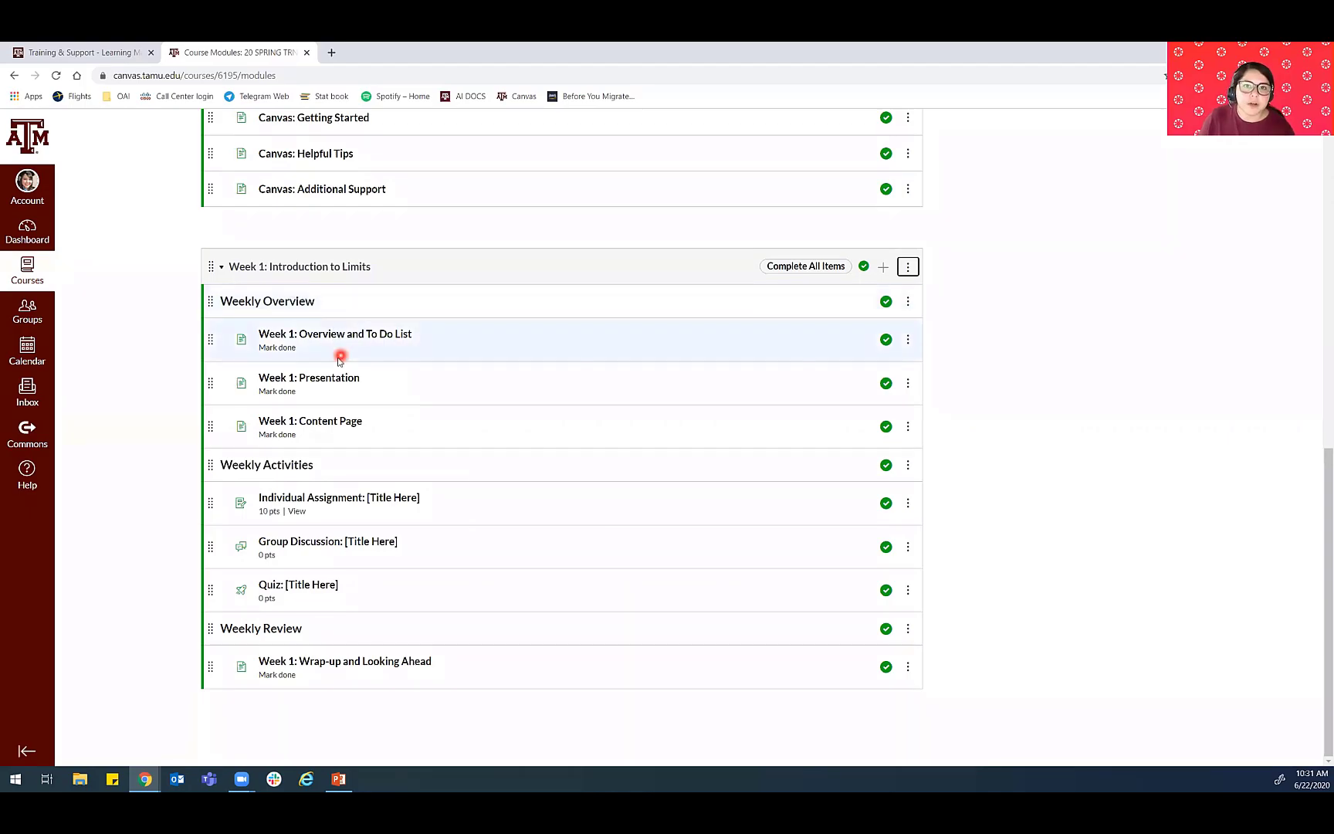
- Switch to the PowerPoint slide show and advance from the Rename Week 1 Module slide to the Modules activity slide
scroll(340, 633, up, 5)
scroll(317, 640, down, 4)
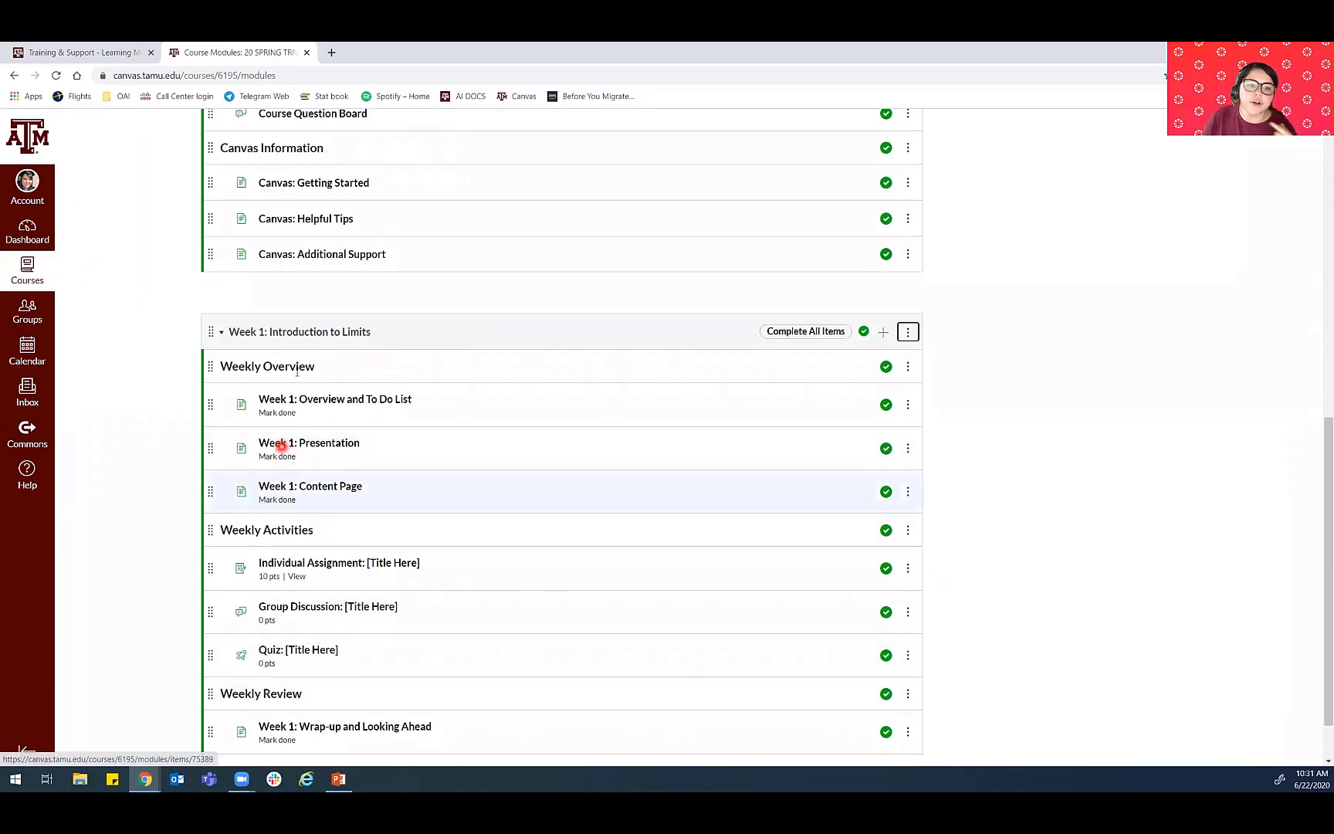
click(353, 776)
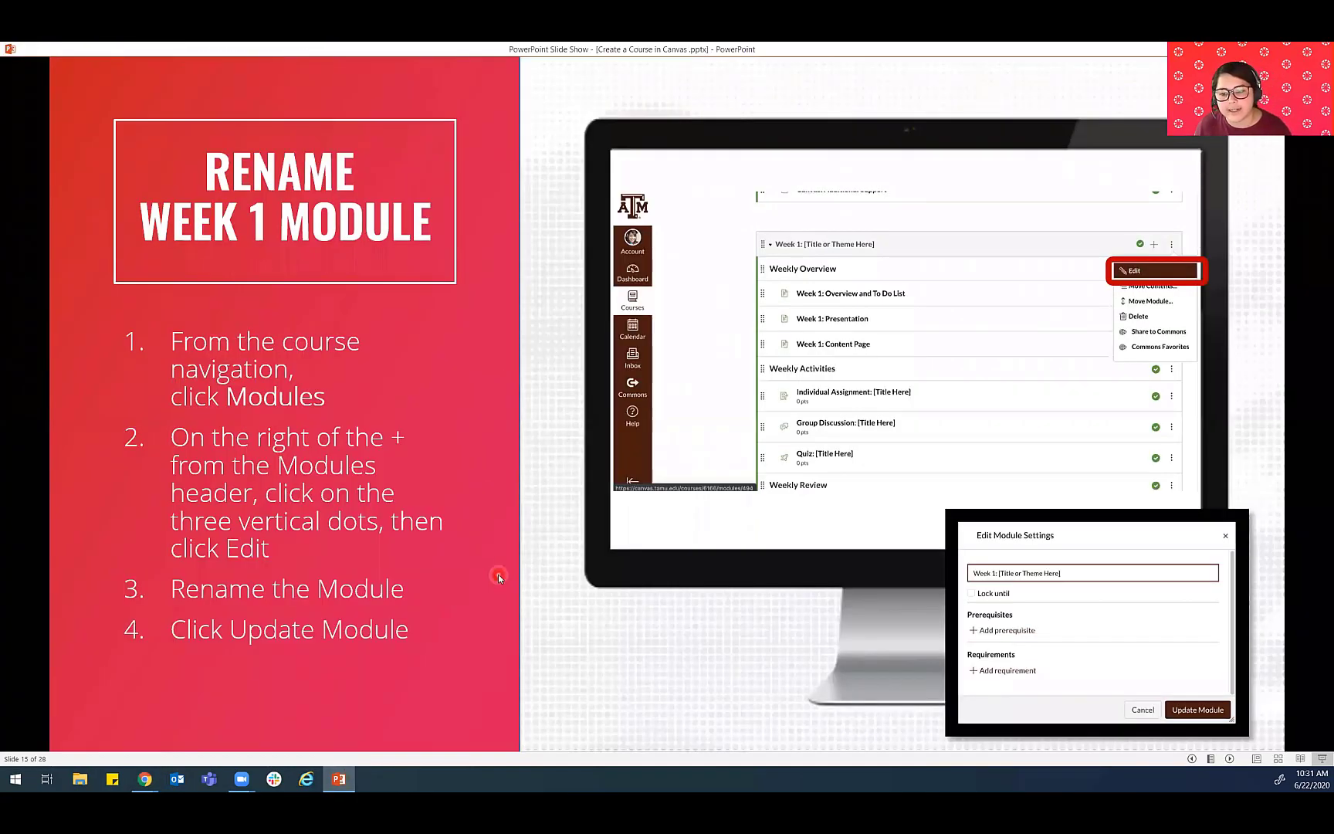
click(500, 575)
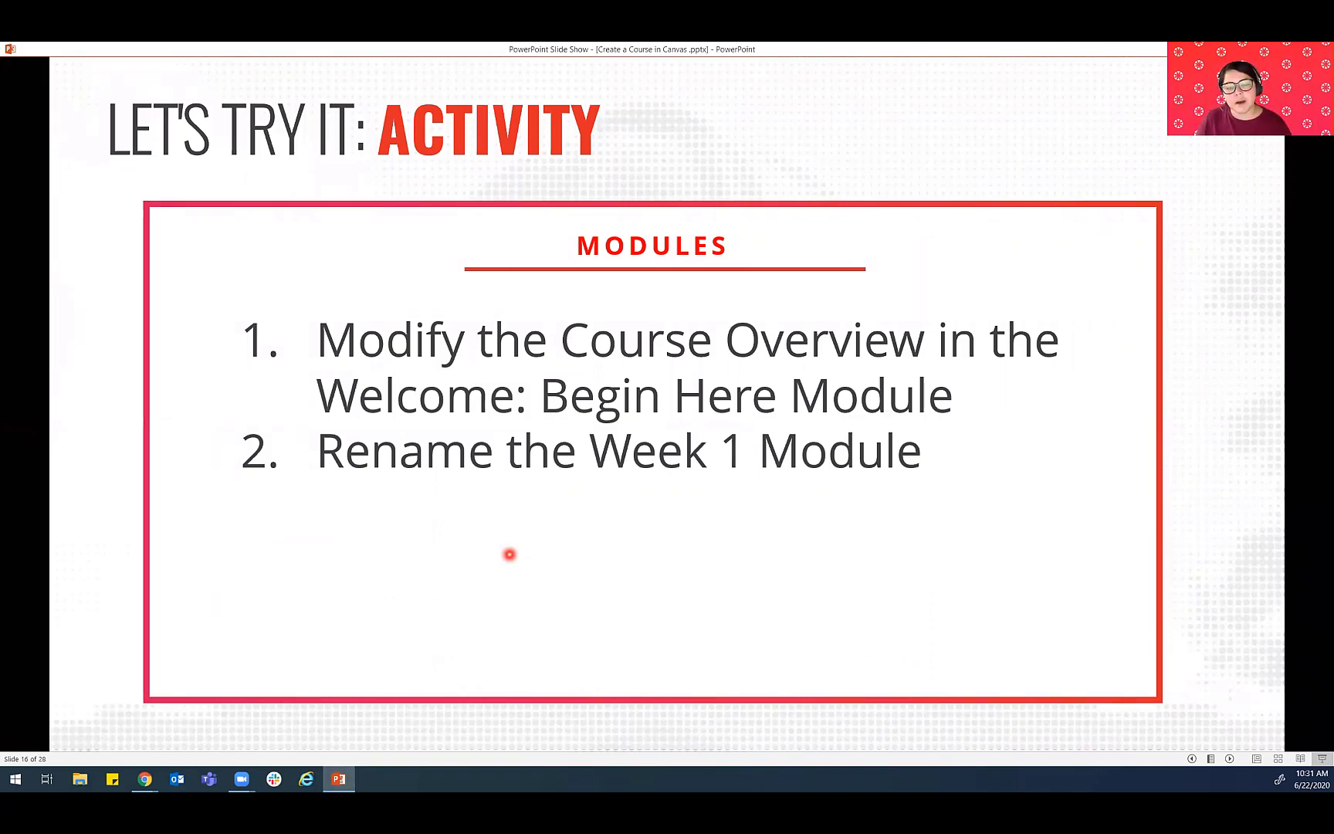
- Return to Canvas and review where the Course Overview page and the Week 1 module for the activity are located
click(351, 780)
scroll(292, 451, up, 8)
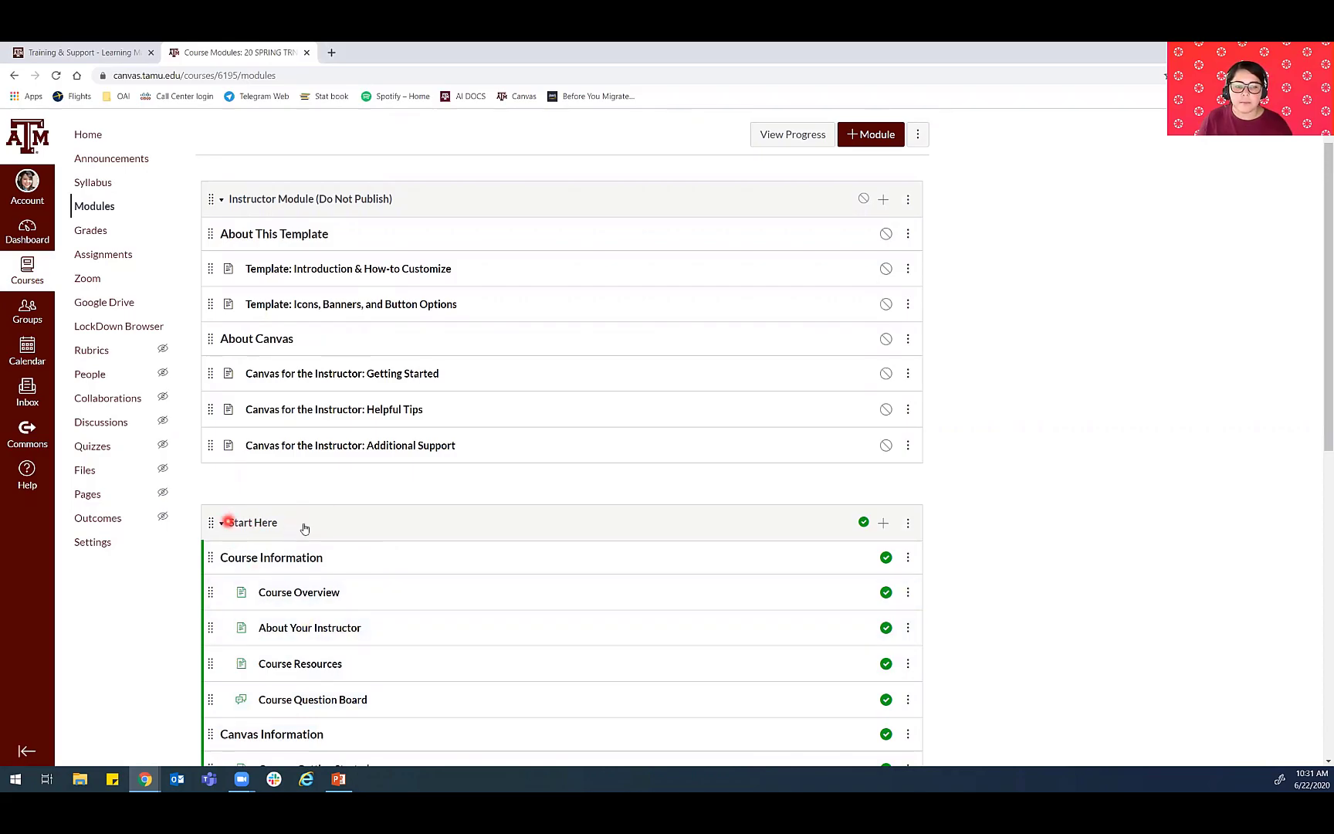
scroll(239, 530, down, 2)
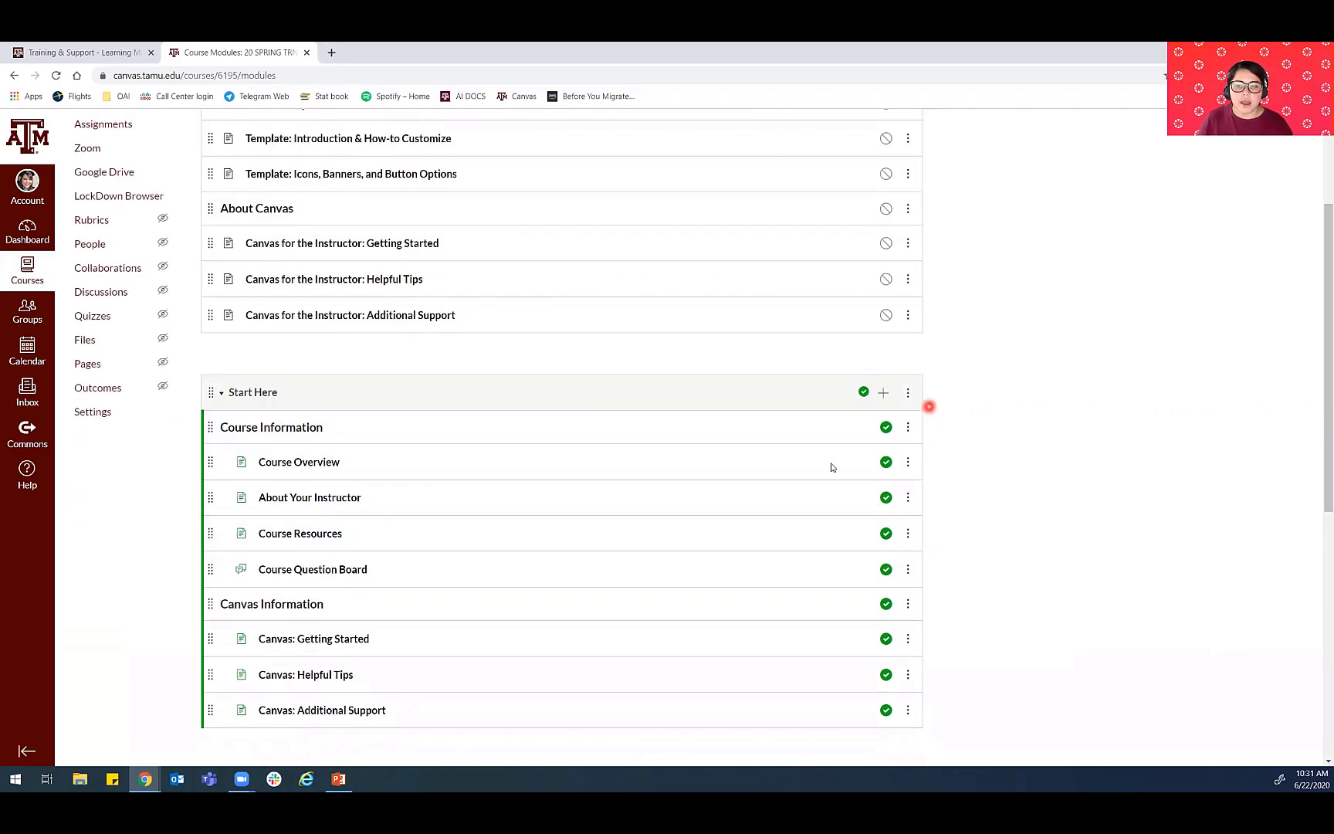
scroll(556, 691, down, 3)
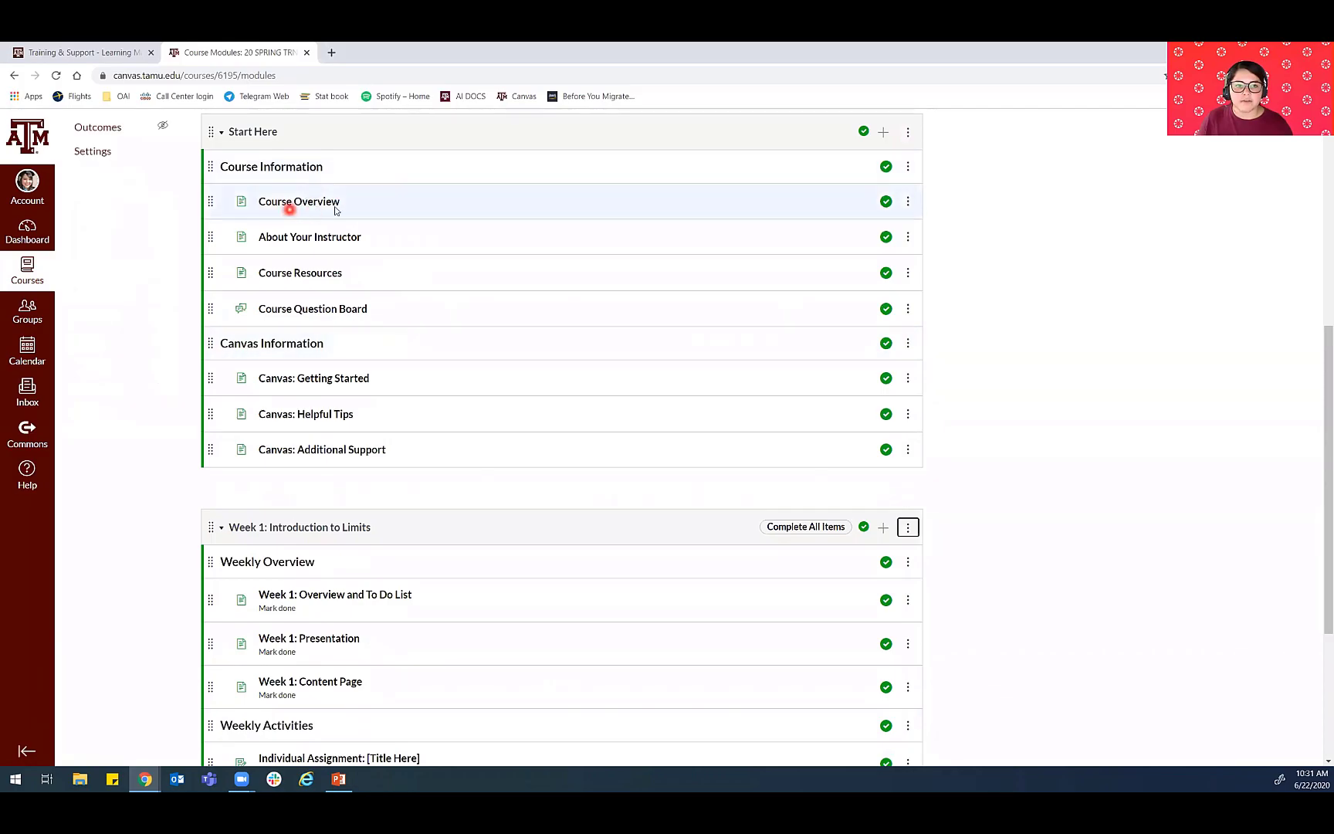
scroll(364, 615, down, 1)
scroll(363, 613, down, 2)
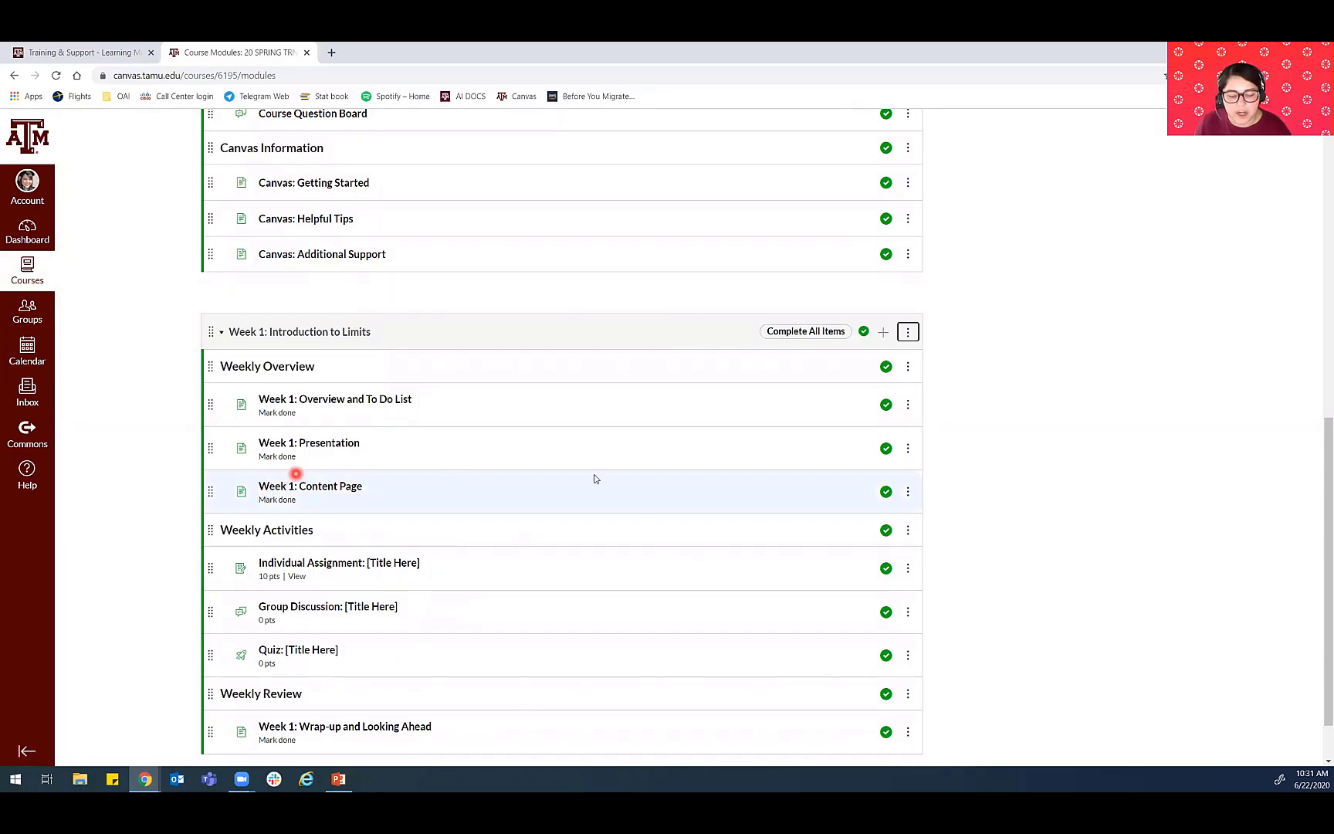
click(338, 778)
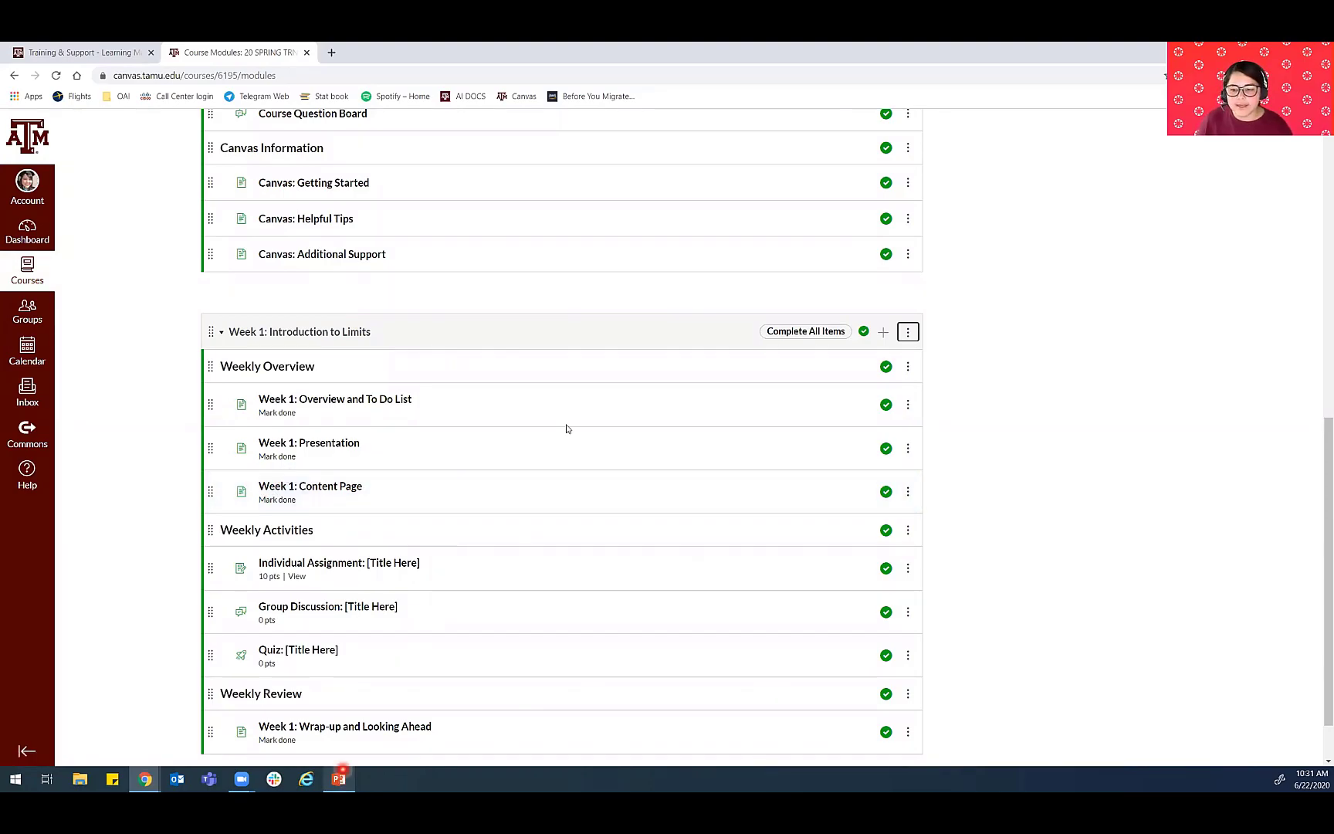
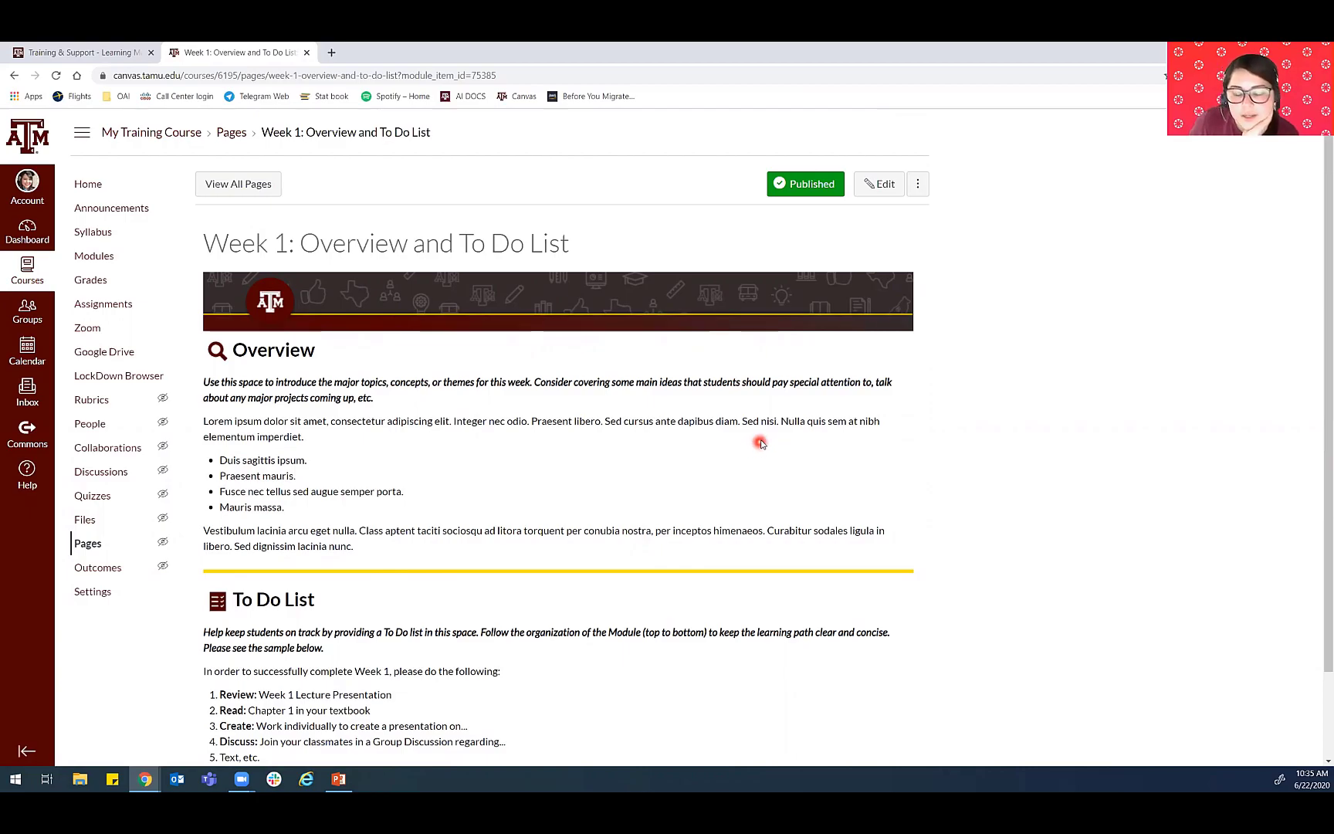
- Open the Week 1: Overview and To Do List page for editing and enlarge its content editor
click(882, 186)
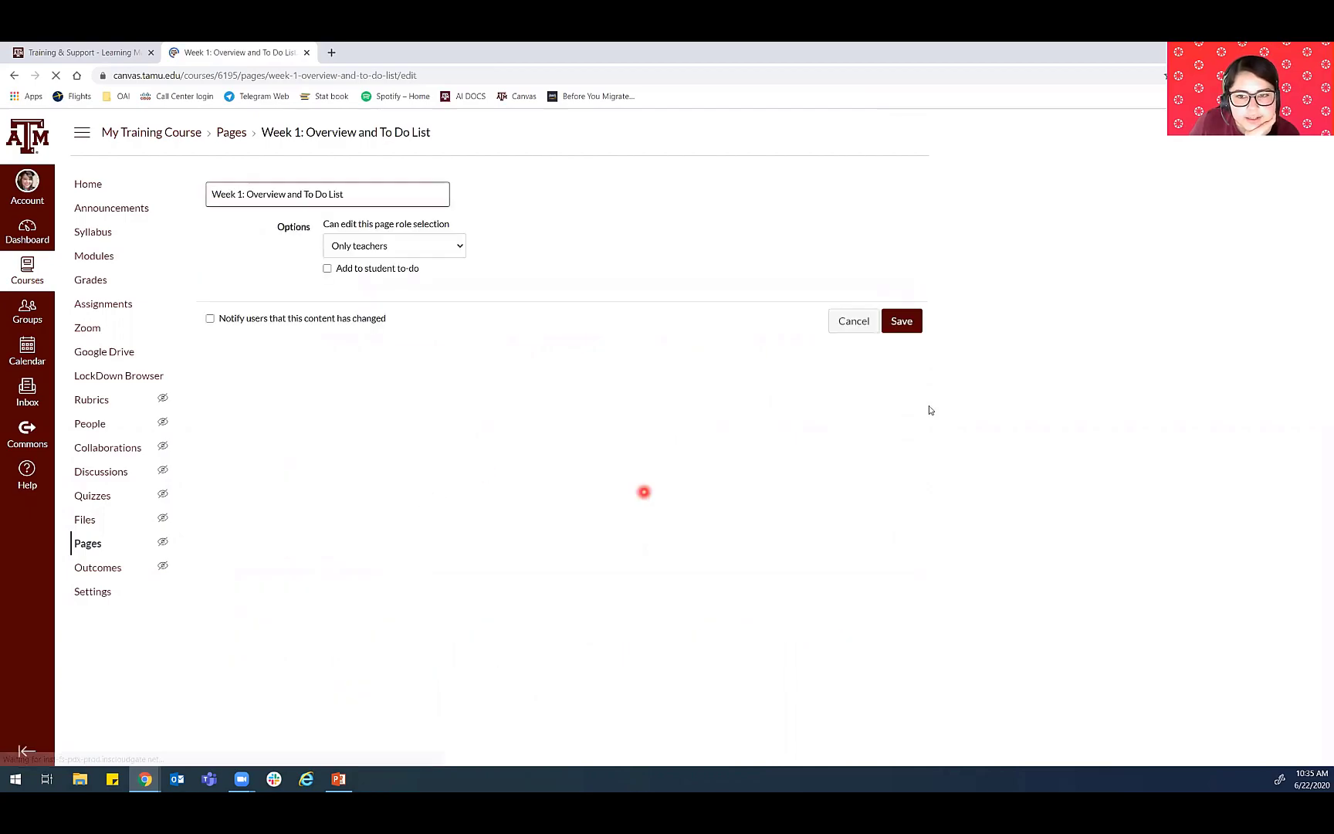
drag(914, 371, 923, 580)
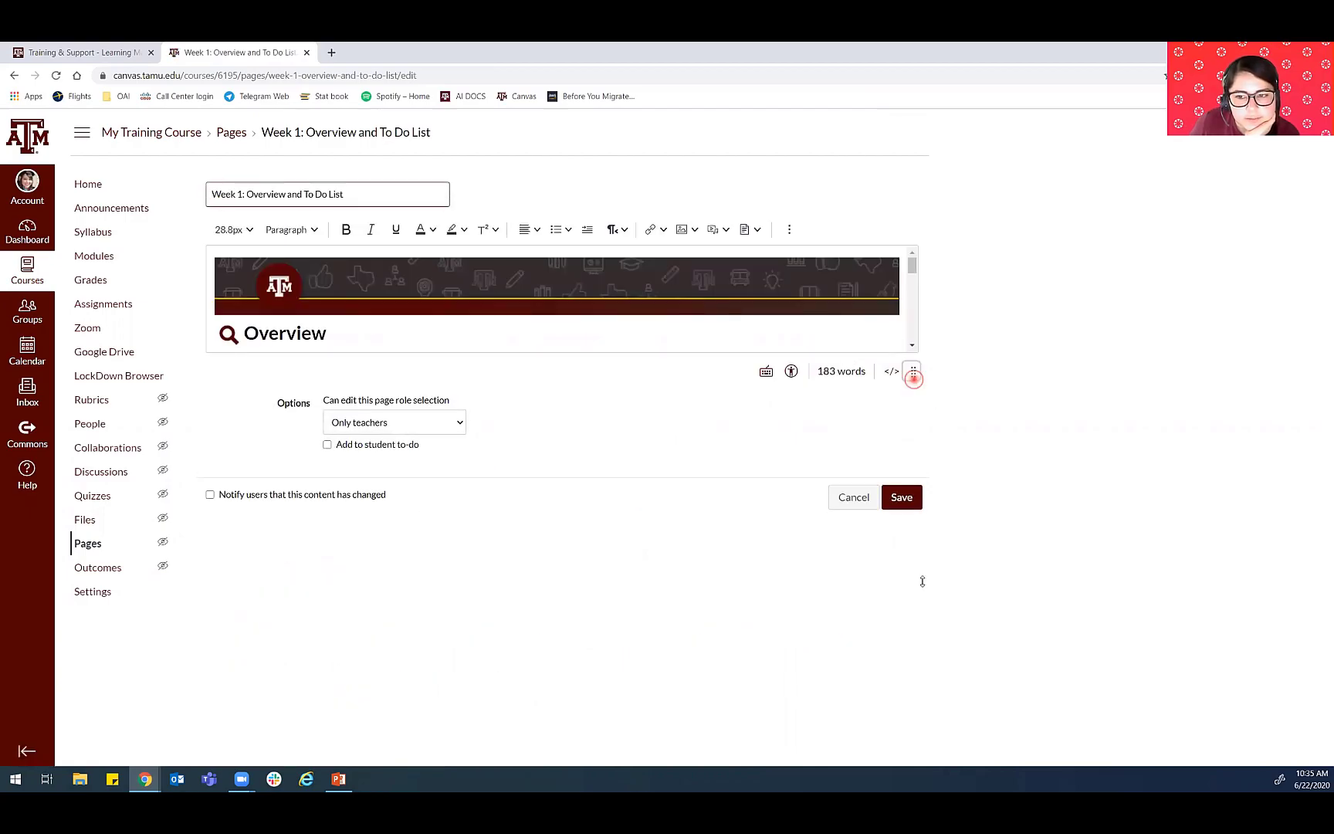
drag(913, 378, 913, 781)
scroll(348, 274, down, 3)
scroll(348, 274, up, 1)
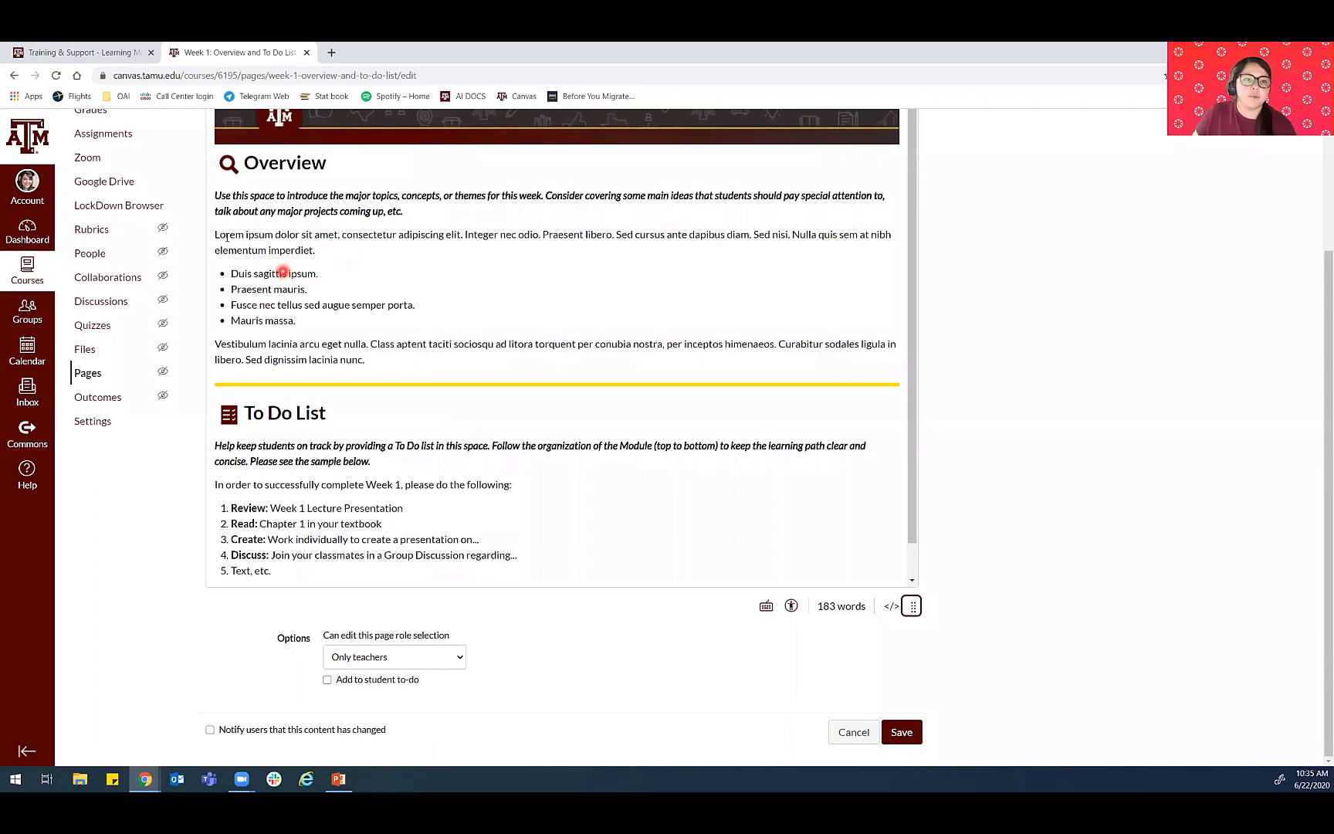
- Highlight the Overview section's instructions and placeholder text to examine what can be replaced, leaving the content as is
drag(217, 235, 420, 310)
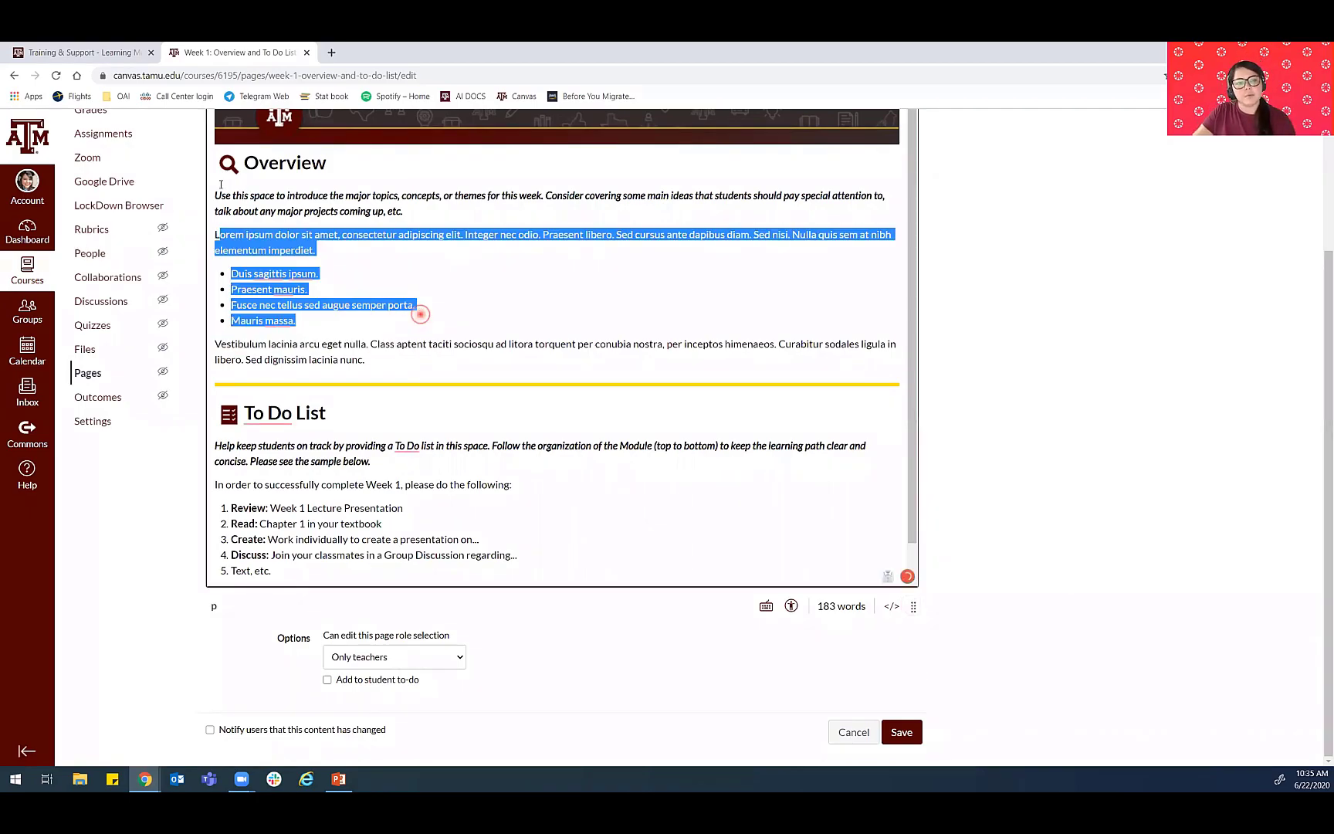
click(213, 192)
drag(213, 192, 440, 210)
click(436, 249)
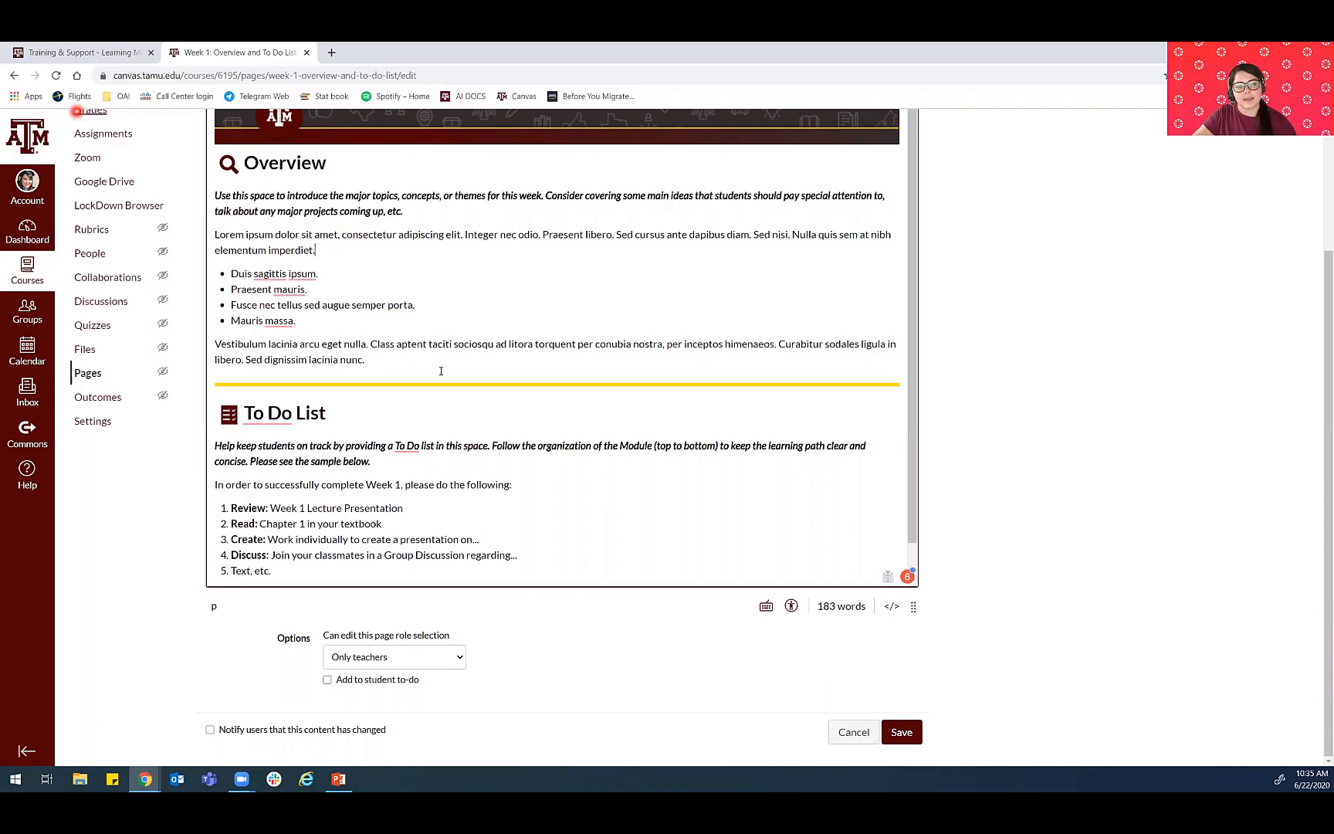
drag(409, 357, 214, 193)
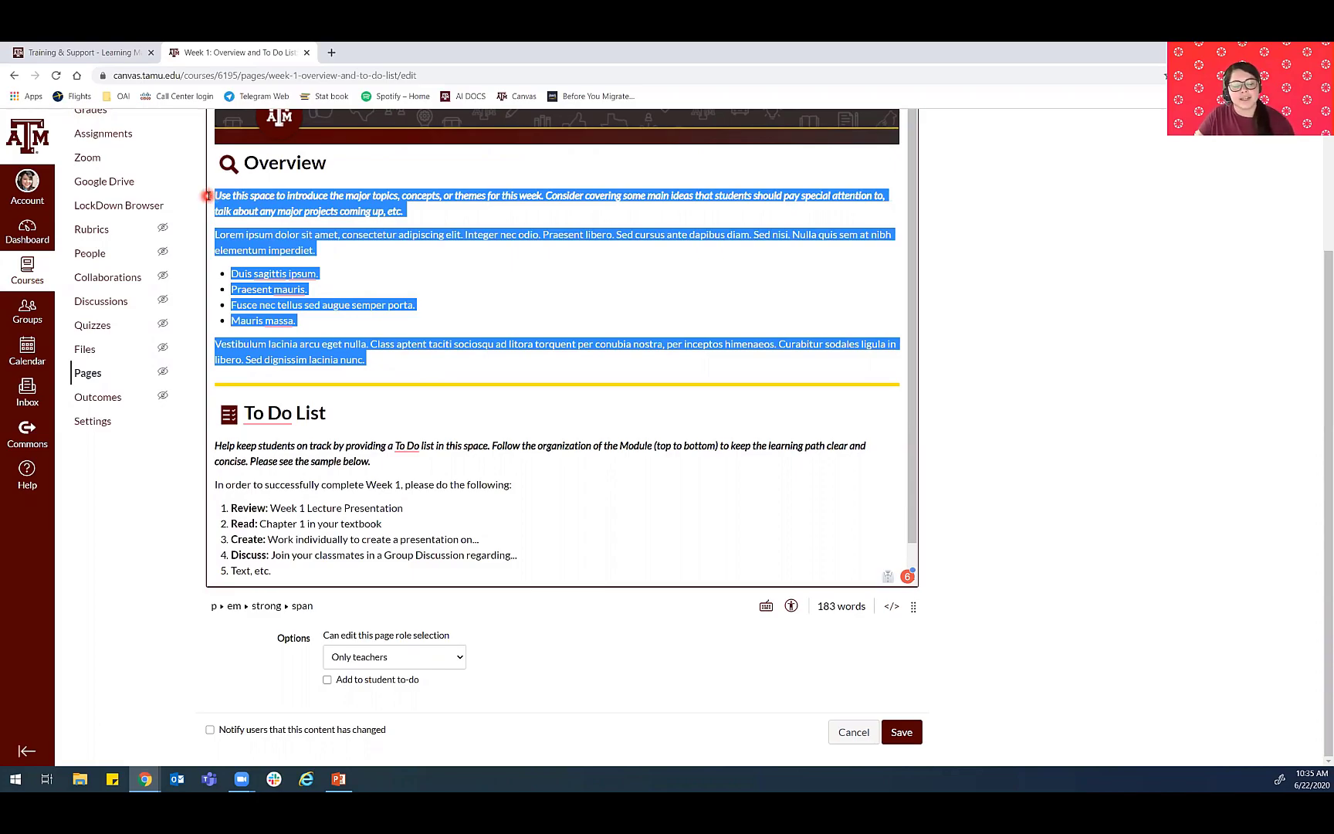
click(434, 312)
click(432, 508)
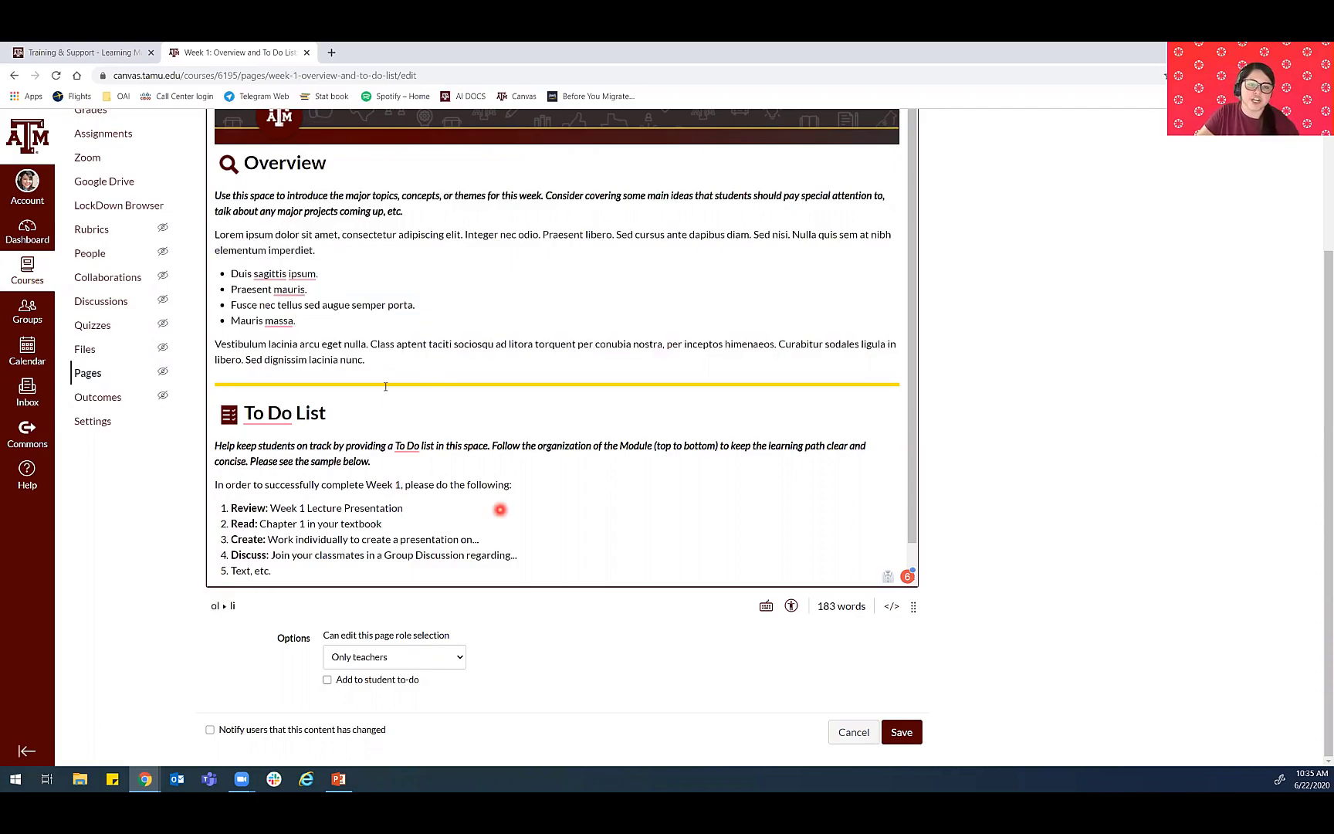
- Review the To Do List section of the Week 1 overview page and save the page
scroll(337, 349, down, 1)
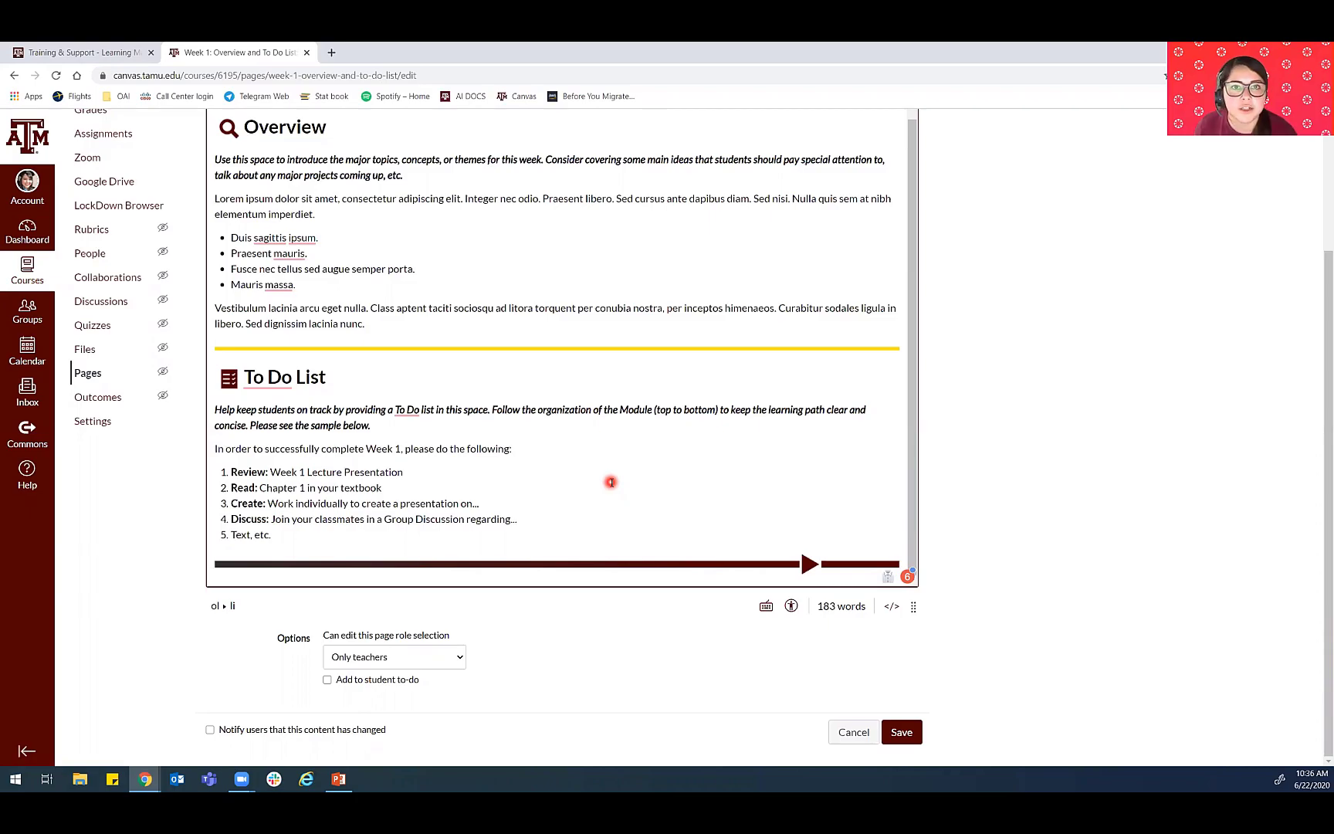
scroll(390, 286, up, 1)
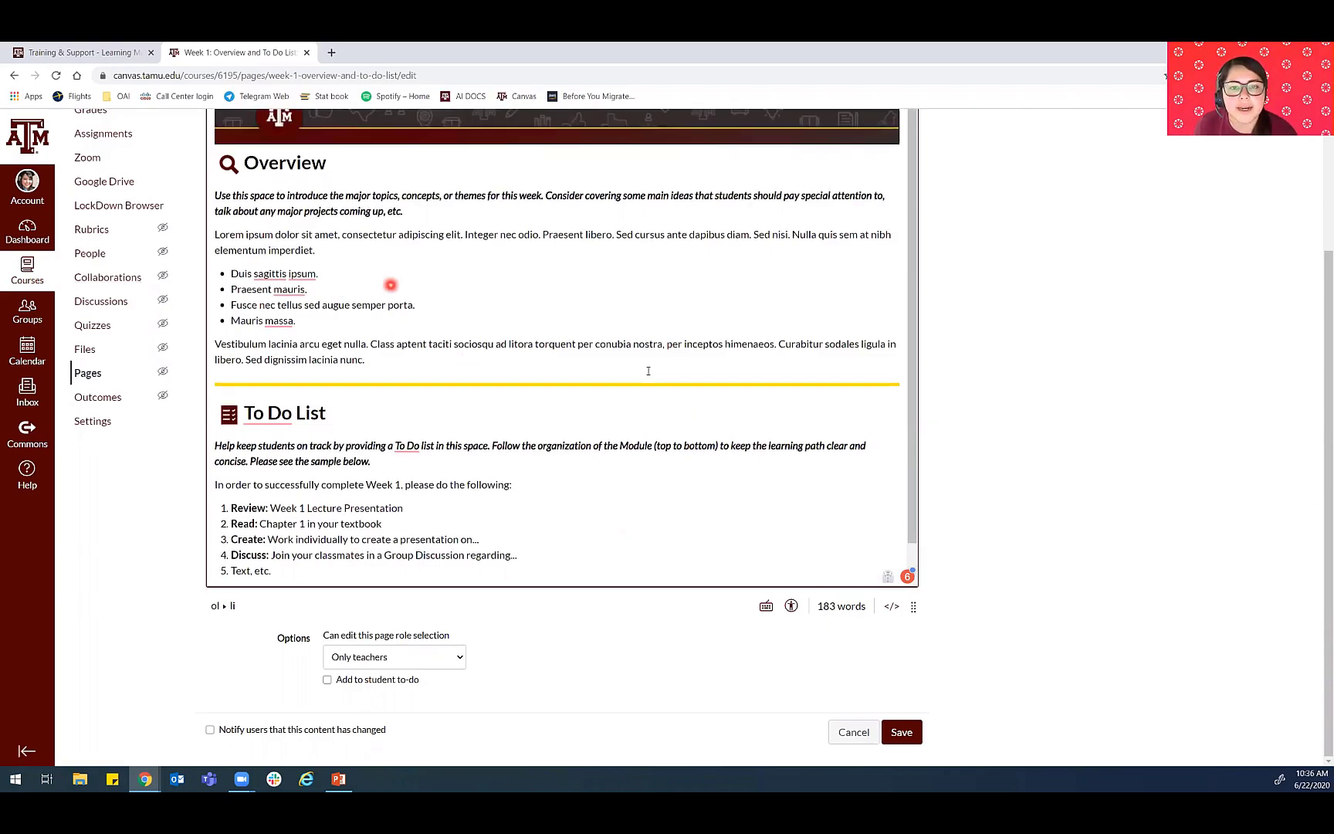
scroll(684, 421, up, 1)
scroll(902, 711, down, 1)
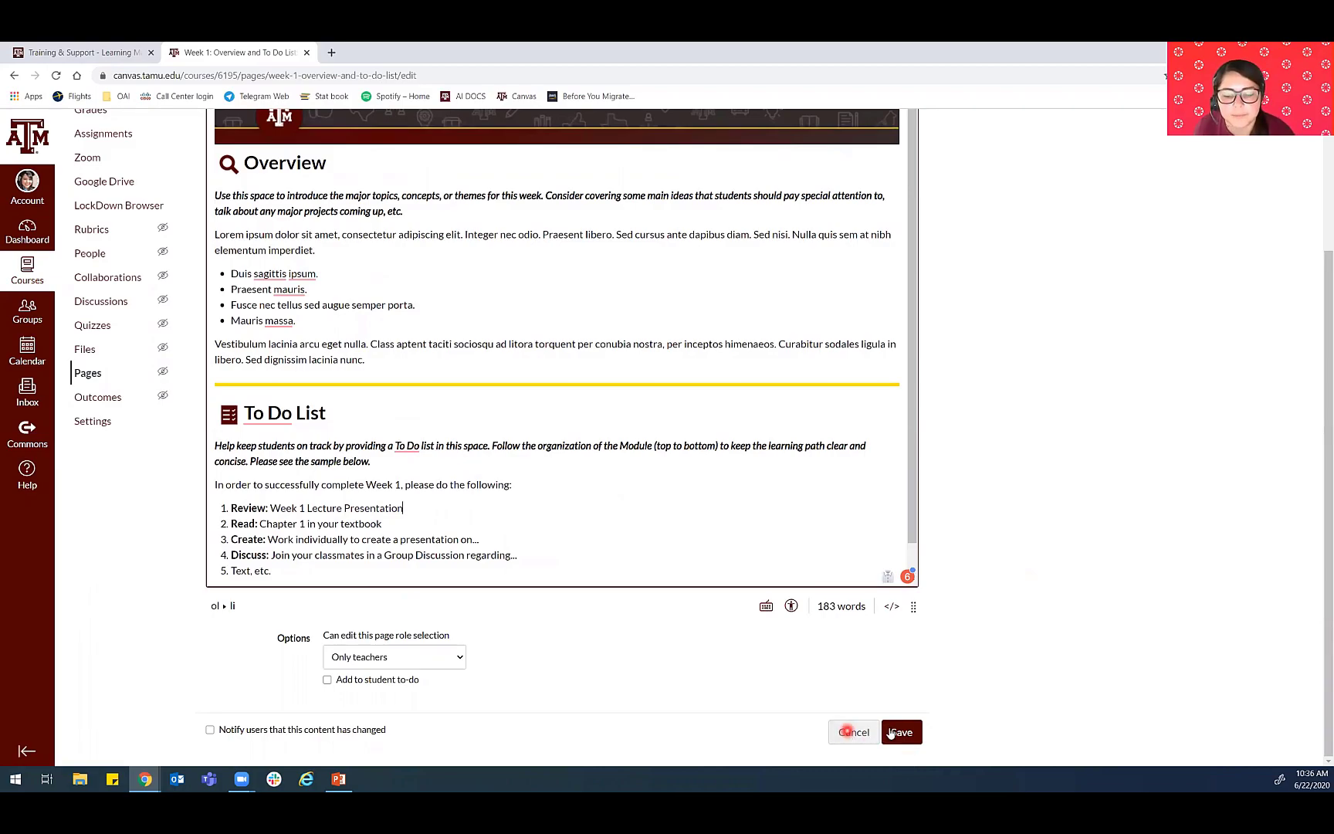
click(899, 732)
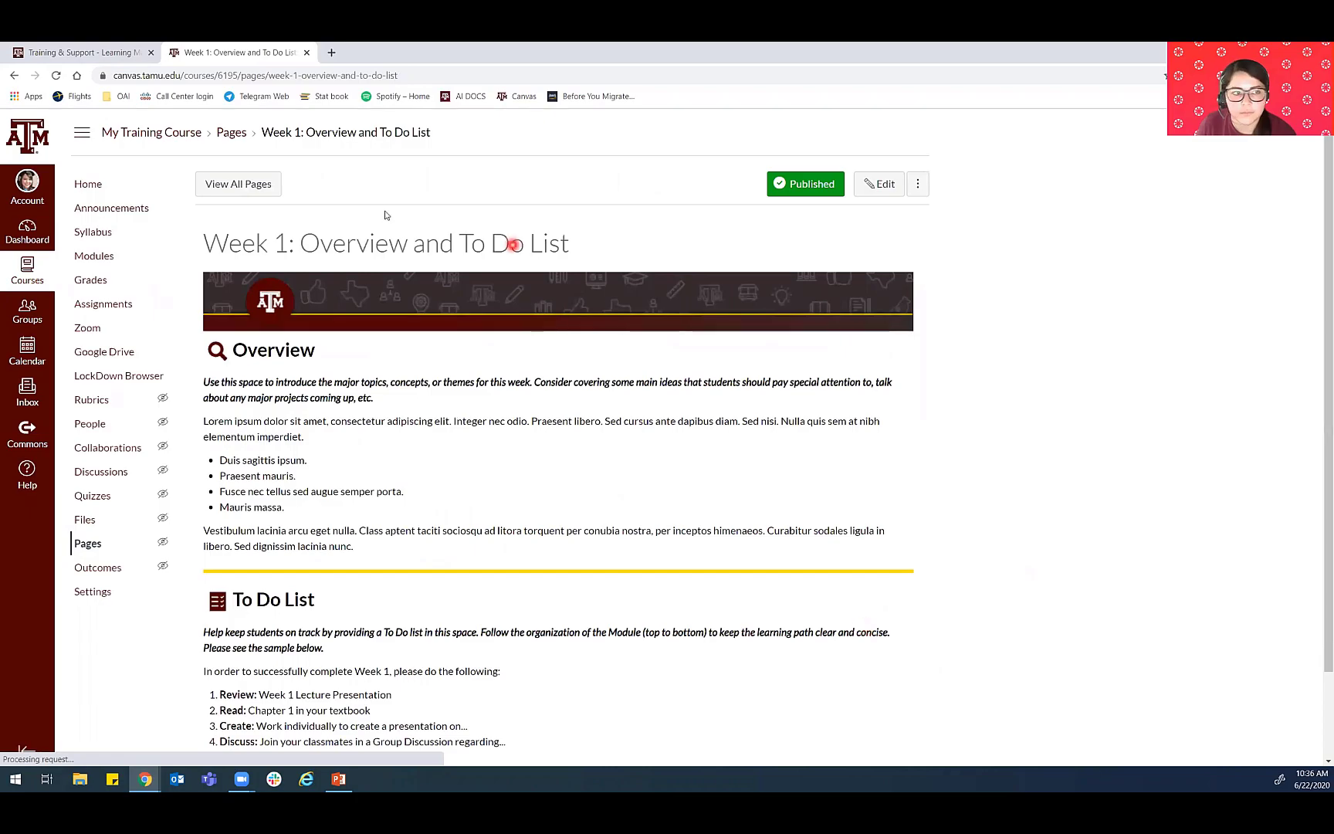
- Open the Week 1: Presentation page from the course modules for editing and enlarge its content editor
click(87, 258)
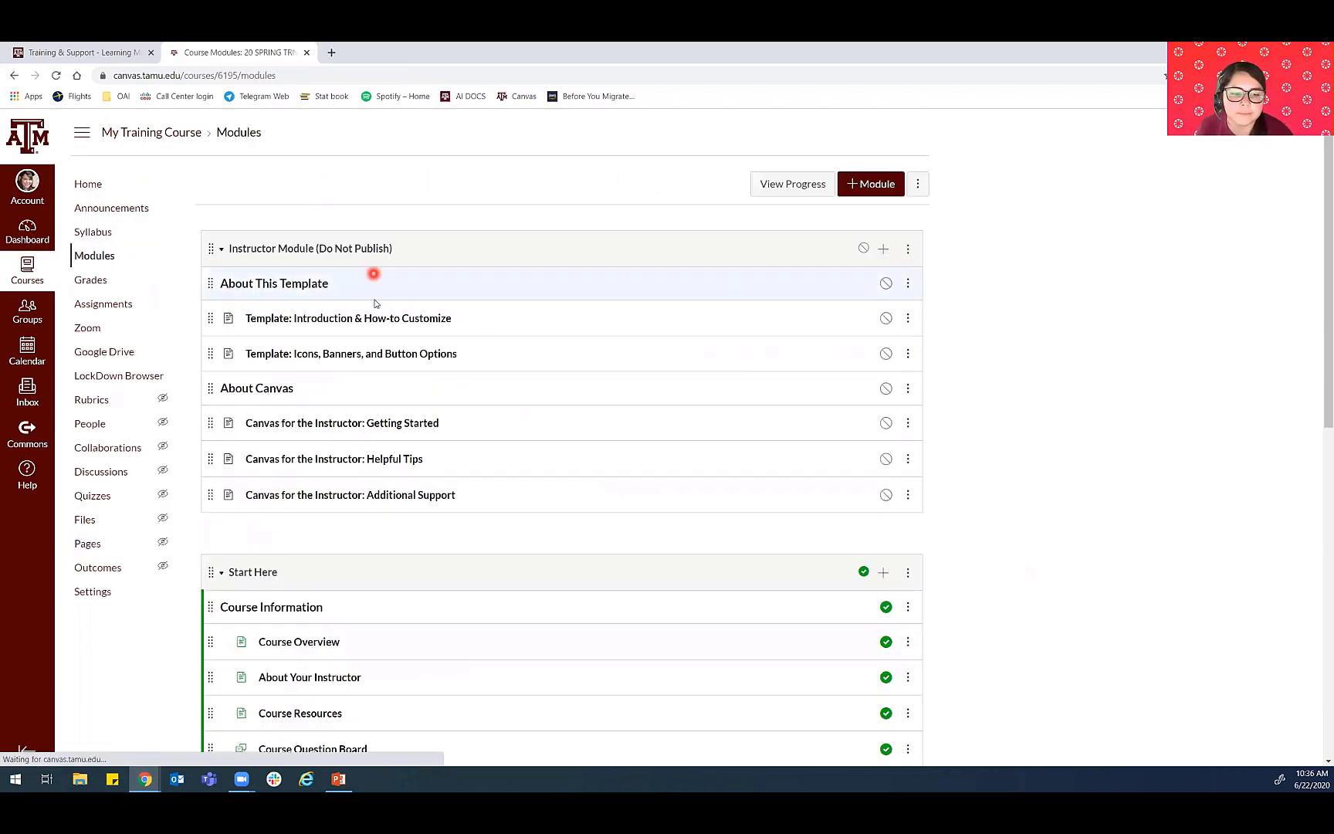
scroll(379, 301, down, 9)
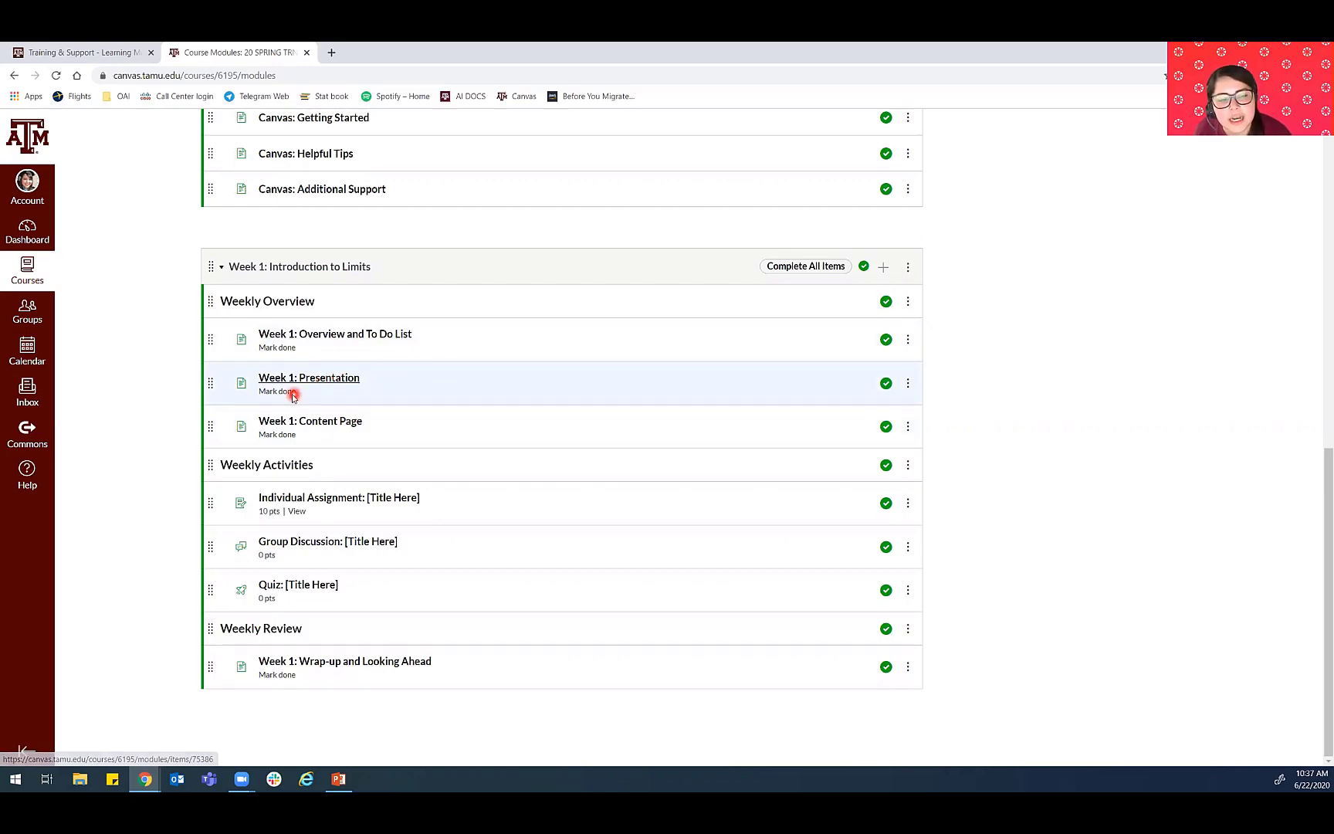
click(335, 380)
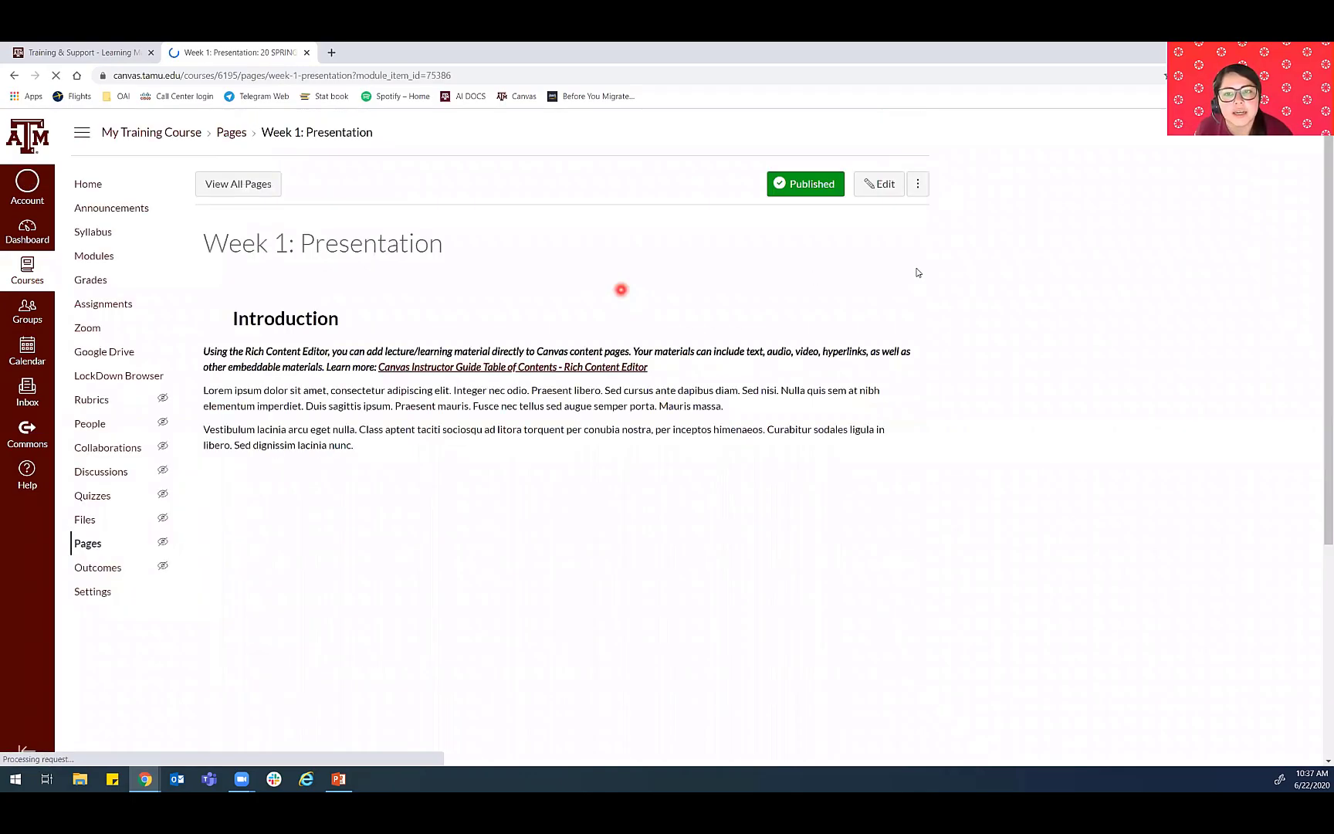
click(887, 186)
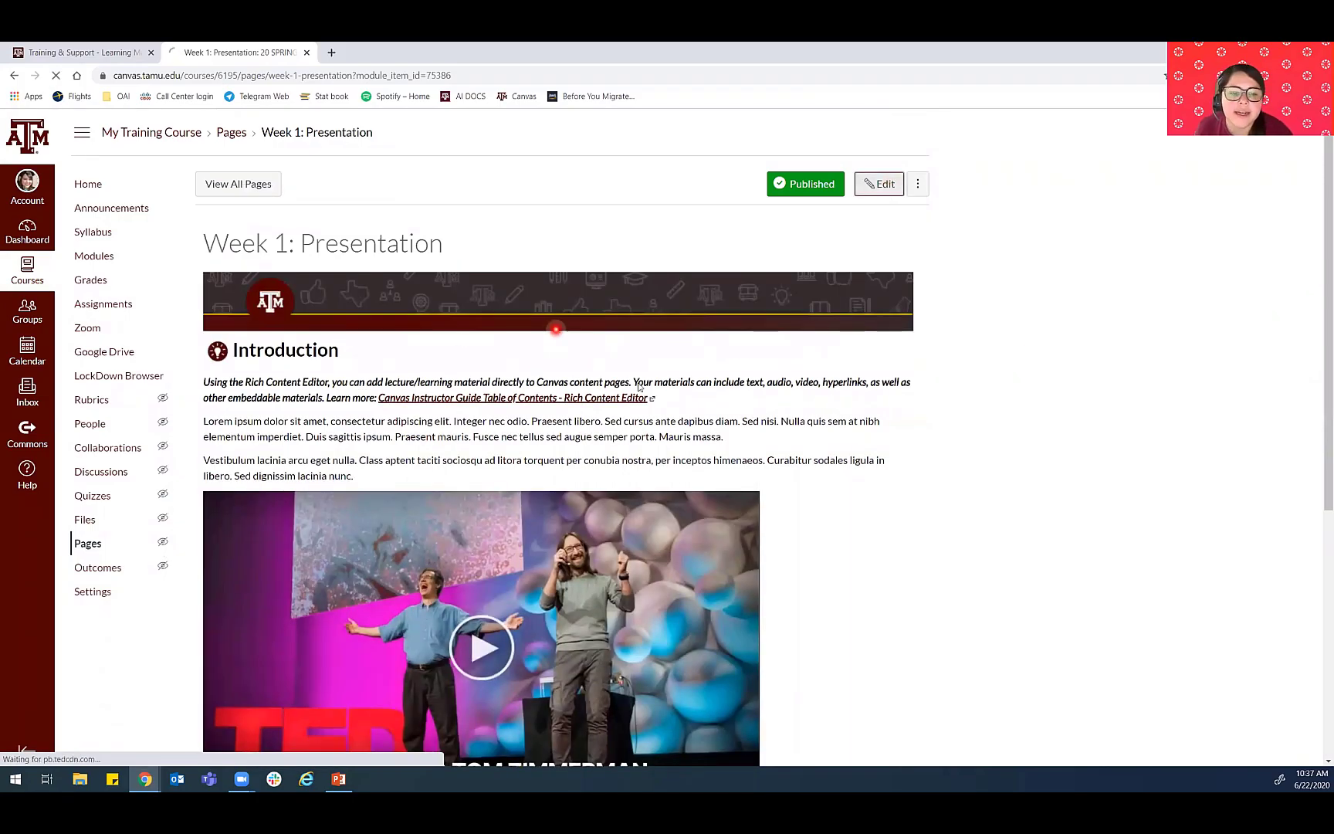
scroll(606, 544, down, 5)
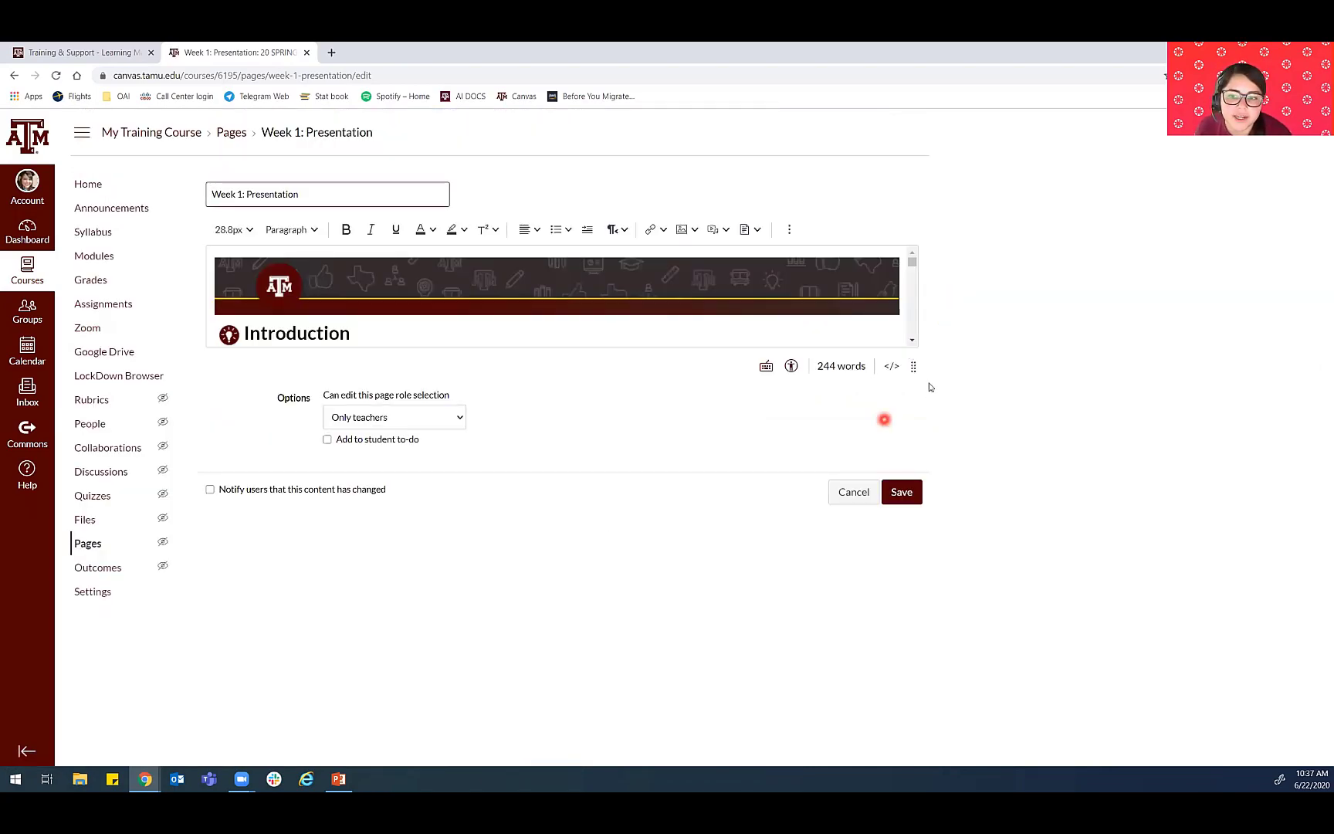
click(913, 365)
drag(914, 366, 911, 684)
scroll(595, 395, down, 2)
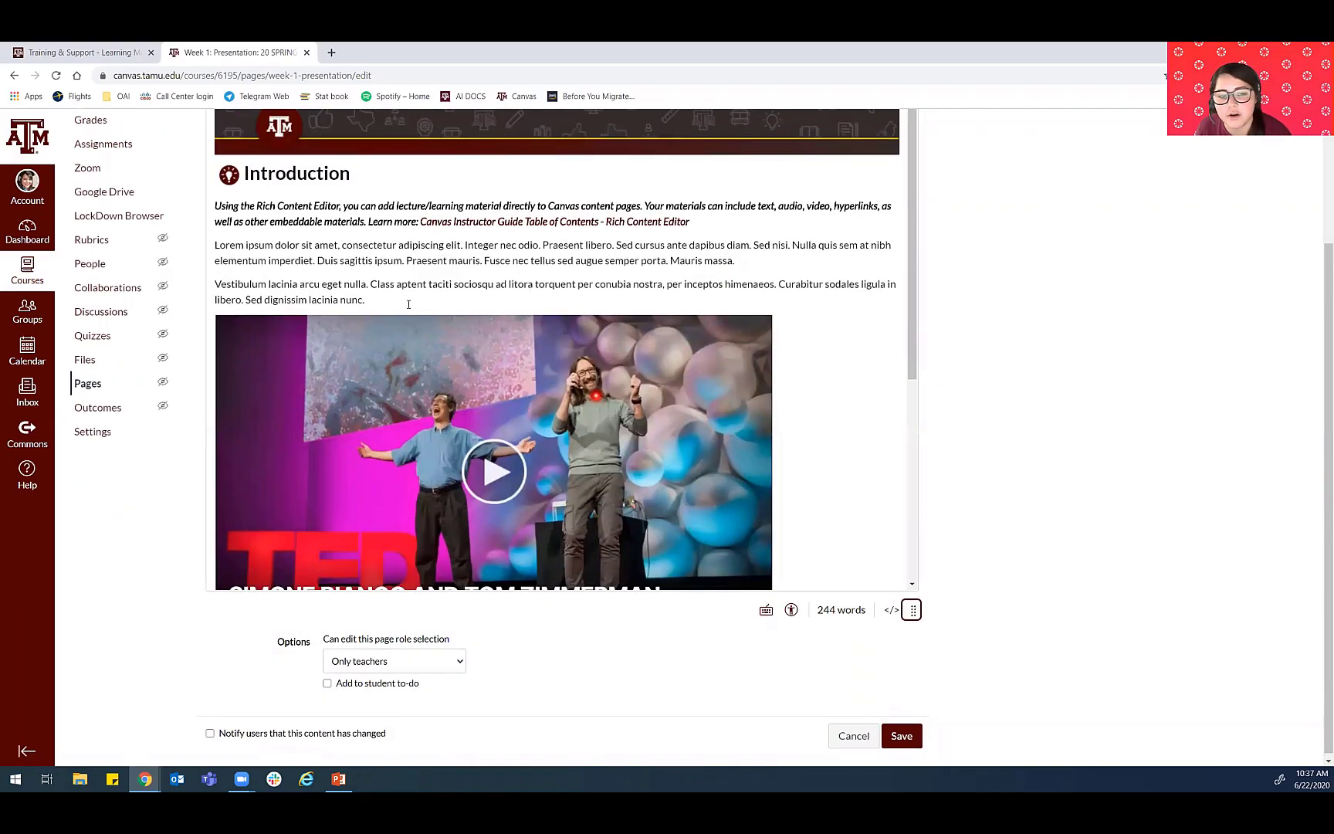
scroll(596, 395, up, 2)
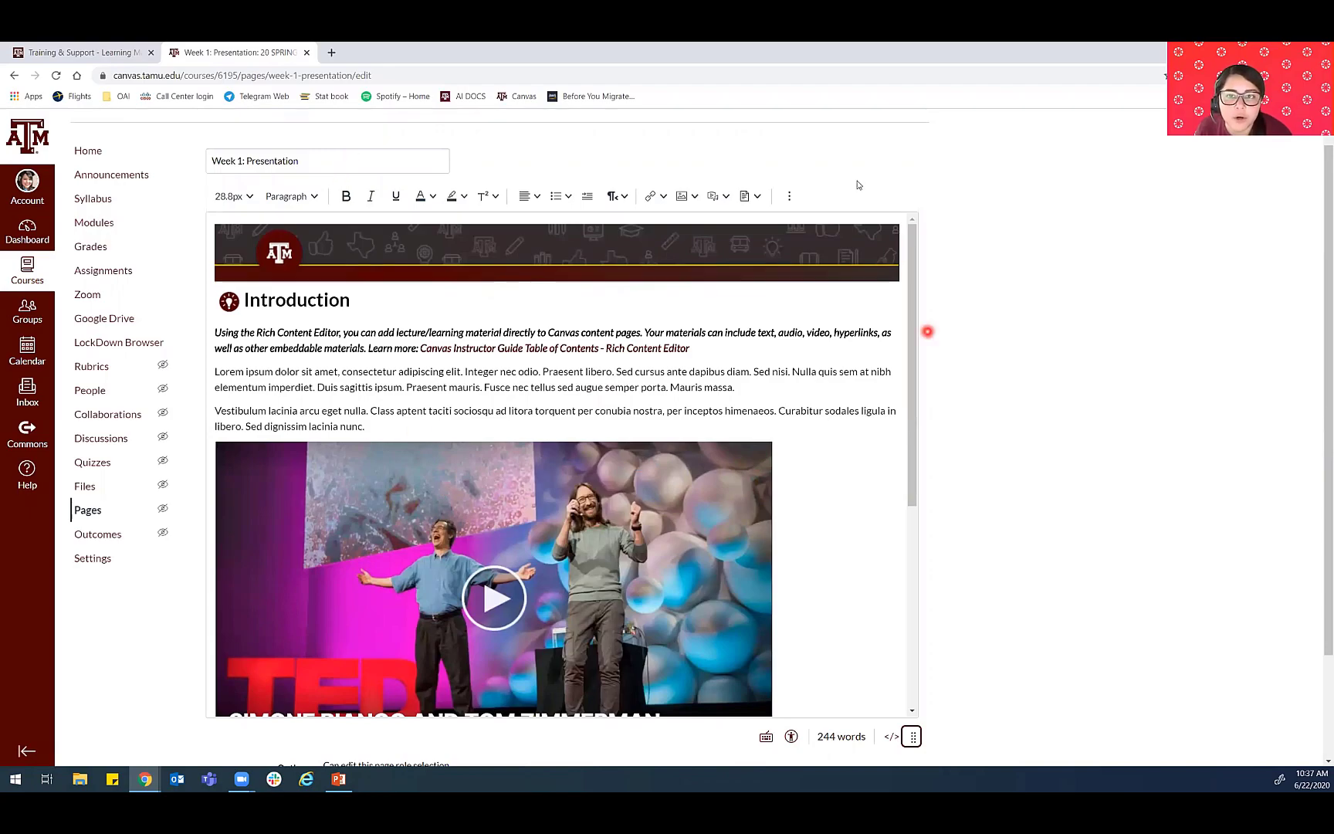
- Look through the editor's document insertion options and the presentation page's sample video, headings and additional resources
click(758, 198)
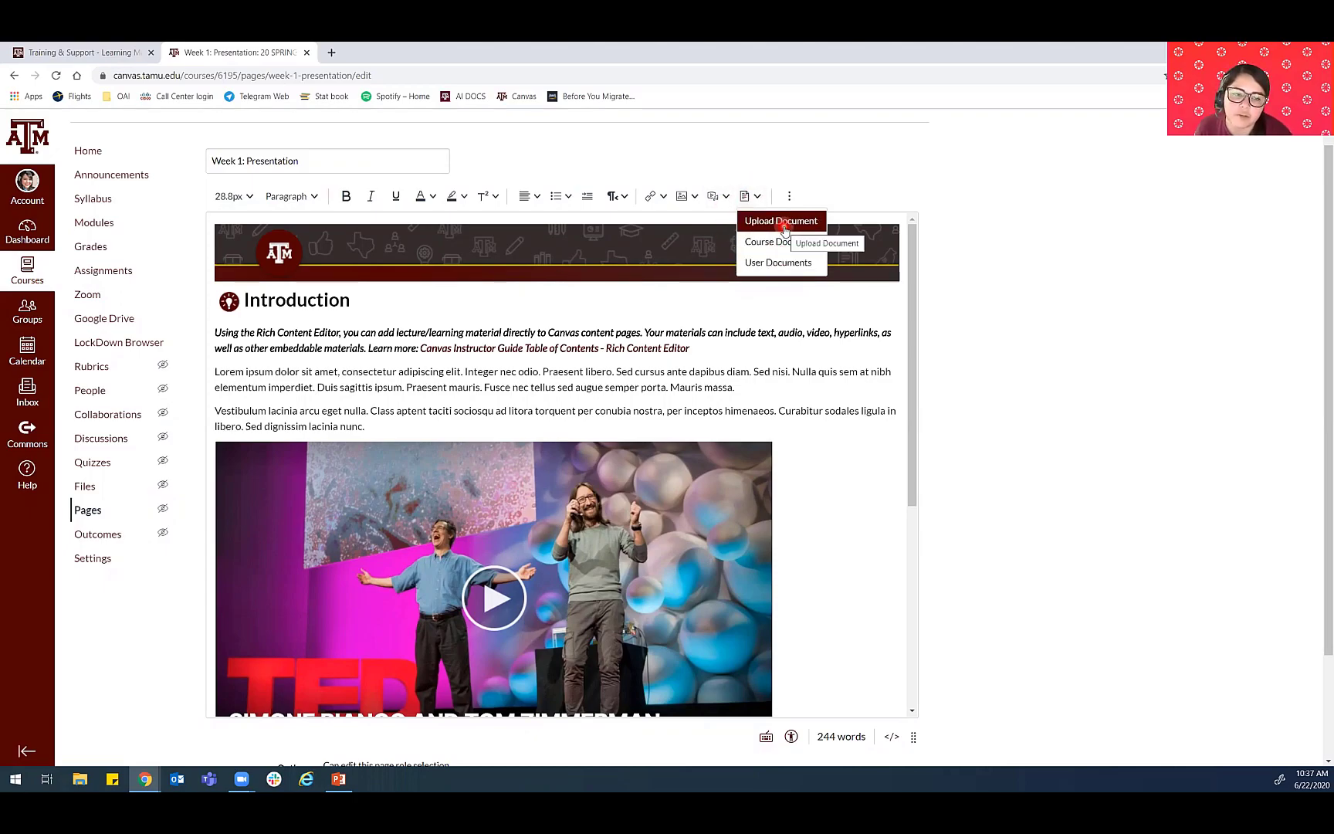
click(709, 542)
scroll(790, 516, down, 1)
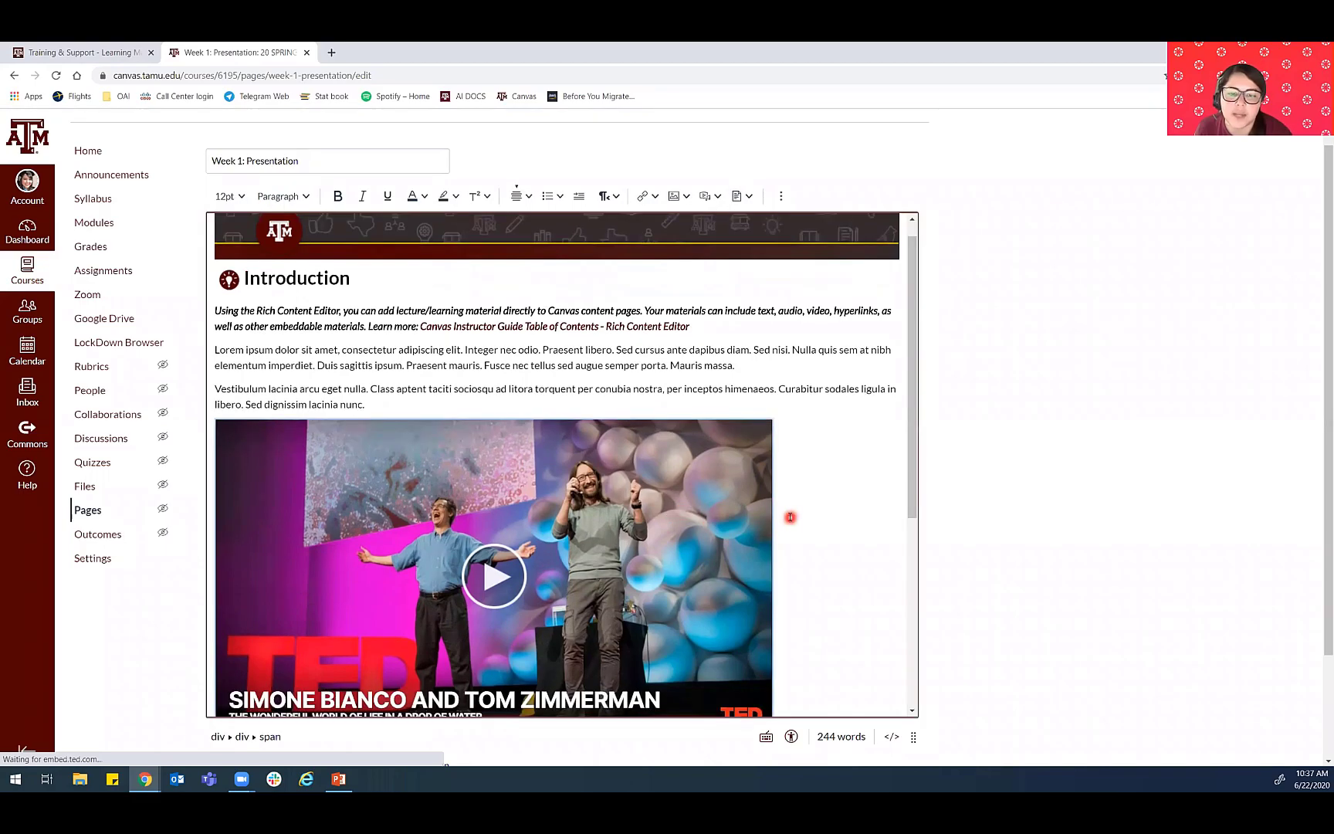
scroll(789, 517, down, 5)
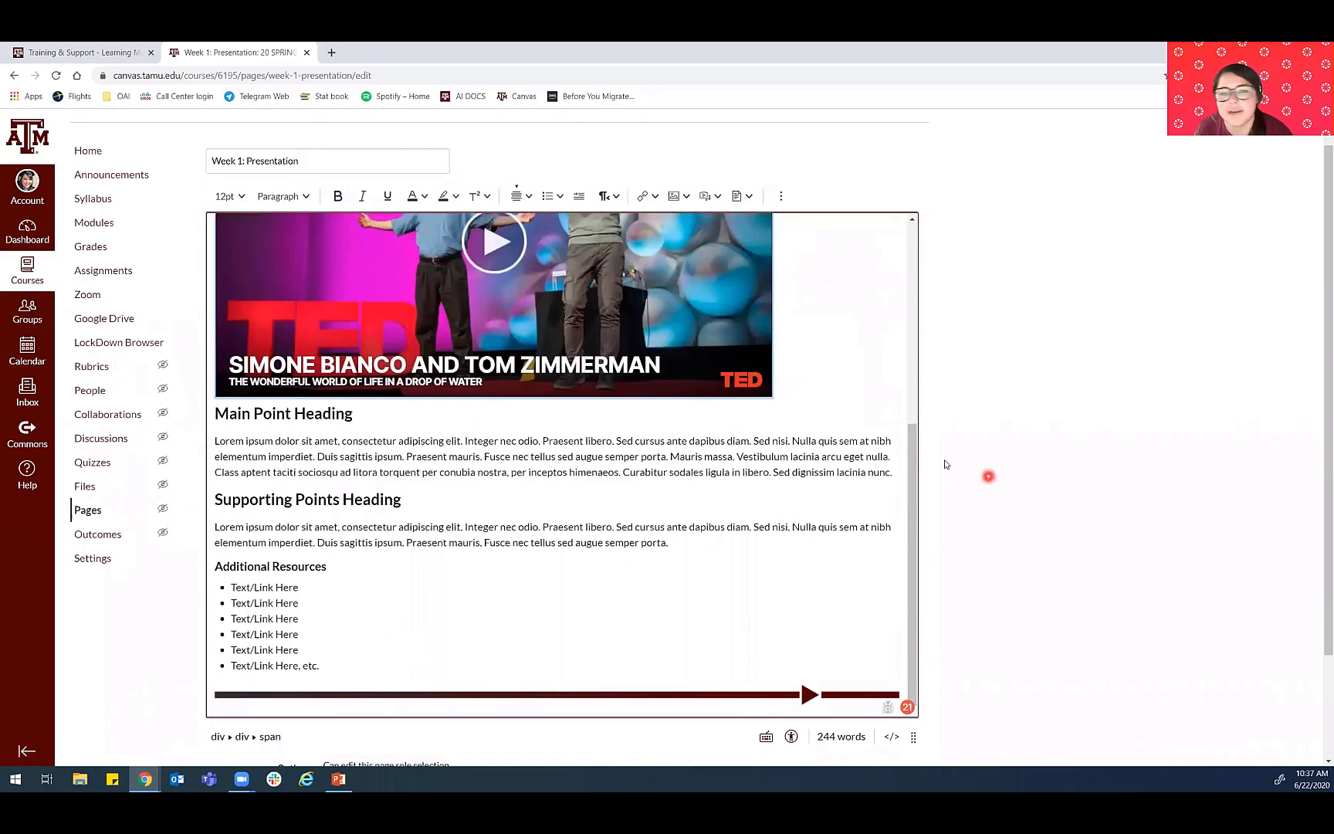
scroll(643, 458, down, 2)
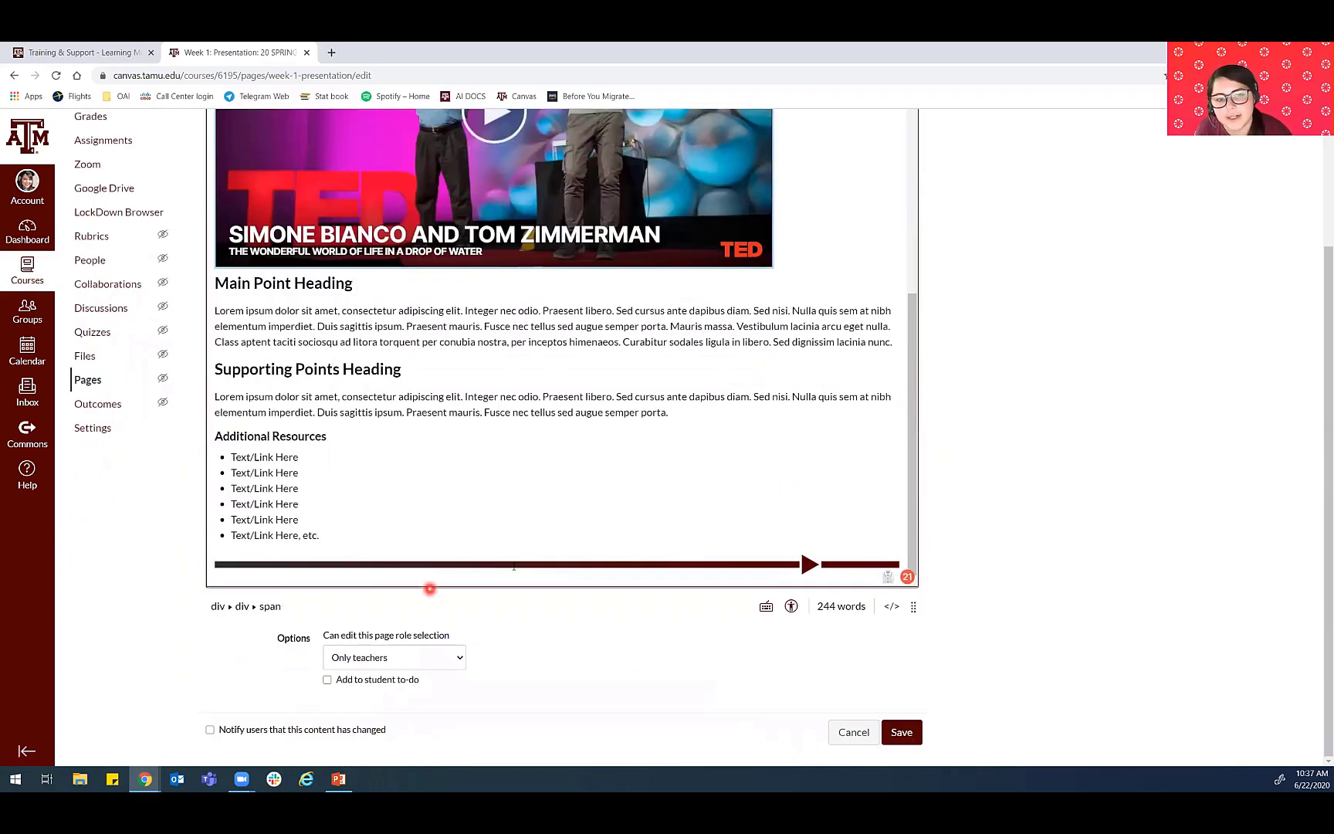
- Check the Week 1: Presentation page's title and introduction, and save the page
scroll(368, 345, up, 4)
scroll(368, 345, up, 4)
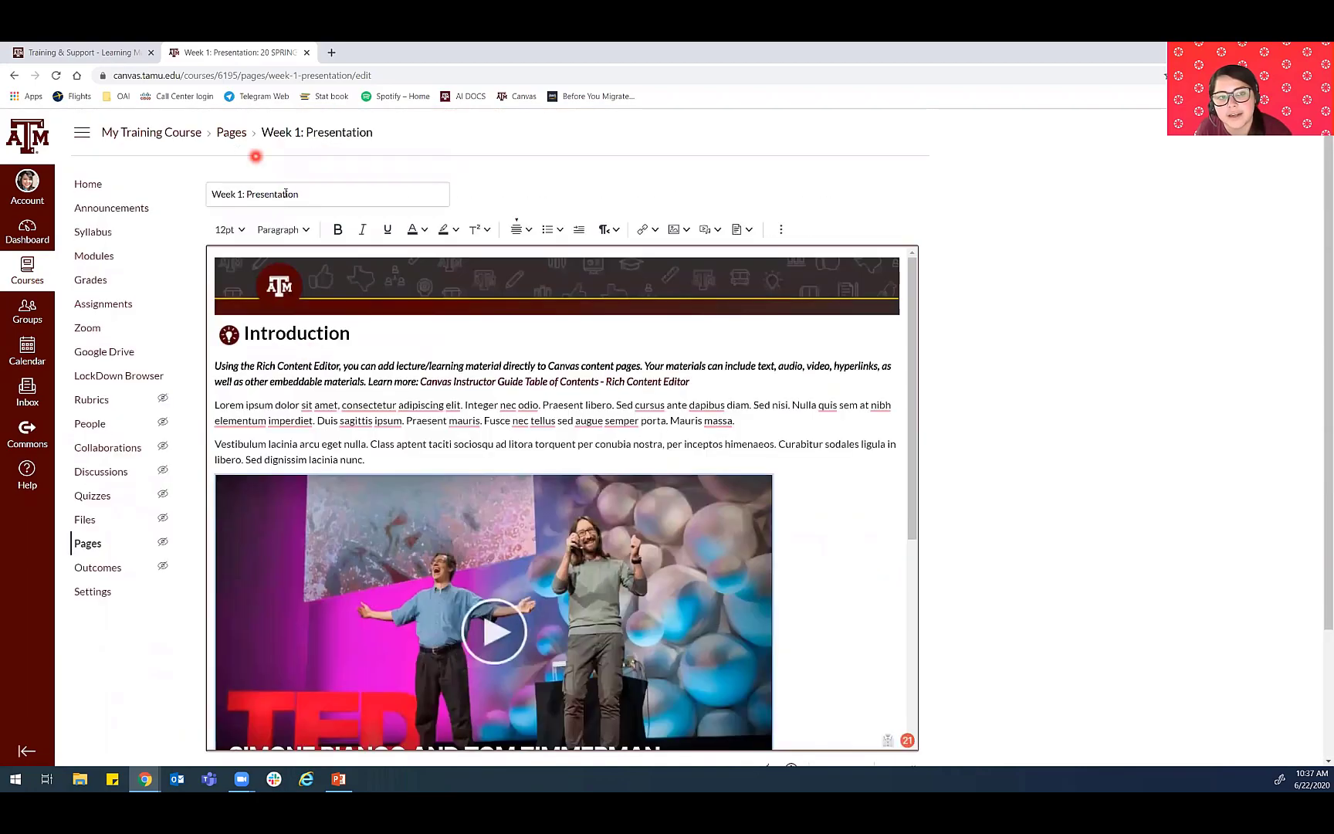
scroll(1042, 619, down, 2)
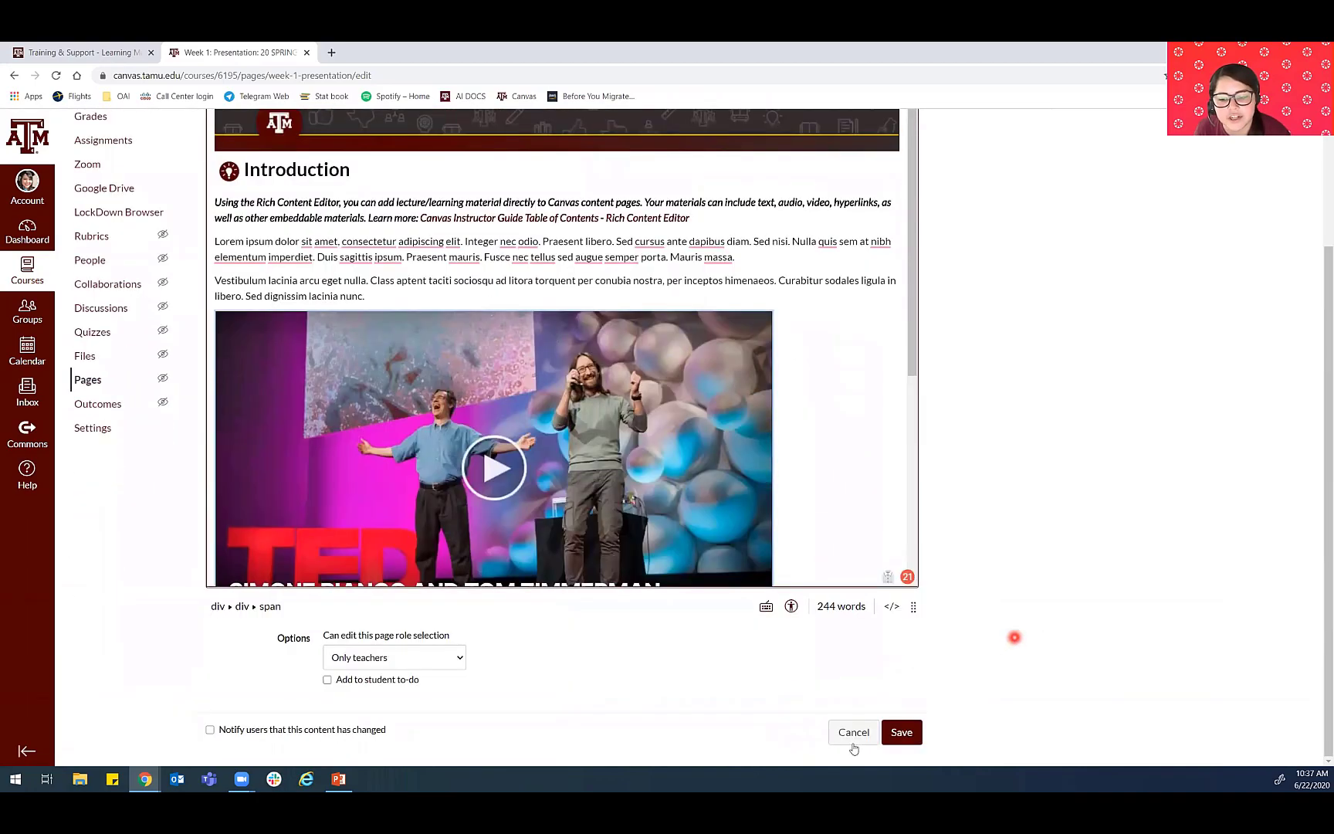
click(898, 731)
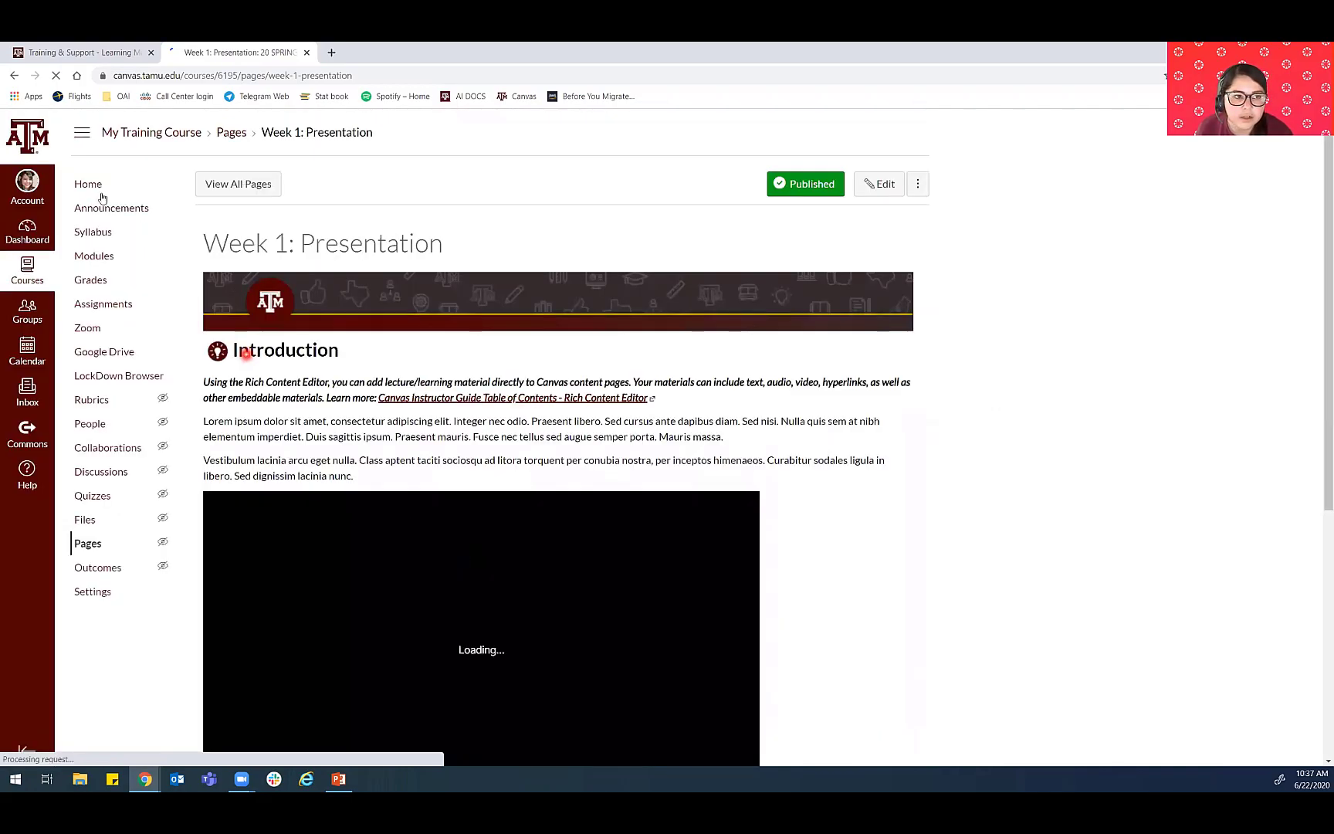
- Return to the course modules and review the Start Here and Week 1: Introduction to Limits items
click(89, 256)
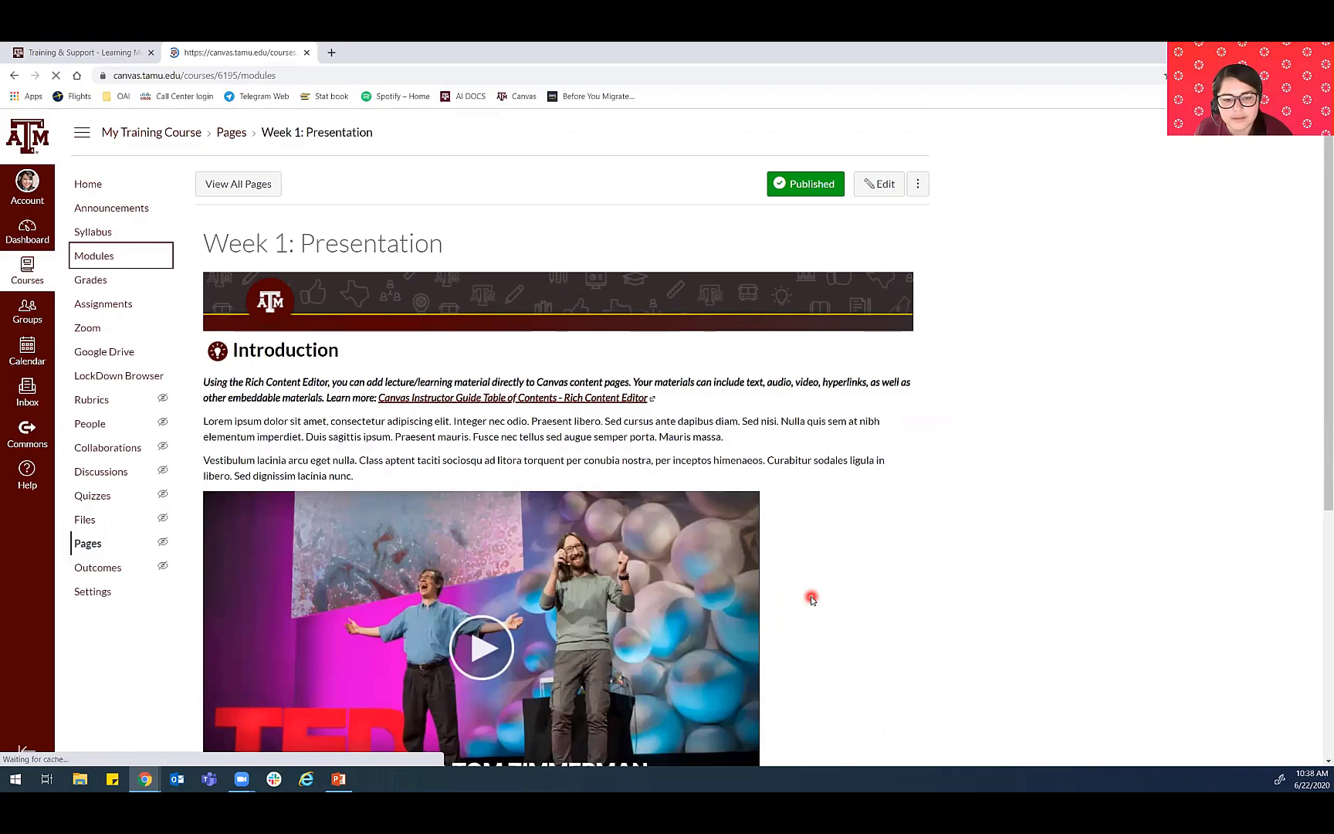
scroll(810, 595, down, 15)
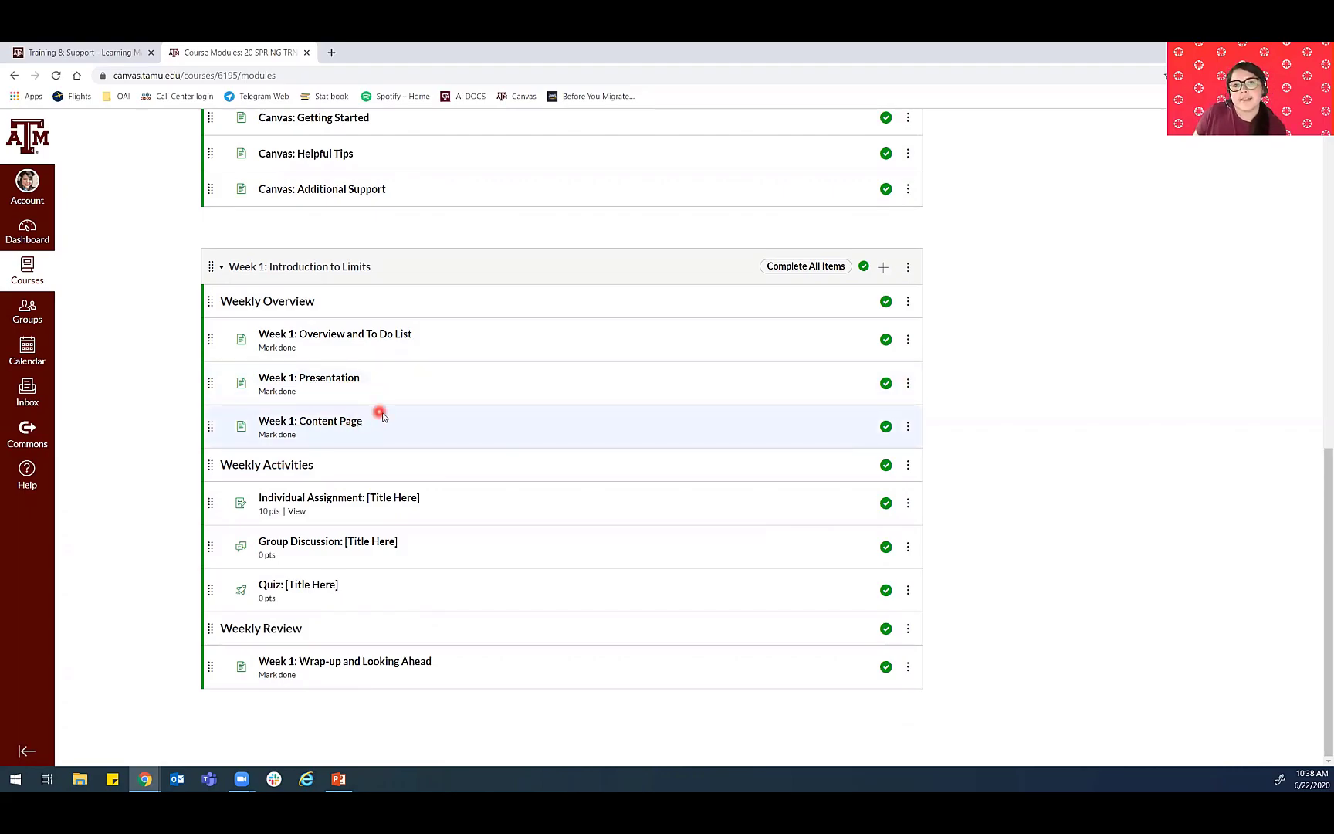
scroll(416, 475, up, 5)
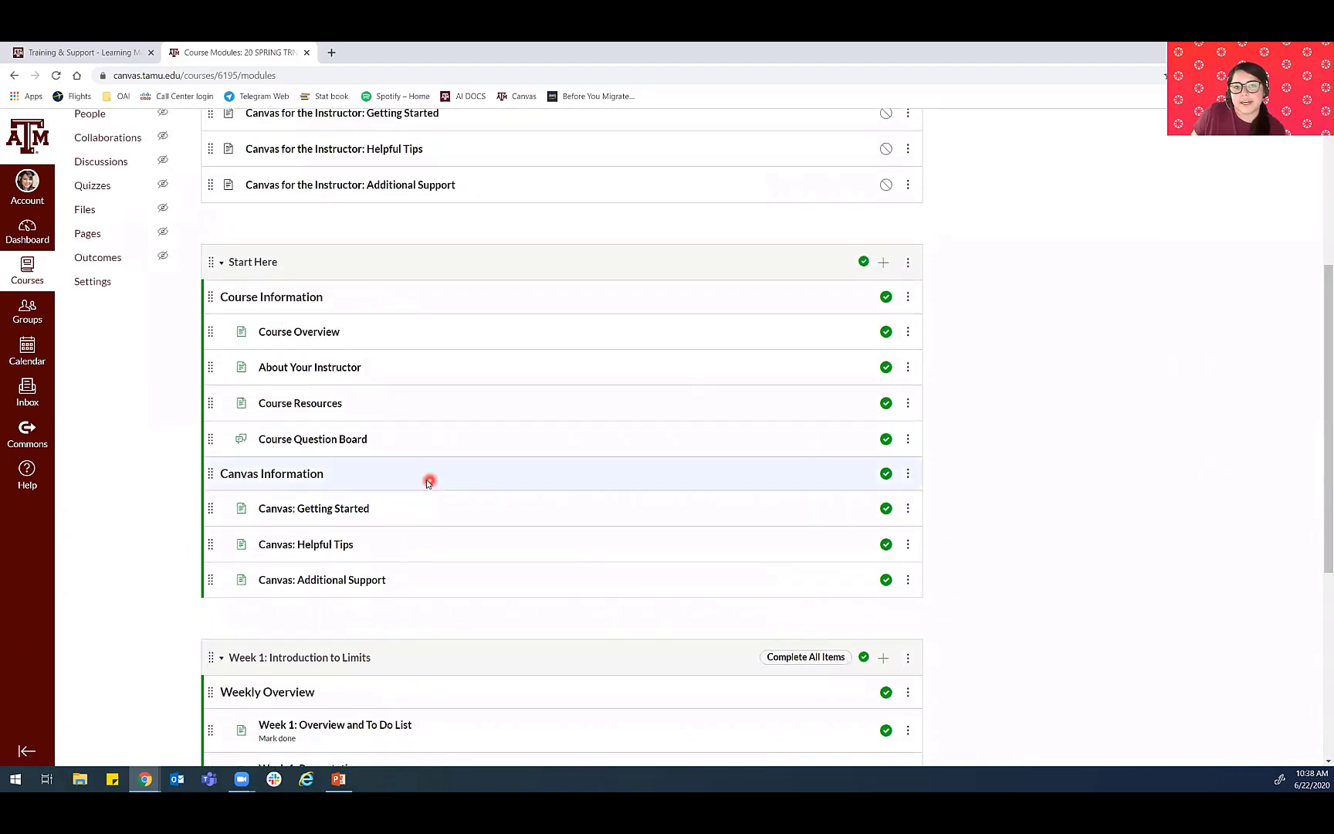
scroll(414, 480, down, 4)
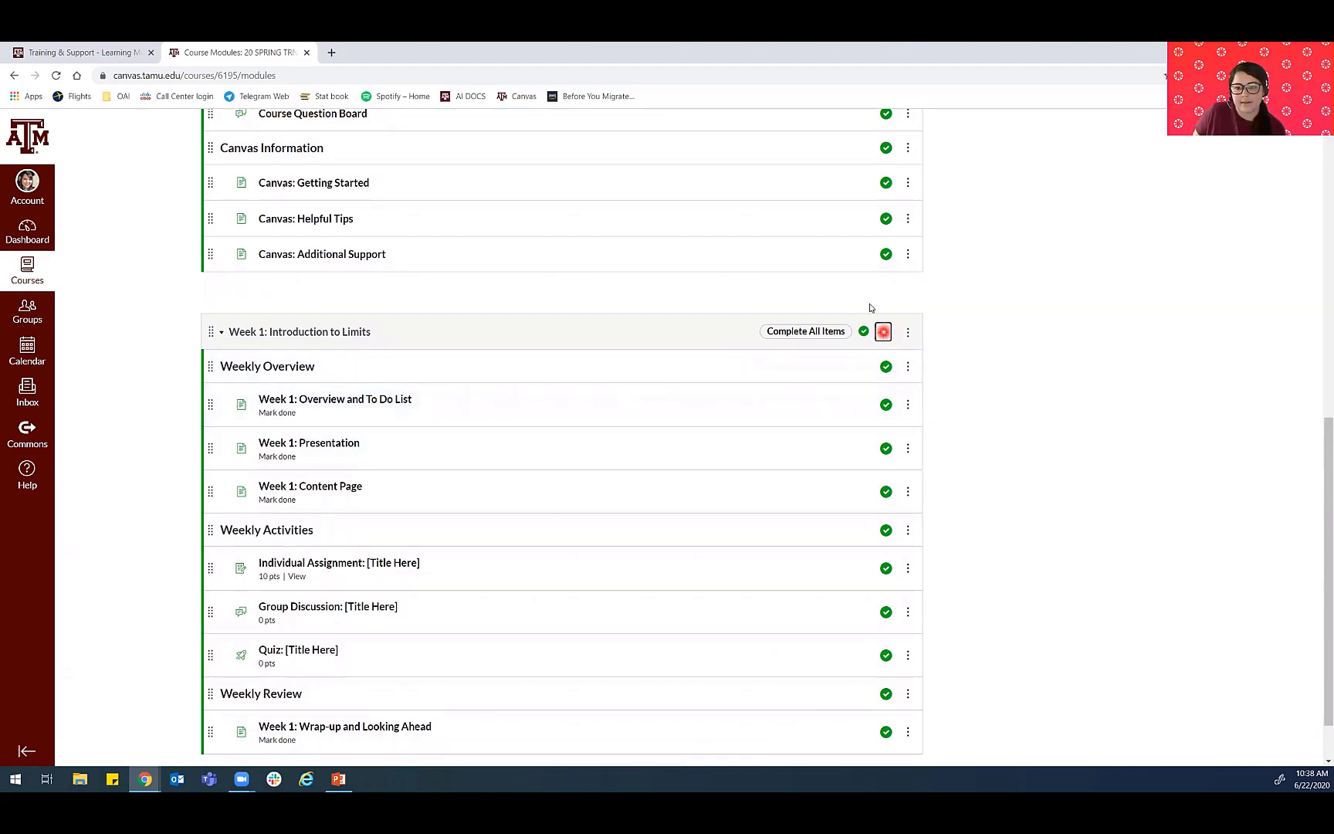
- Start adding an item to the Week 1: Introduction to Limits module as a new page
click(883, 332)
click(480, 332)
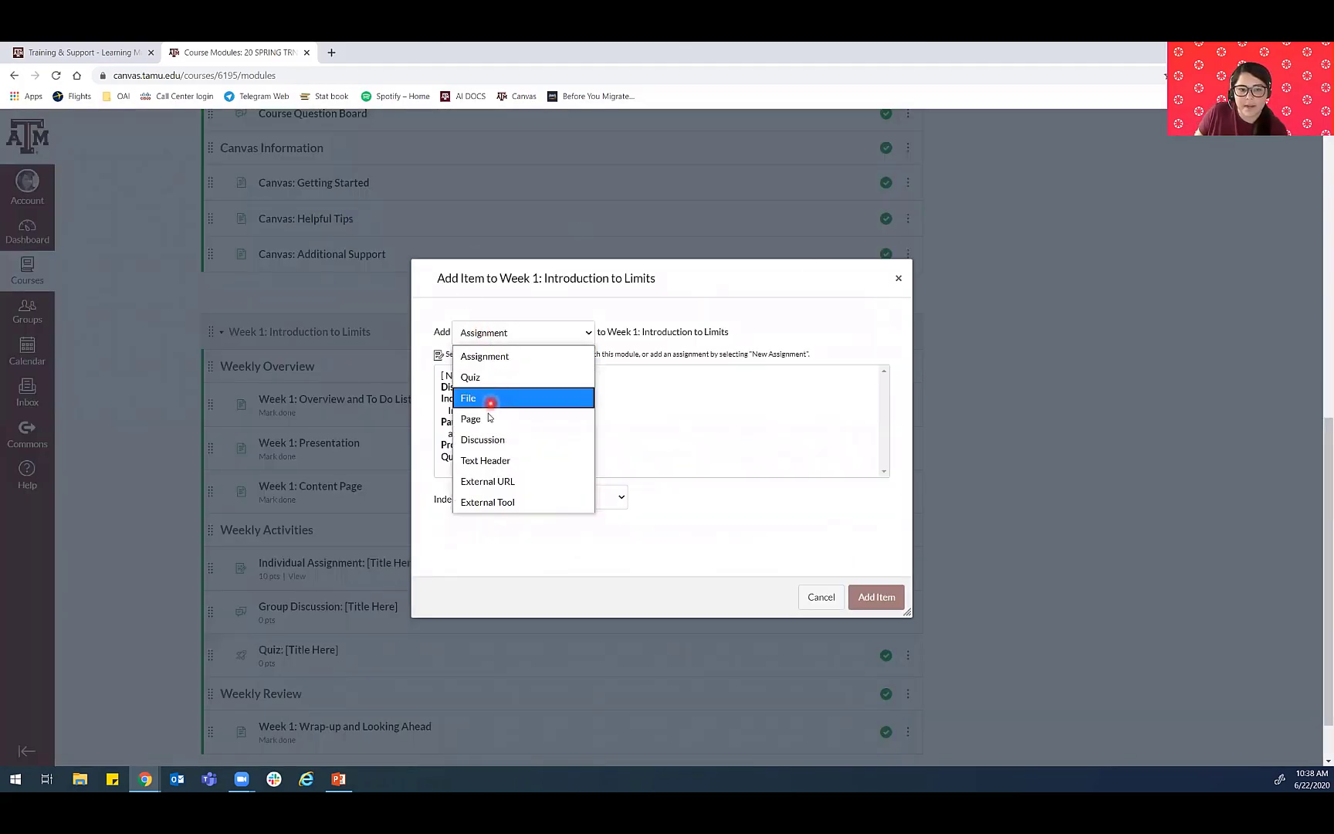
click(487, 416)
click(482, 376)
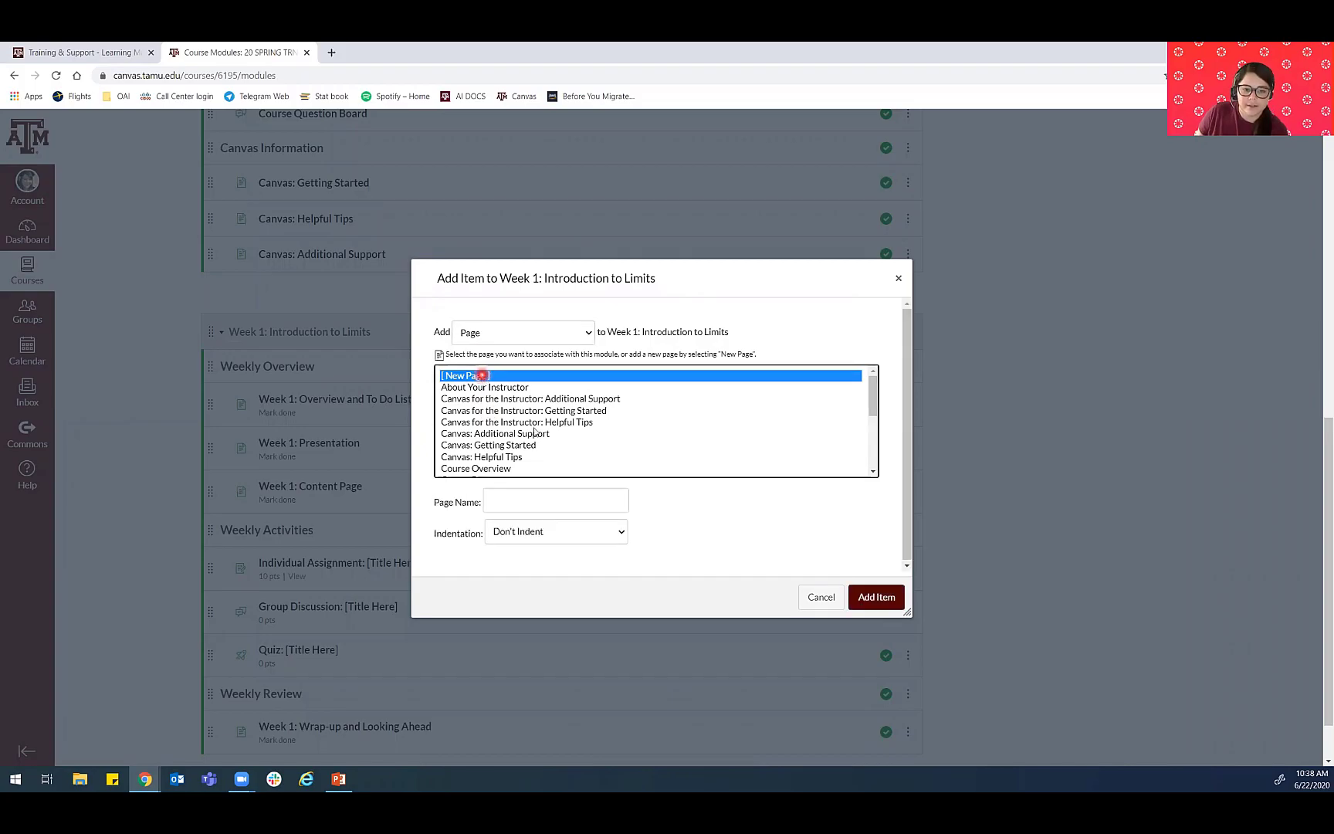
- Name the new page "Week 1: Additional Resources" and add it to the Week 1: Introduction to Limits module
click(551, 507)
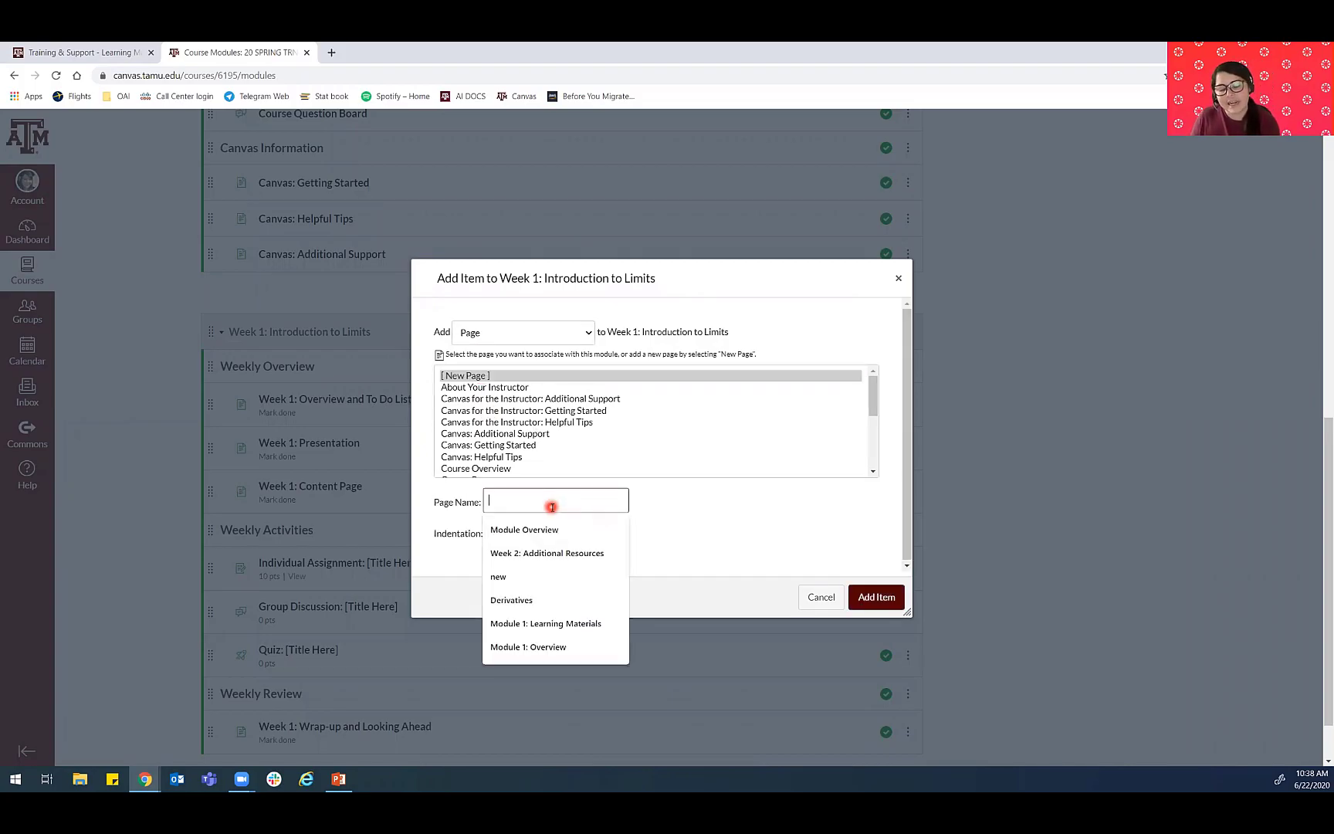
text(wEEK 1)
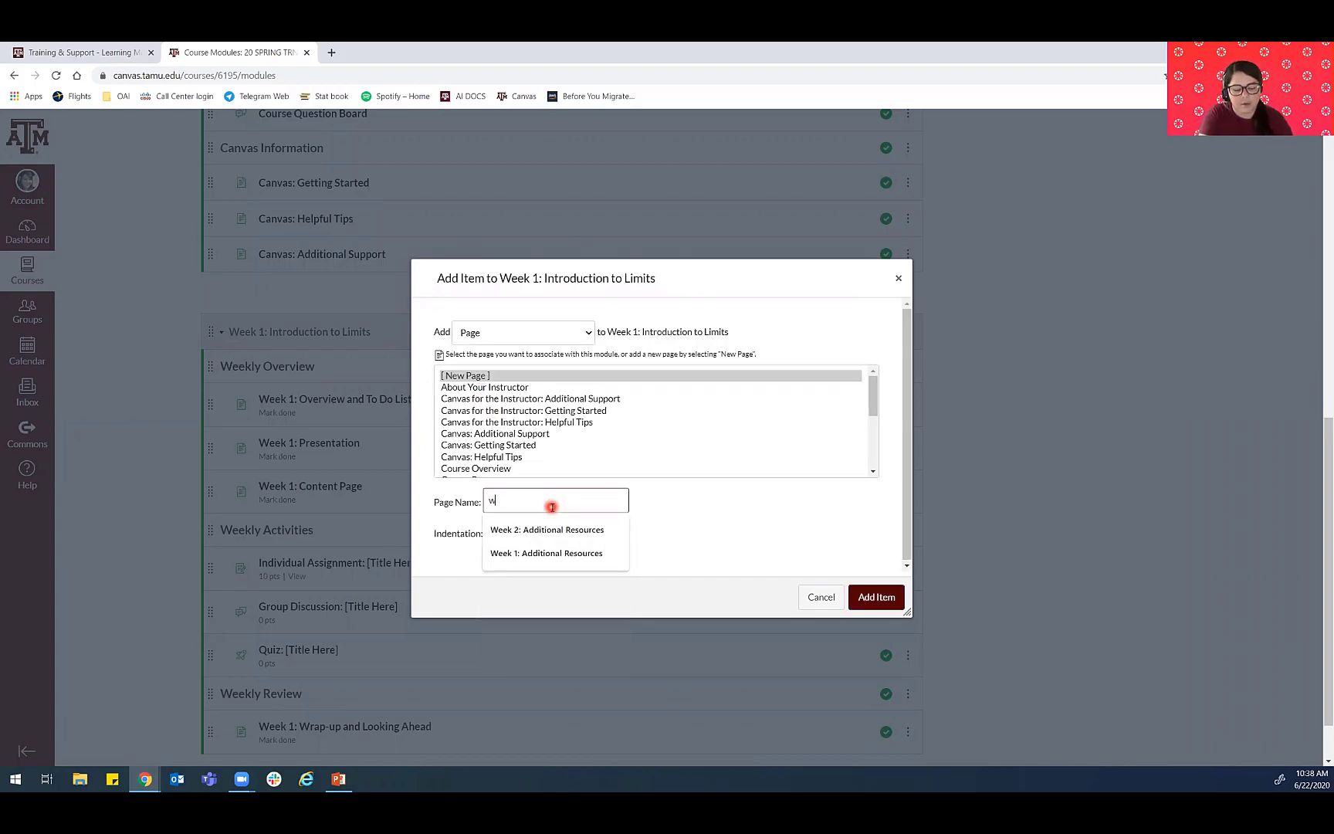
key(BackSpace)
key(BackSpace)
key(BackSpace)
key(BackSpace)
key(BackSpace)
key(BackSpace)
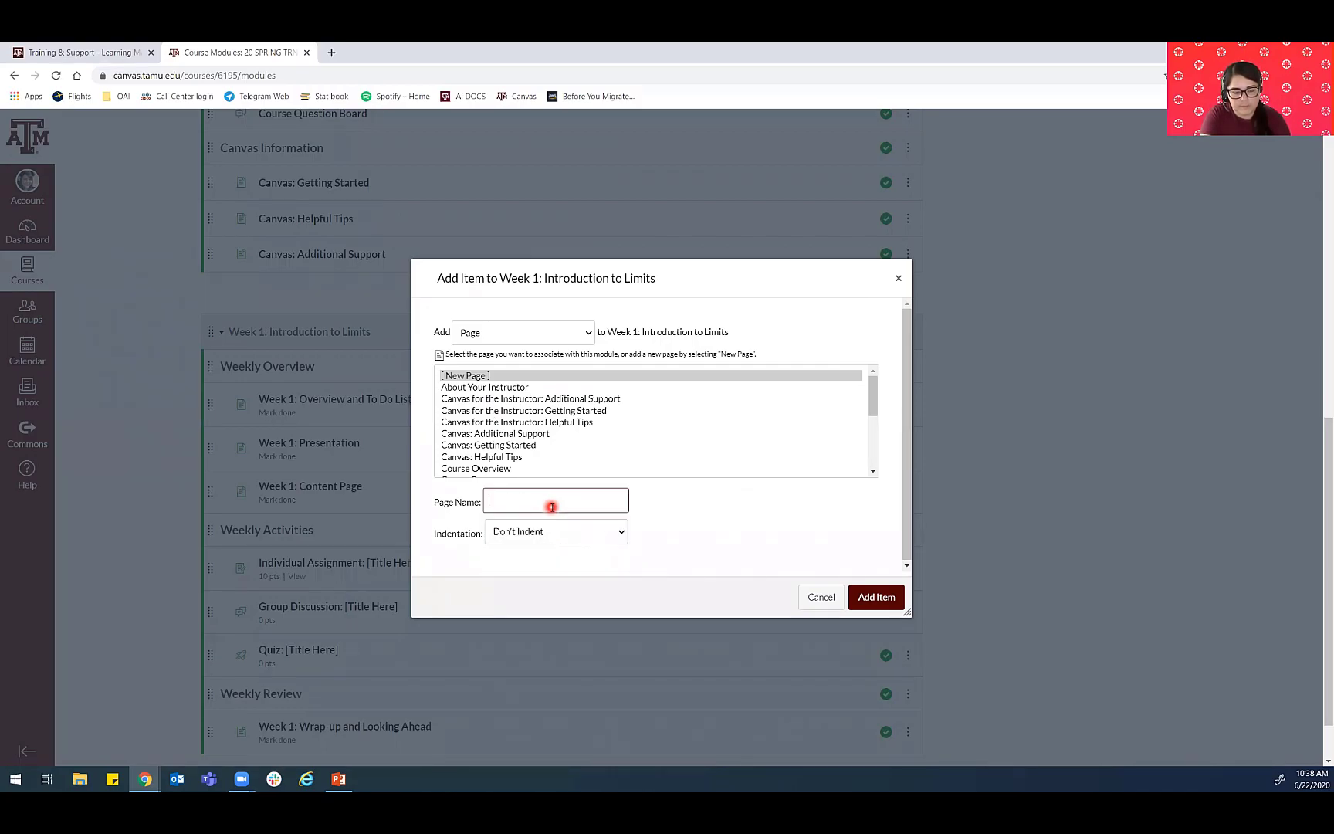
text(Week 1: Additional R)
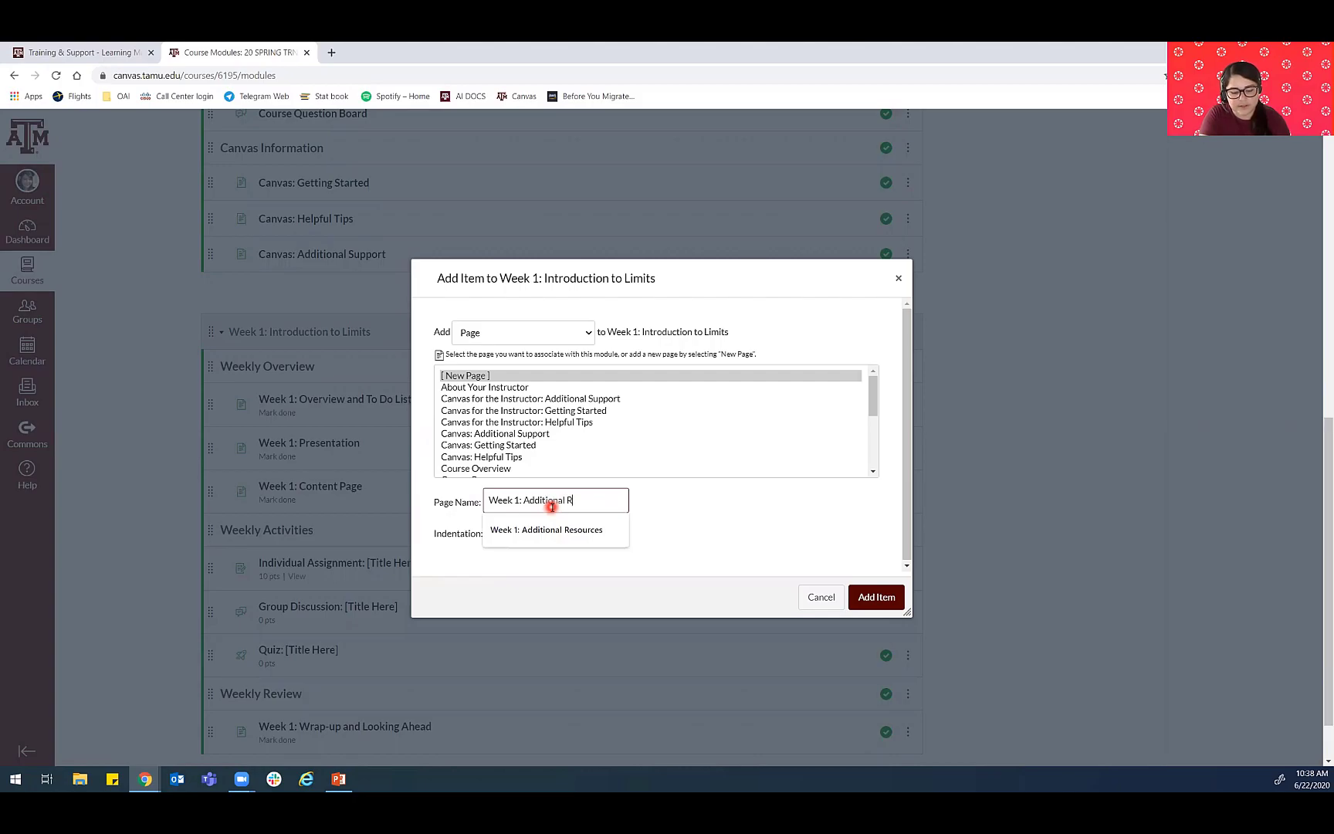
text(esources)
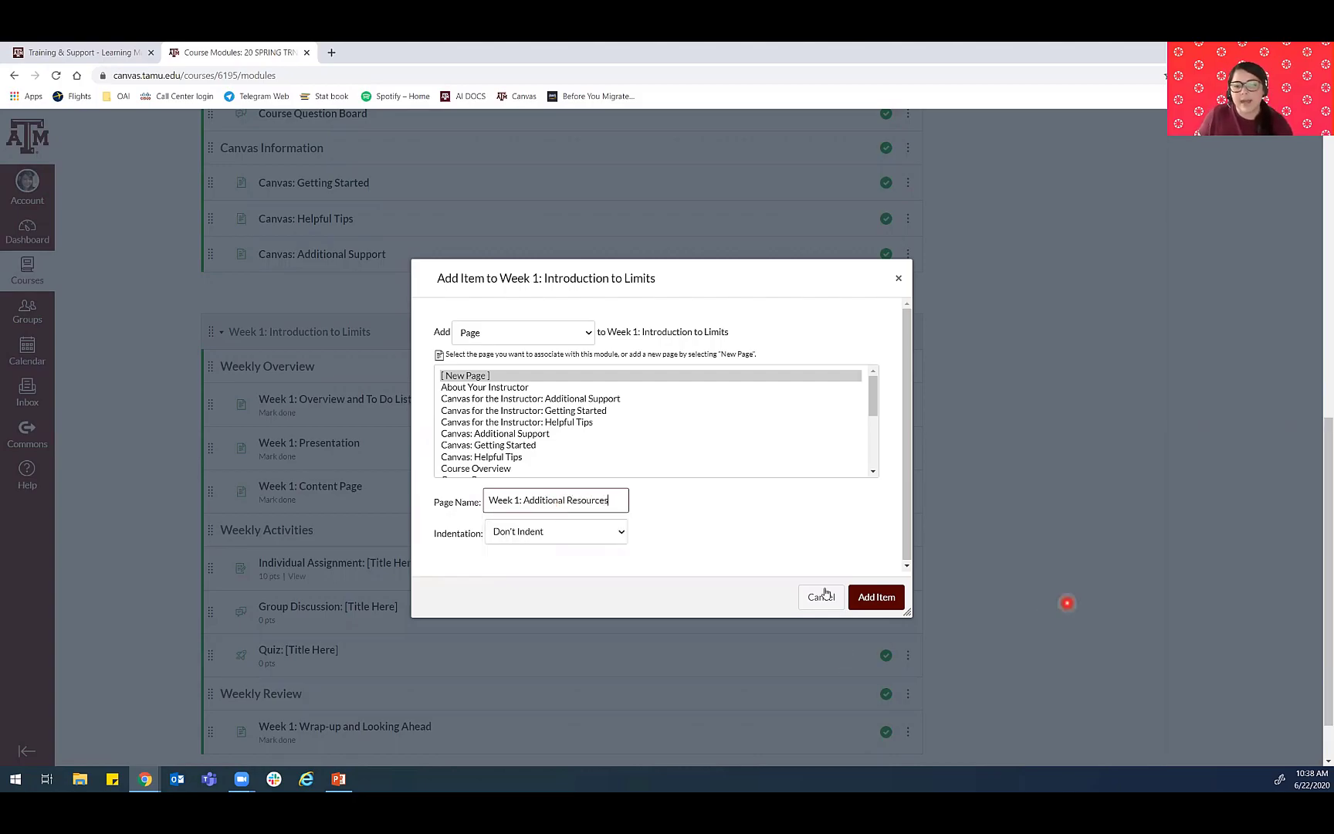
click(876, 596)
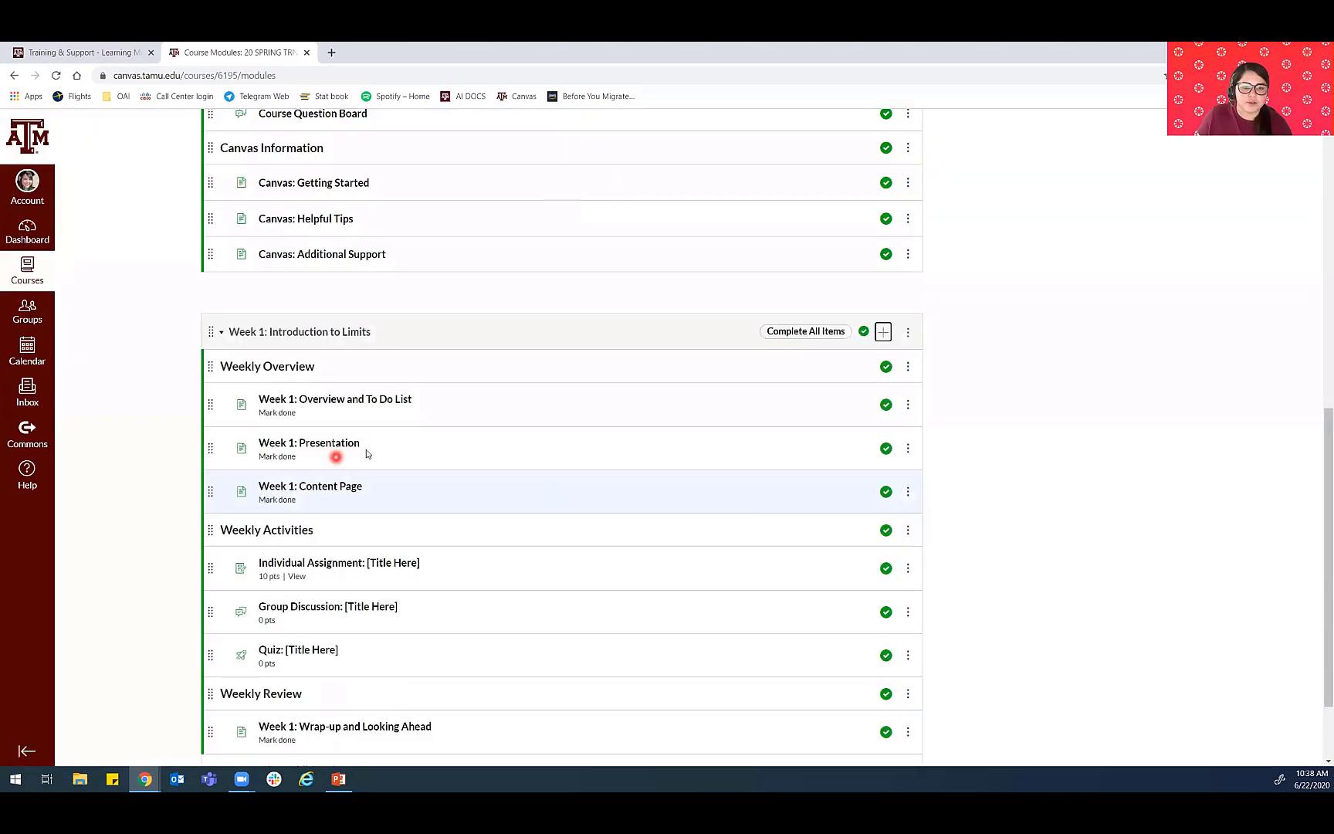
- Move the Week 1: Additional Resources page directly below Week 1: Content Page and increase its indent by one level
scroll(278, 397, down, 1)
scroll(278, 396, down, 1)
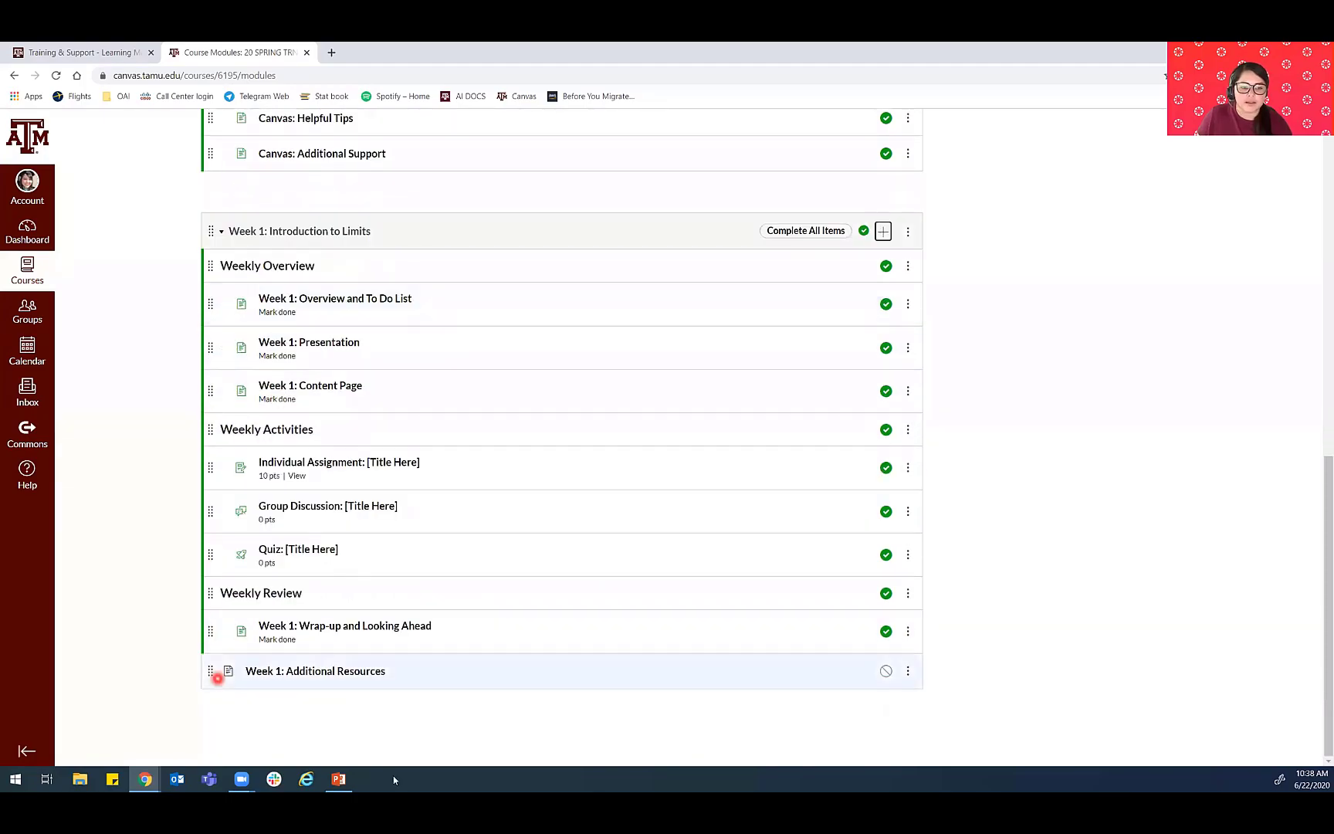
drag(347, 671, 336, 520)
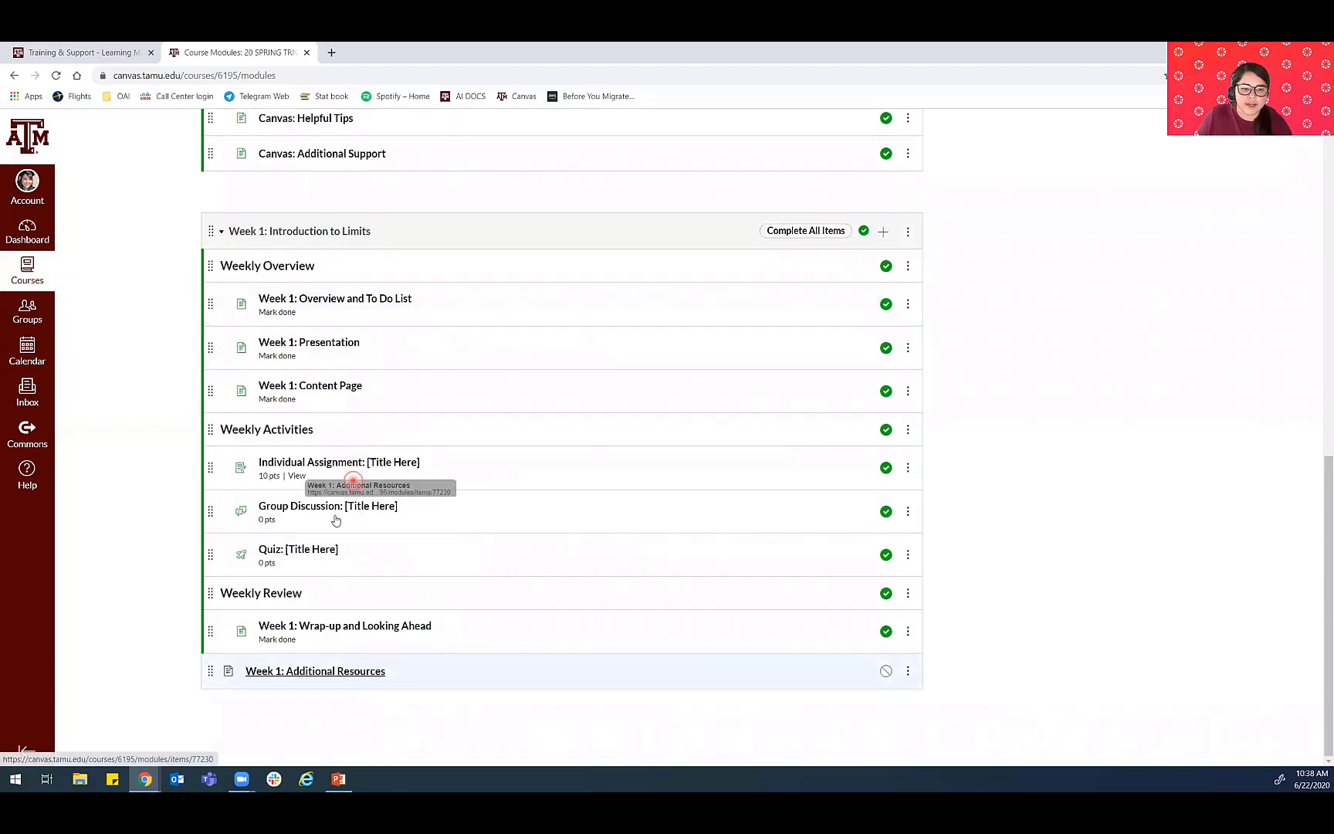
drag(211, 672, 241, 447)
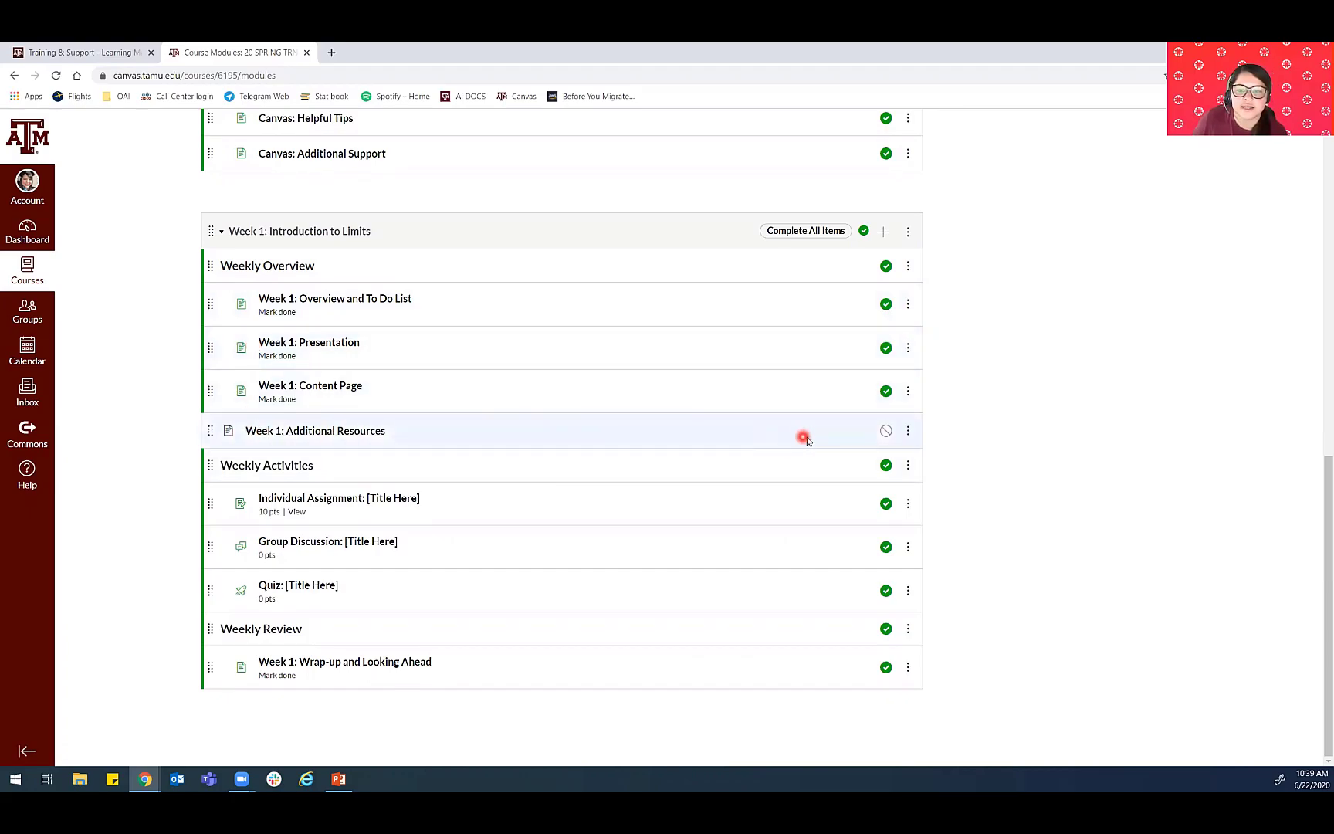
click(907, 430)
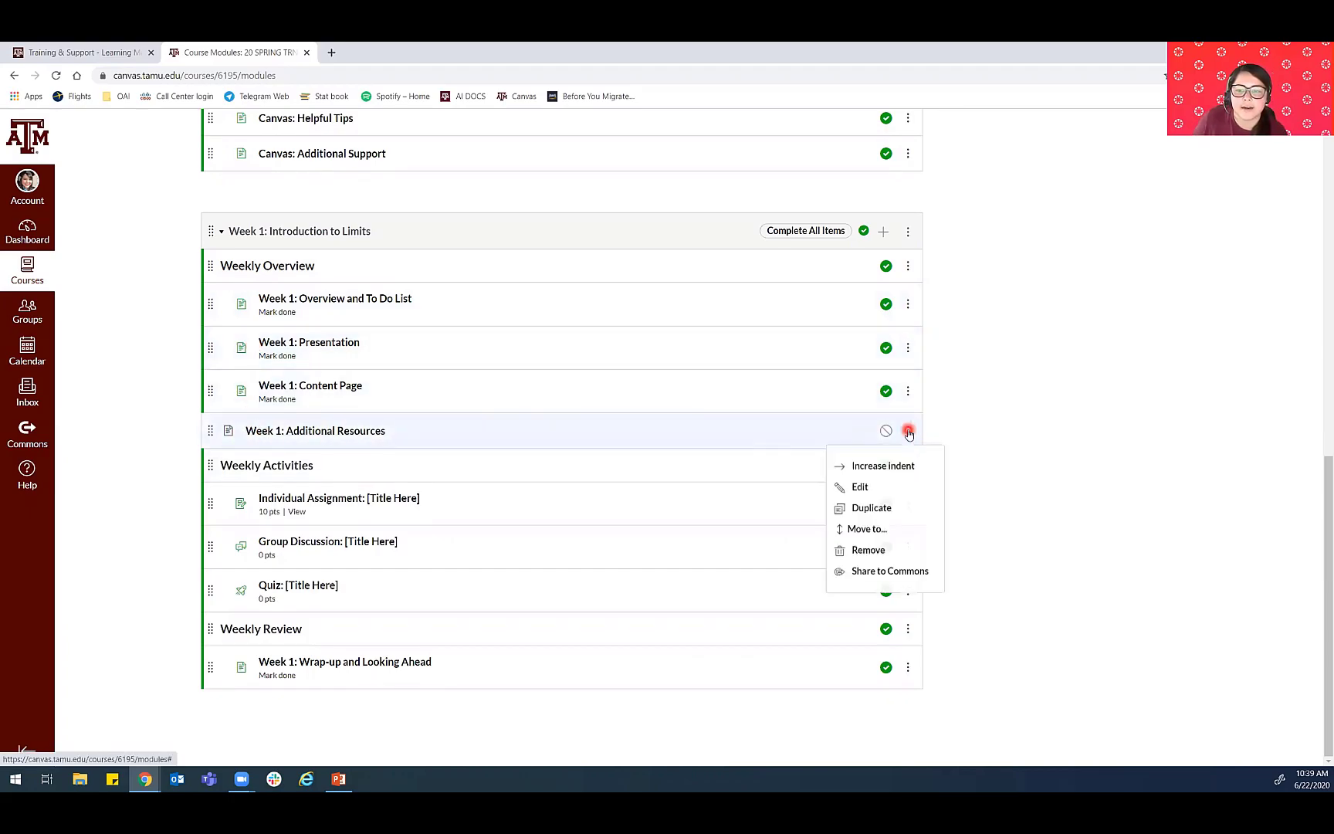
click(882, 466)
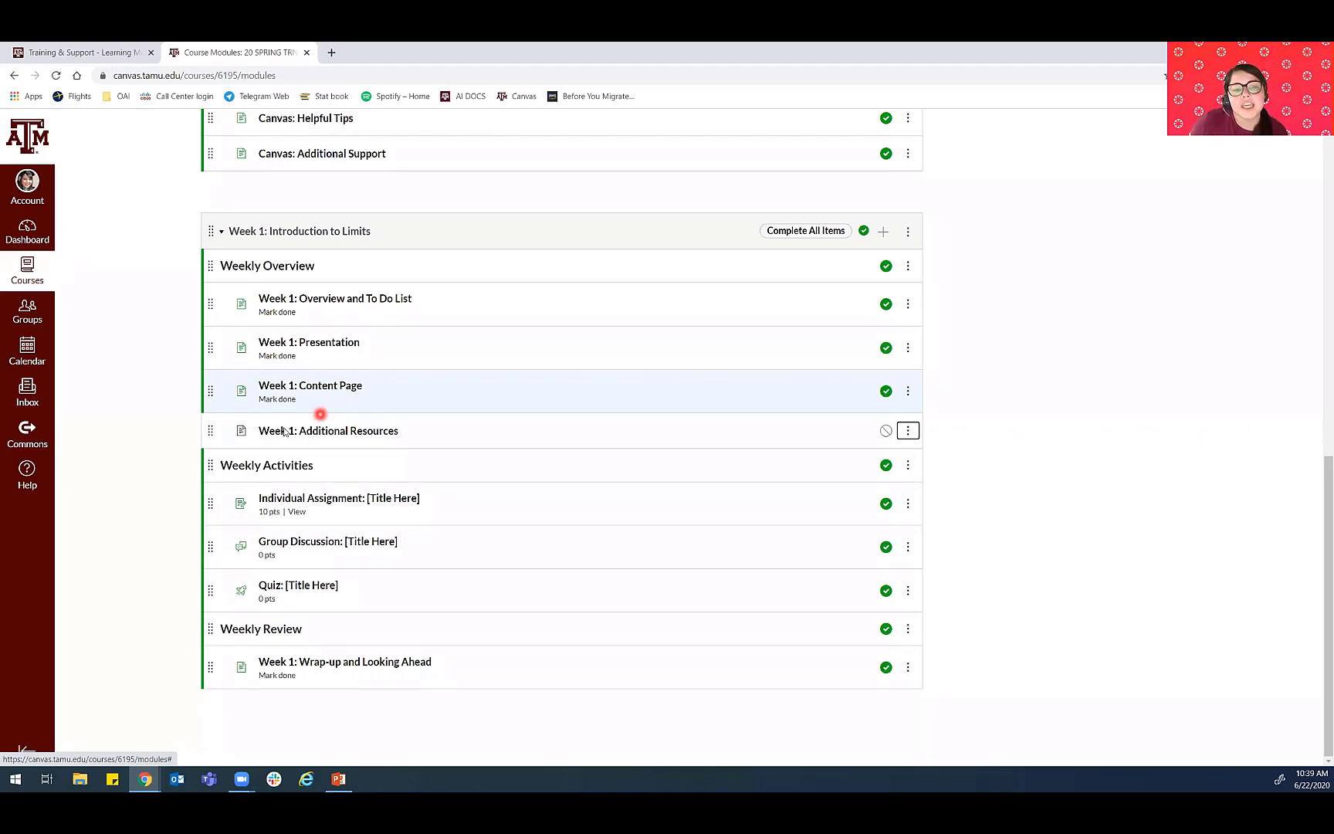
click(1110, 518)
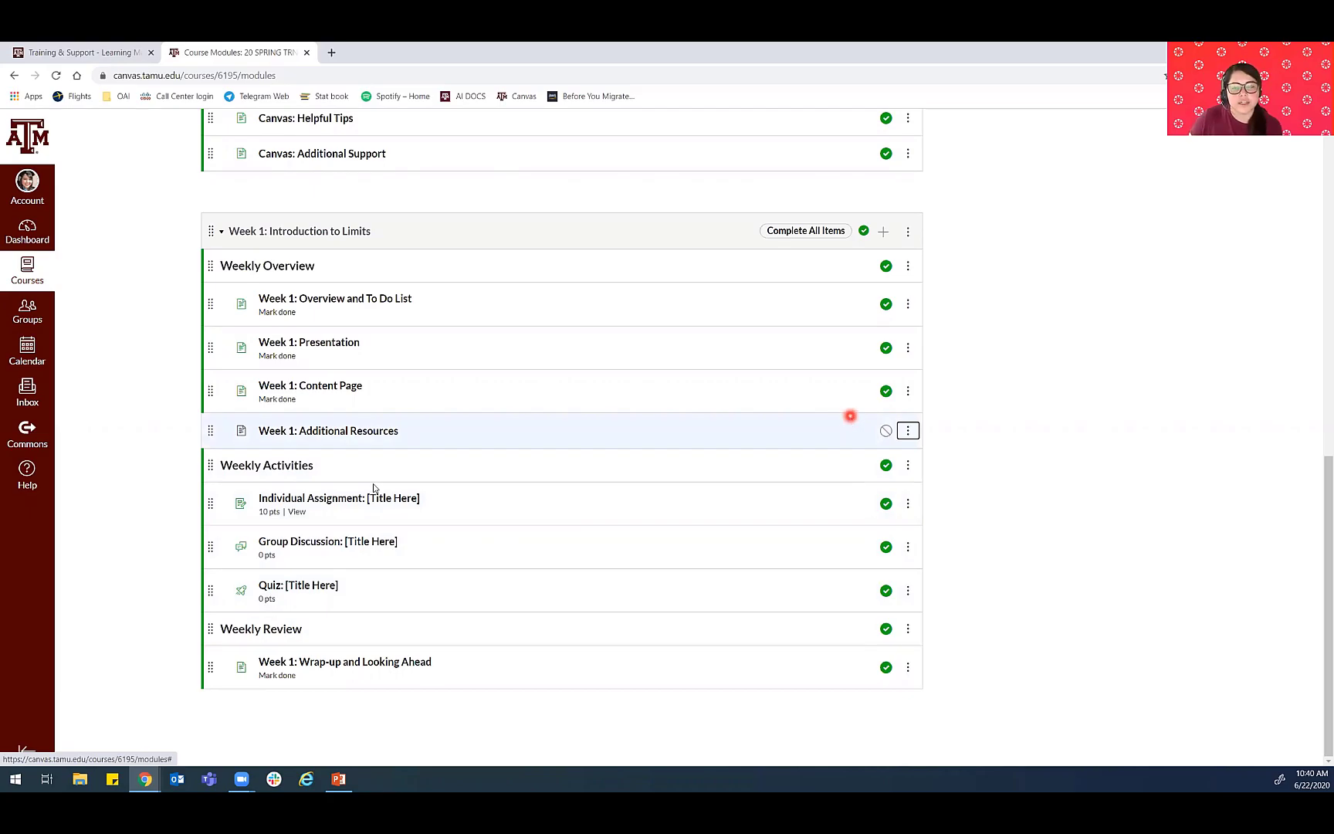
- Add a new course module named "Week 2: Limits as Functions"
scroll(384, 494, up, 6)
scroll(382, 494, up, 4)
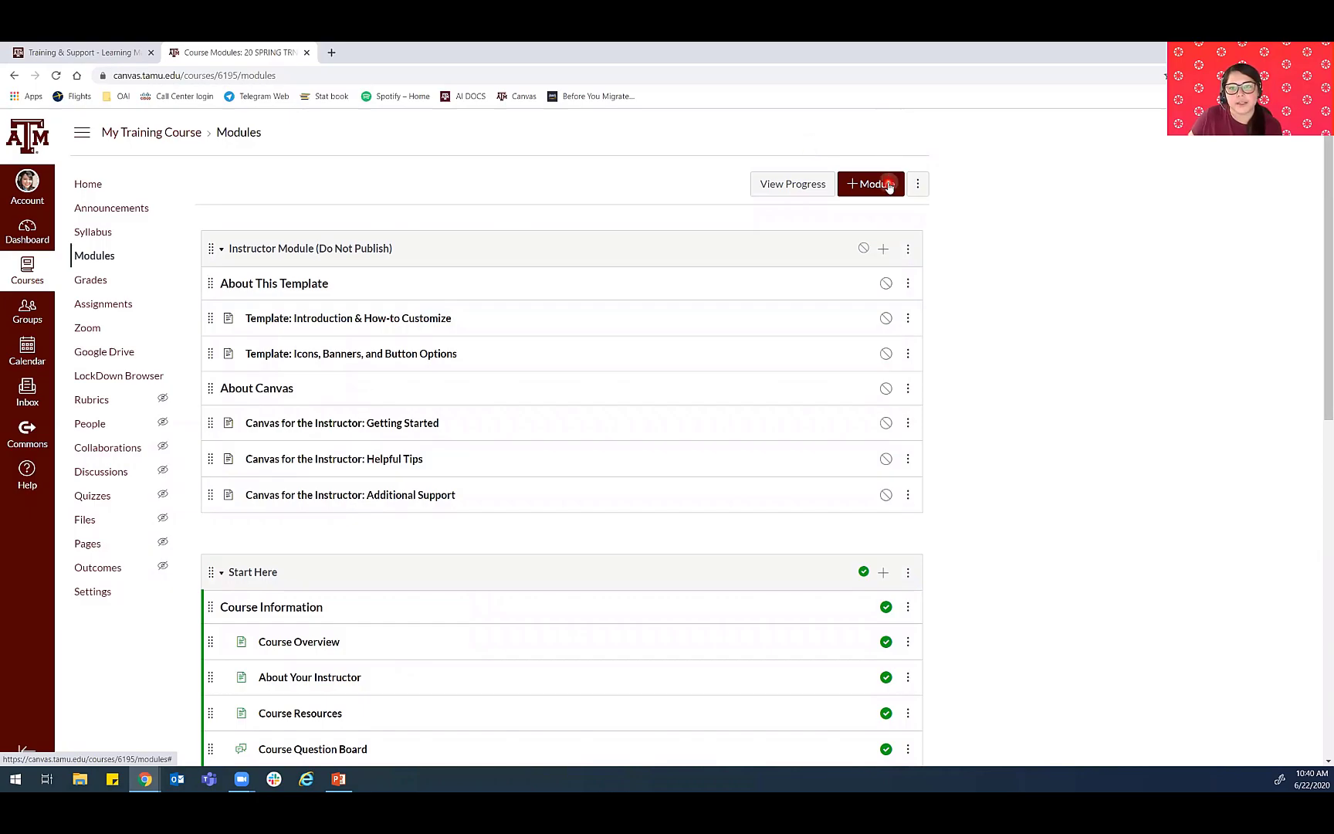
click(877, 184)
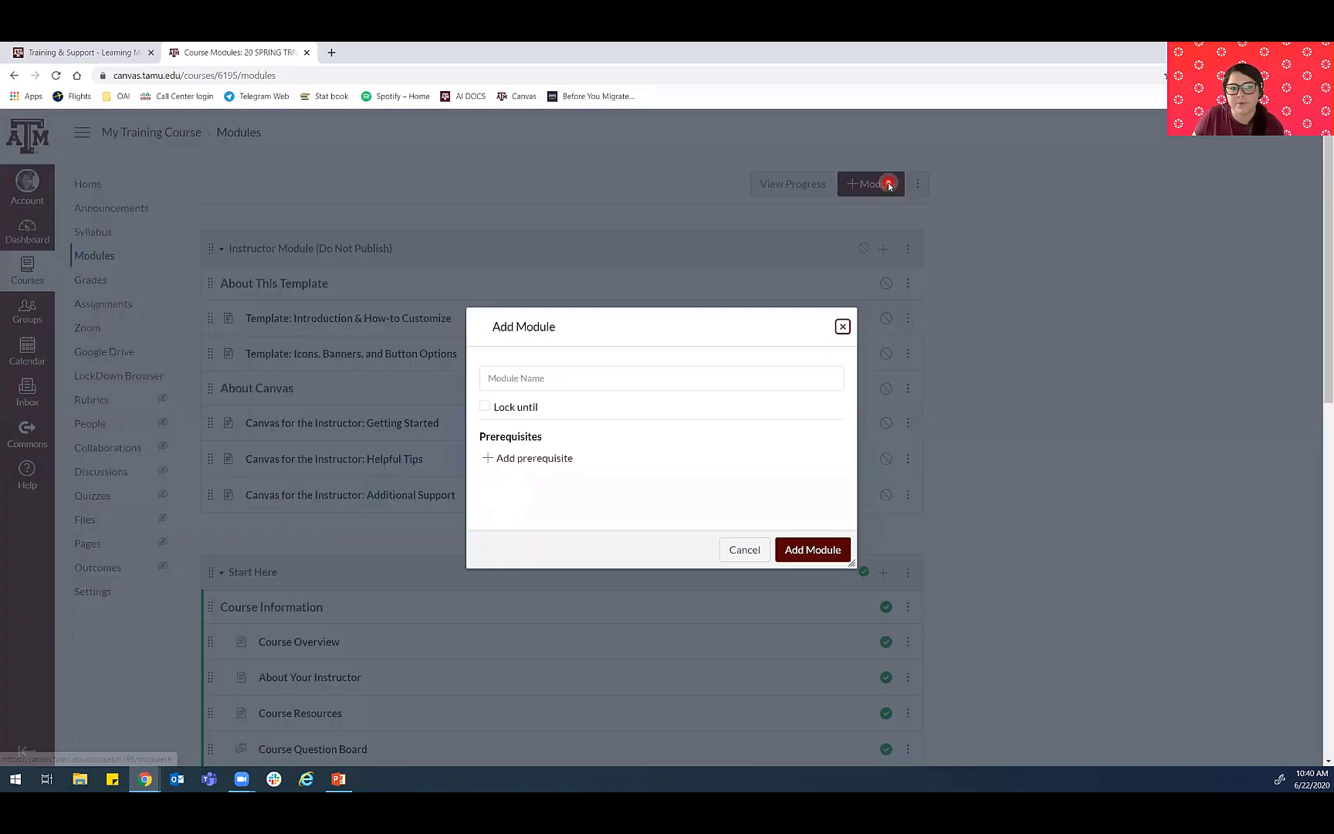
click(539, 377)
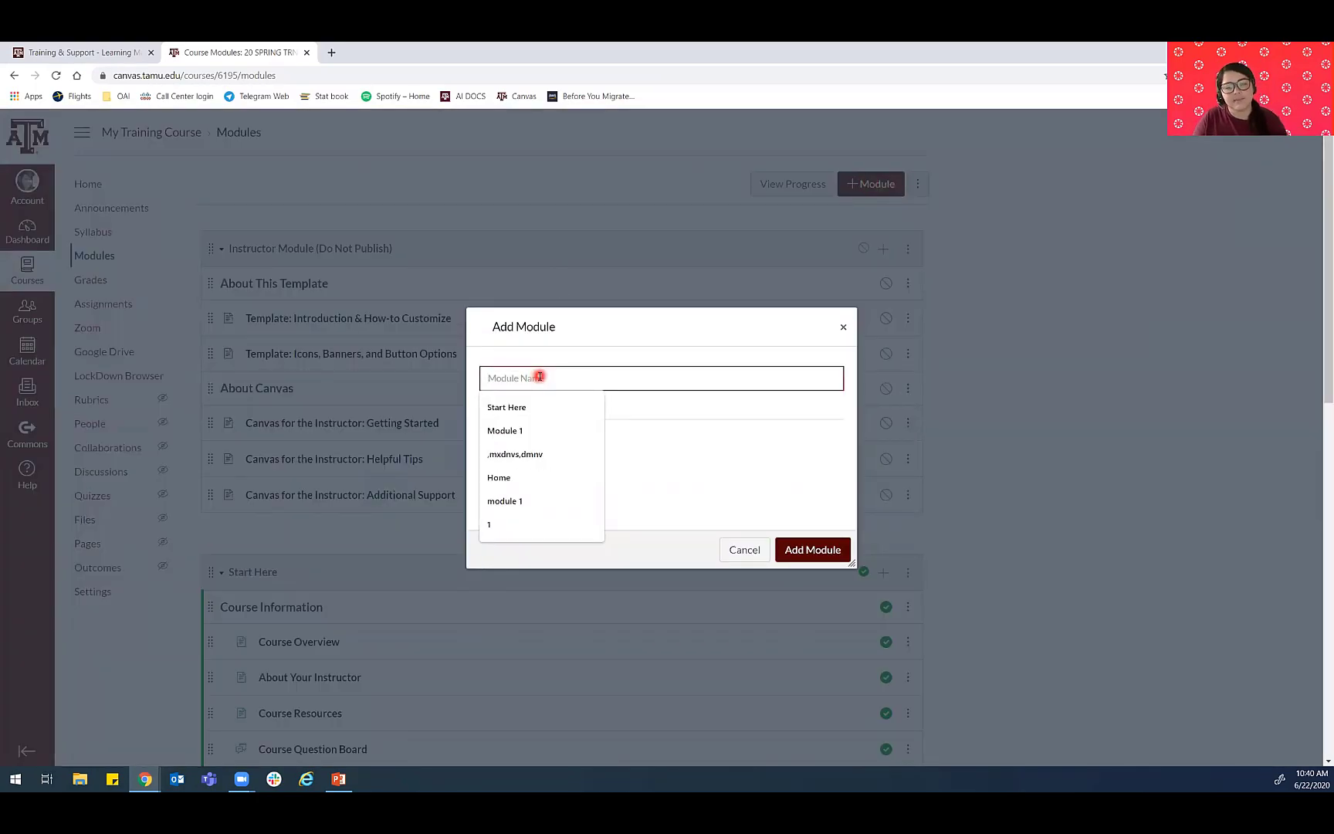
text(We)
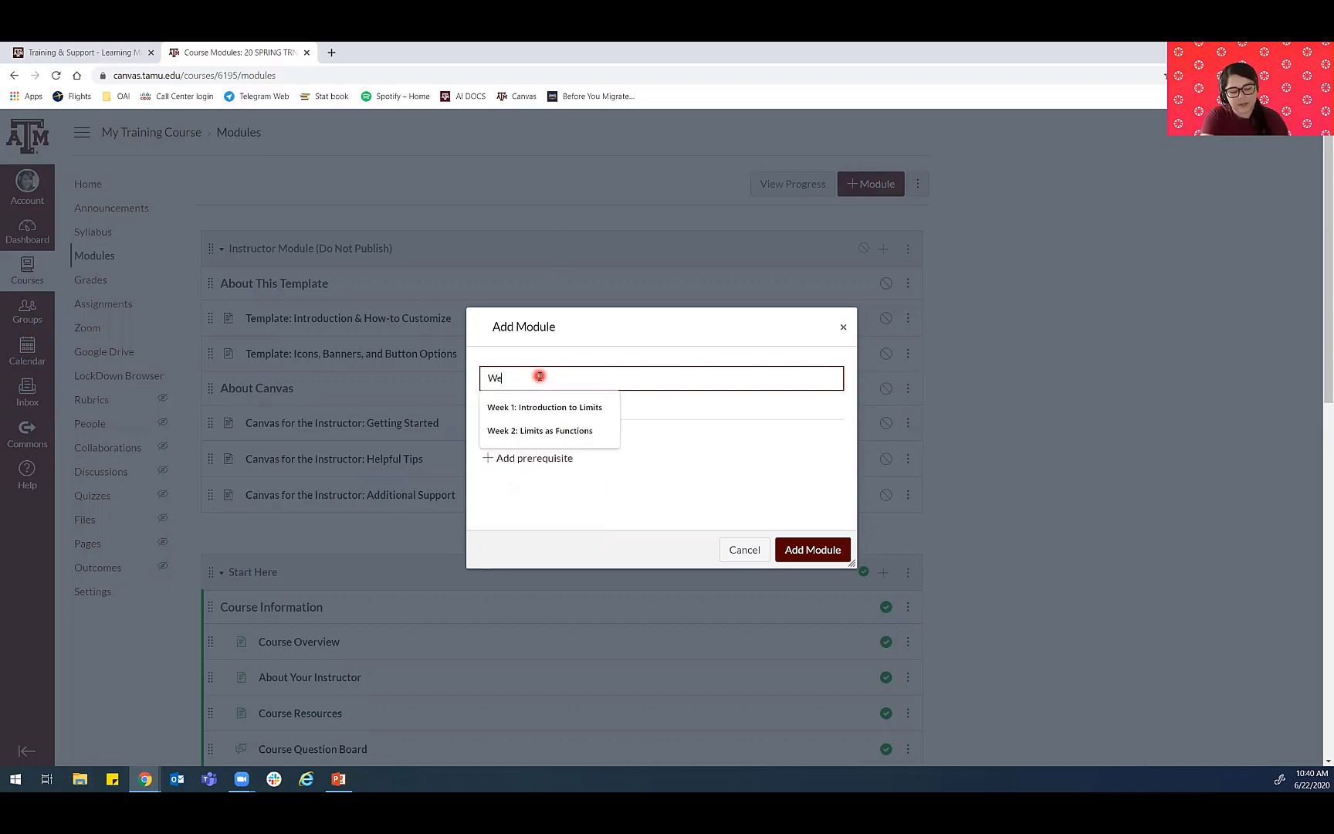
text(ek 1:)
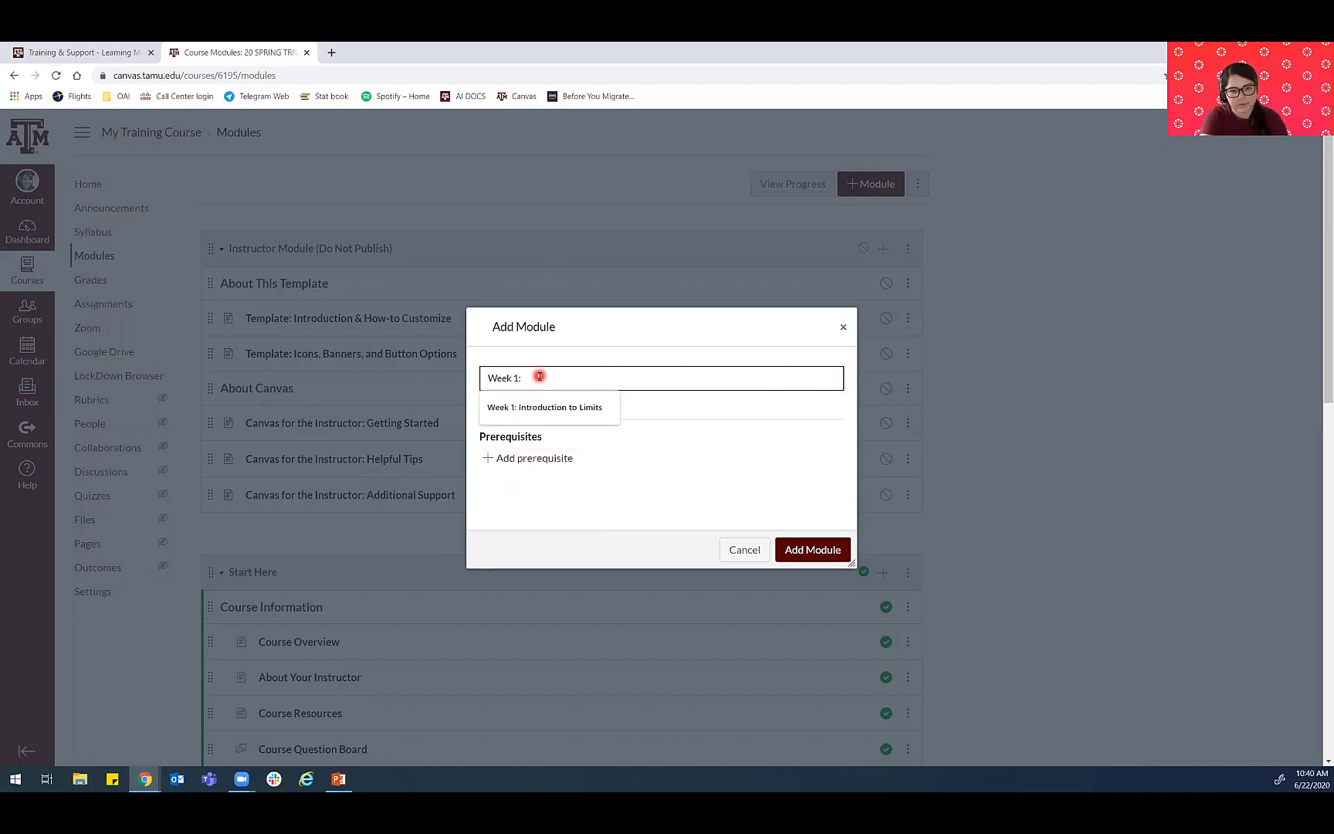
key(BackSpace)
key(BackSpace)
key(BackSpace)
text(2:)
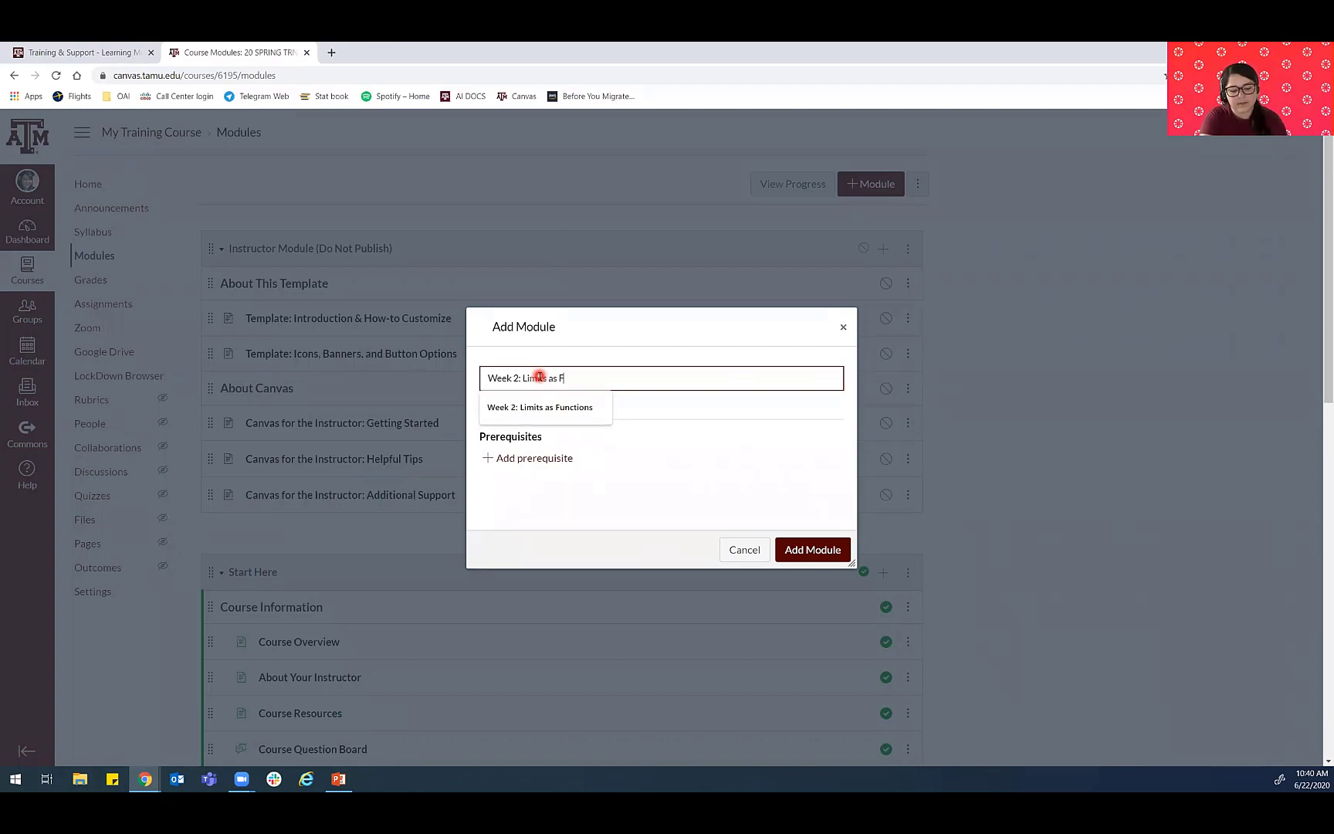
text(ns)
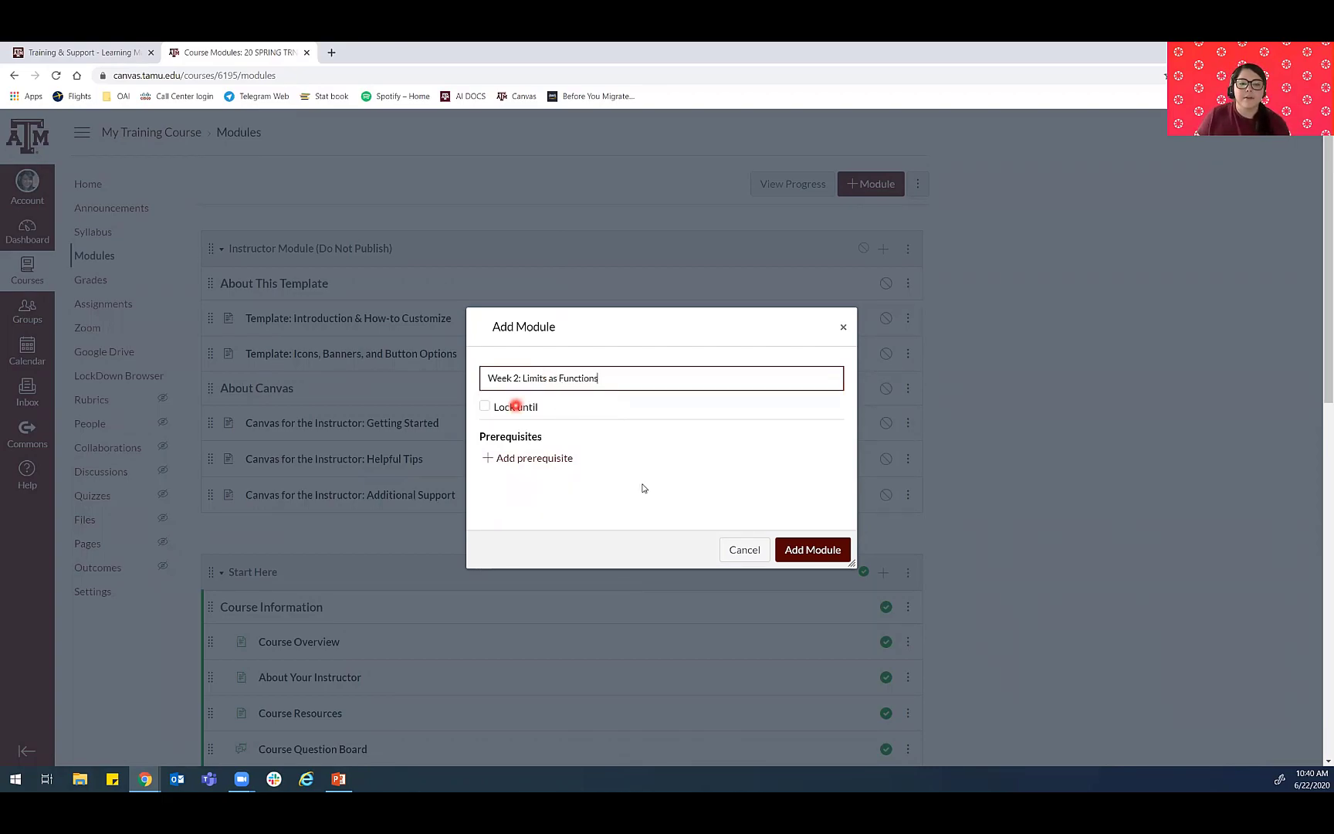
click(810, 551)
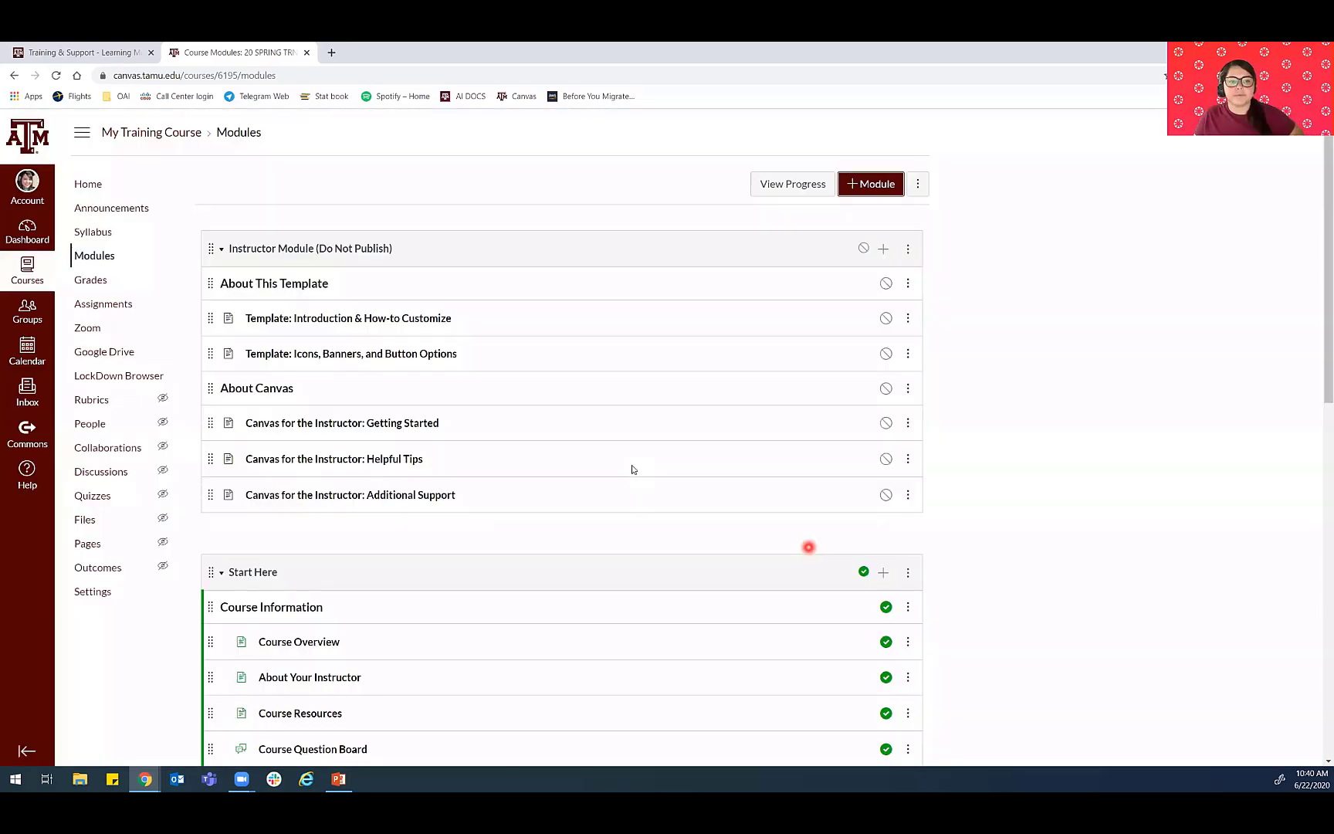
- Add a text header "Weekly Overview" without indentation to the Week 2: Limits as Functions module
scroll(629, 467, down, 15)
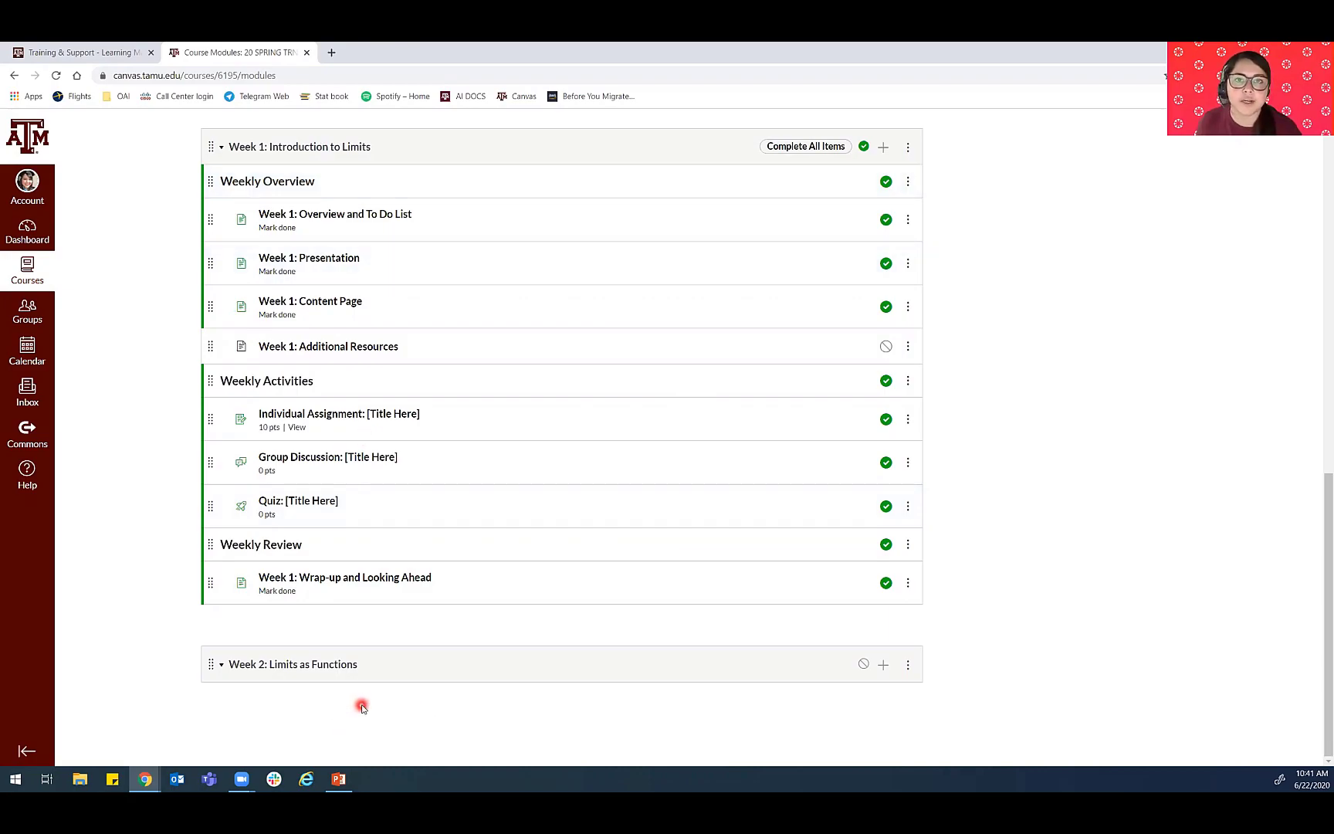
click(885, 665)
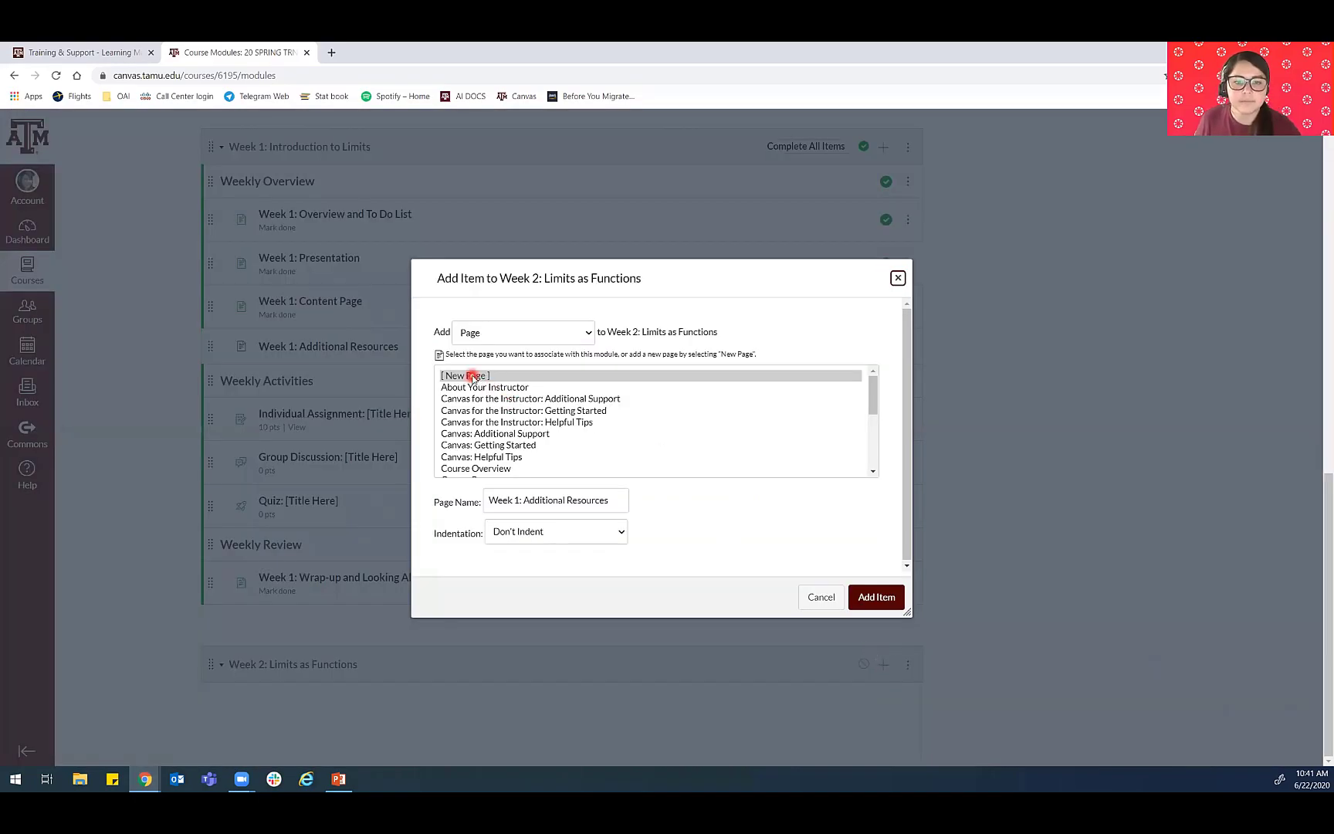
click(491, 340)
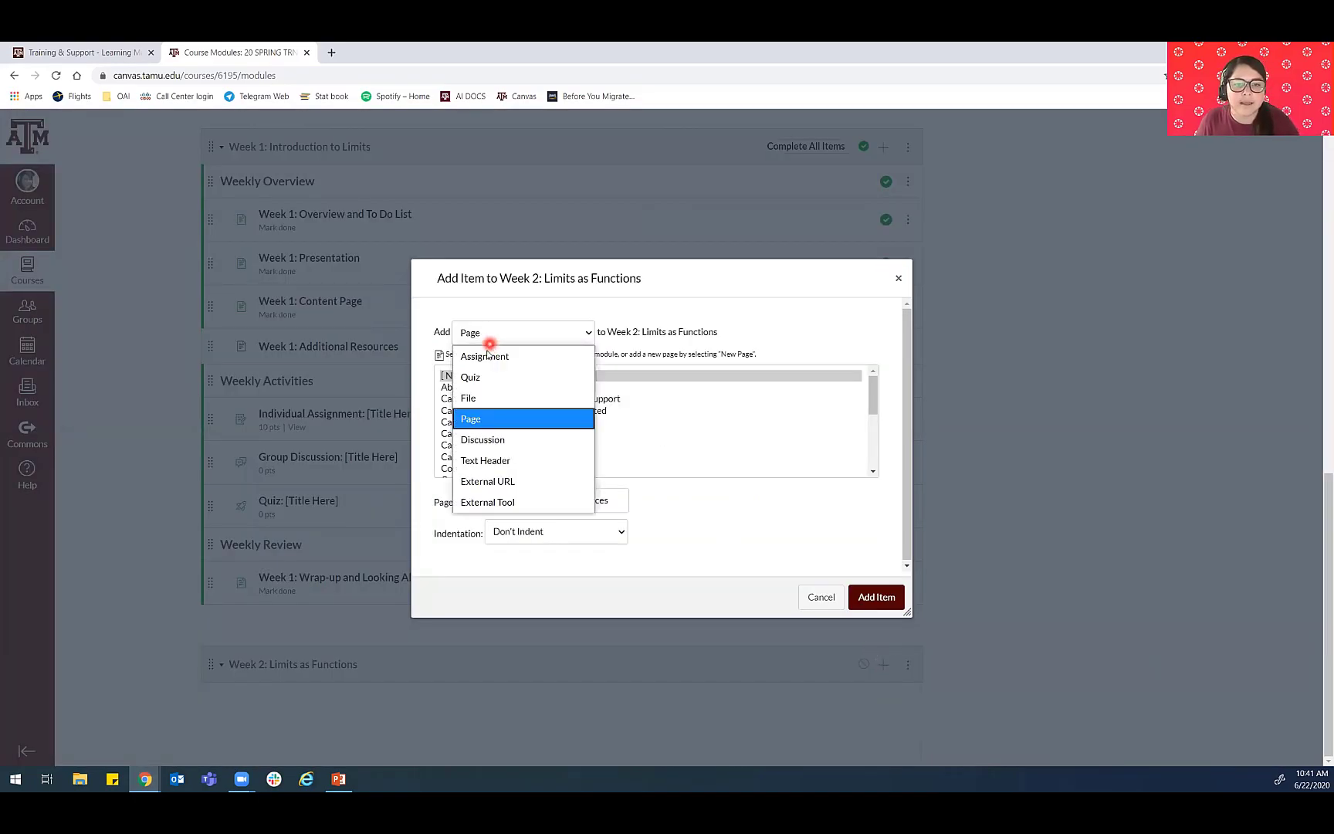
click(474, 462)
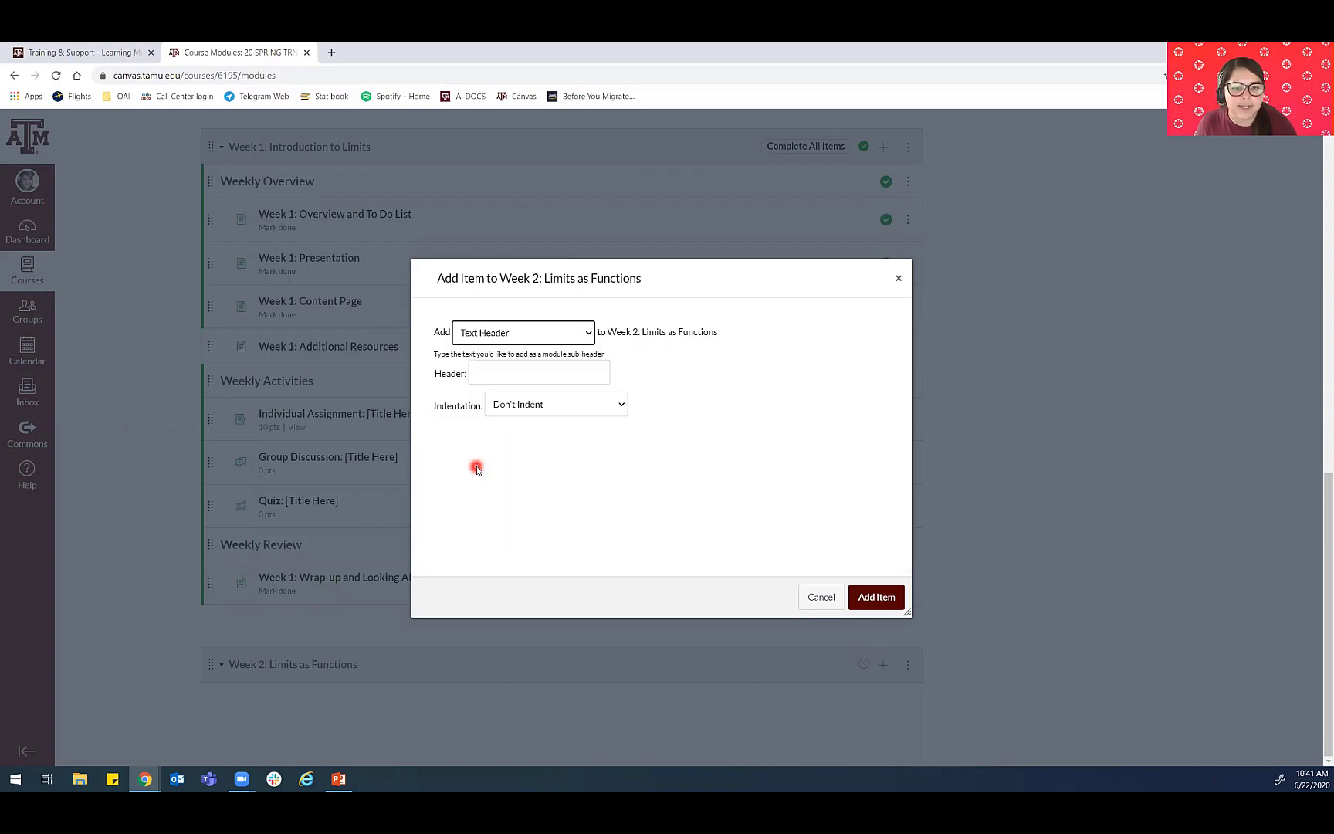
click(534, 370)
text(Weekl)
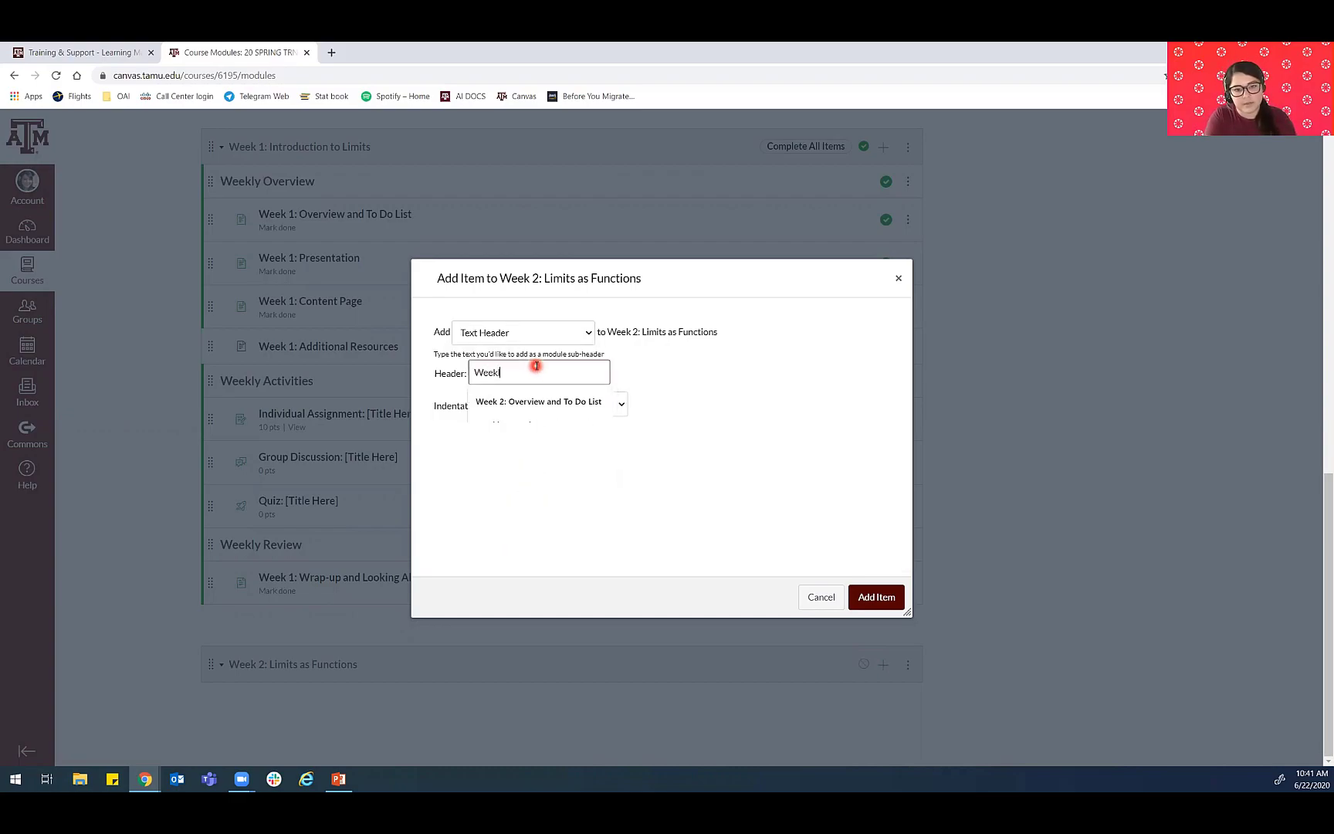
text(y Overview)
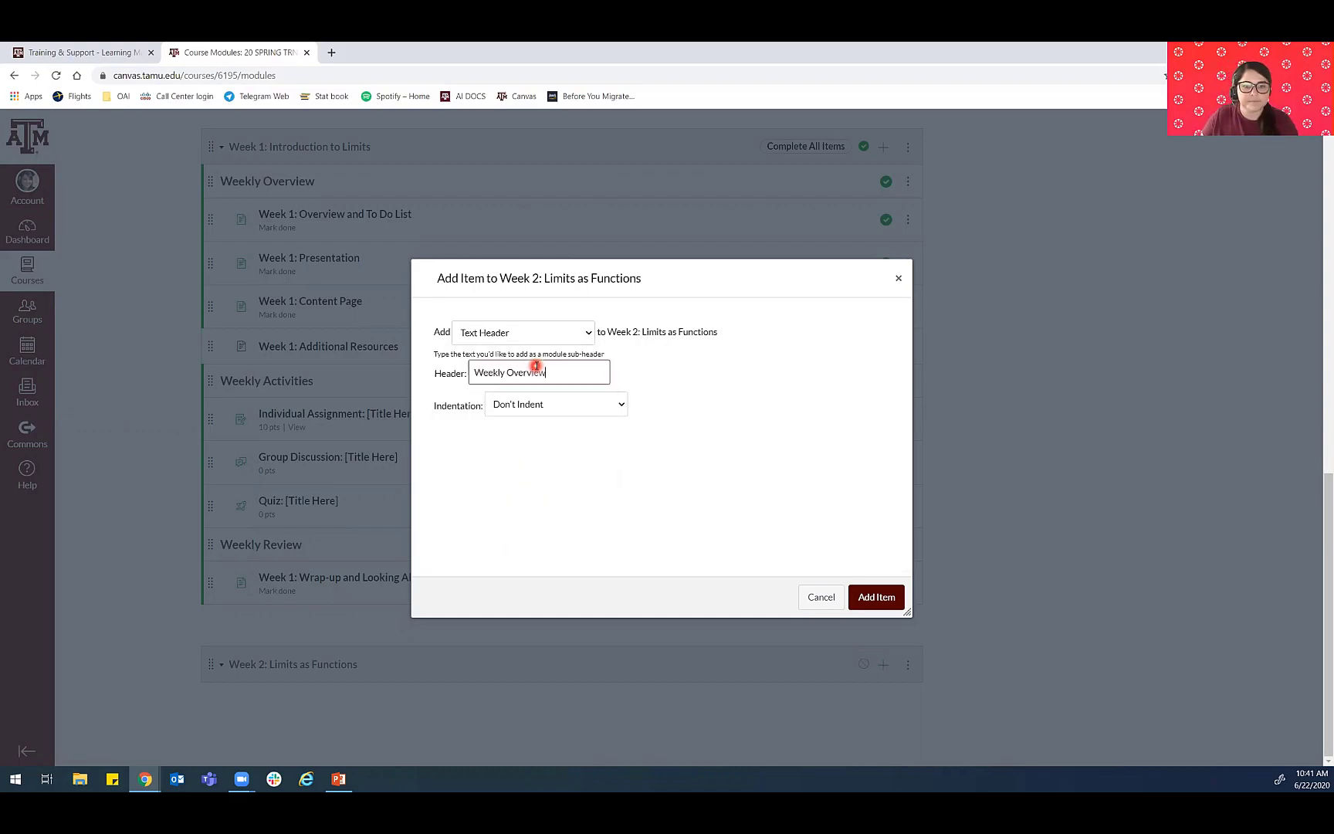
click(750, 370)
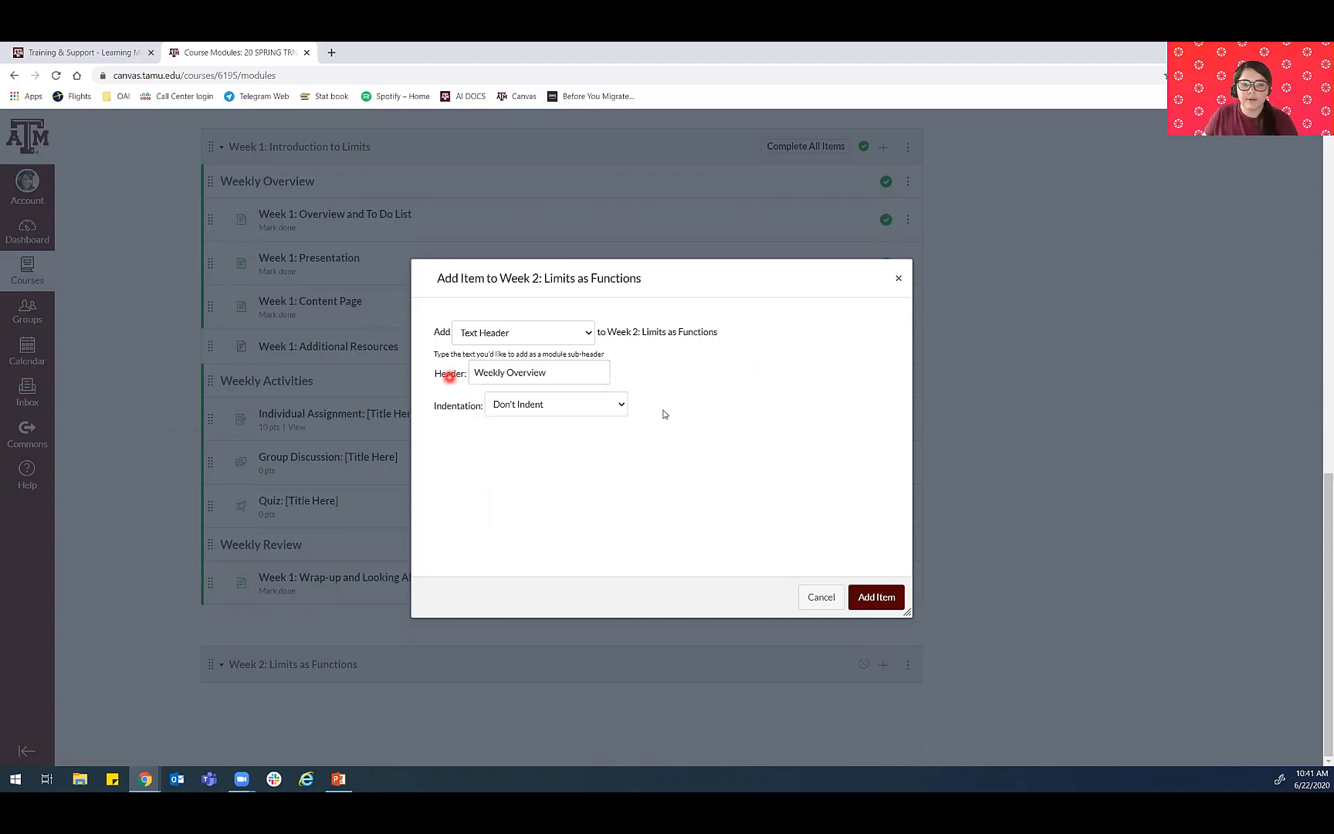
click(876, 598)
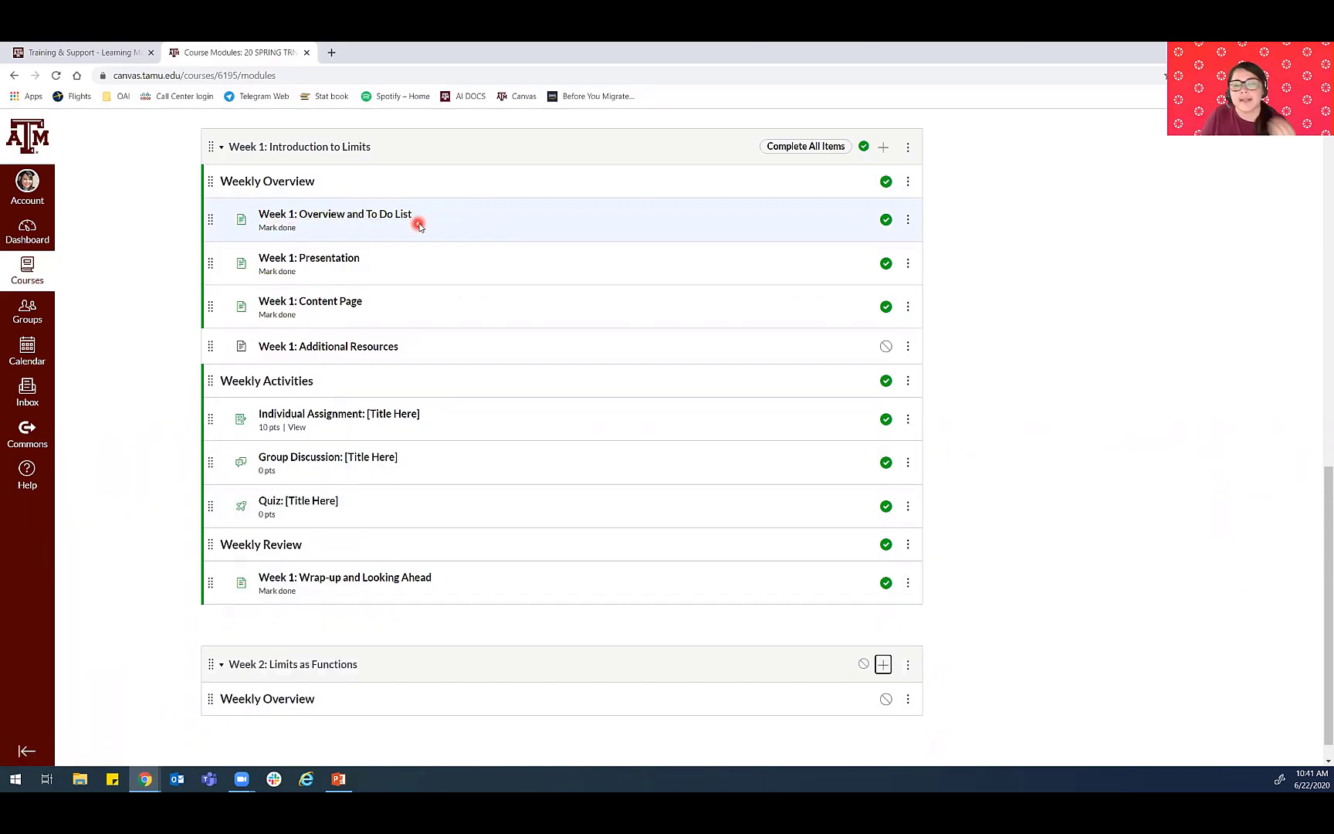
- Duplicate the Week 1: Overview and To Do List page and move the copy under the Week 2 module's Weekly Overview header
click(908, 220)
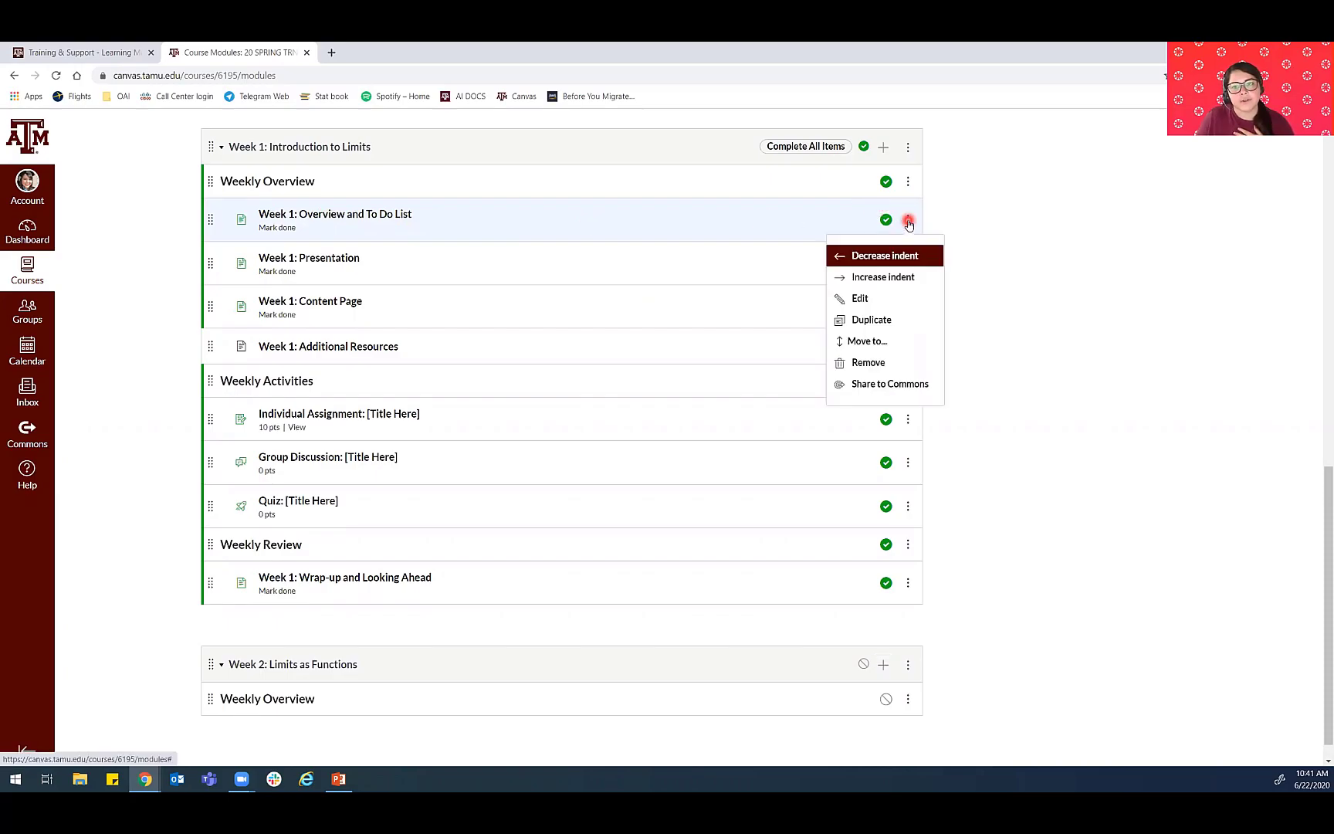
click(870, 320)
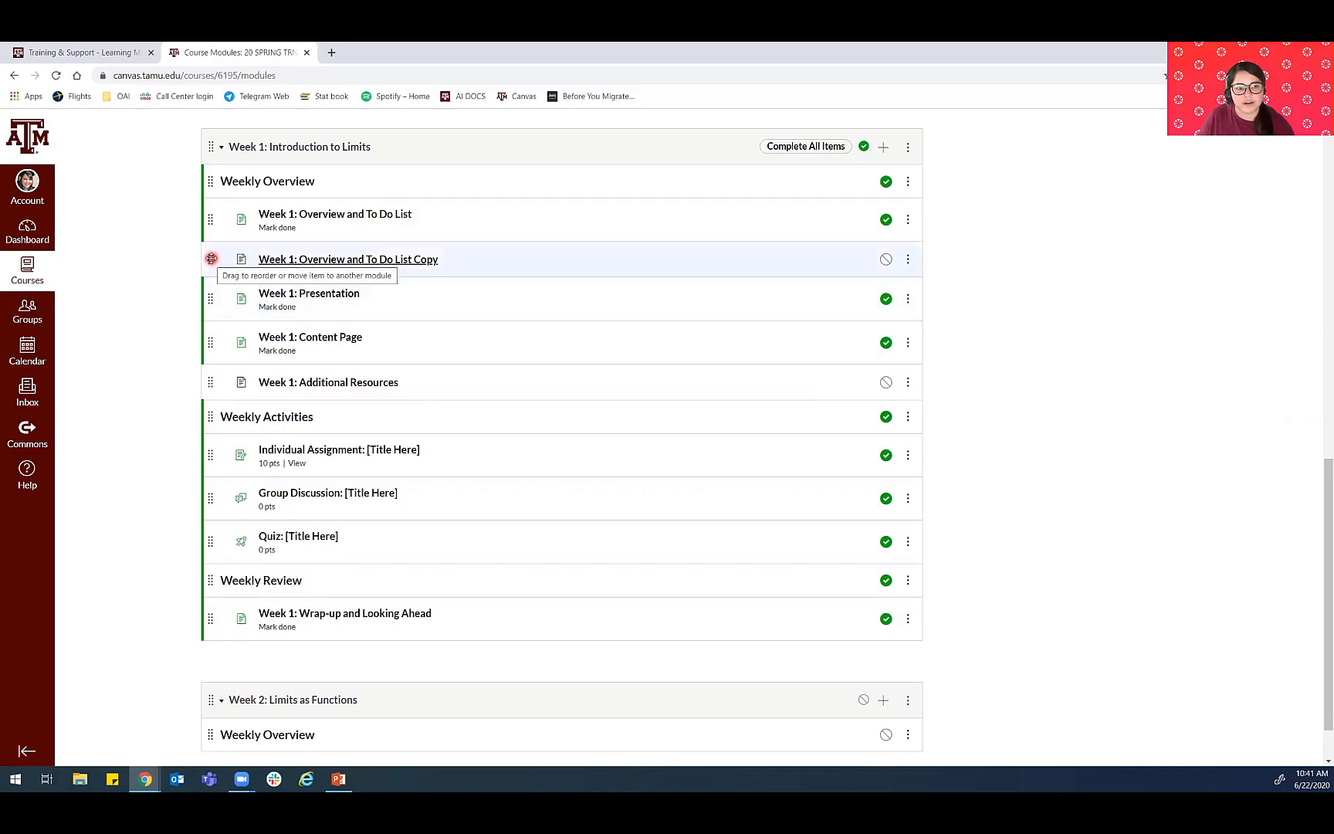
drag(210, 259, 187, 679)
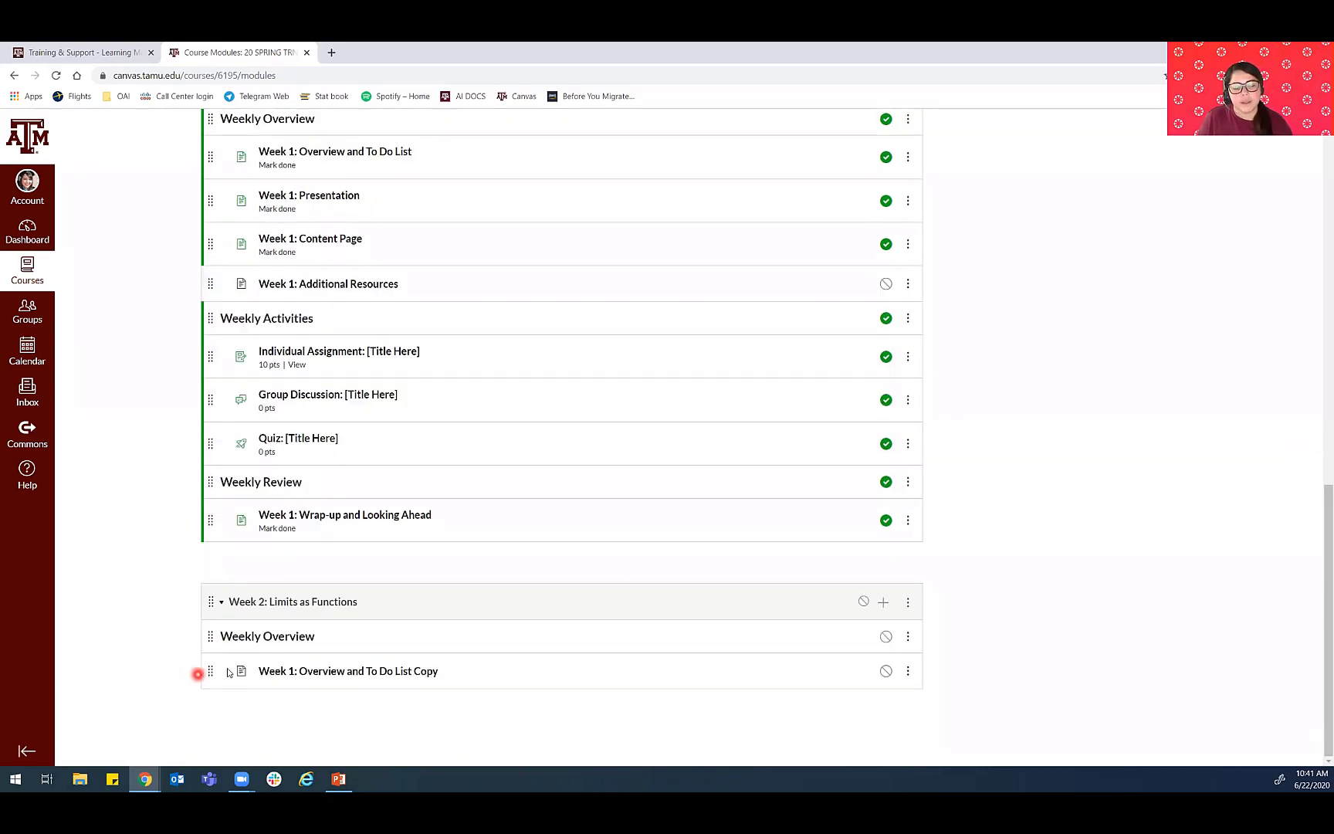
- Open the copied Week 1 overview page in the Week 2 module for editing and retitle it "Week 2: Overview and To Do List"
click(401, 672)
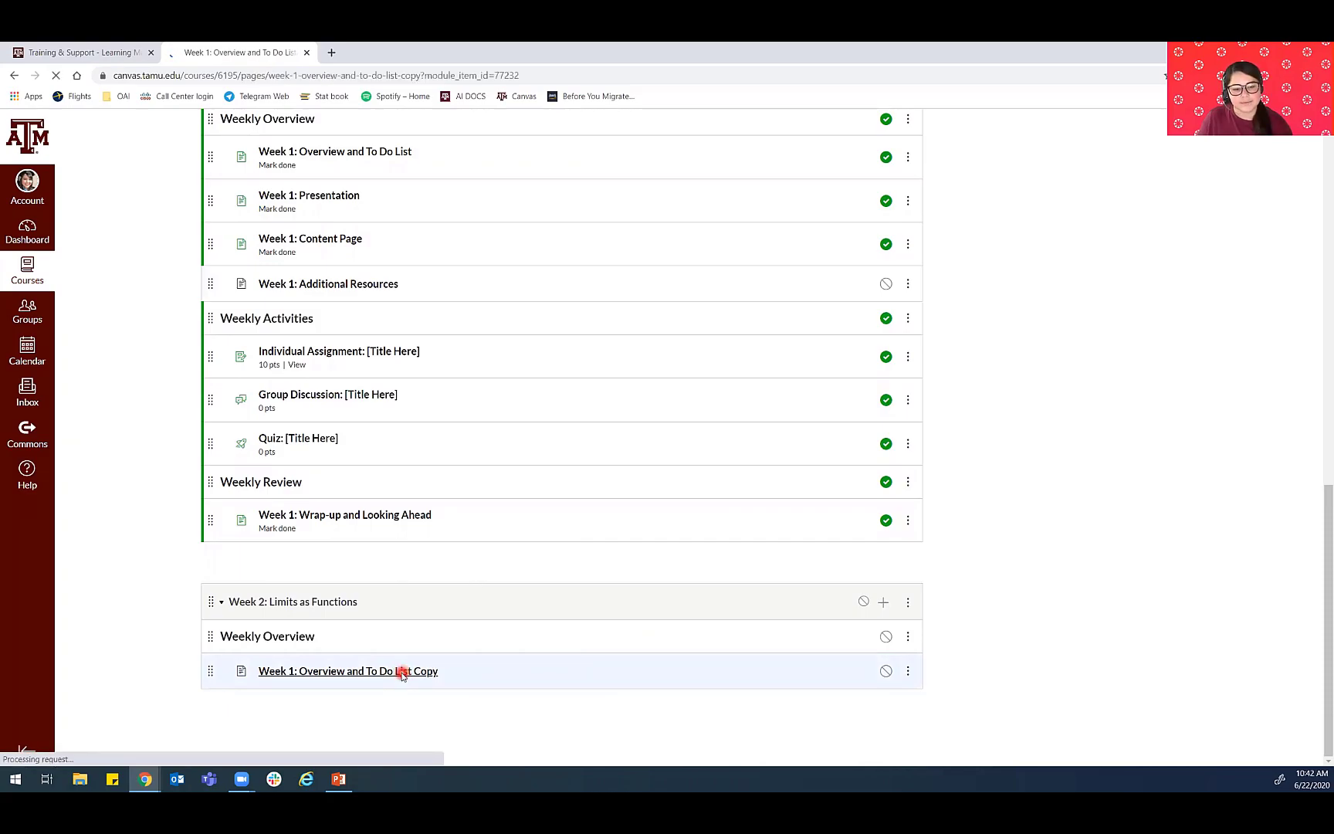
click(882, 186)
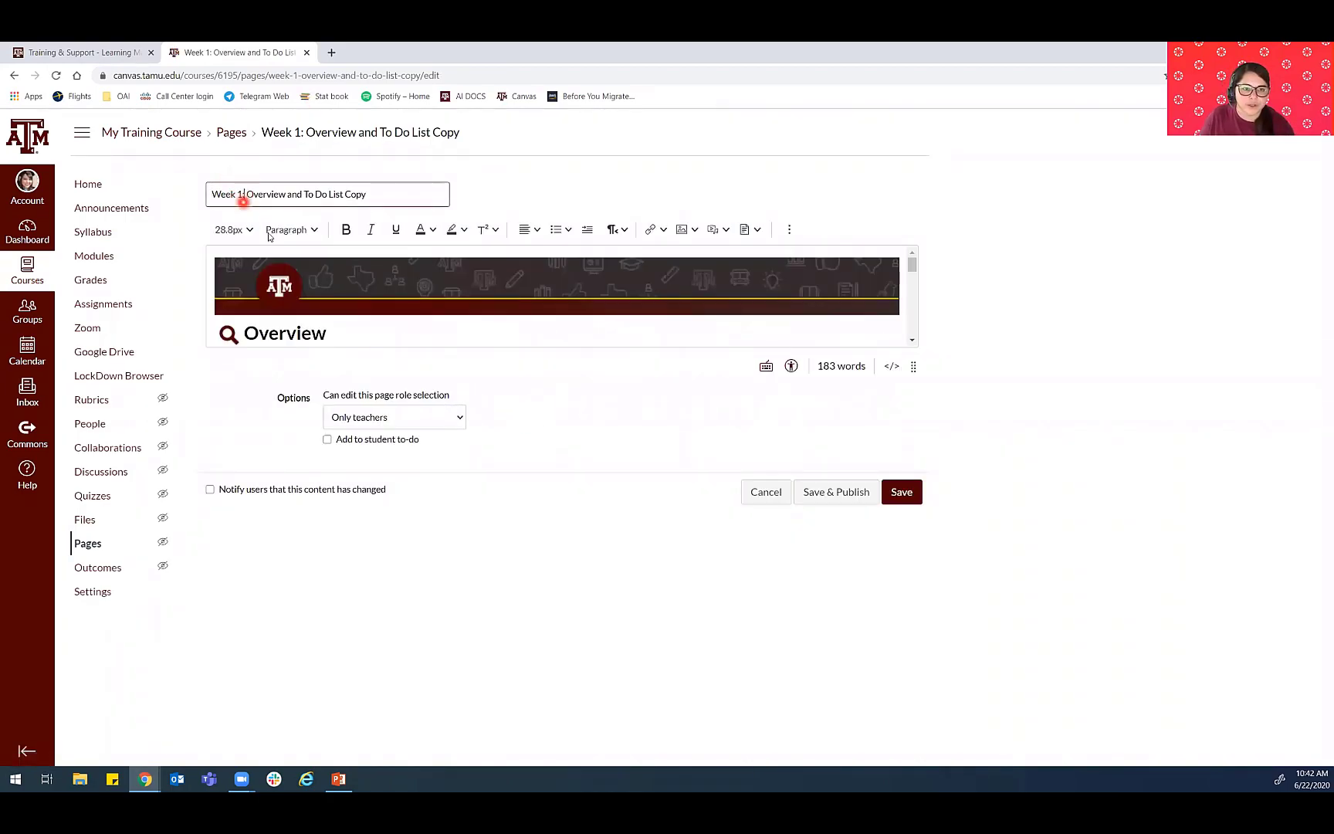
key(BackSpace)
key(BackSpace)
key(BackSpace)
text(2:)
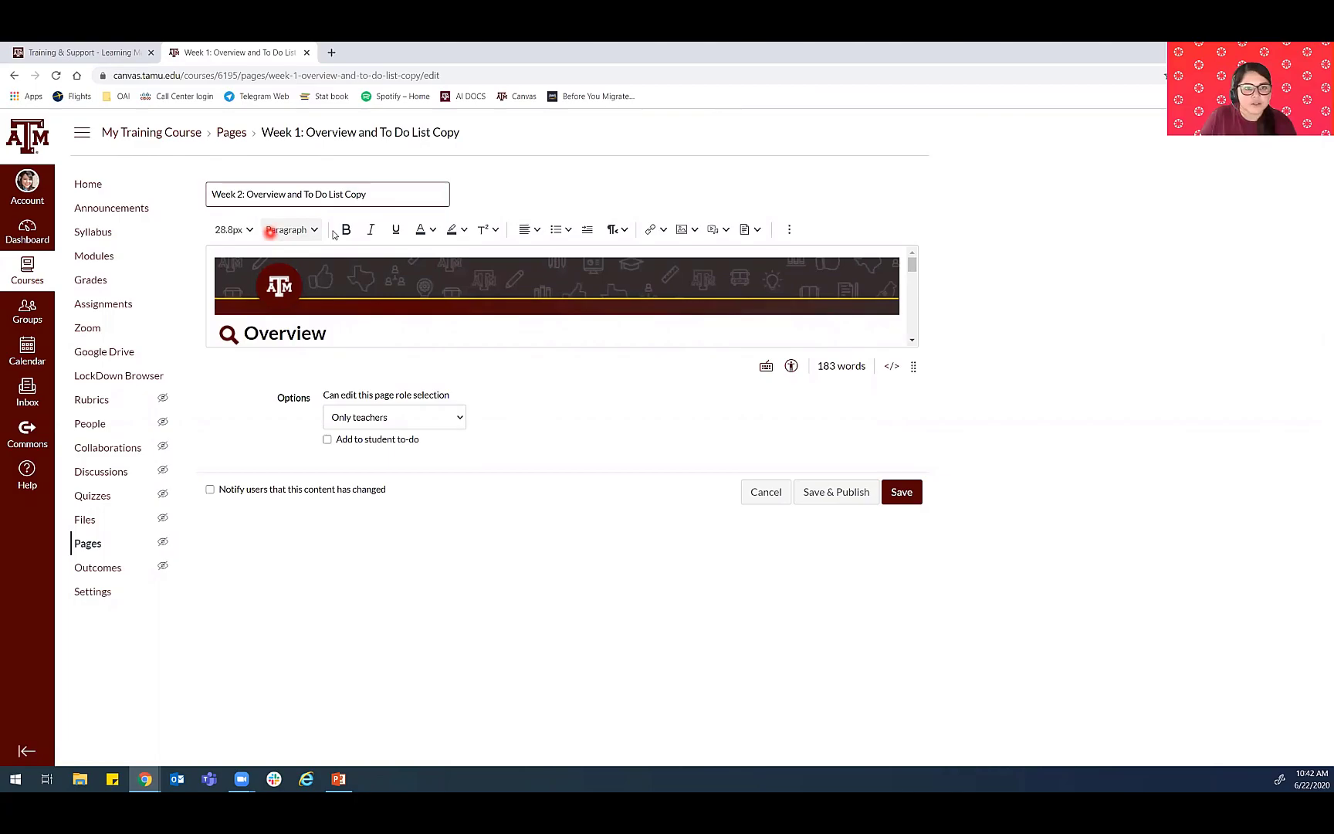
drag(372, 195, 345, 195)
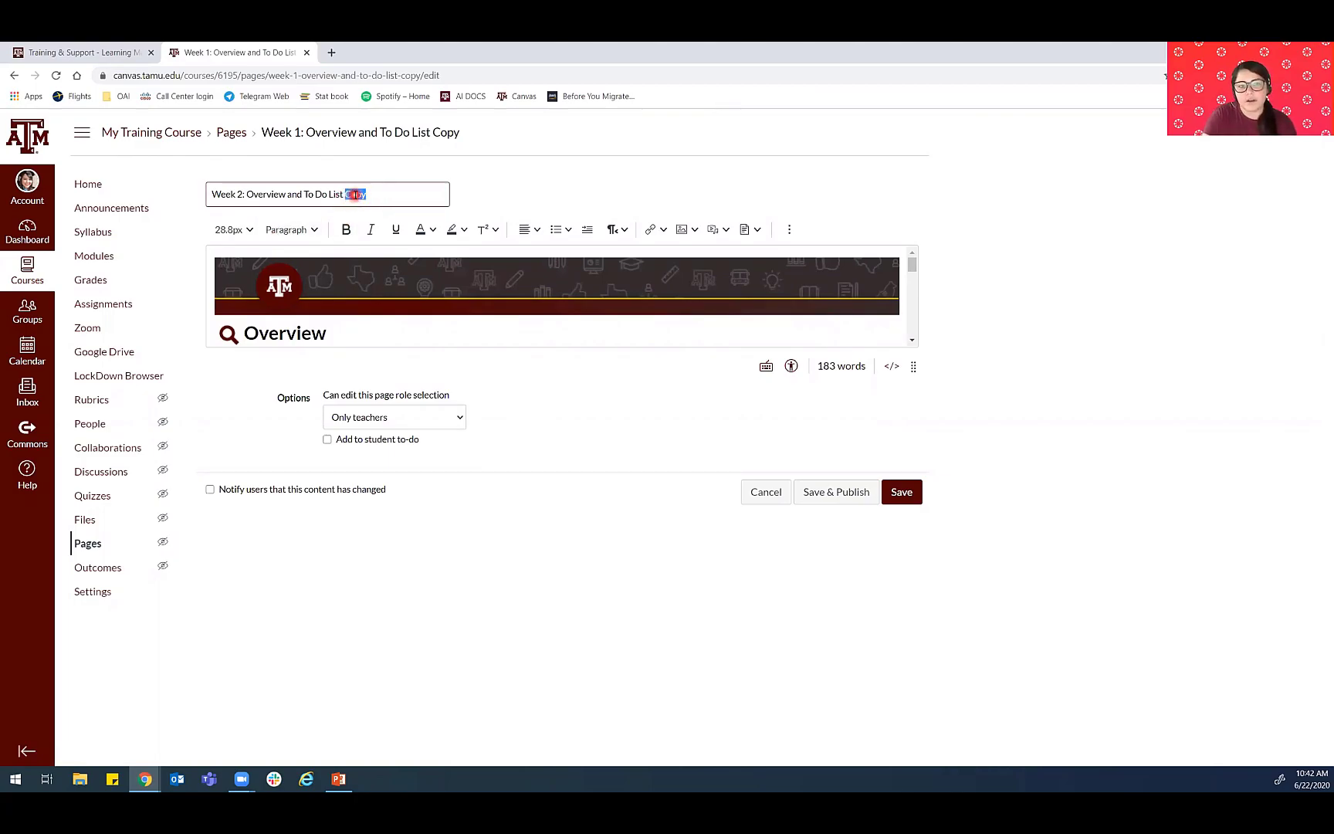
key(BackSpace)
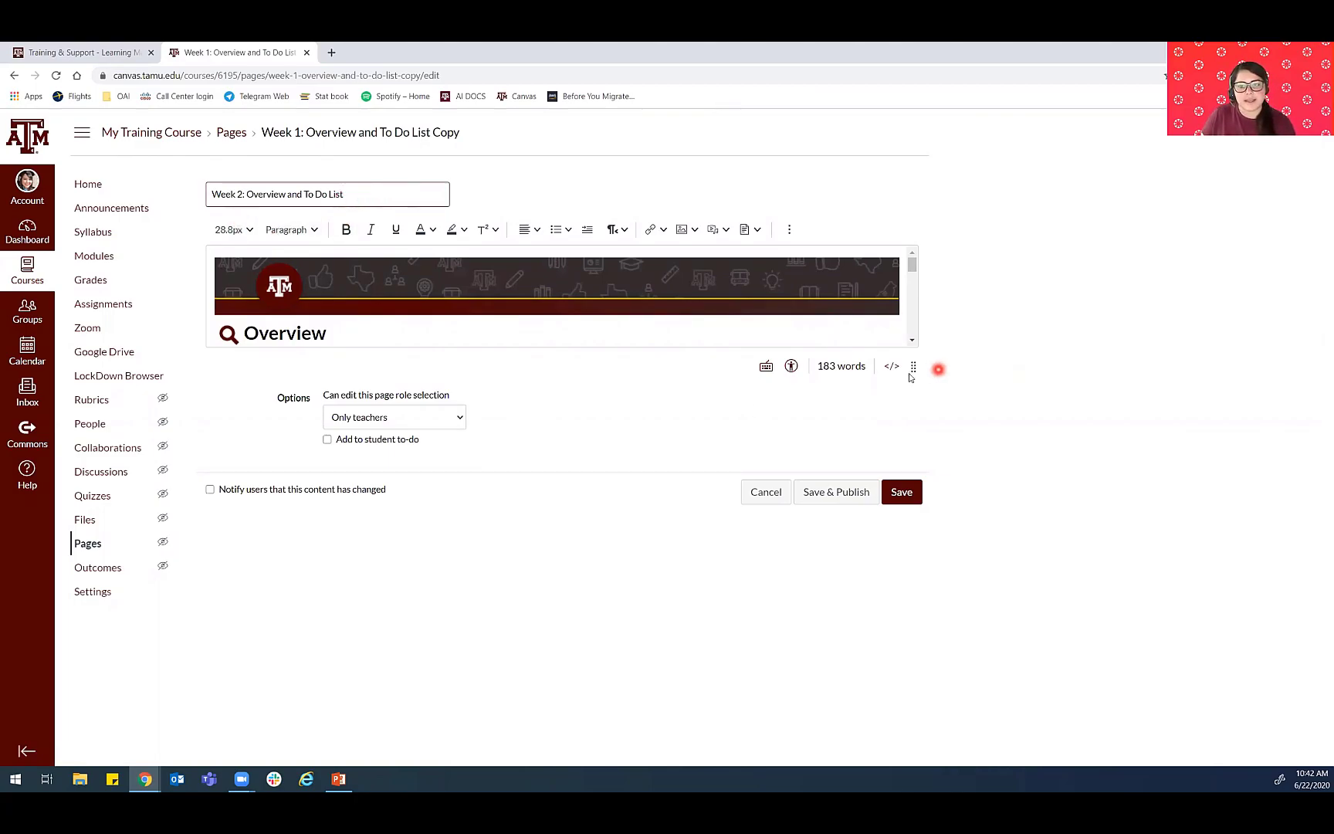
- Enlarge the page editor and change the Review item in the To Do List to "Week 2 Lecture Presentation"
drag(912, 367, 911, 639)
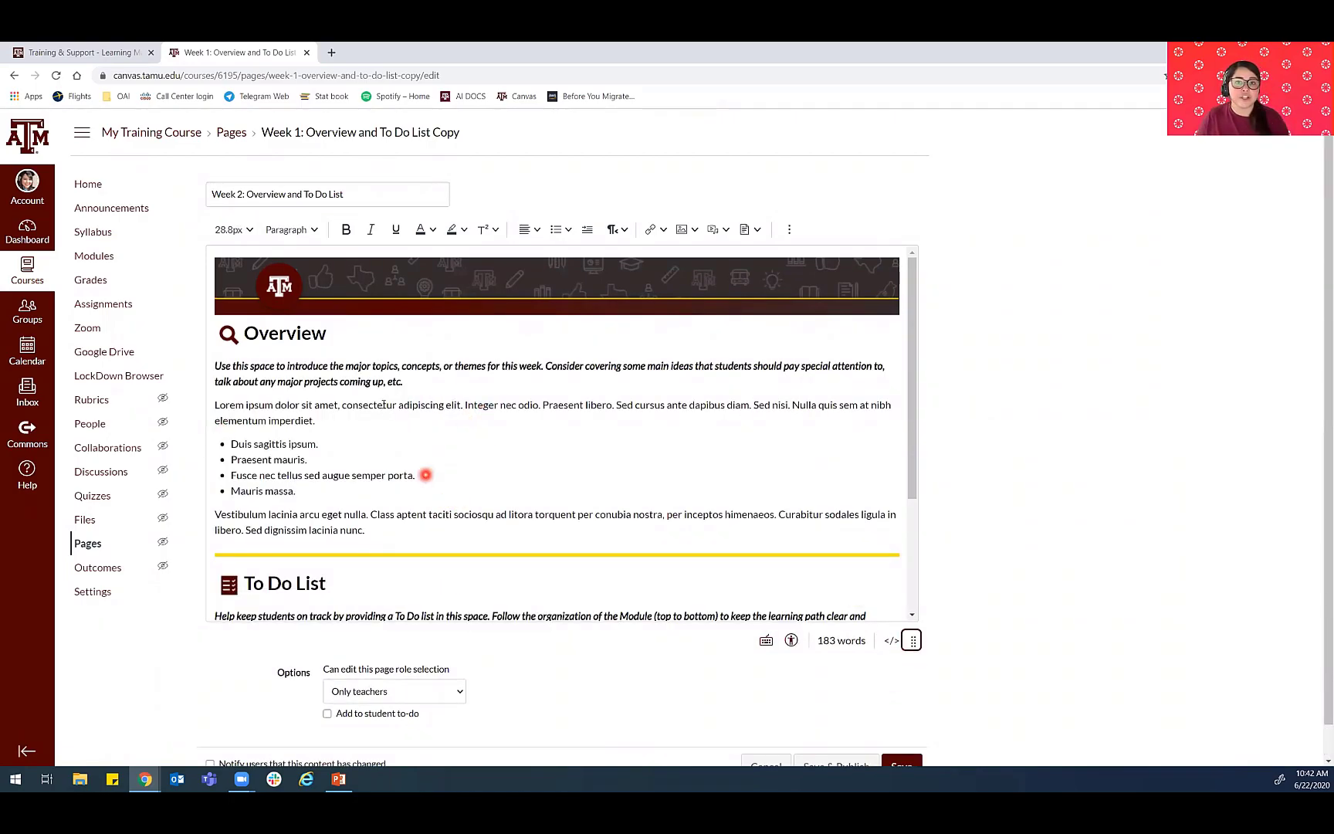
scroll(378, 396, down, 2)
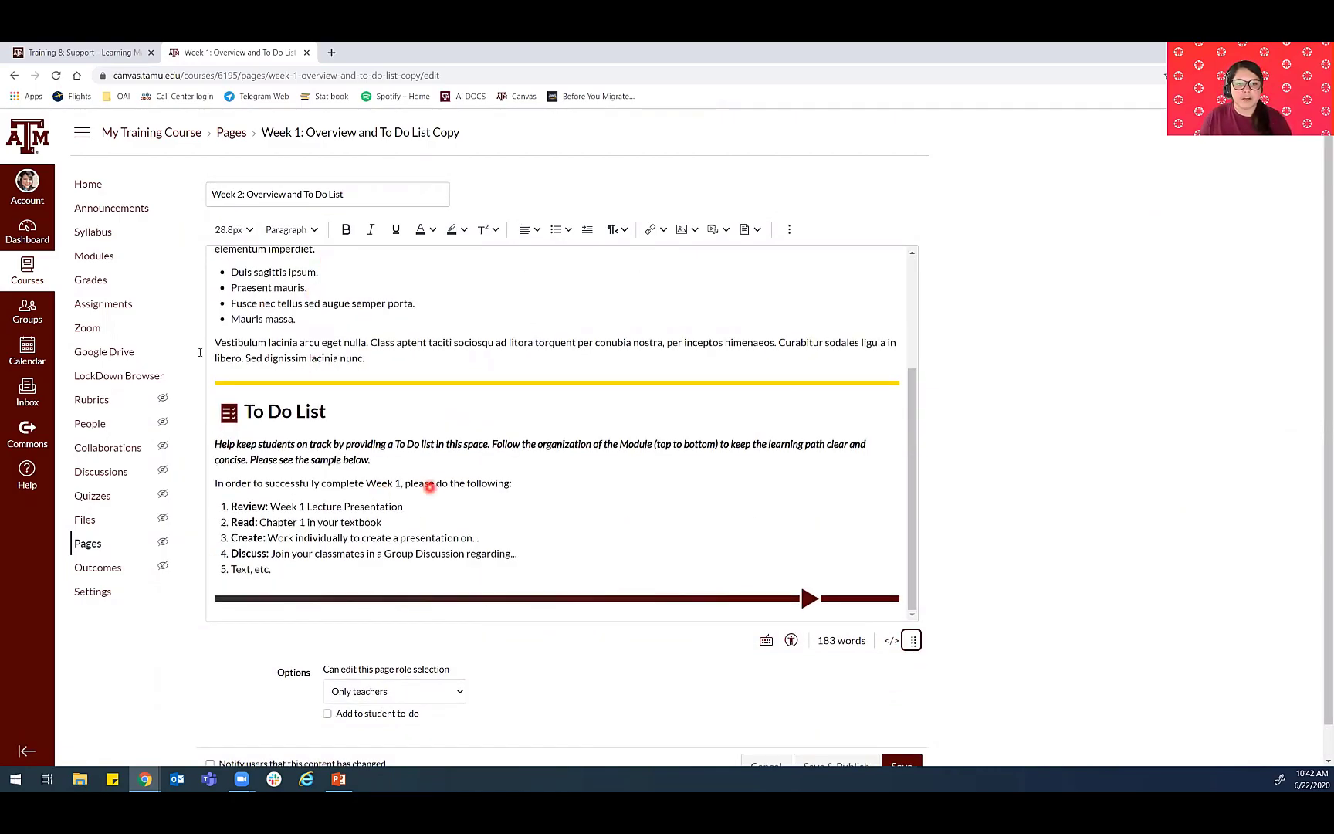
scroll(494, 548, down, 1)
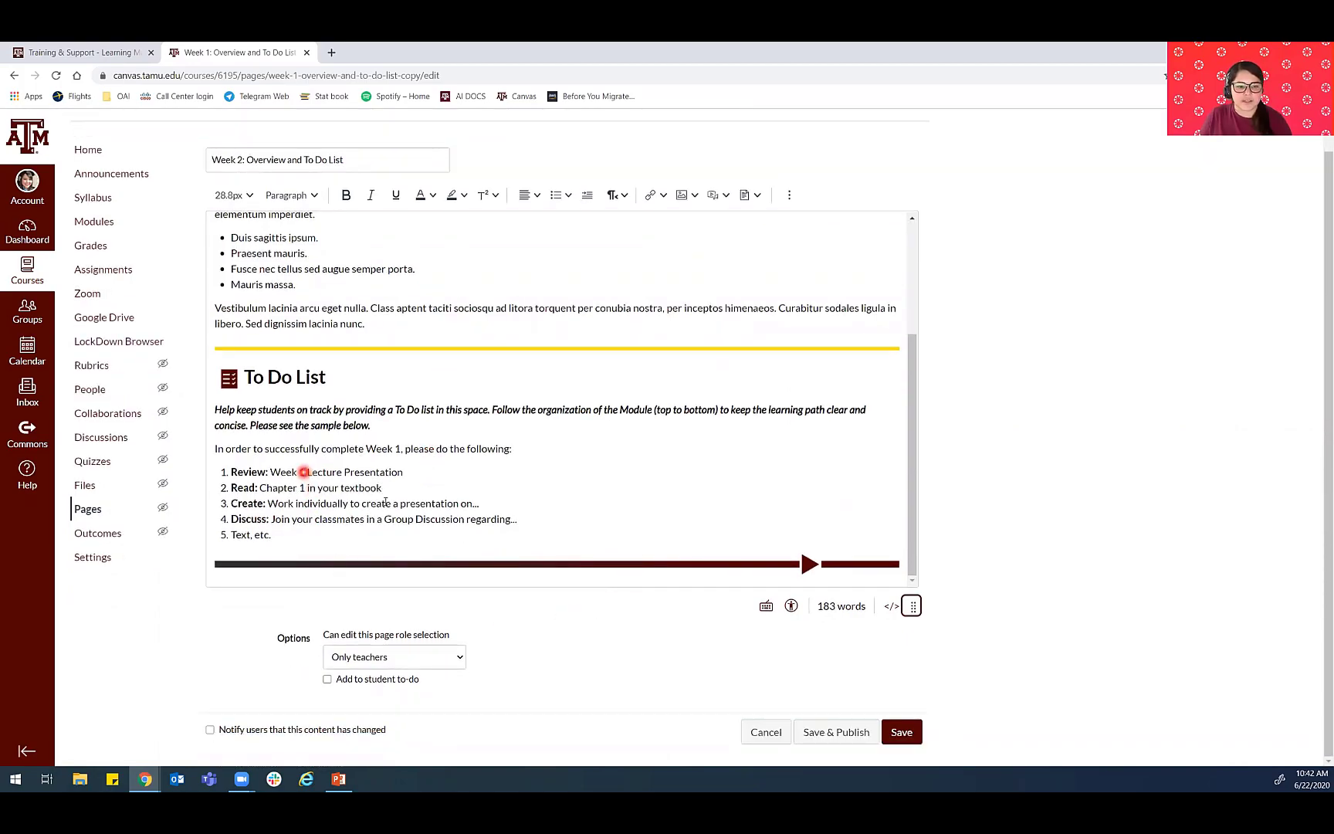
click(306, 472)
key(BackSpace)
key(BackSpace)
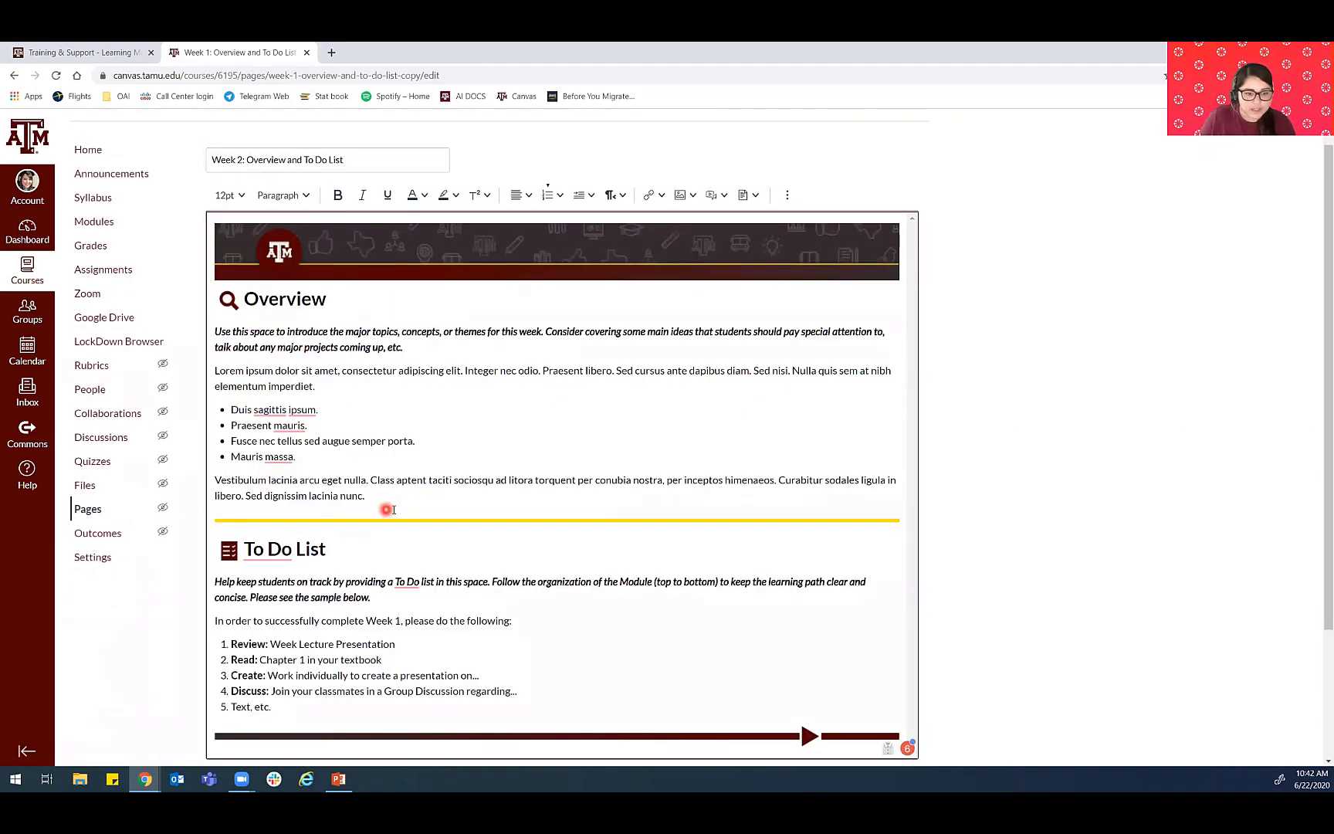
scroll(384, 501, down, 3)
text(2)
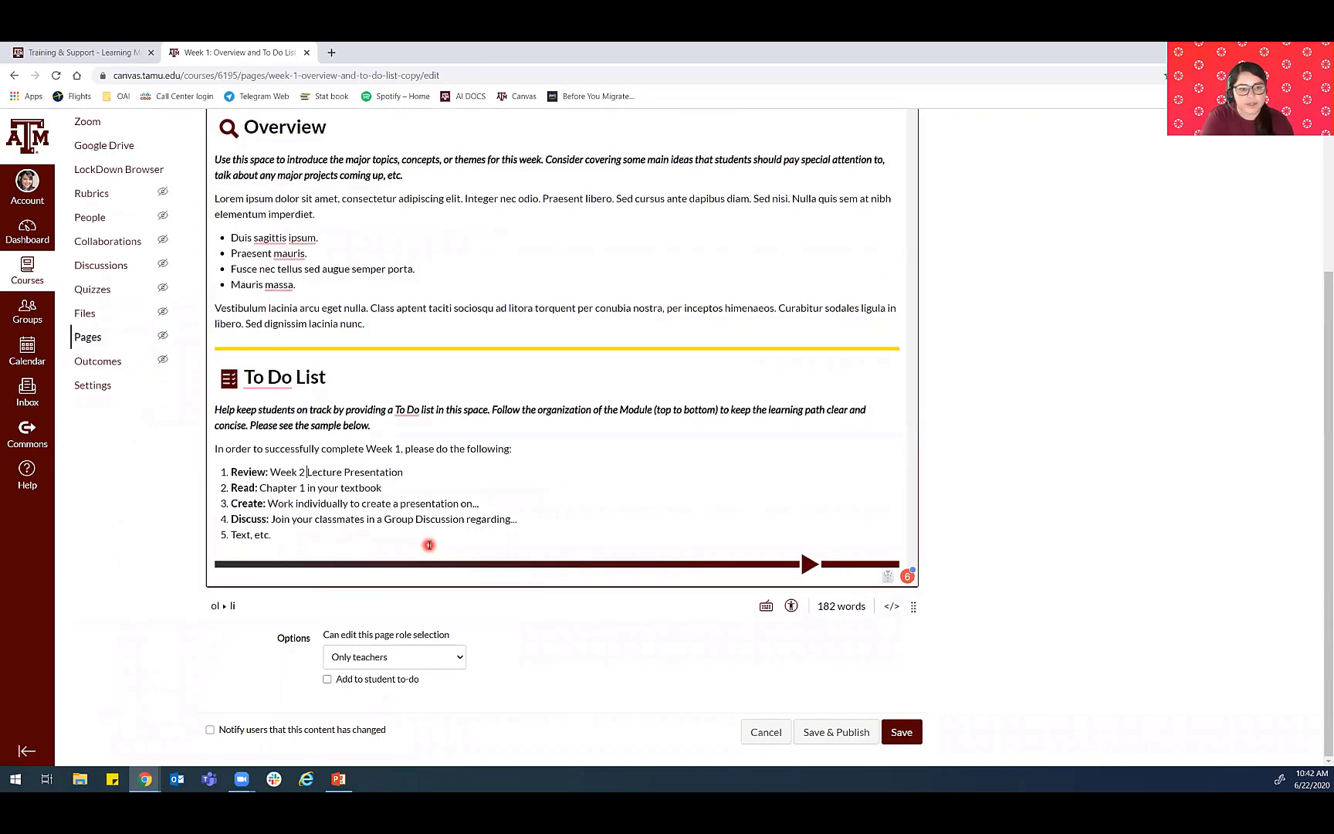
- Change the Read item in the To Do List to "Chapter 2-3 in your textbook" and save the page without publishing it
click(303, 487)
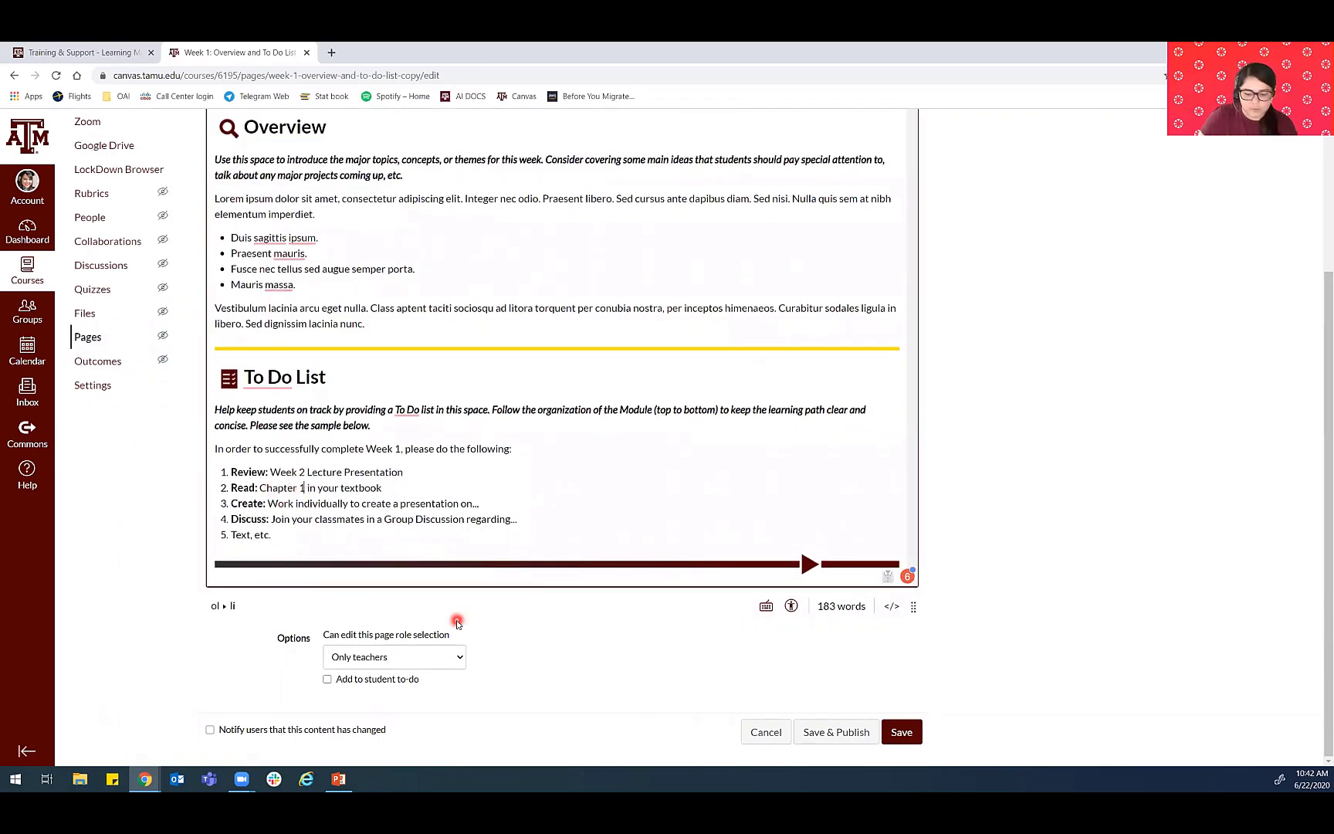
key(BackSpace)
text(2-3)
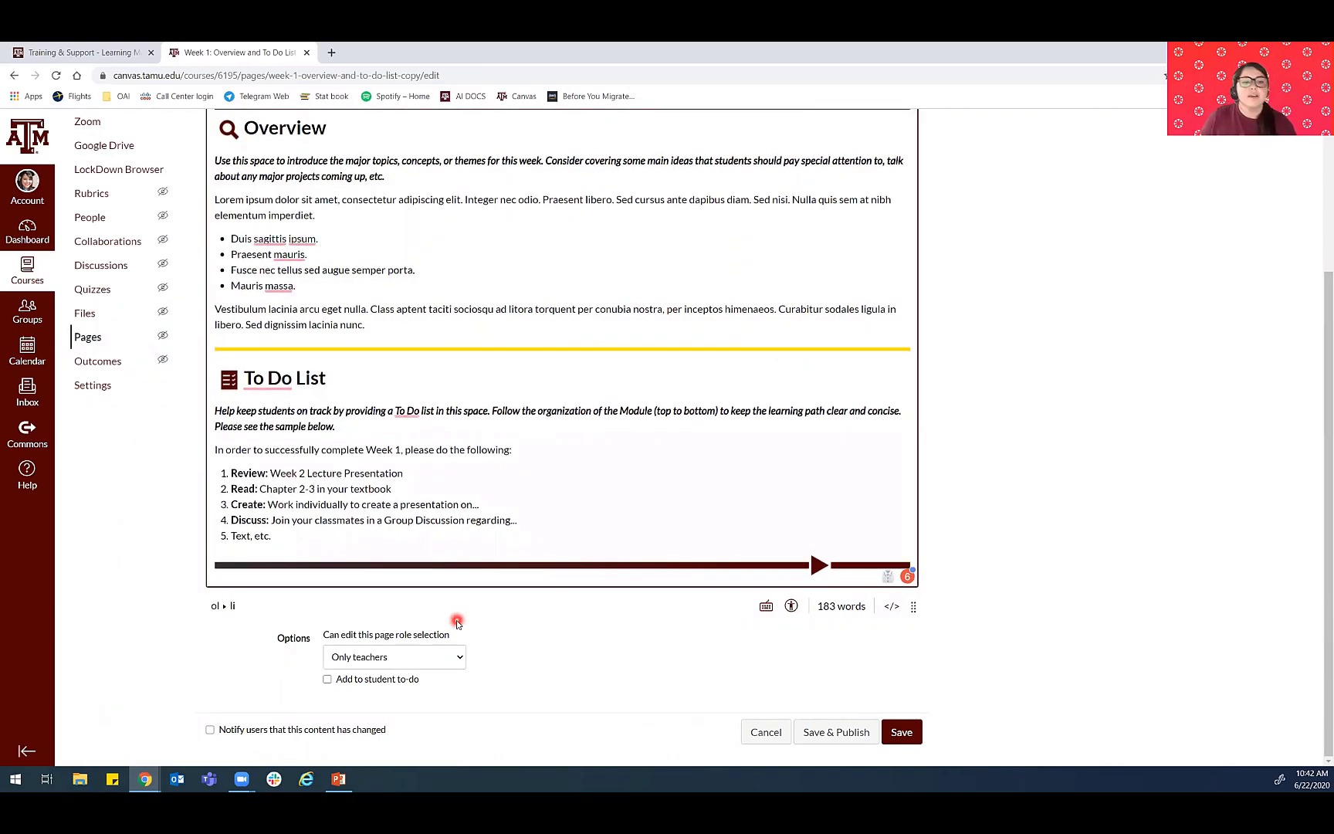
click(901, 733)
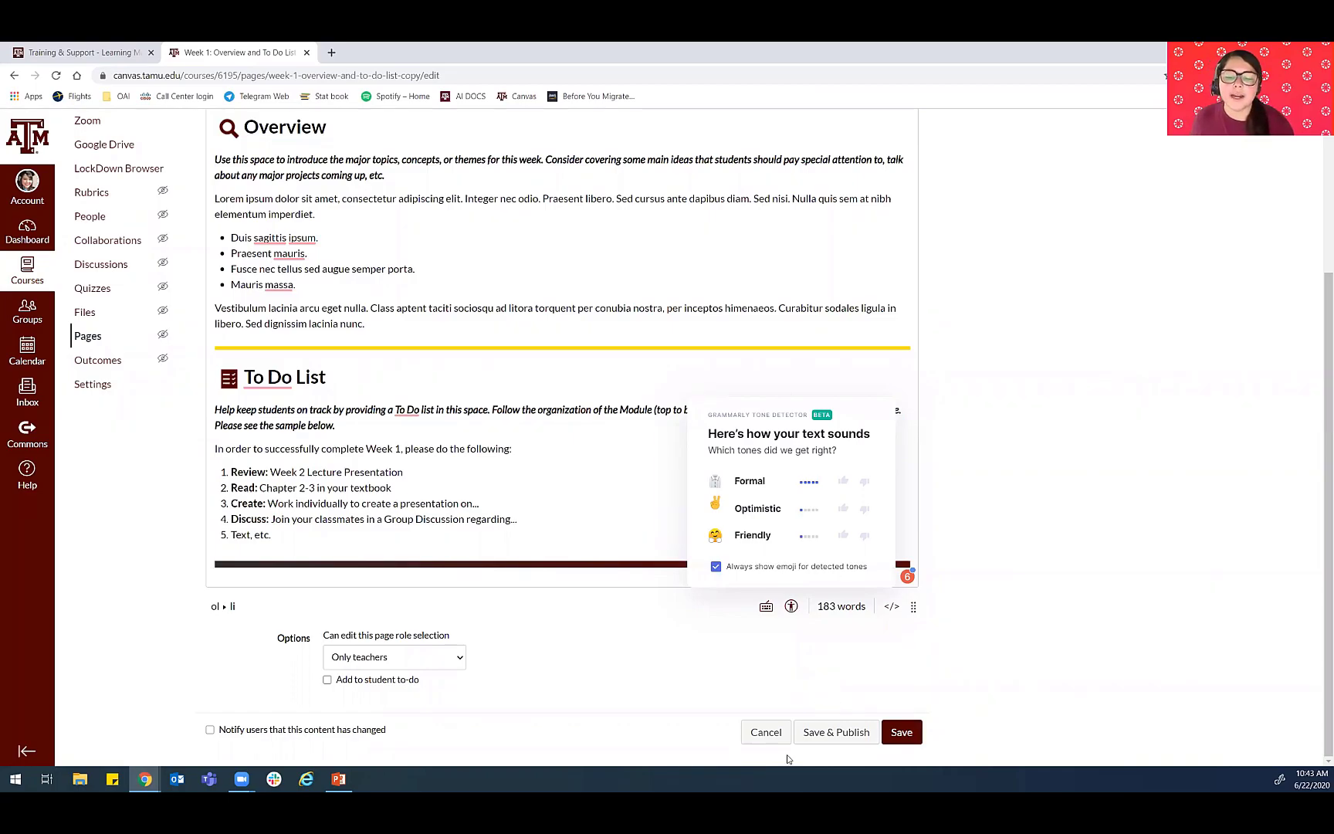
click(858, 726)
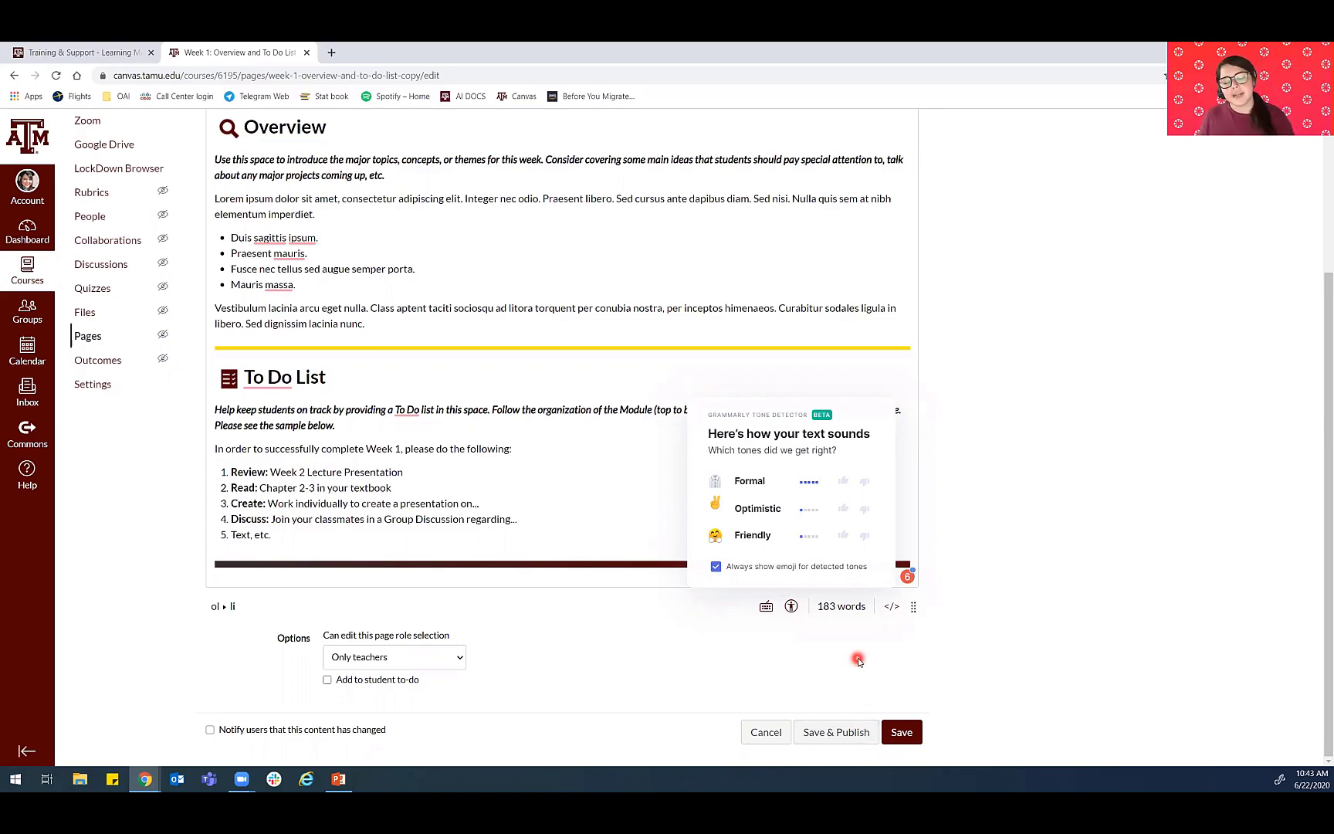
click(903, 732)
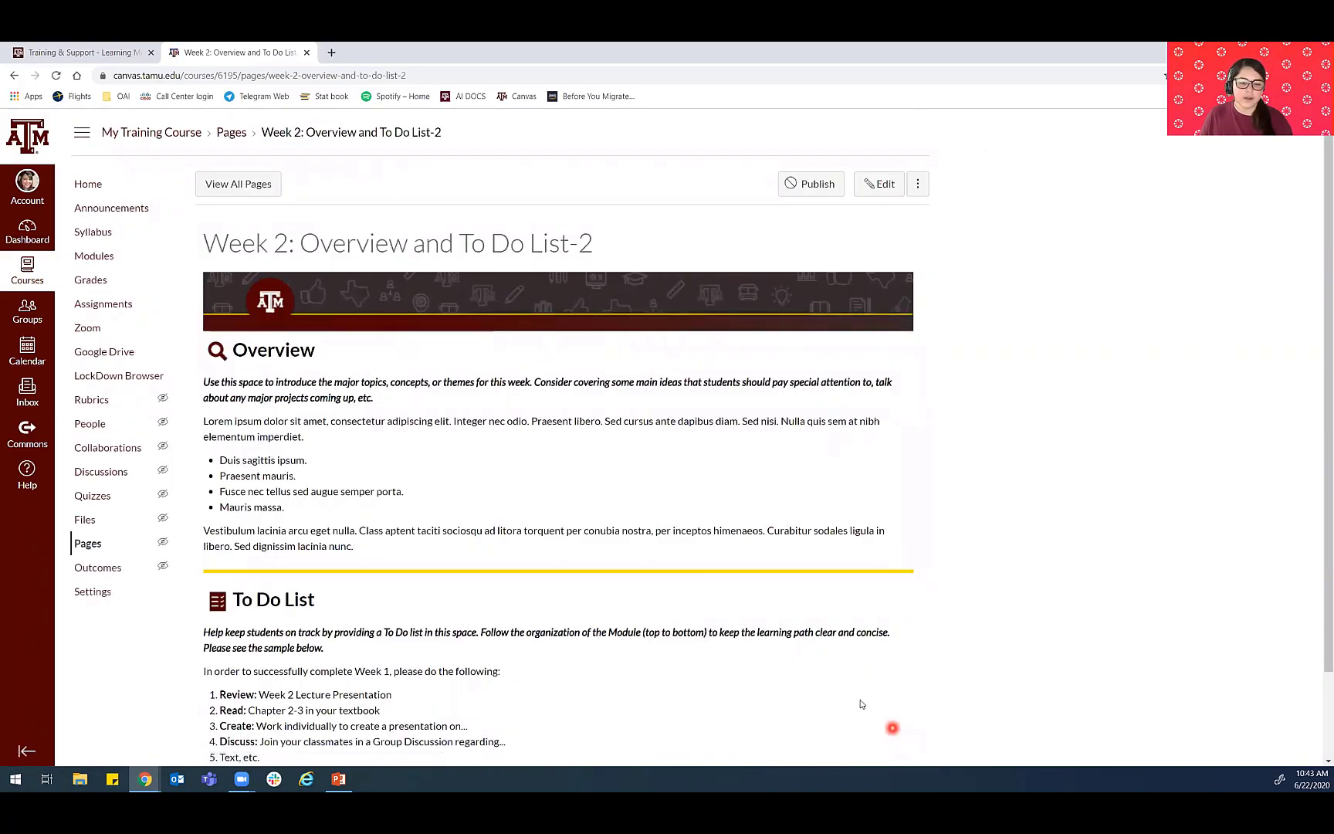
- Duplicate the Week 1: Presentation page from the course modules and move the copy below the overview page in the Week 2 module
click(96, 258)
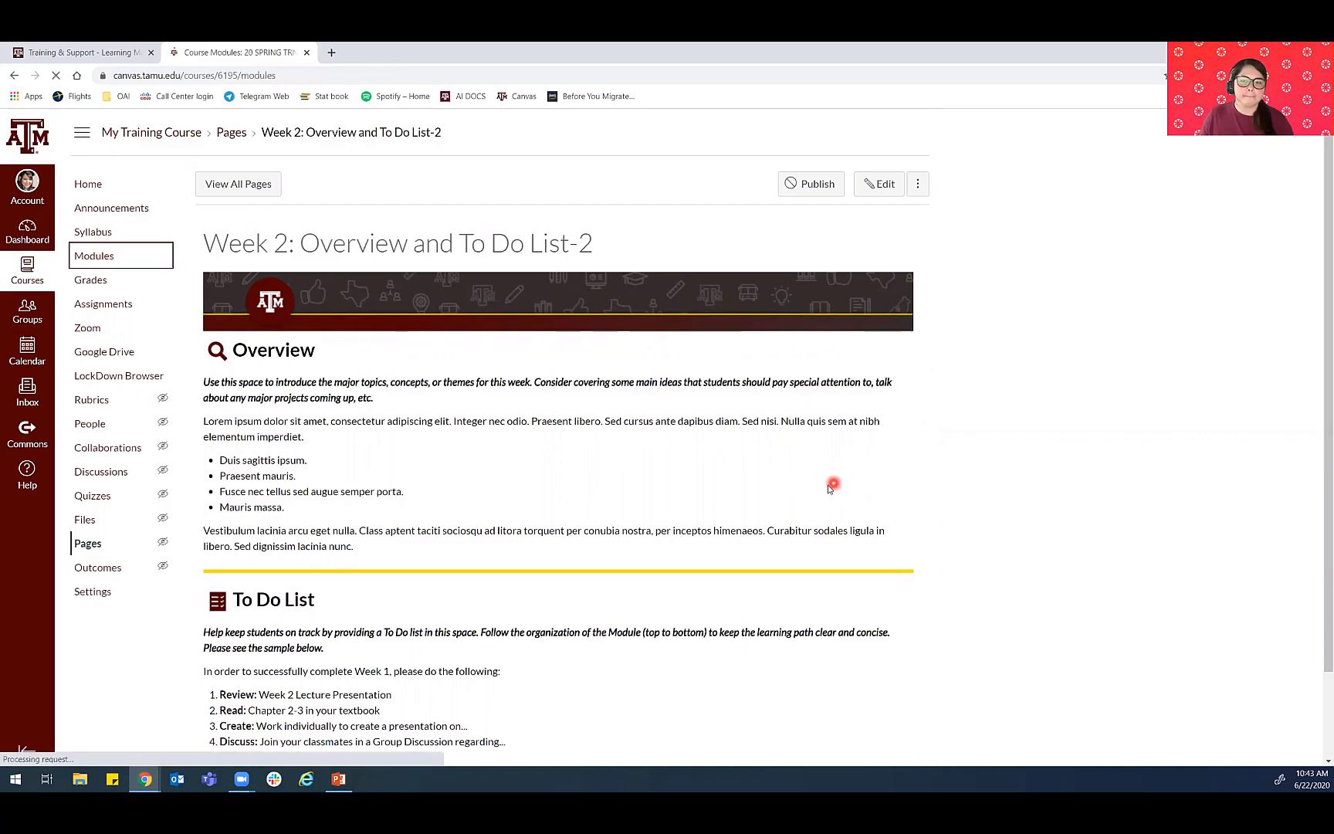
scroll(706, 492, down, 15)
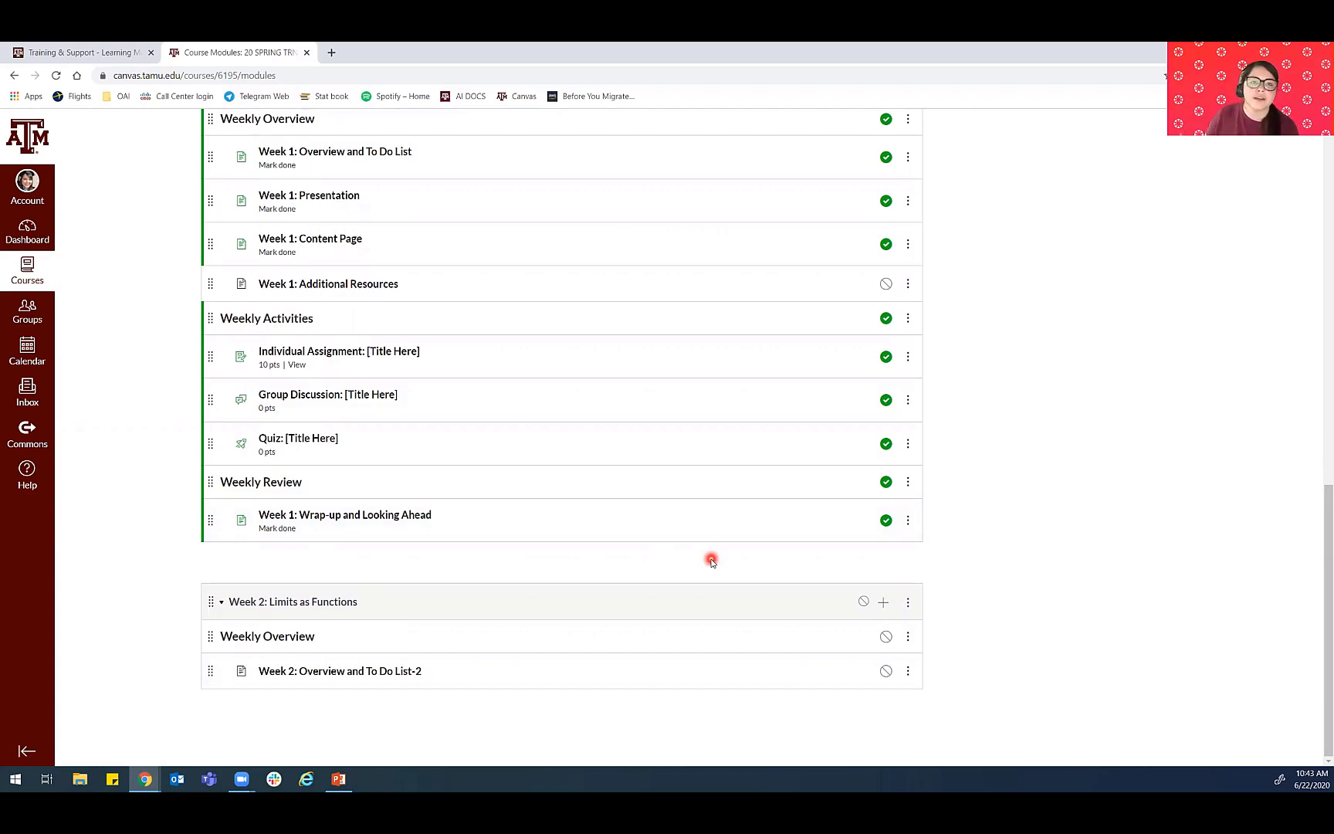
scroll(695, 548, up, 1)
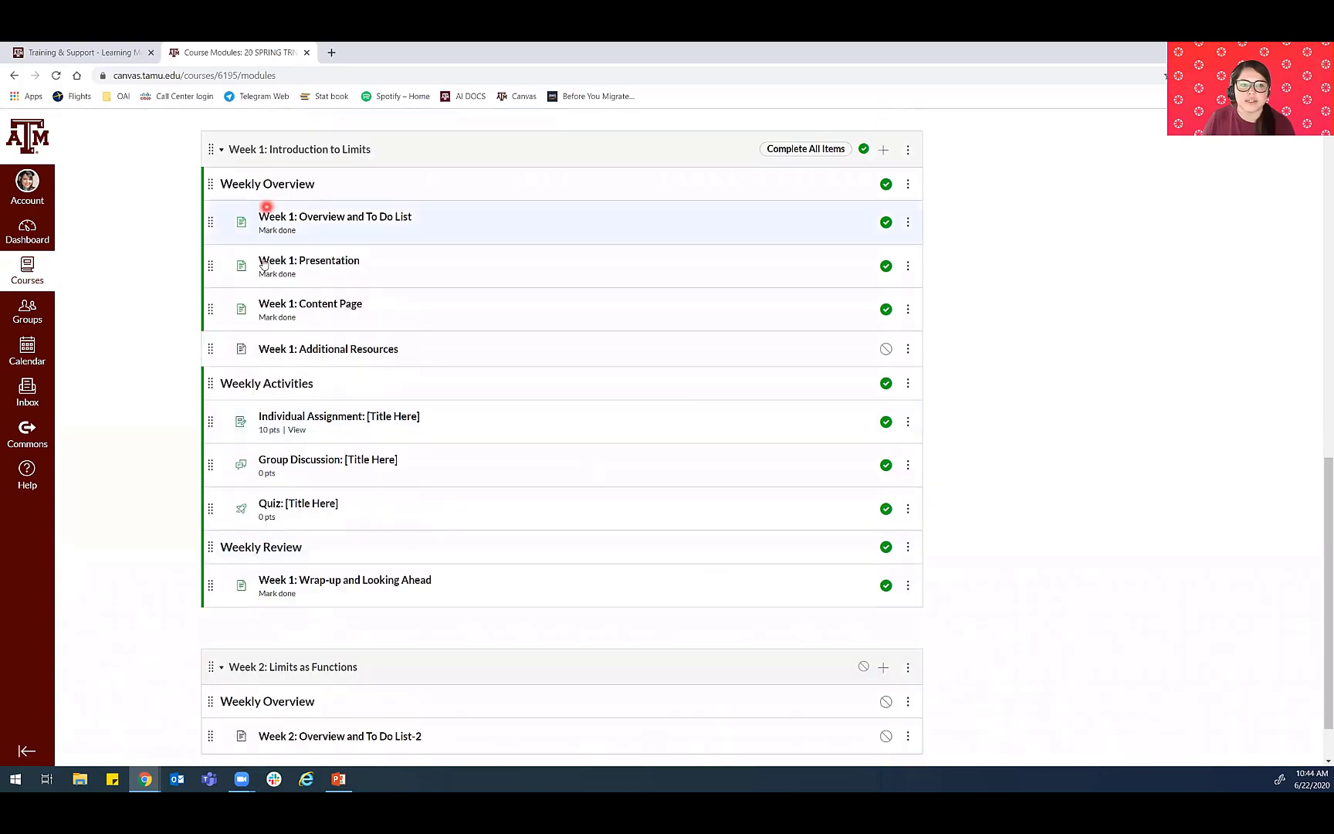
click(908, 265)
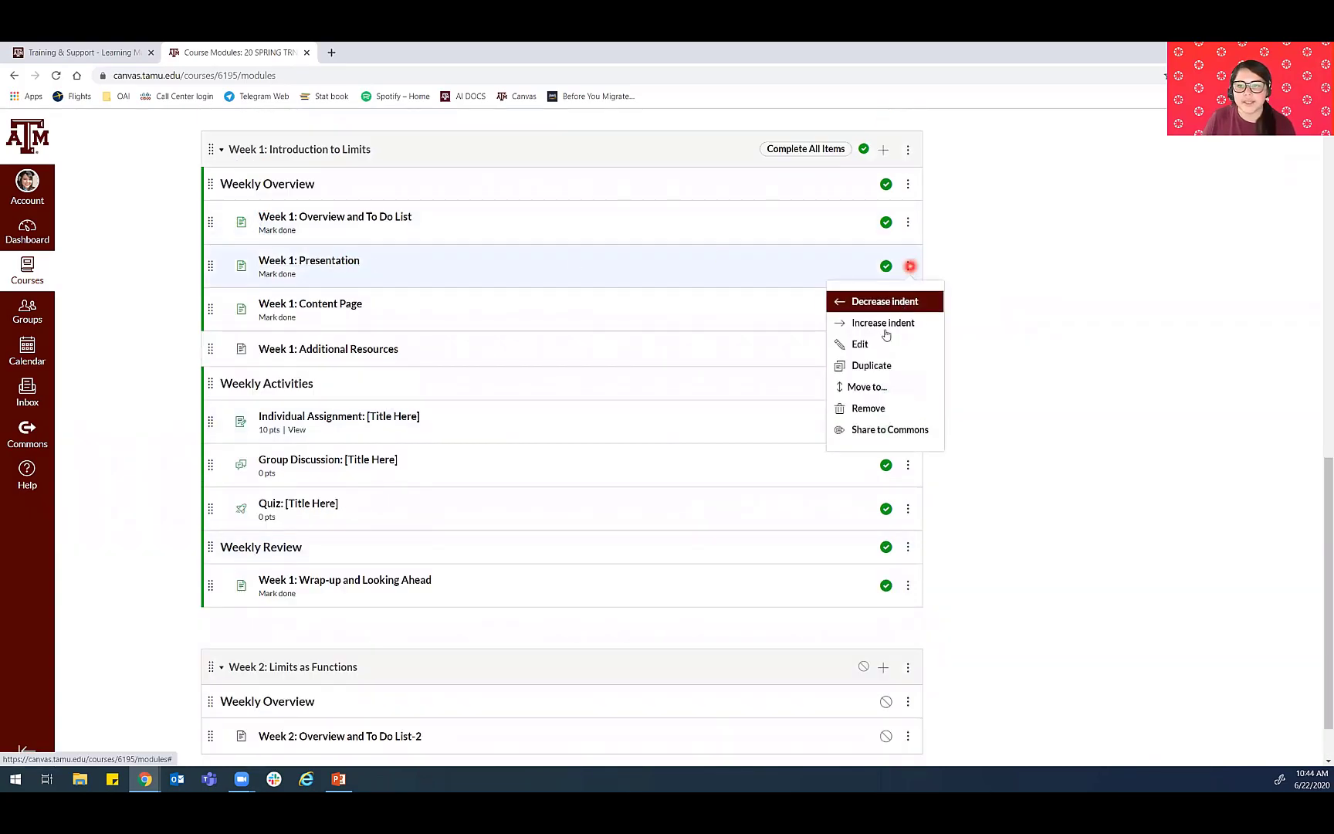
click(868, 365)
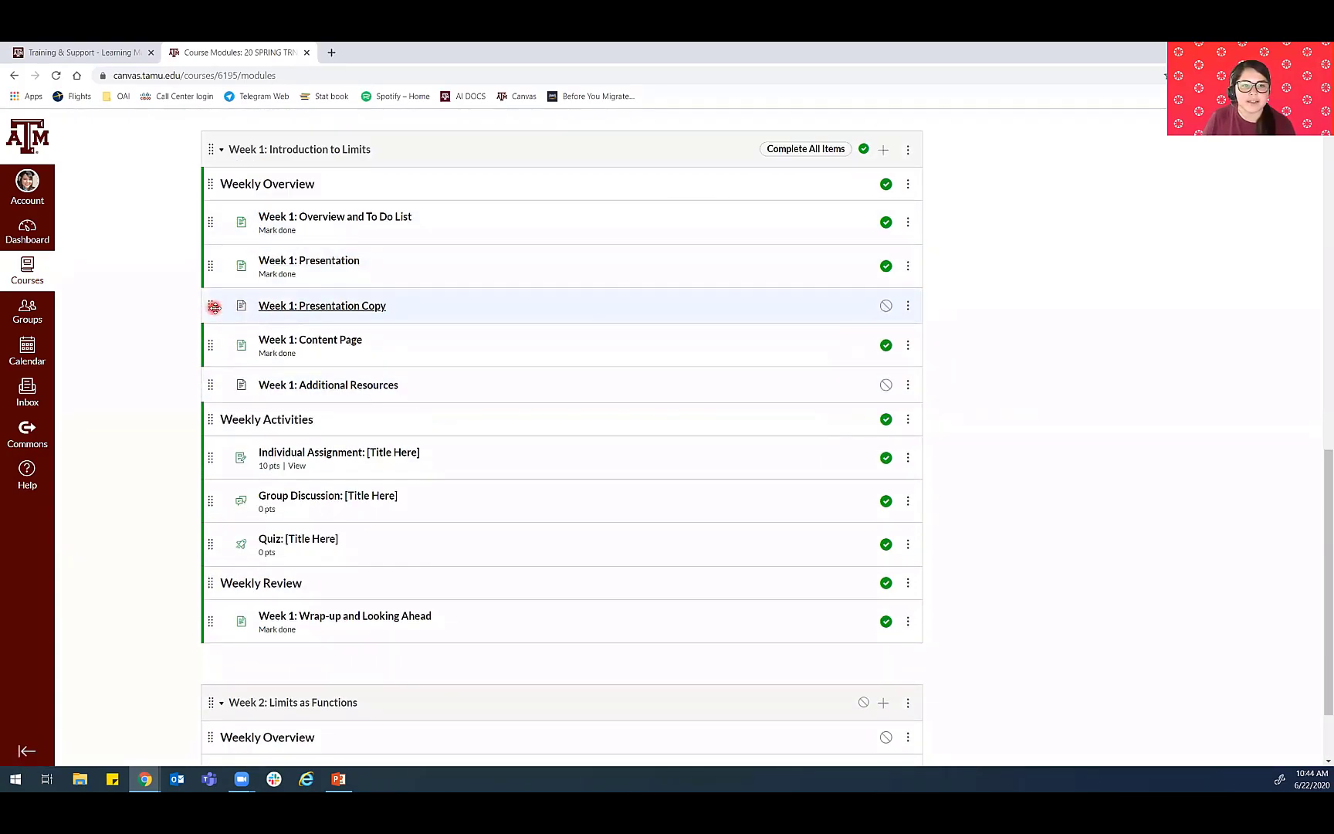
drag(211, 313, 215, 670)
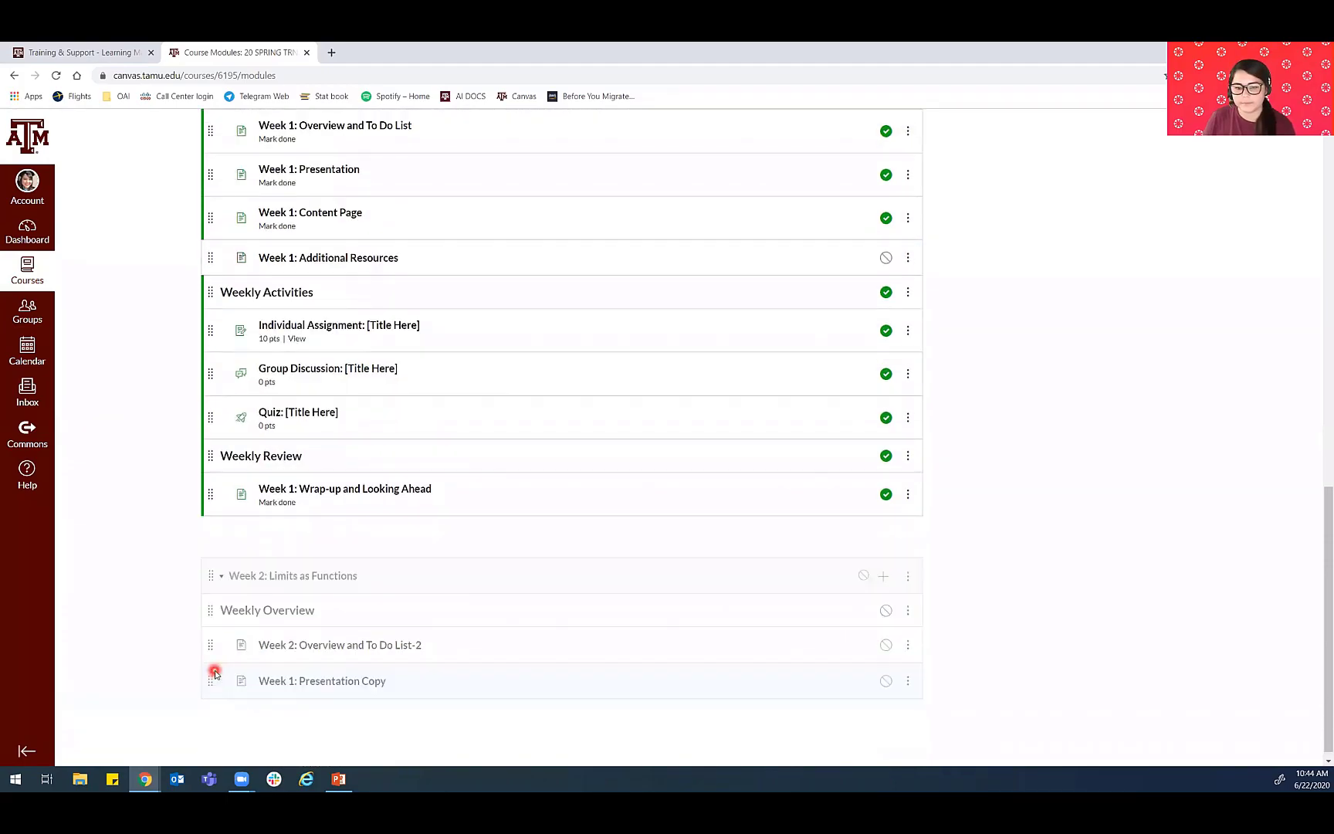
- Retitle the copied presentation page in the Week 2 module "Week 2: Presentation" and save it without publishing
click(375, 680)
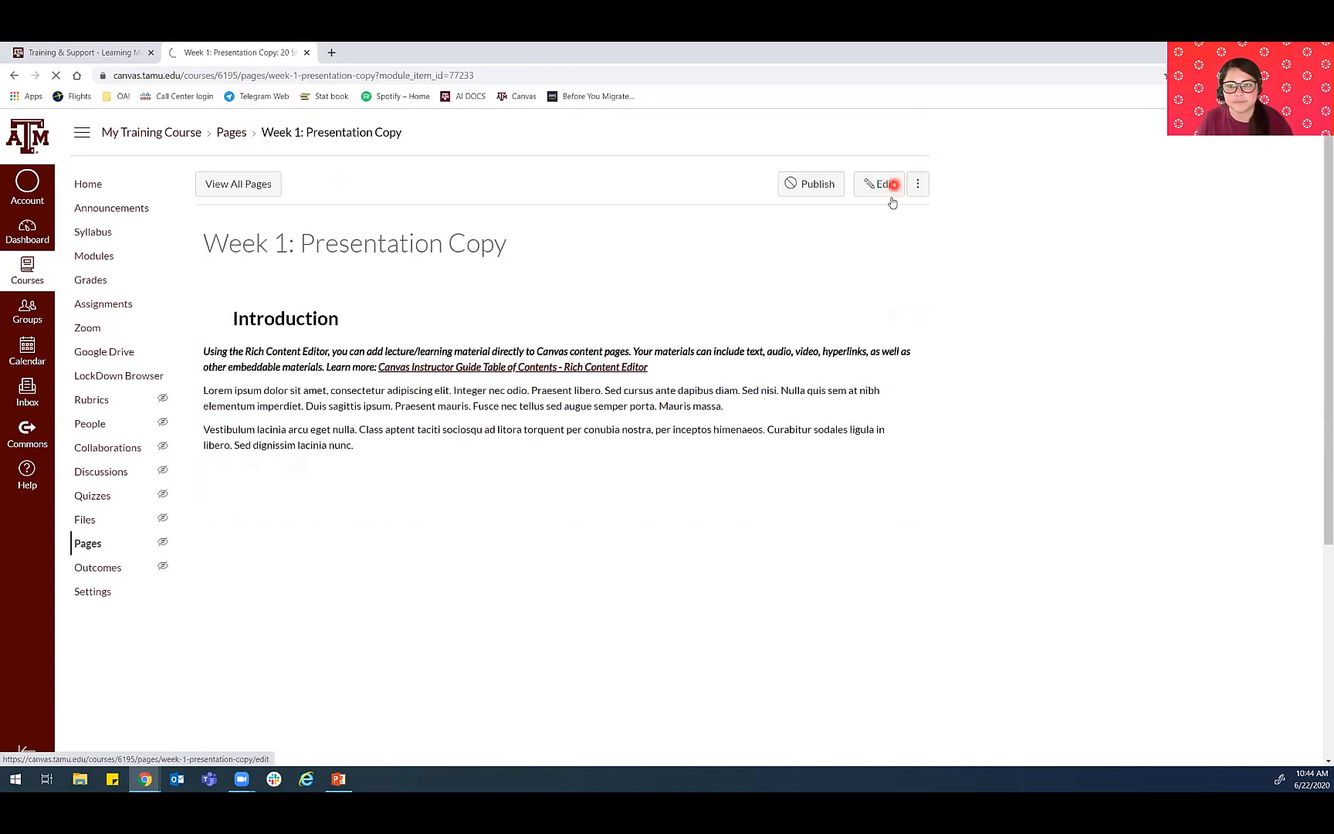
click(888, 184)
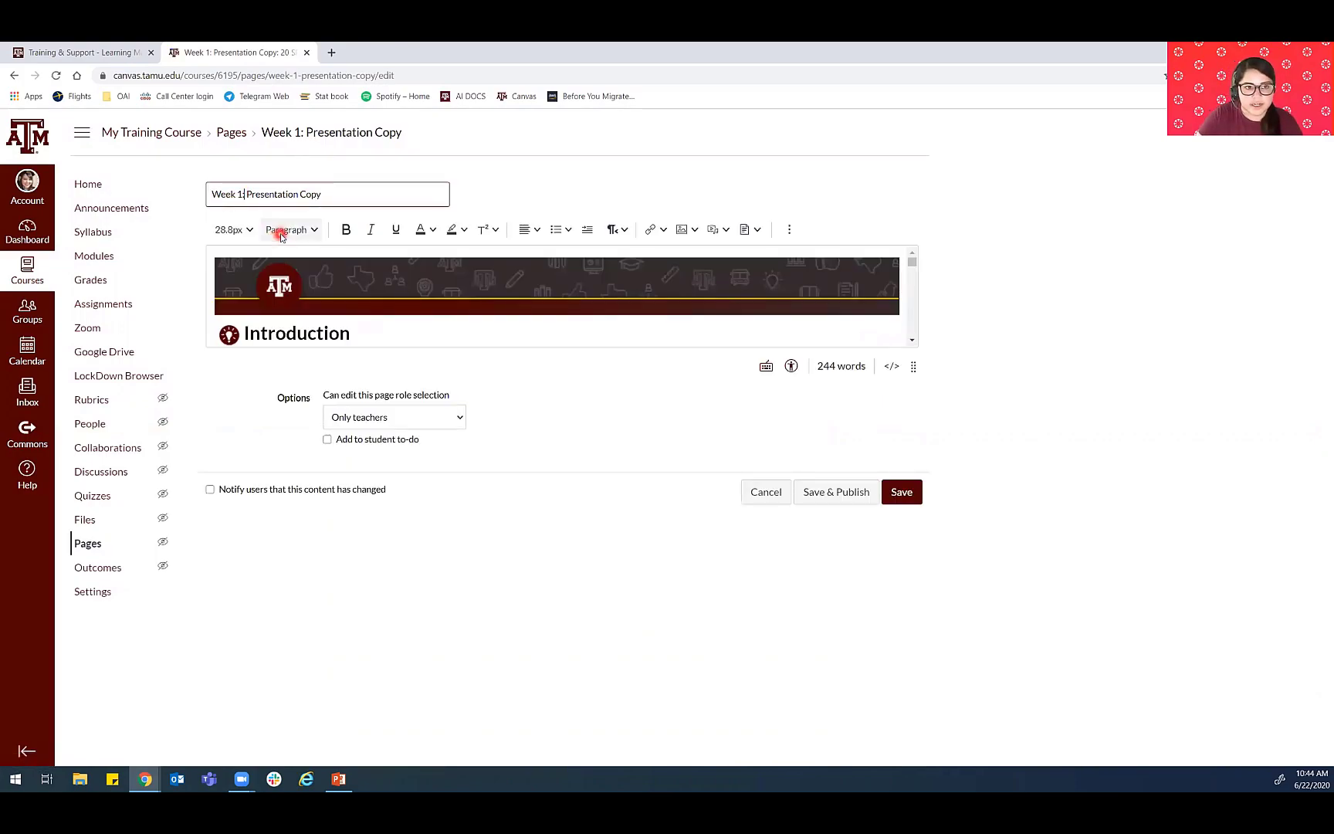
key(BackSpace)
text(2)
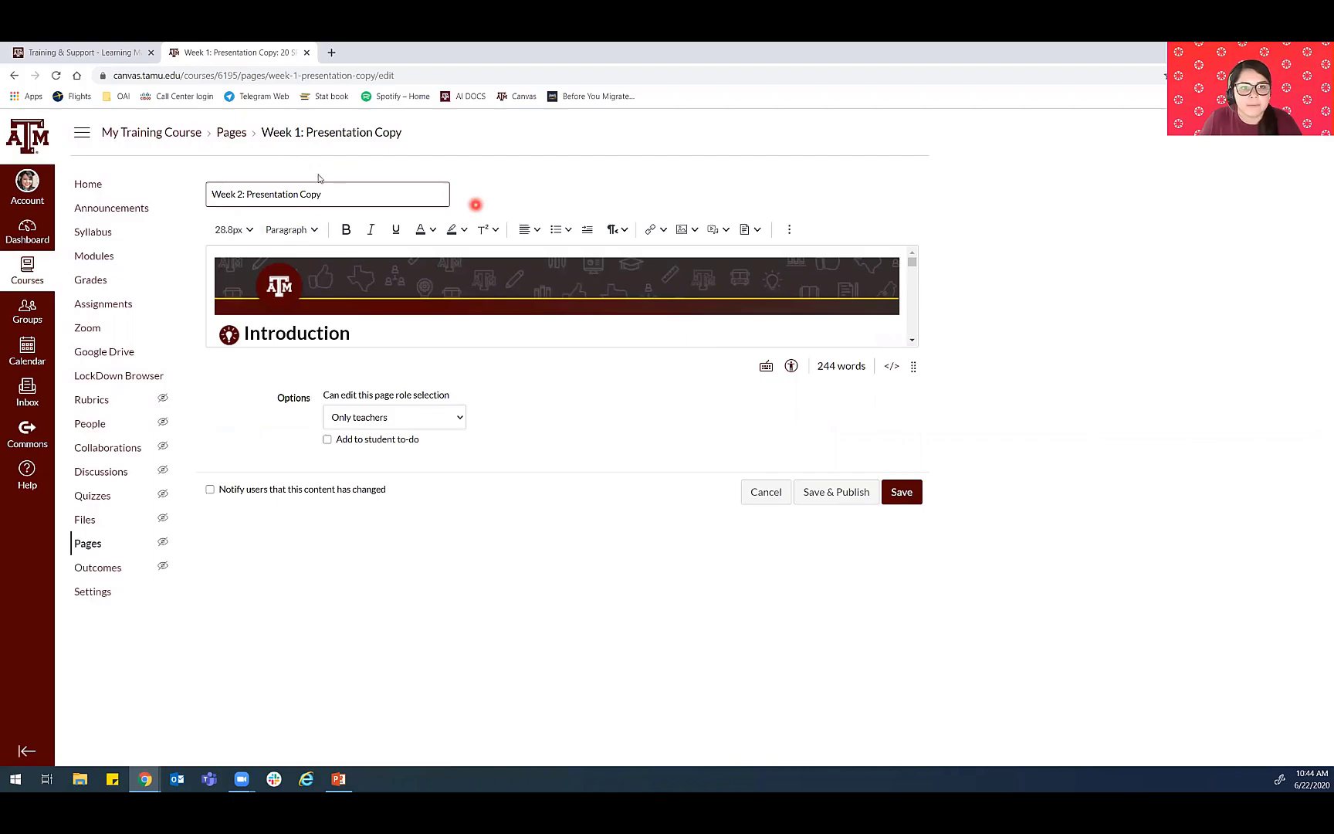
drag(338, 199, 294, 199)
key(BackSpace)
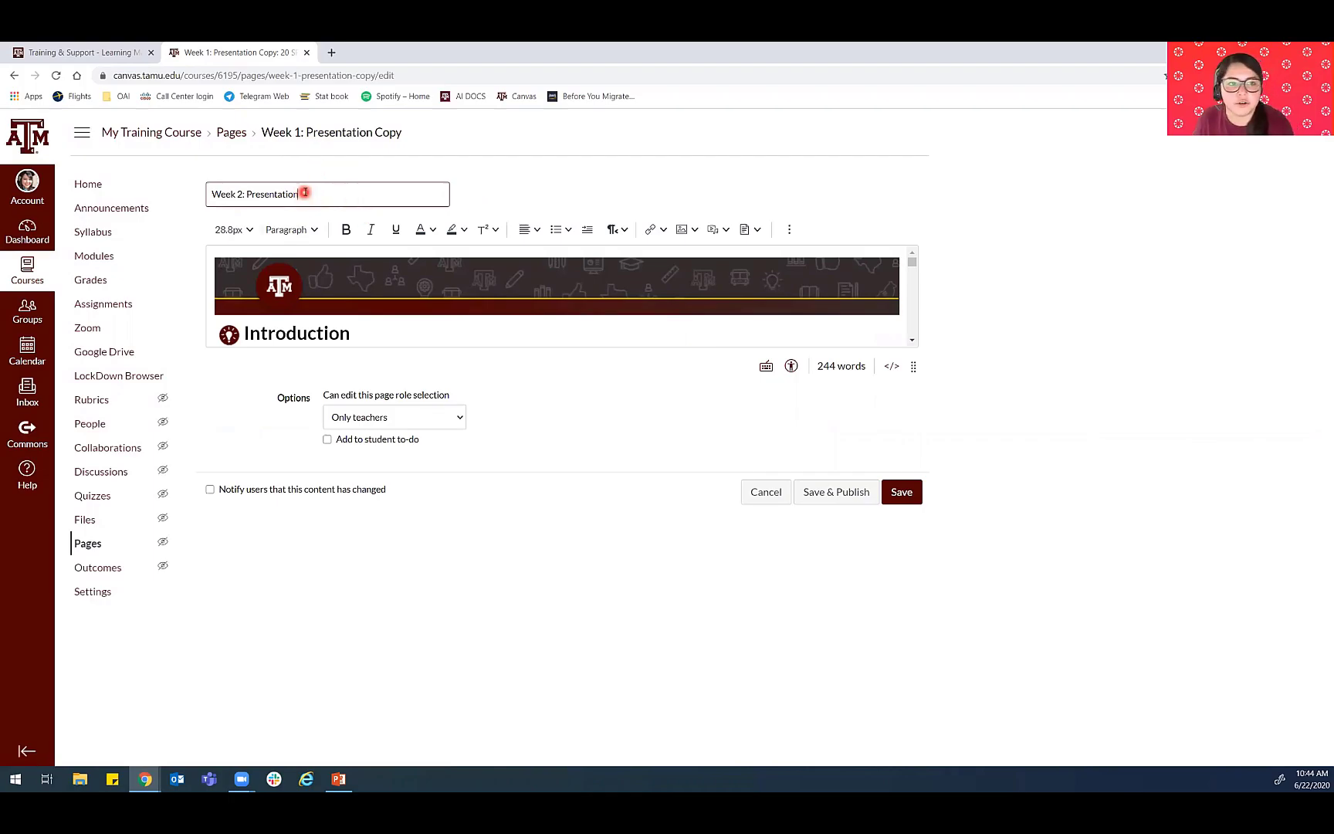
click(914, 498)
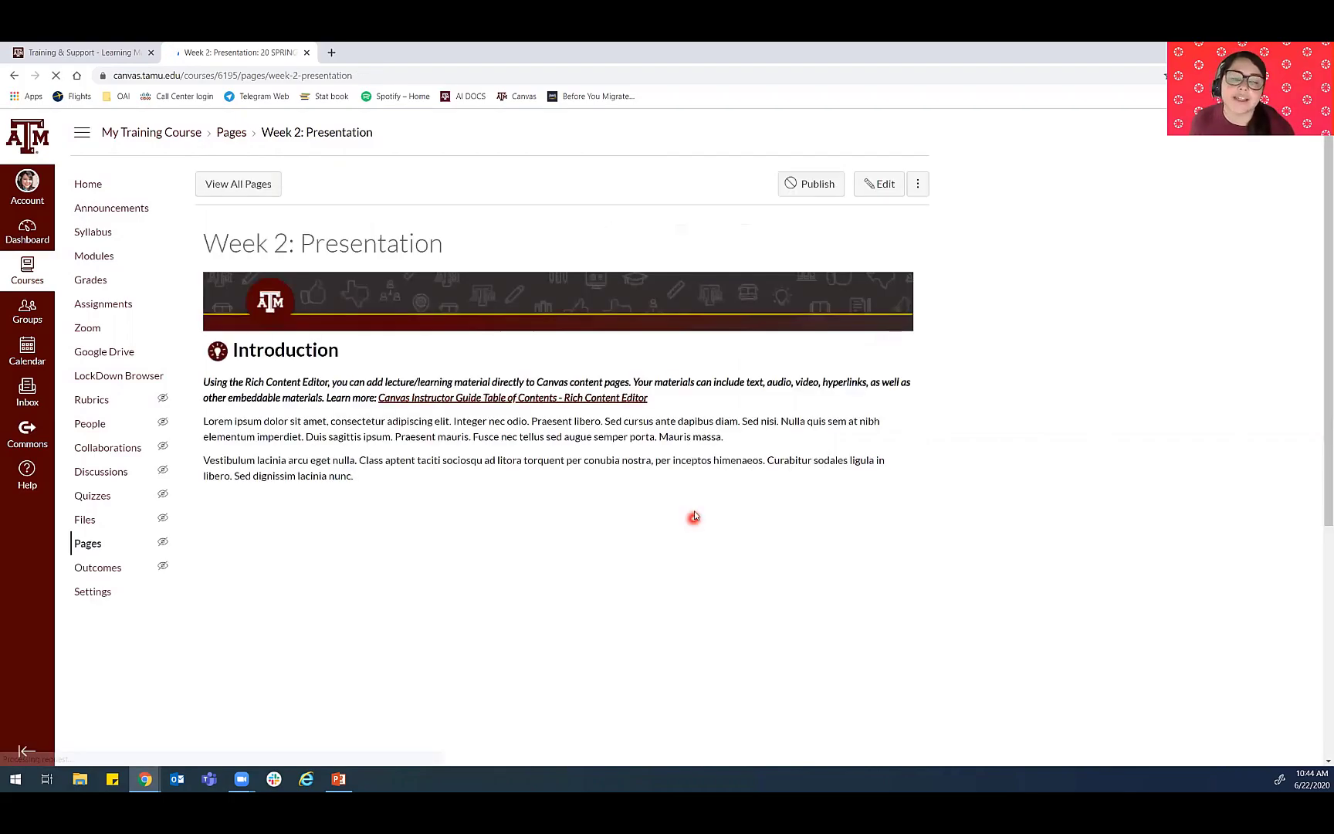
- Return to the course modules and duplicate the entire Week 2: Limits as Functions module
click(95, 257)
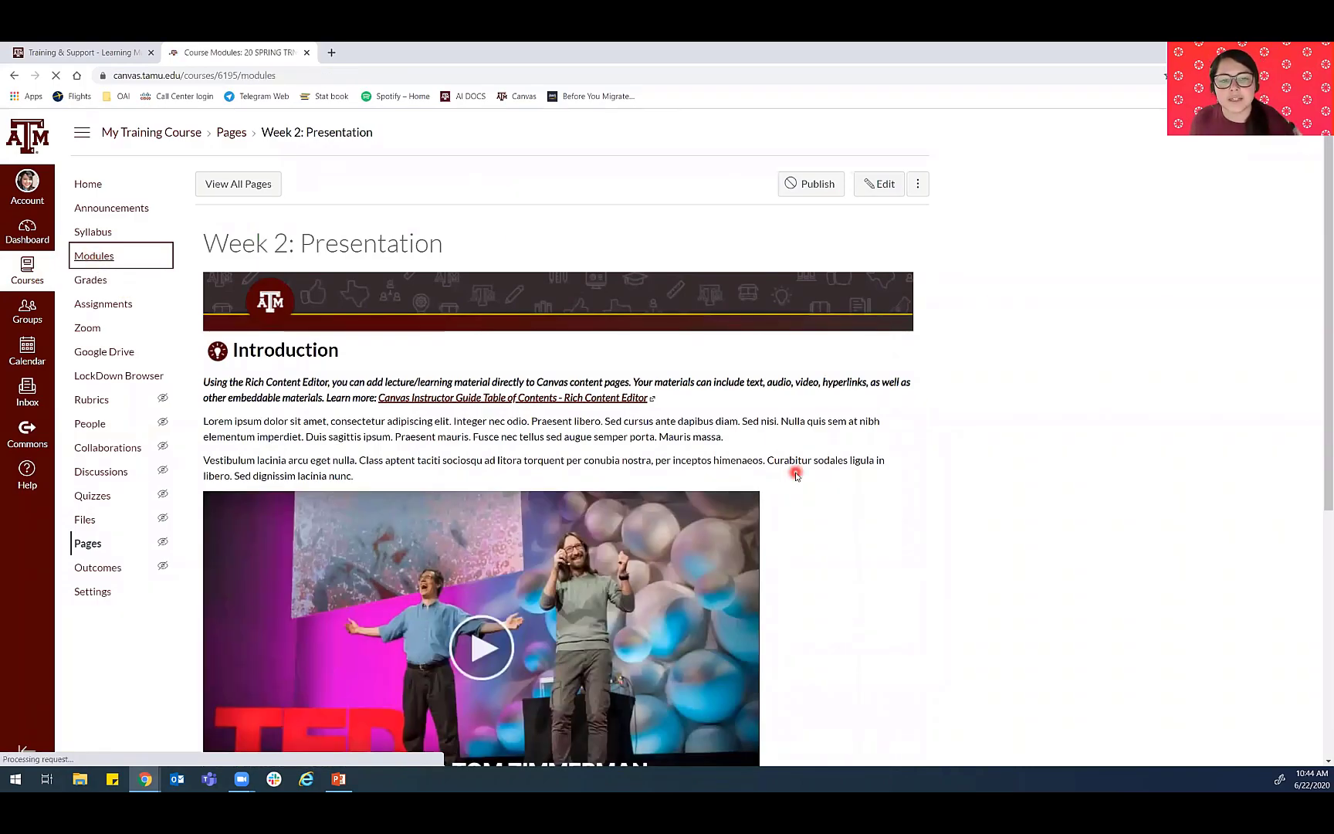
scroll(331, 267, down, 14)
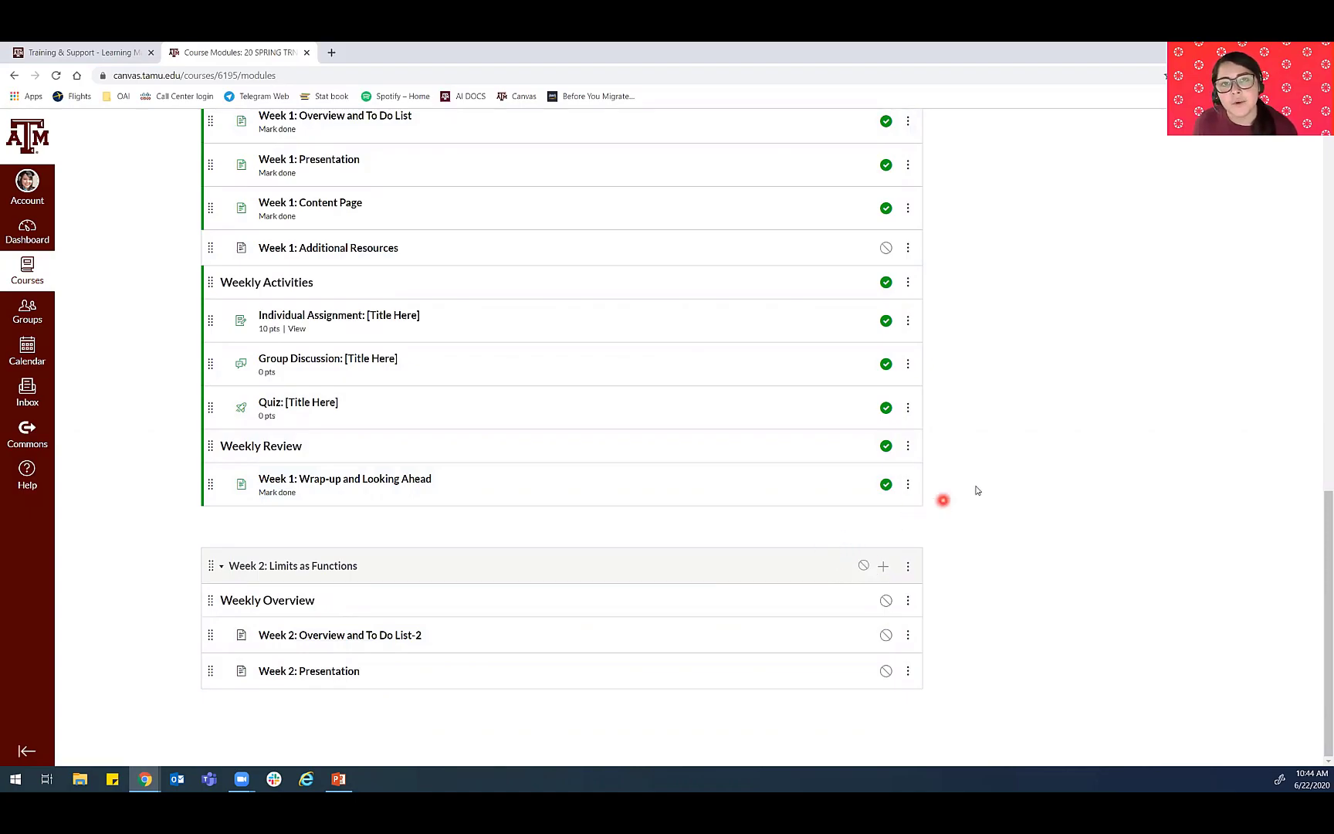
click(909, 571)
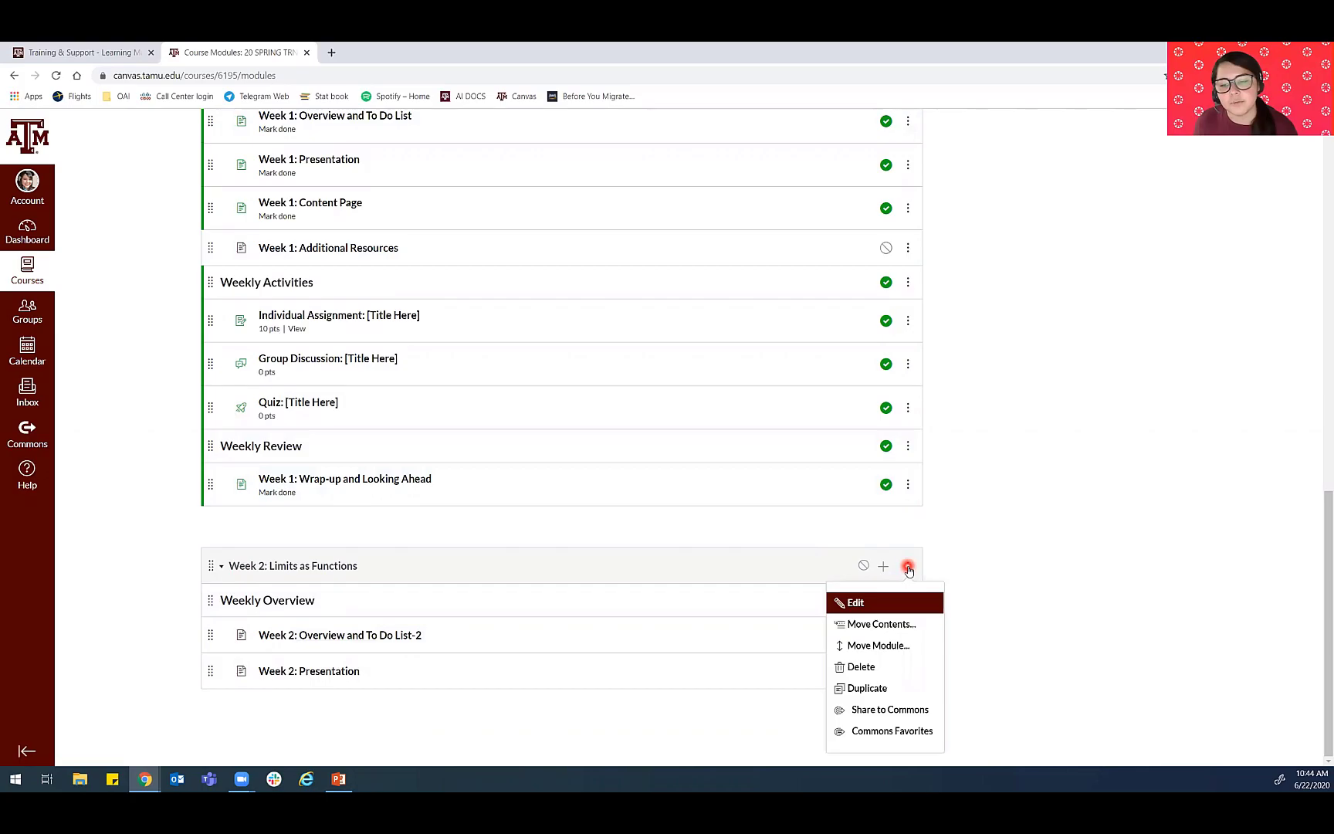
click(880, 688)
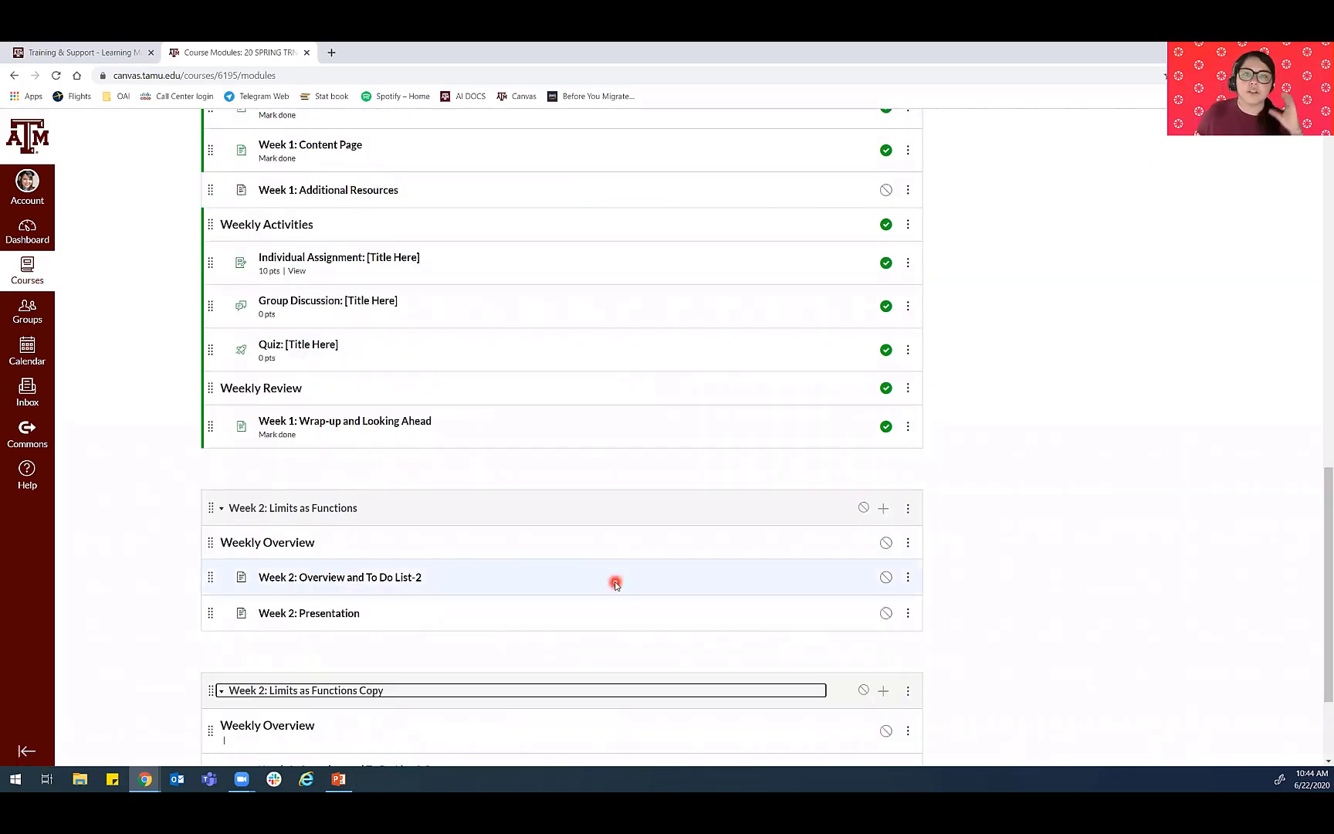
scroll(446, 601, down, 2)
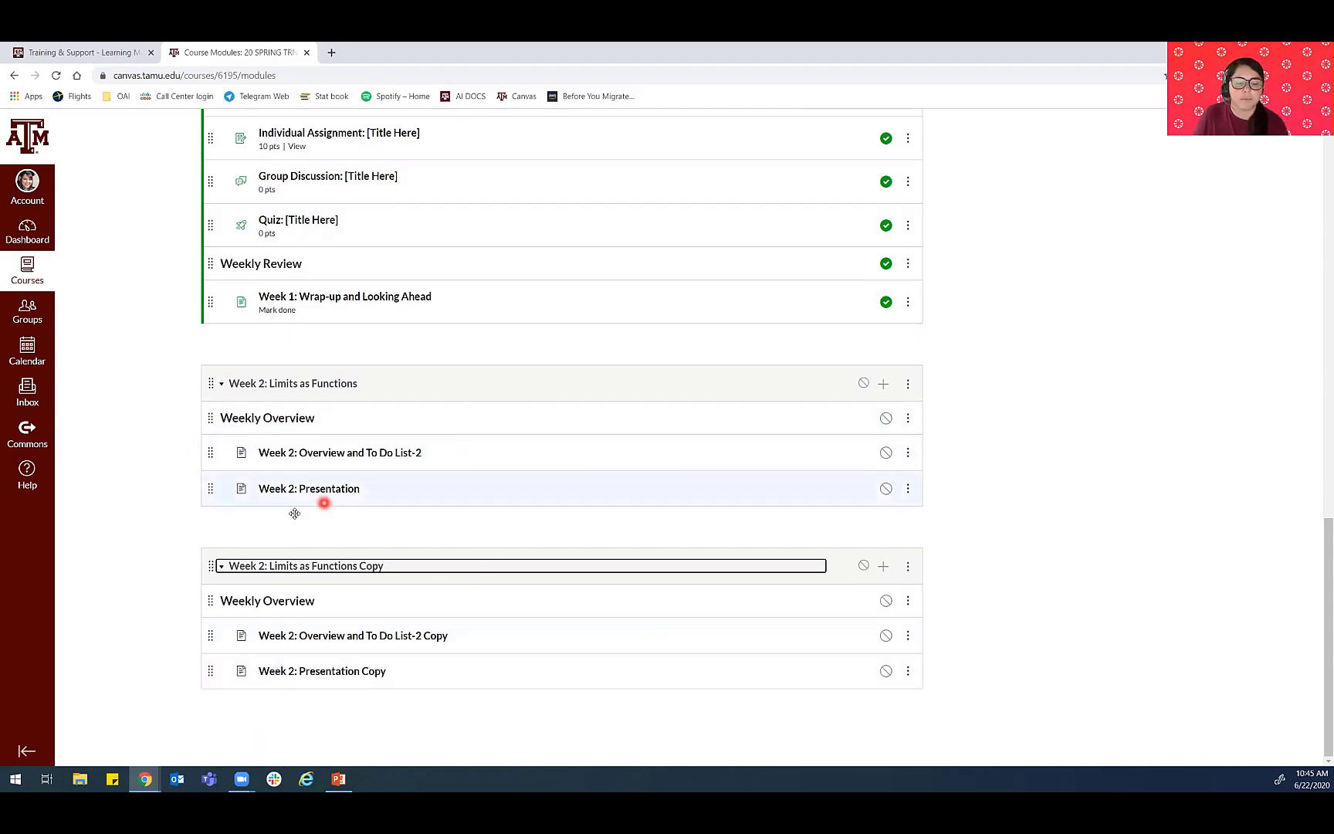
scroll(450, 536, up, 3)
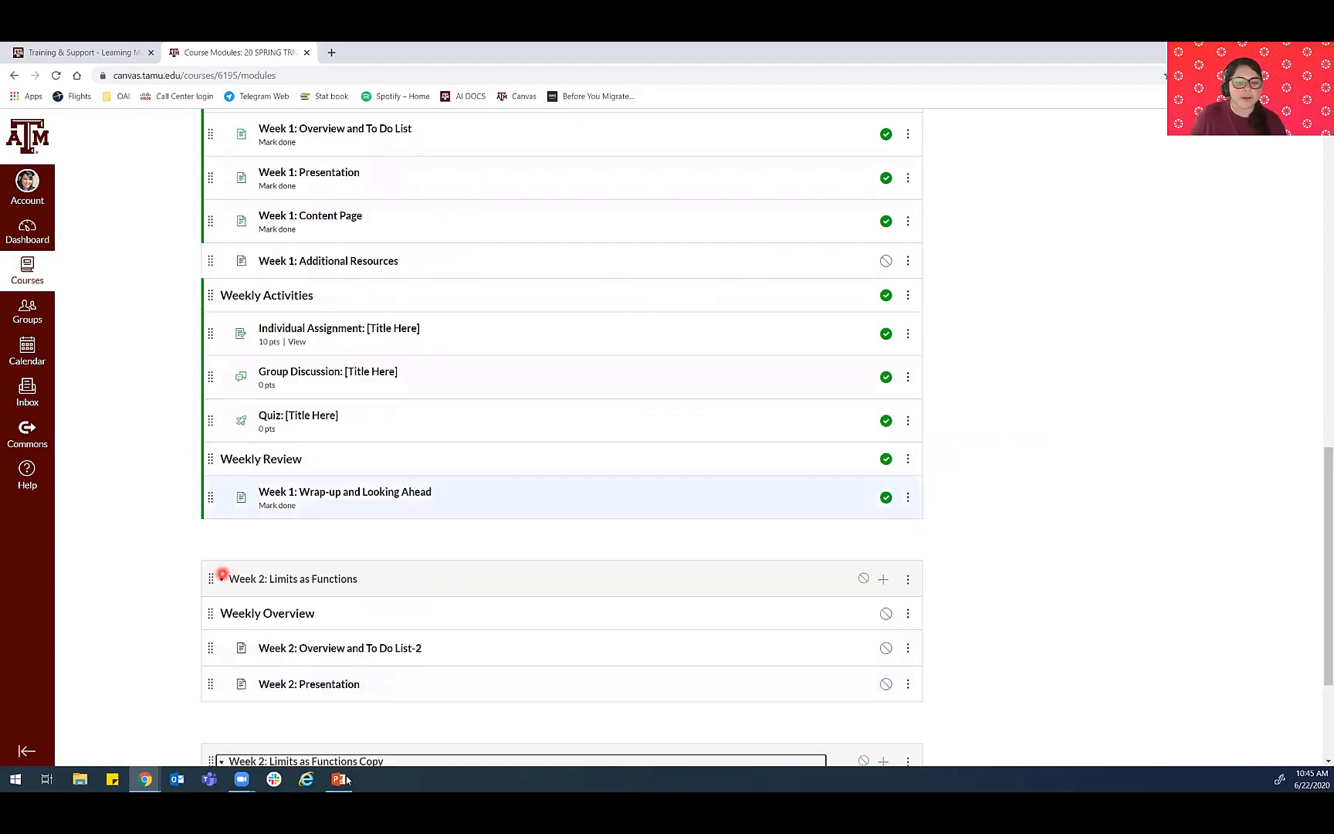
- Switch to the PowerPoint slide show and advance to the Create New Module slide
key(alt+Tab)
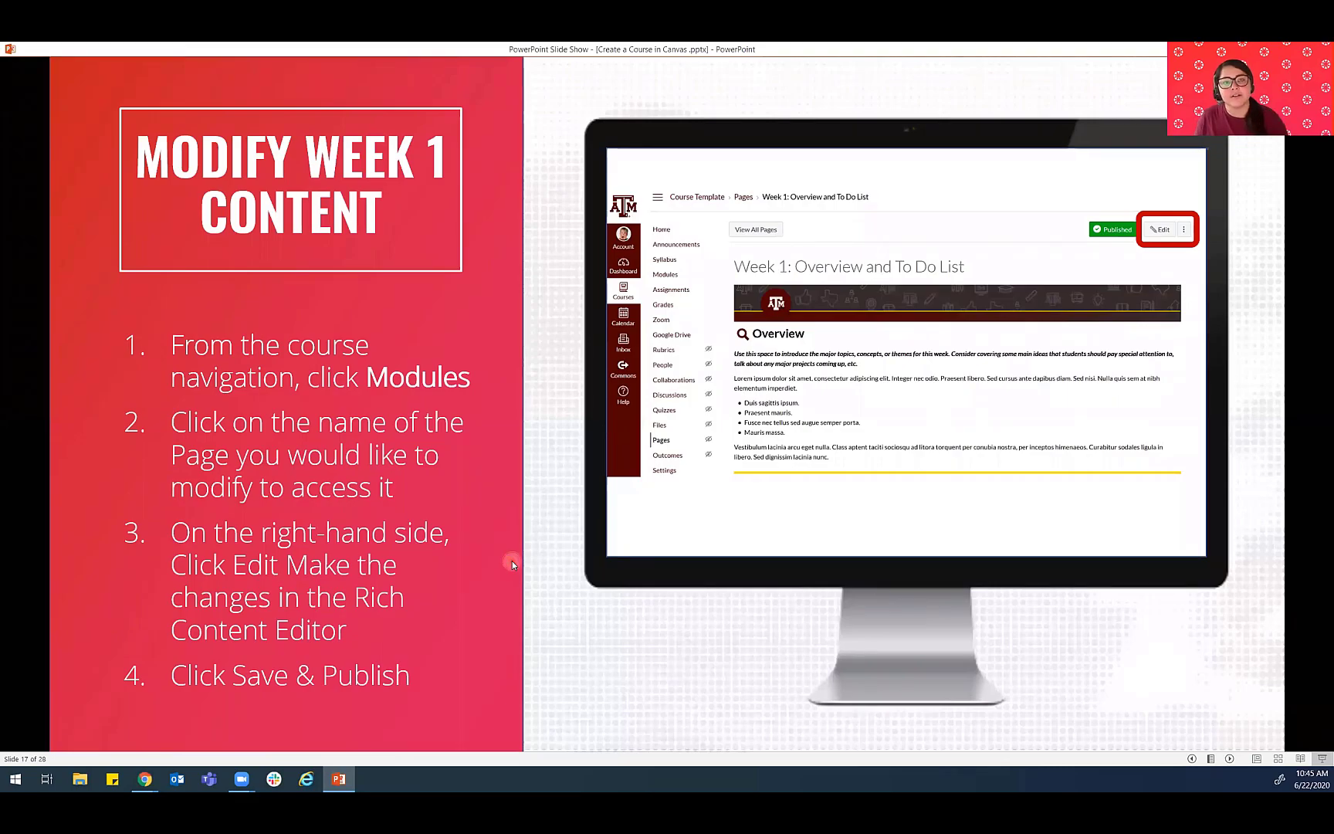
click(513, 561)
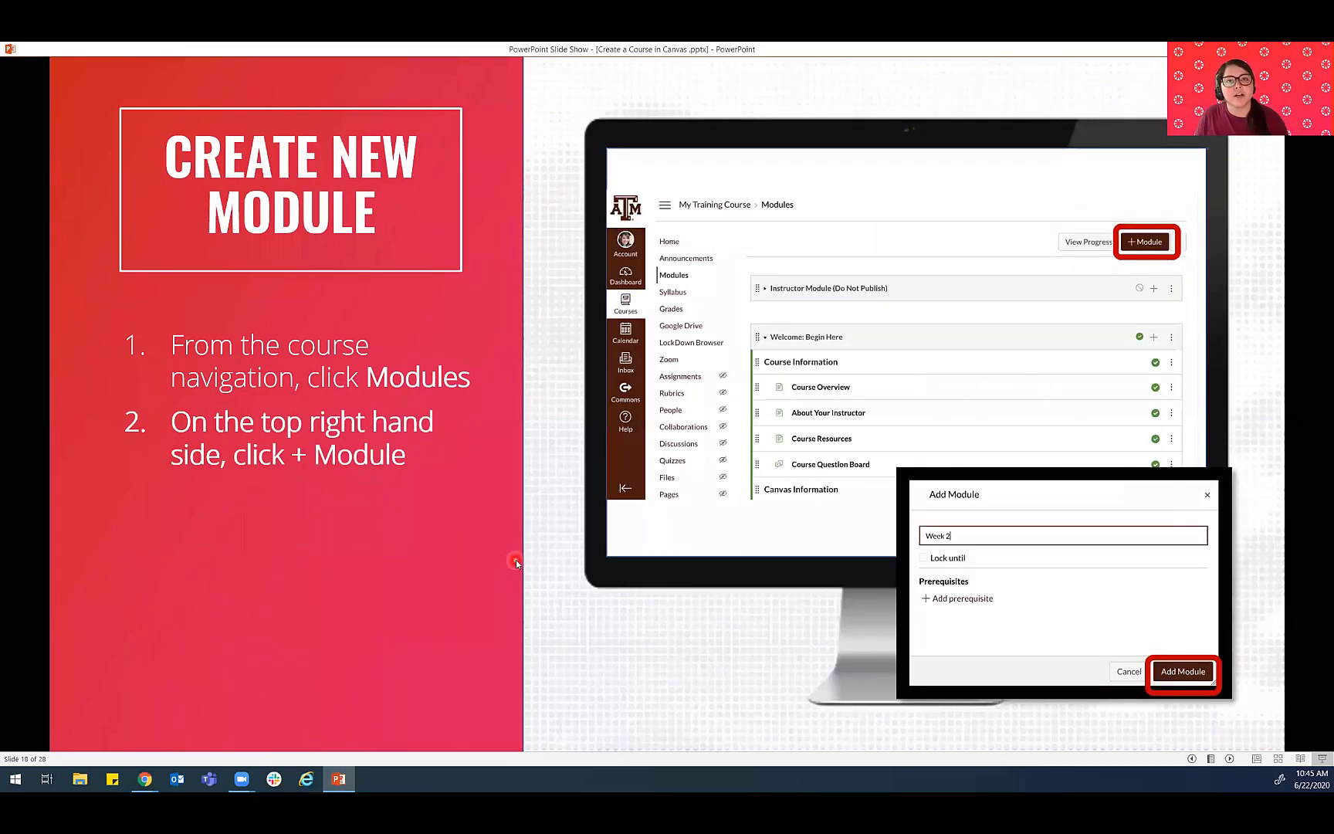
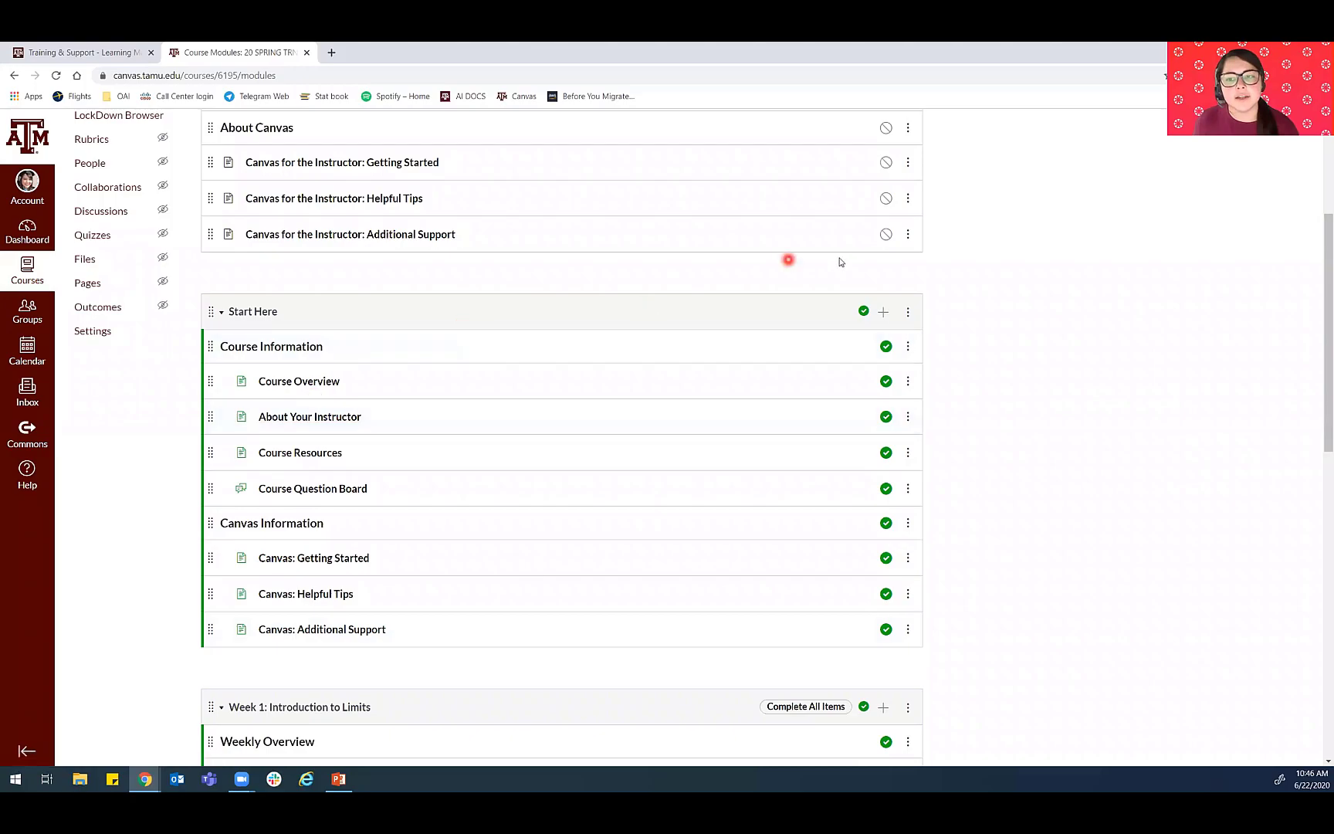
- Add a requirement to the Start Here module settings, with students completing all requirements in sequential order
click(908, 312)
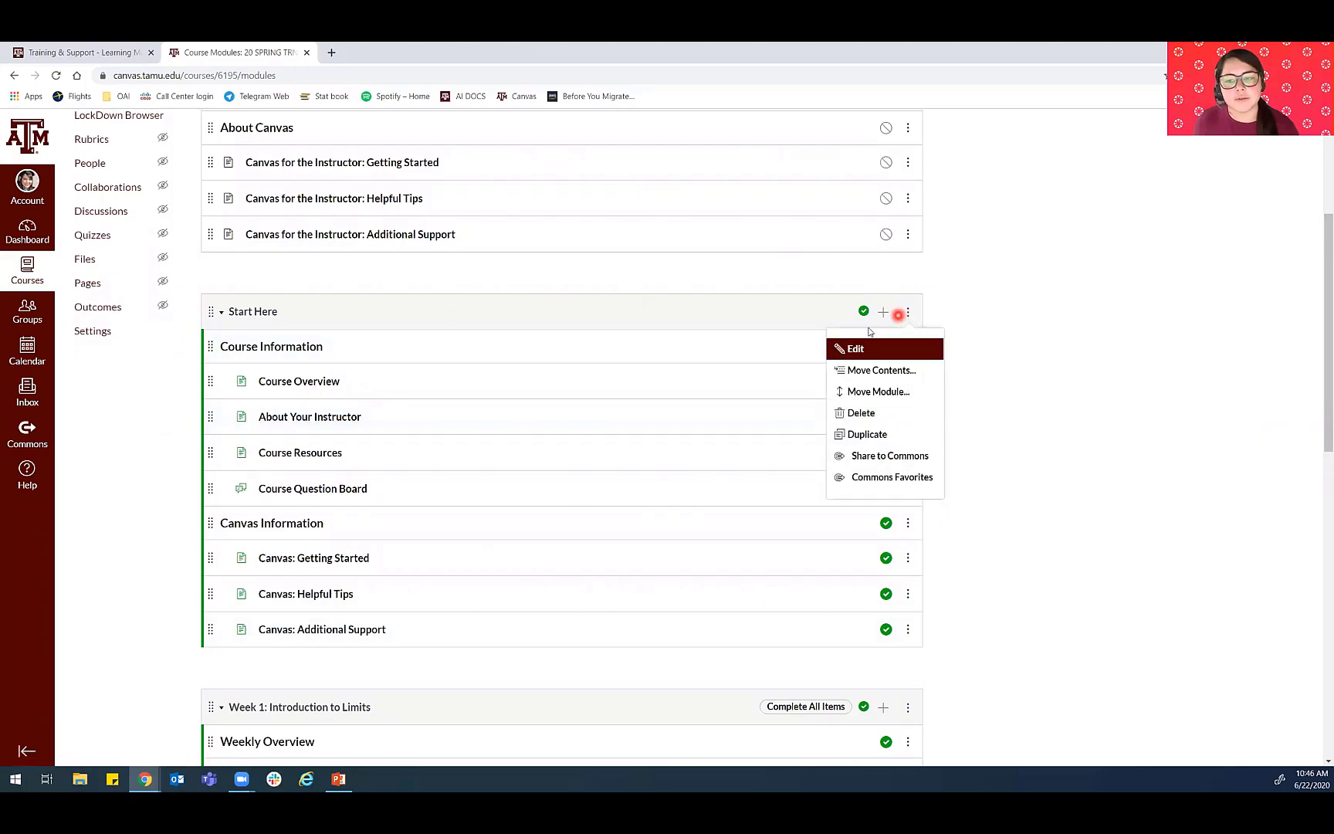
click(854, 354)
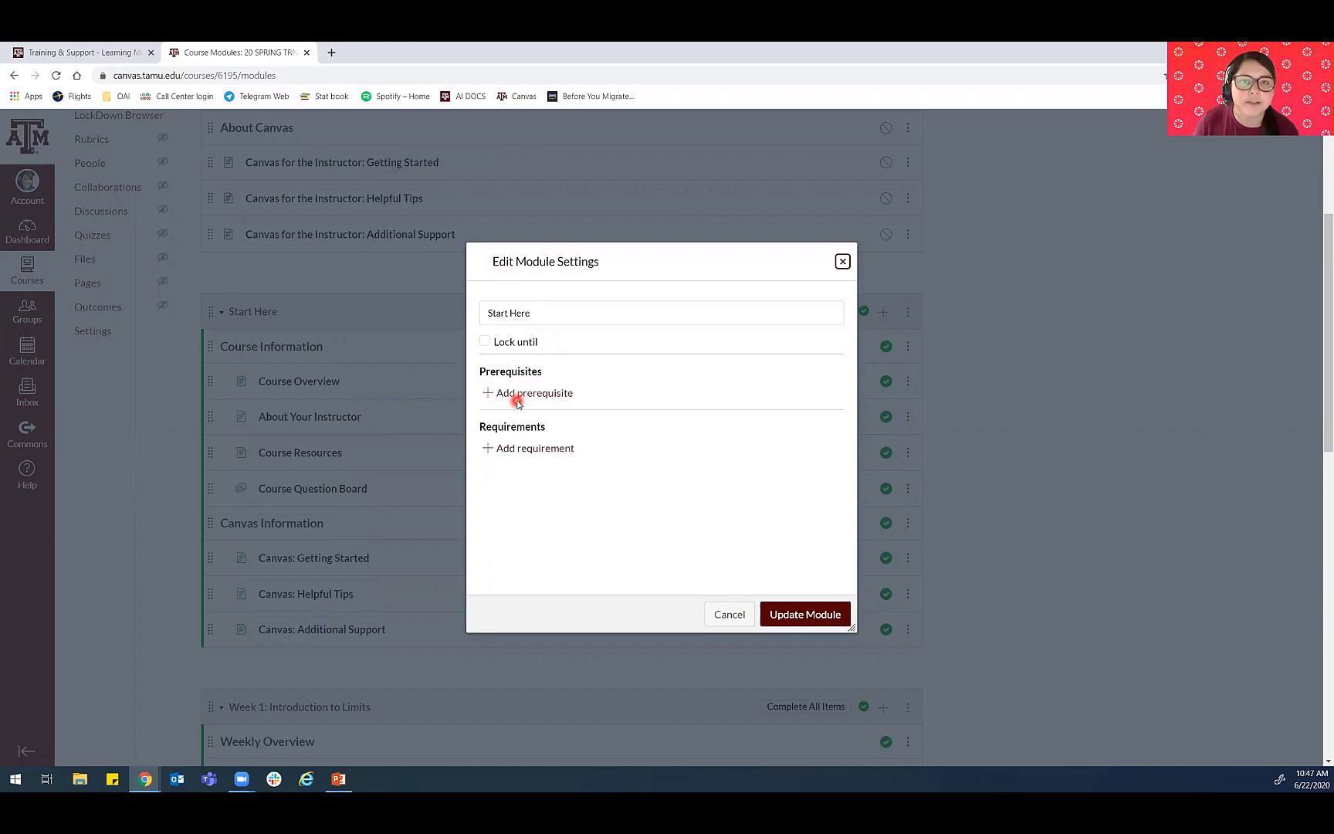
click(547, 452)
right_click(547, 452)
click(530, 450)
click(529, 451)
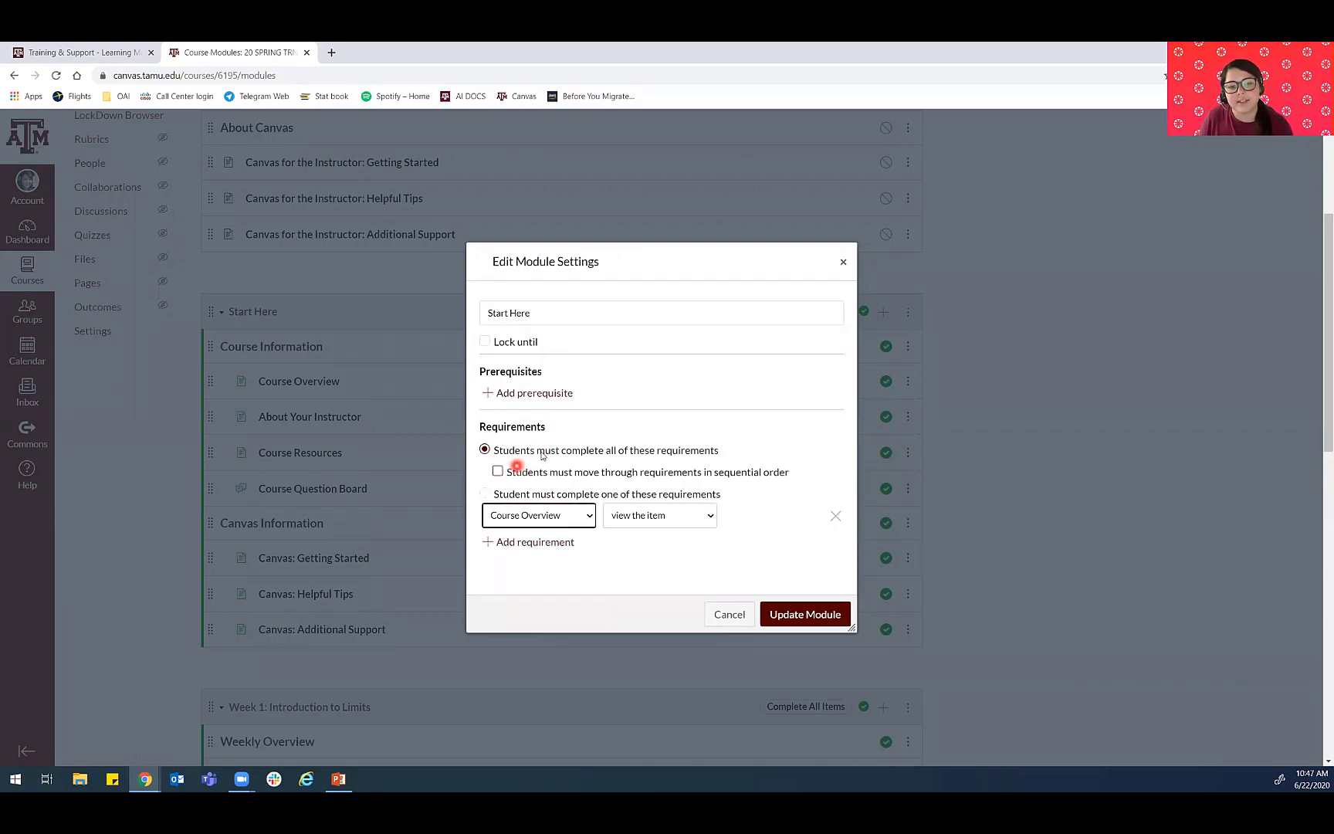
click(505, 476)
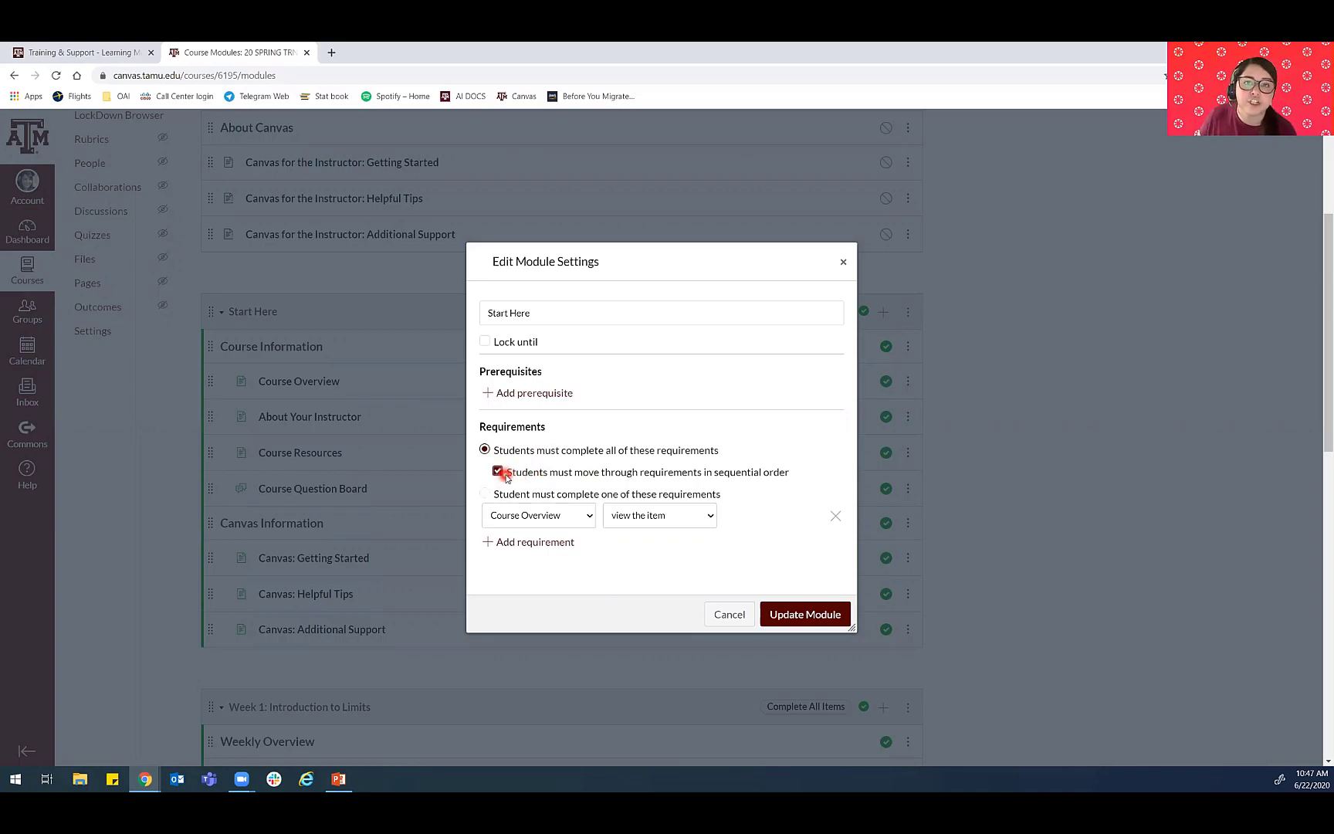
click(527, 493)
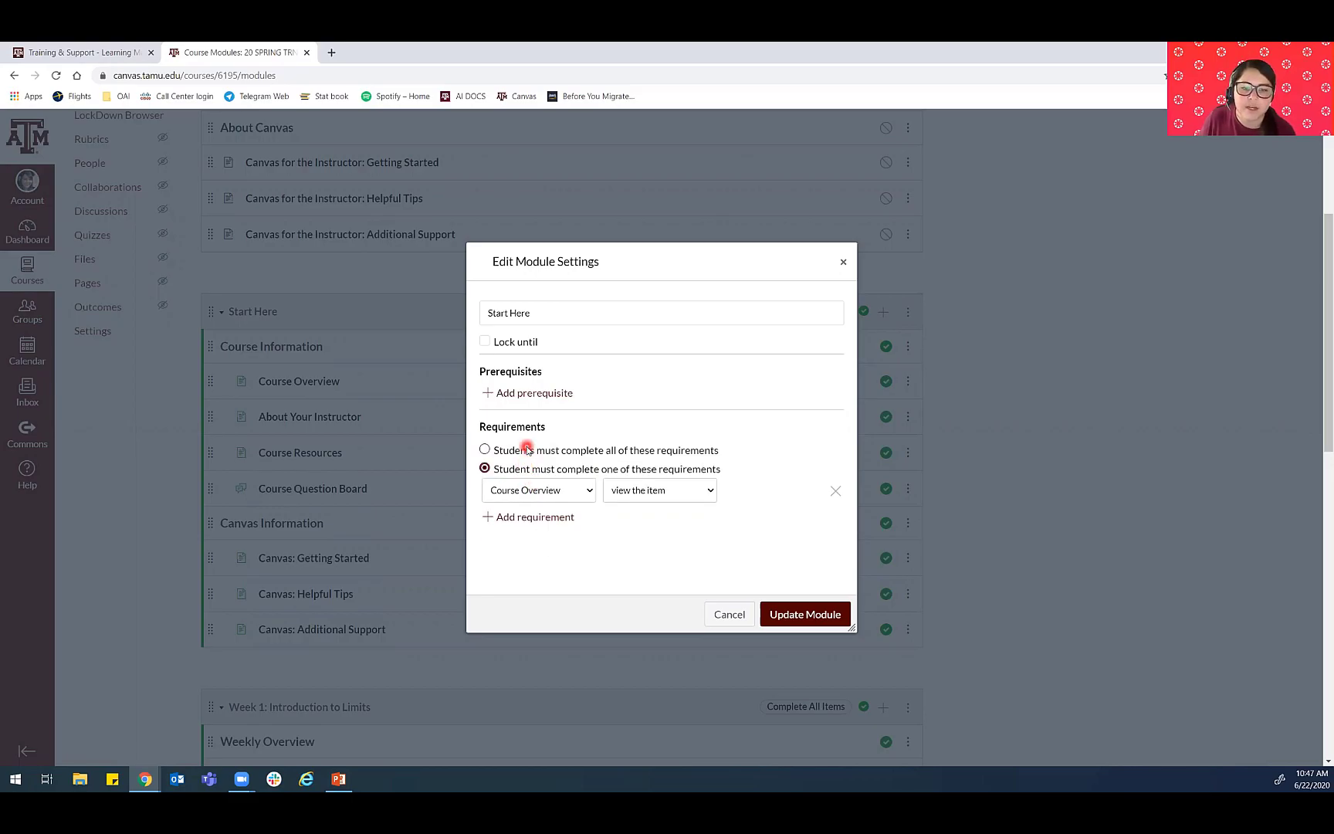
click(527, 449)
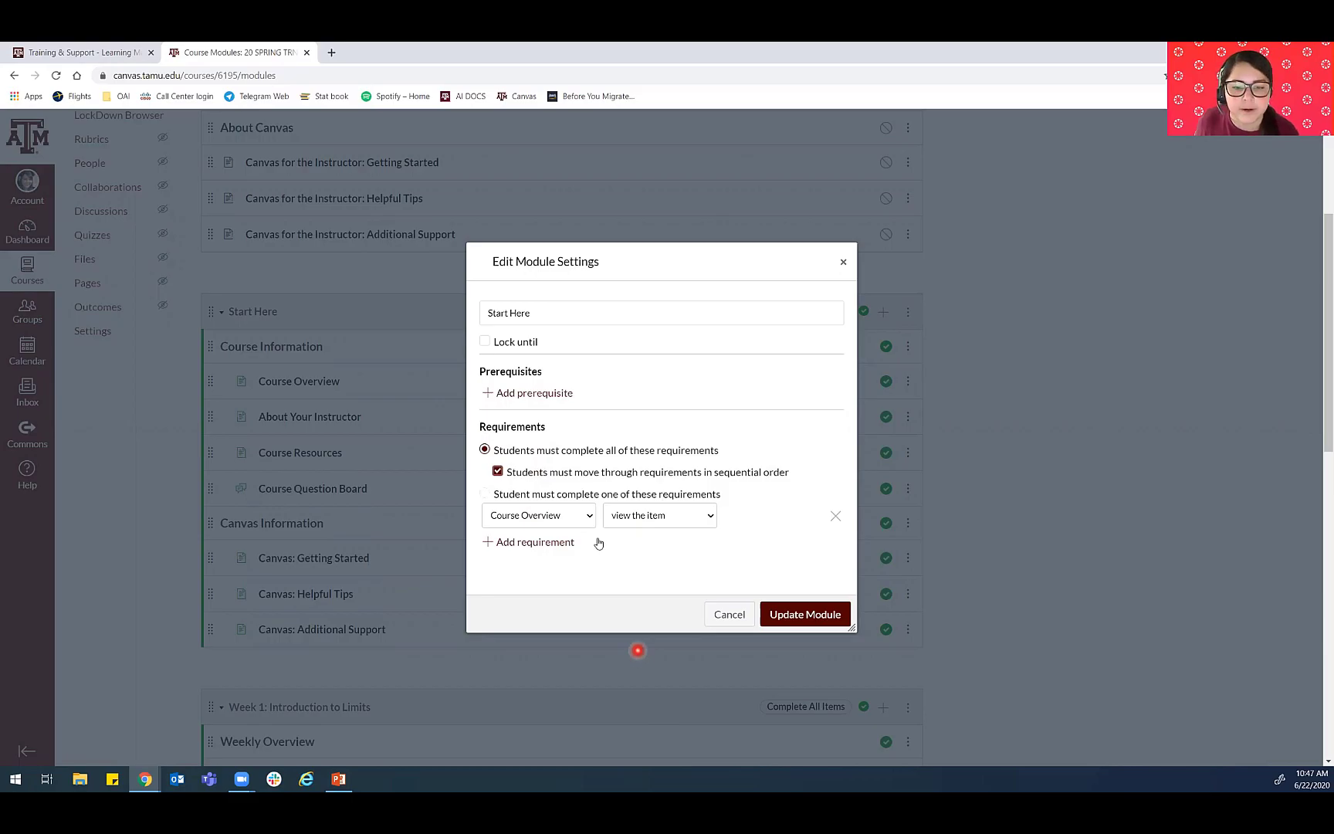
- Require students to mark the Course Overview and About Your Instructor pages as done
click(545, 516)
click(546, 554)
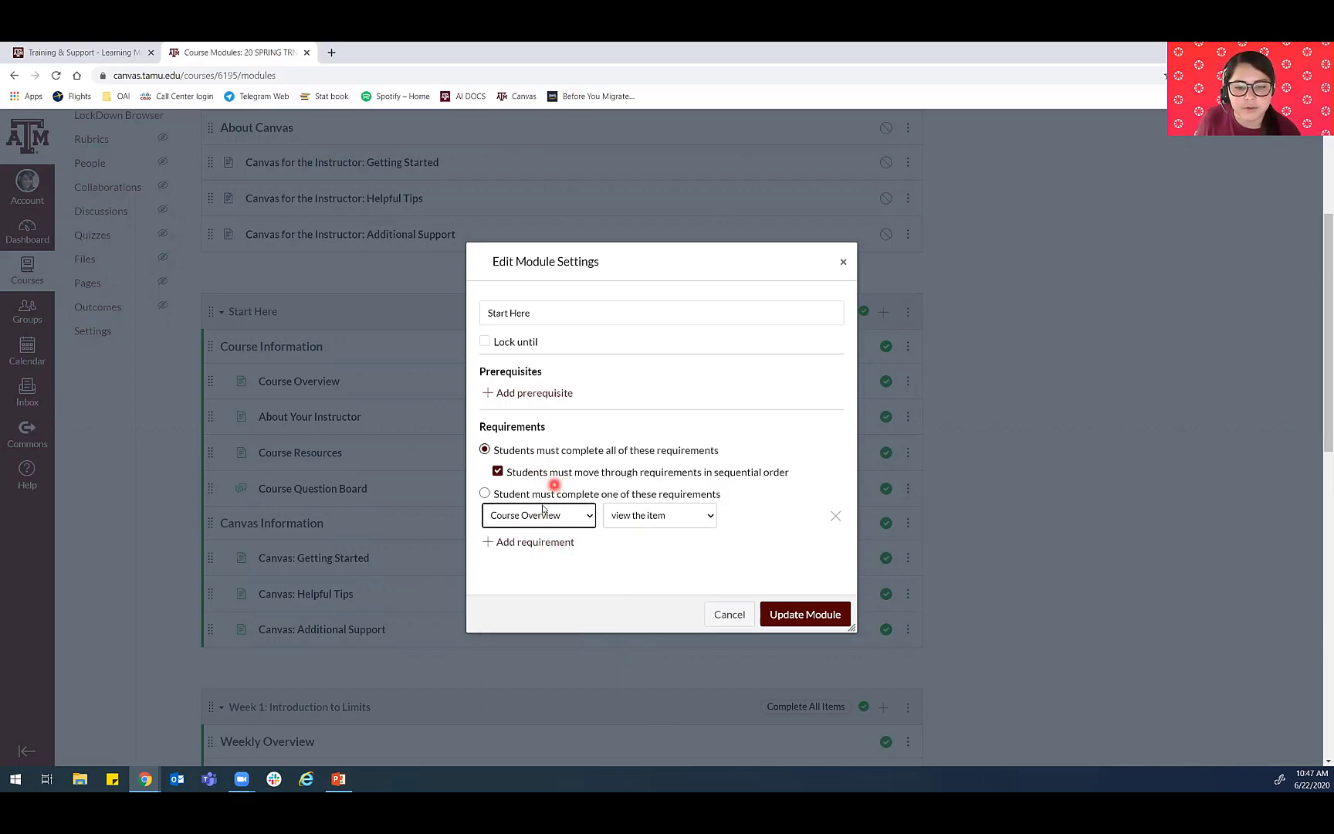
click(650, 515)
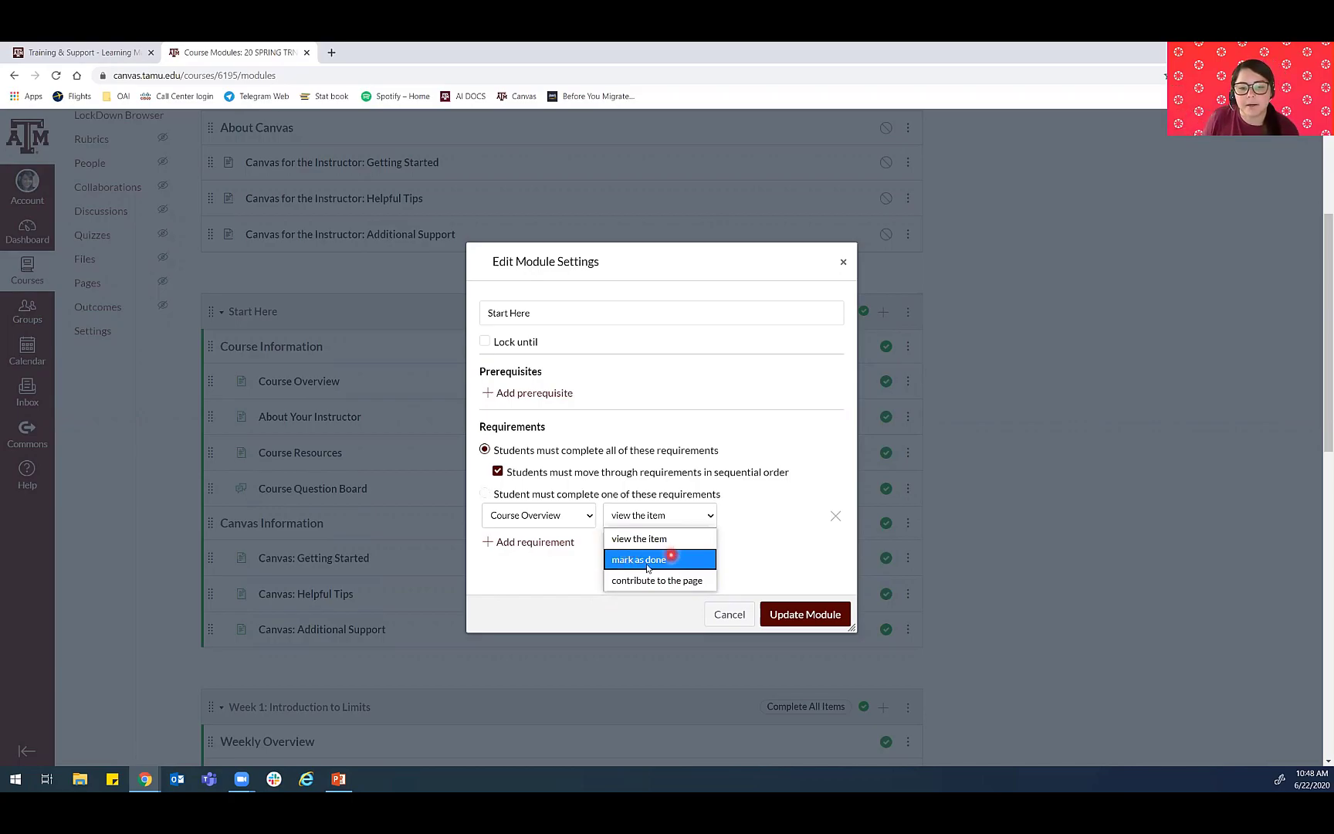
click(644, 559)
click(531, 541)
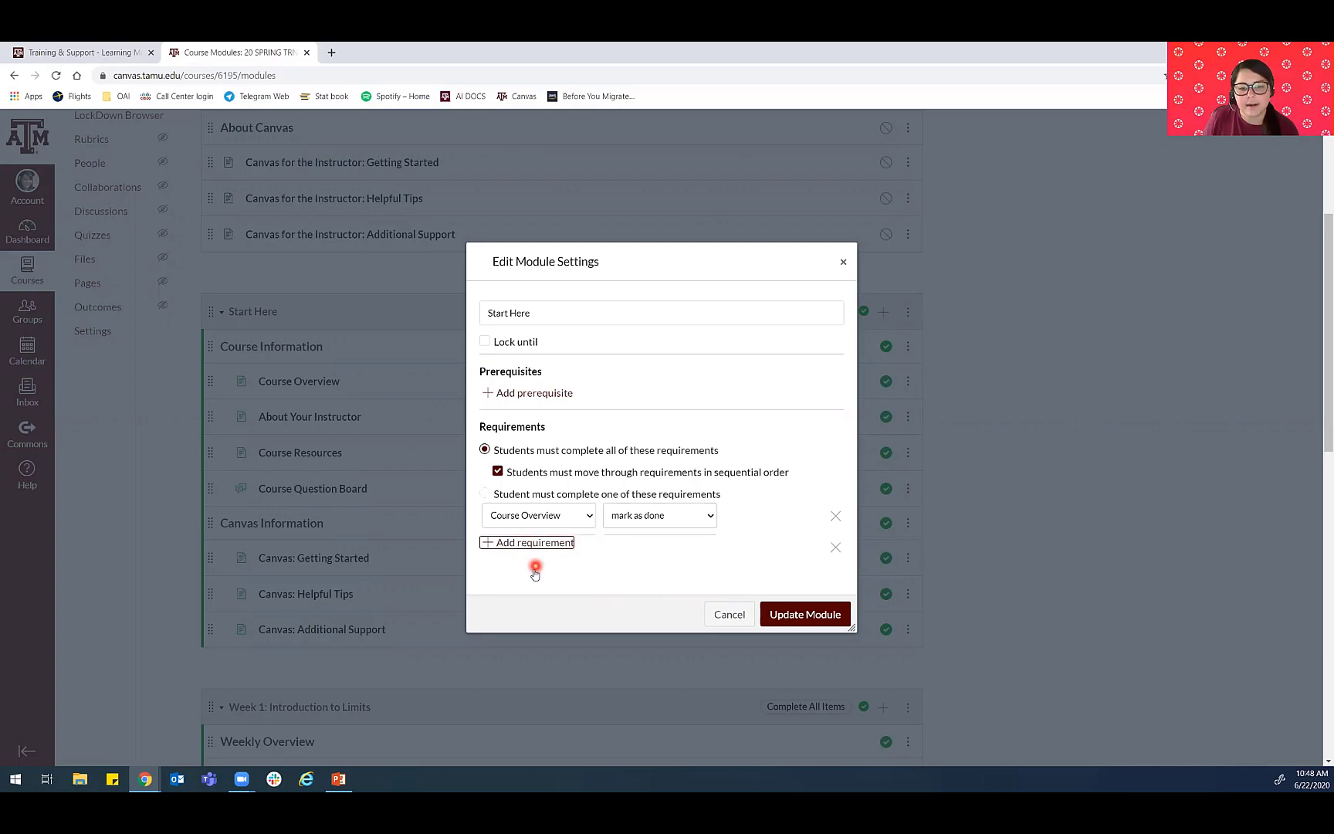
click(534, 551)
click(546, 603)
click(632, 546)
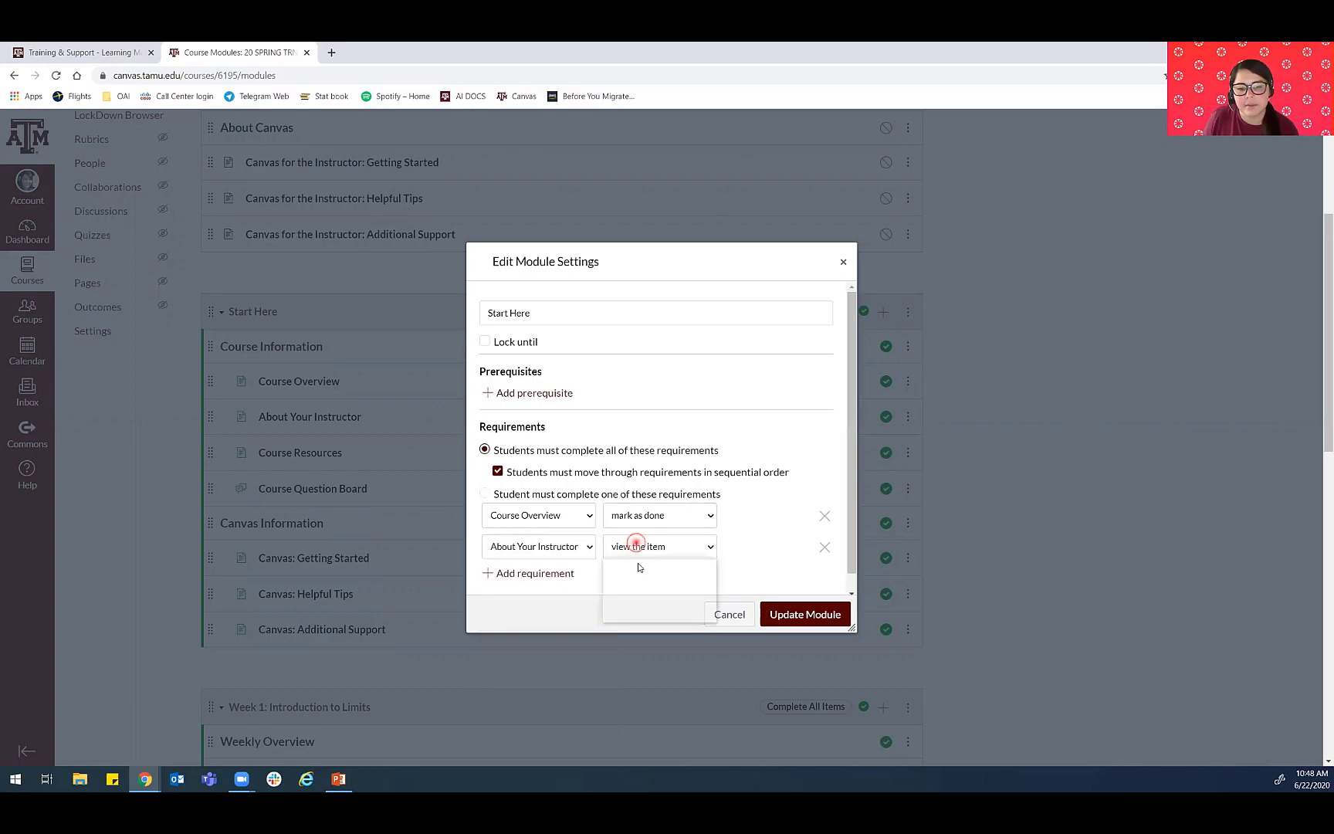
click(640, 592)
- Add a requirement for the Course Resources page and set it to mark as done
click(544, 573)
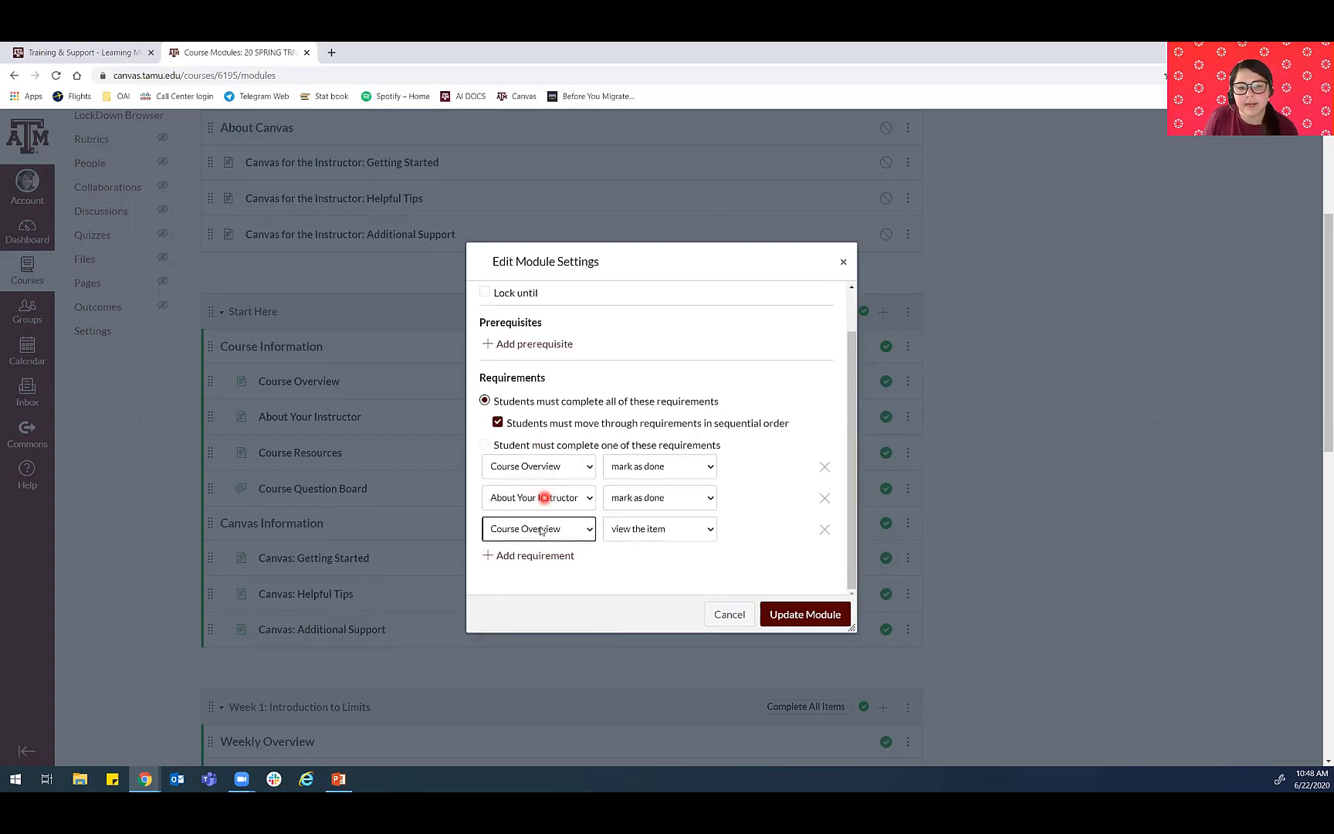
click(545, 536)
click(554, 604)
click(637, 529)
click(644, 572)
- Add "view the item" requirements for the Canvas: Getting Started, Canvas: Helpful Tips and Canvas: Additional Support pages
click(531, 555)
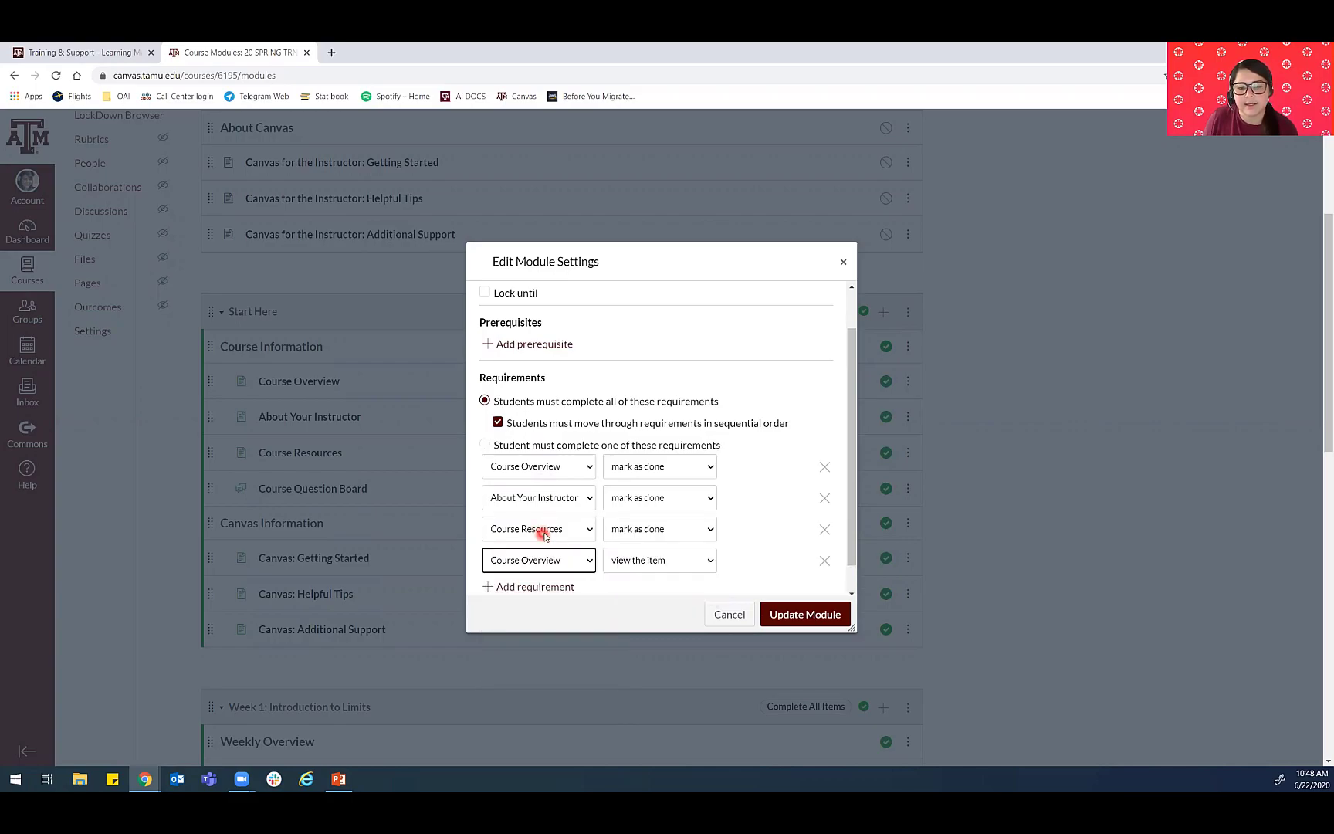
click(538, 540)
click(550, 627)
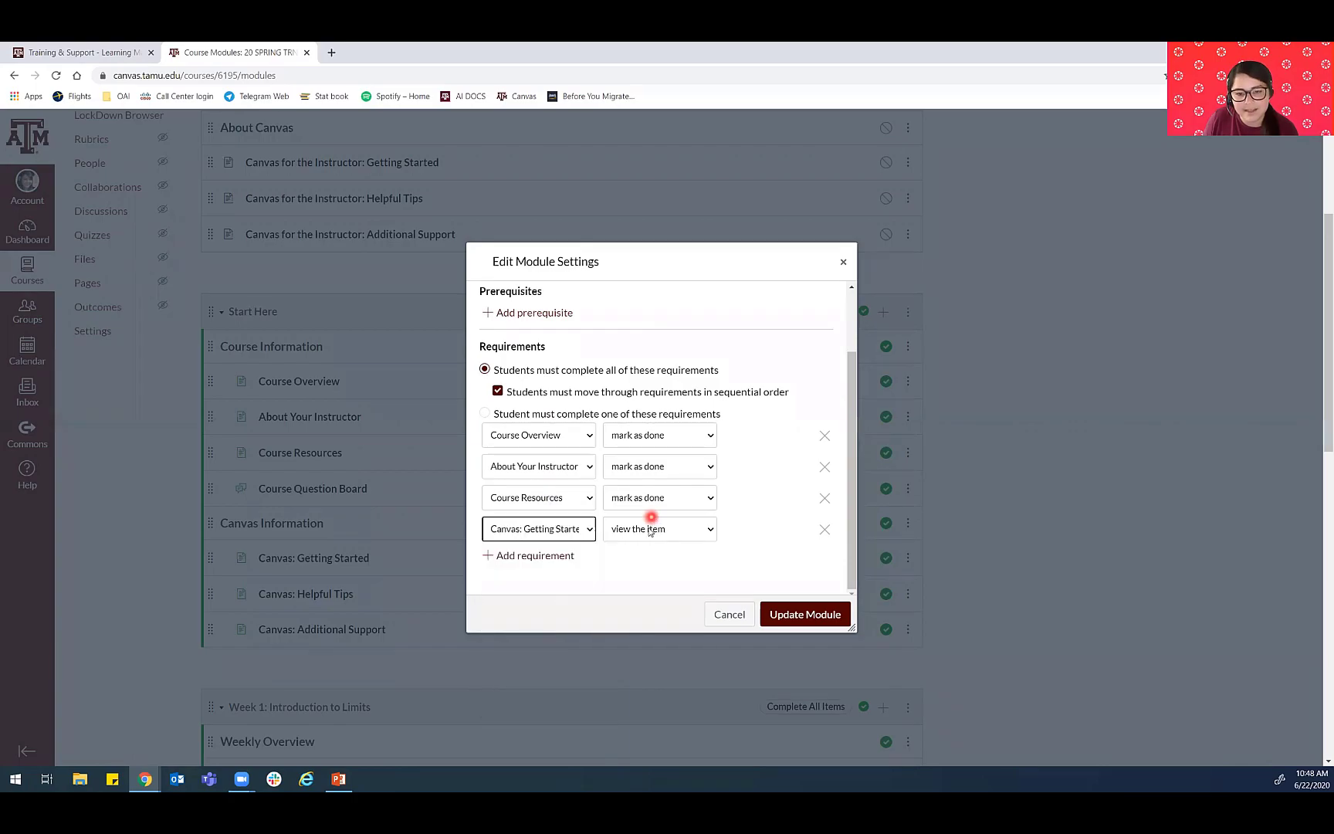
click(521, 557)
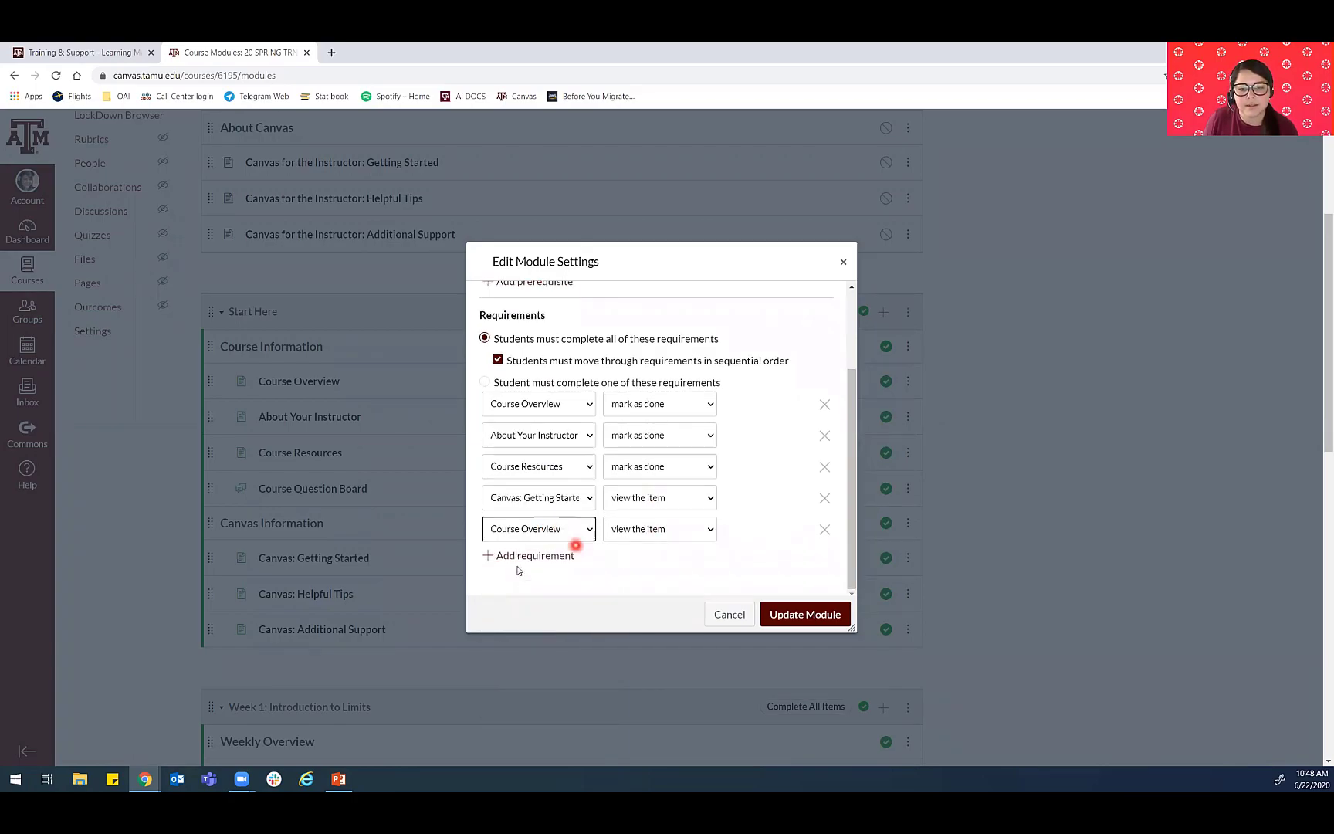
click(525, 557)
click(542, 529)
click(545, 648)
click(540, 560)
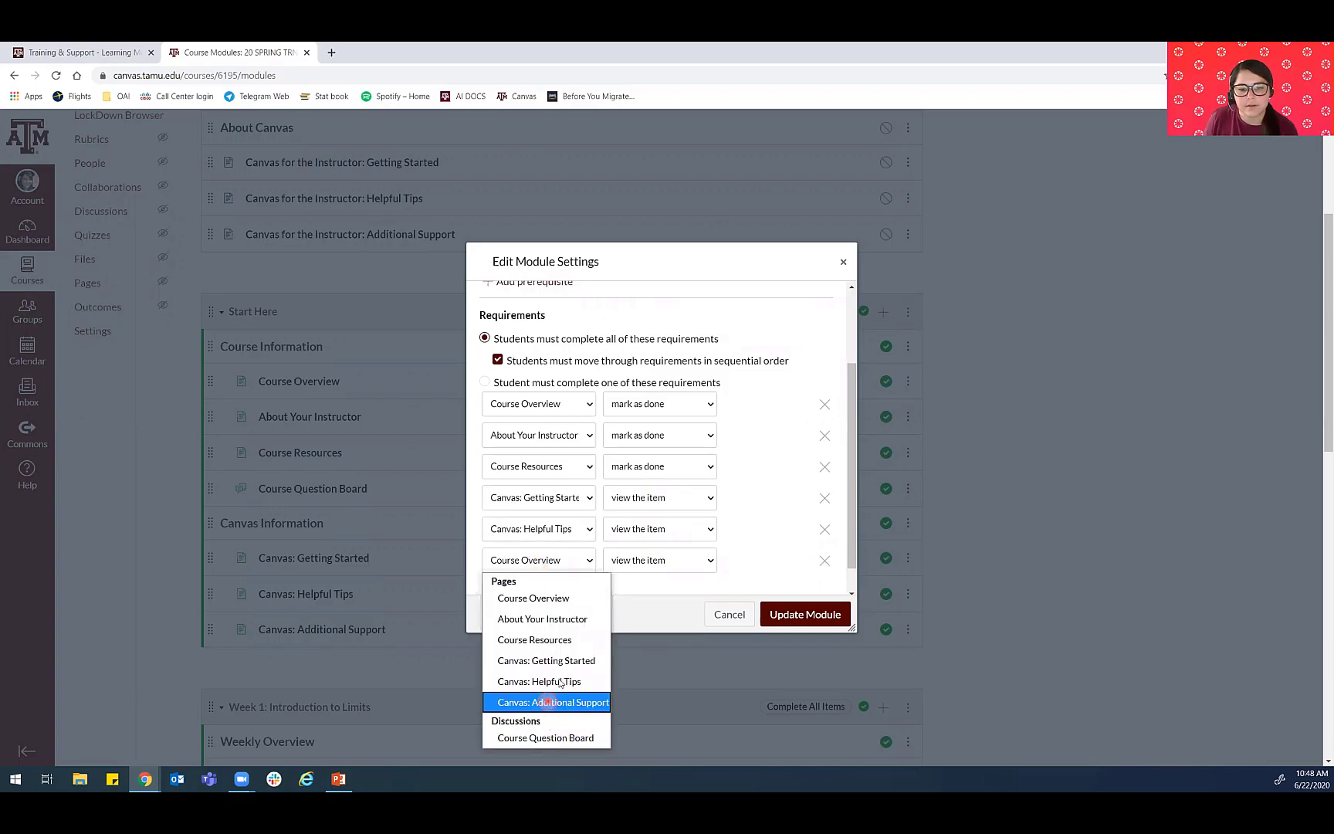
click(550, 701)
- Add a requirement for the Course Question Board discussion and set it to view the item
scroll(587, 571, down, 1)
click(553, 556)
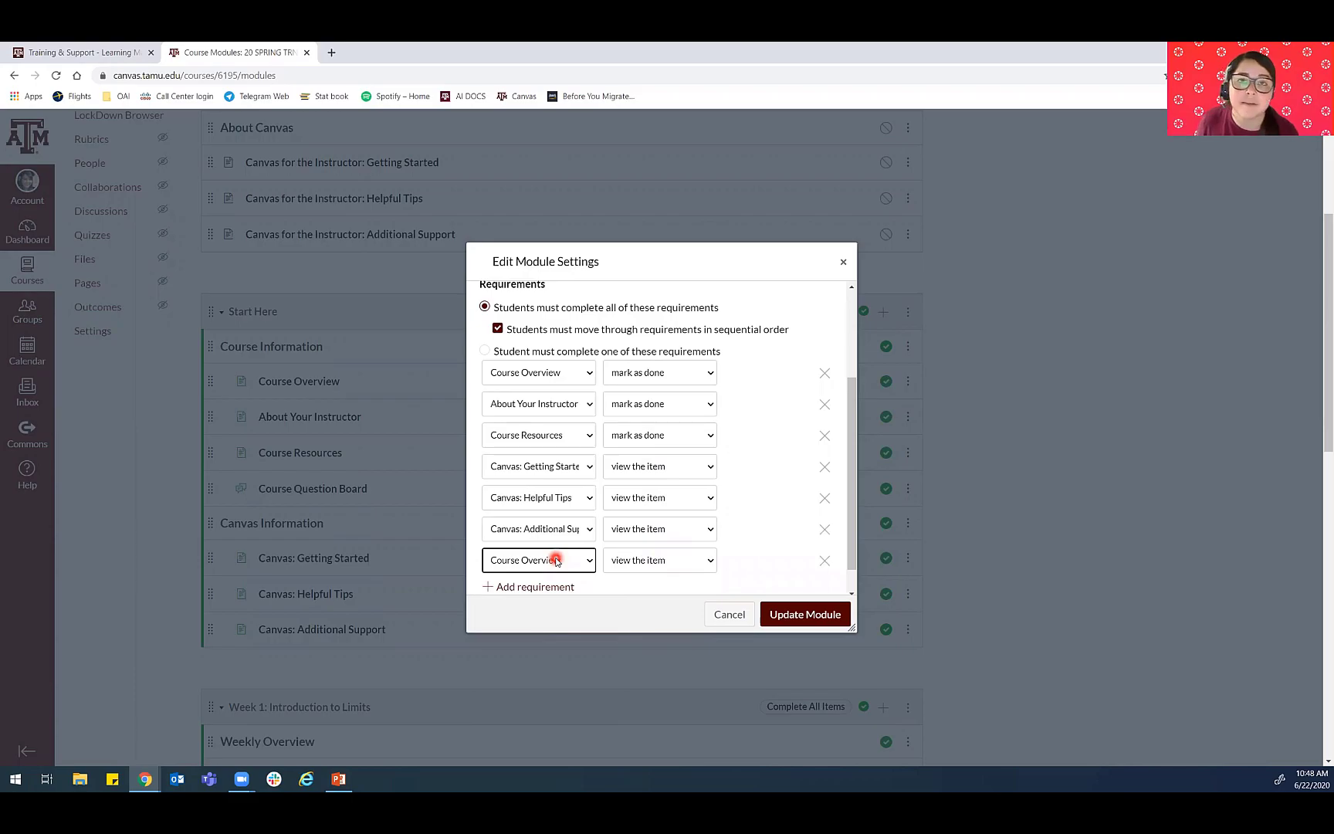
scroll(541, 560, down, 1)
click(531, 529)
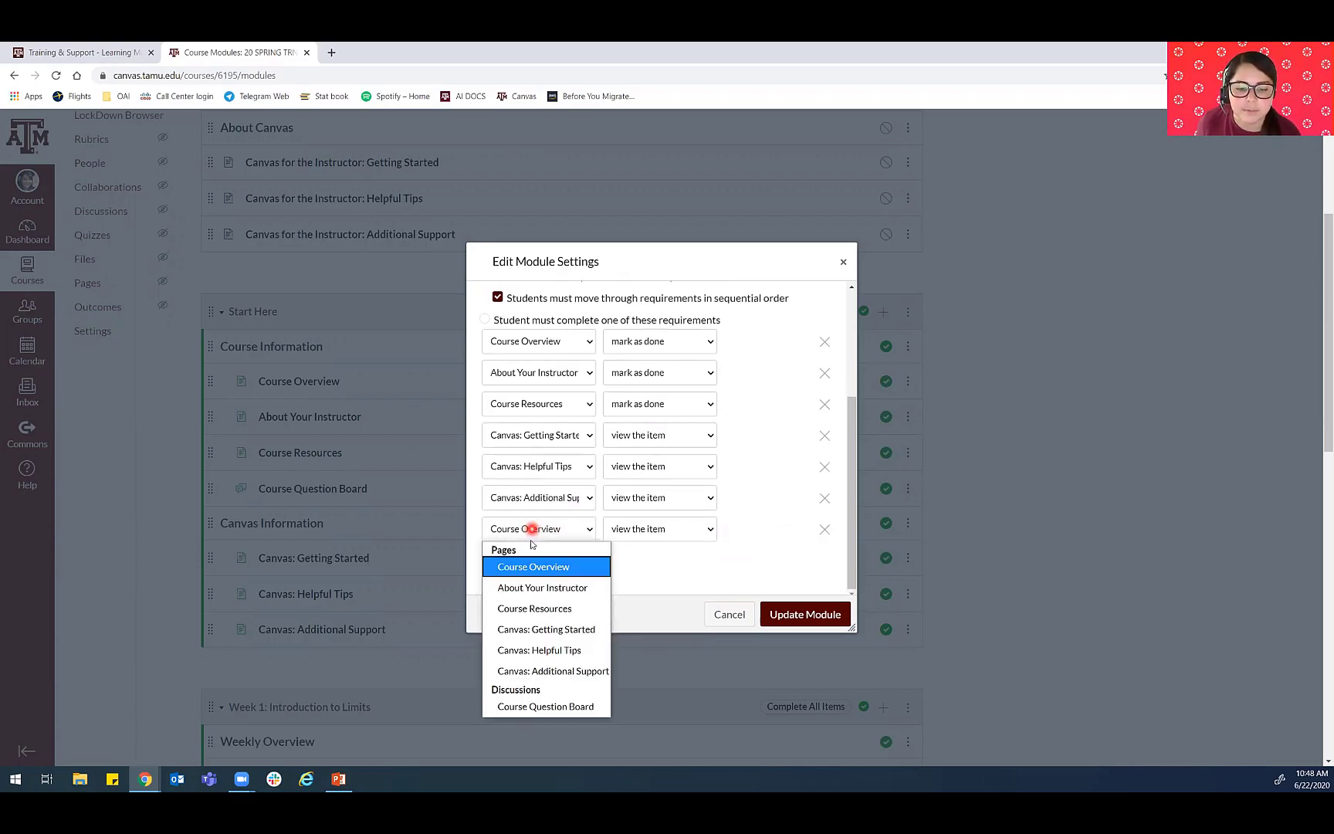
click(525, 707)
click(679, 524)
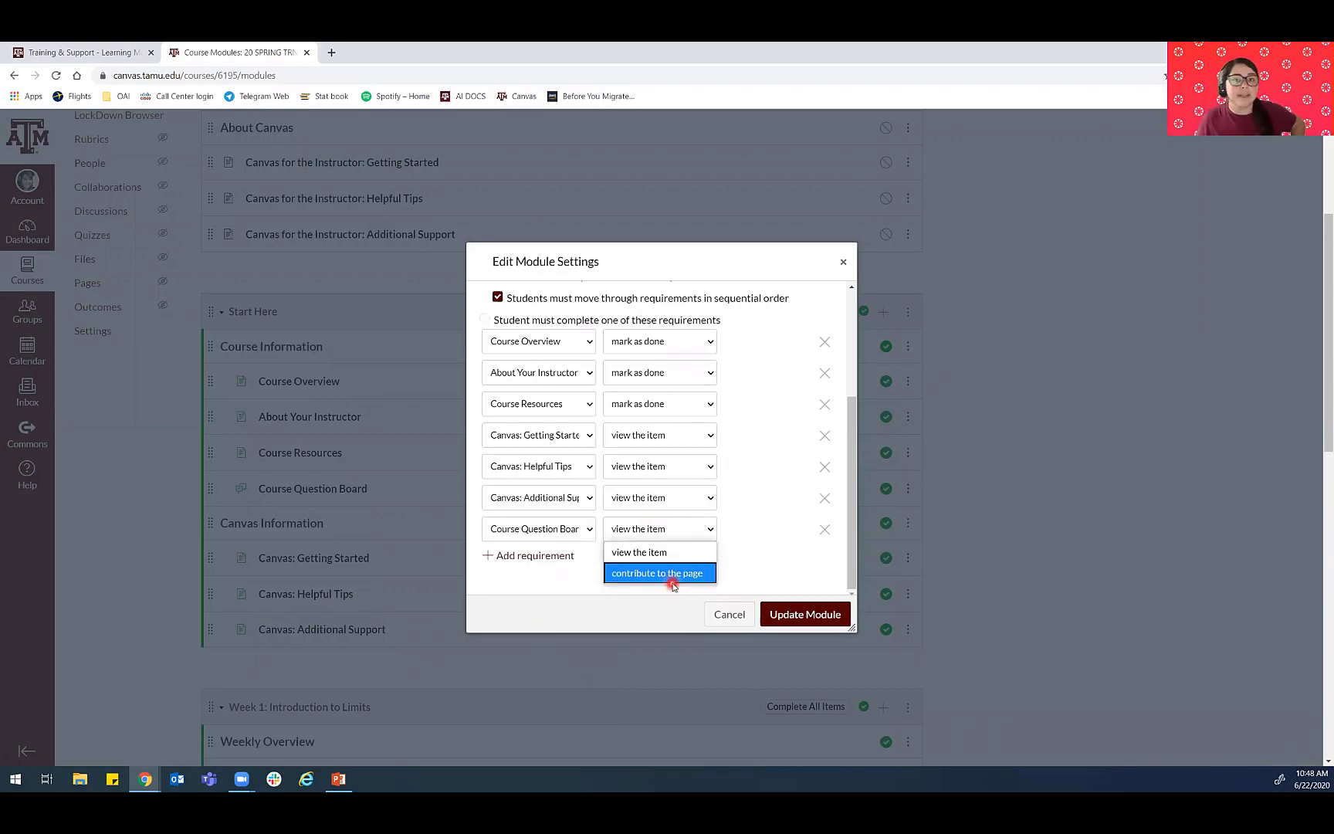
click(628, 553)
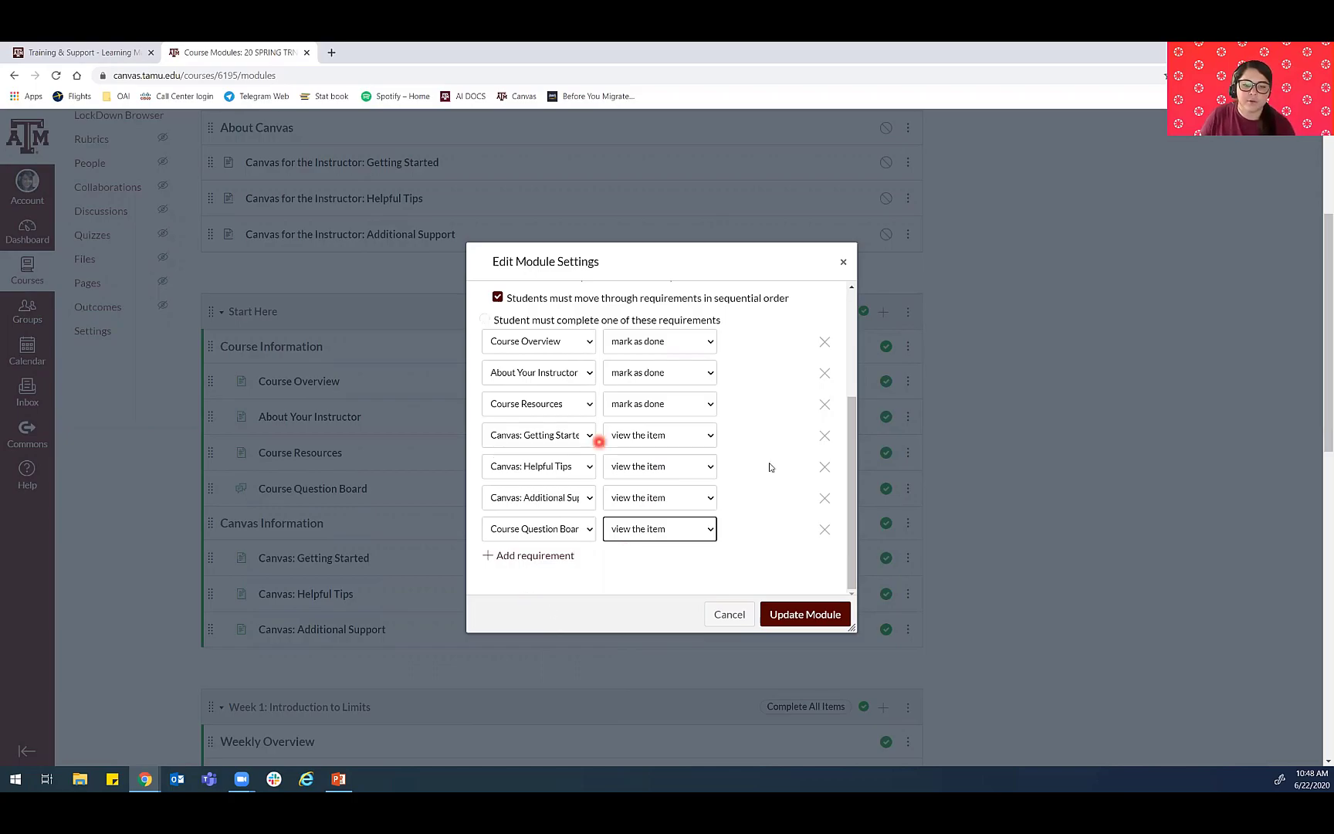
- Save the Start Here module's requirements and let students continue in the course without re-locking modules
scroll(596, 467, up, 3)
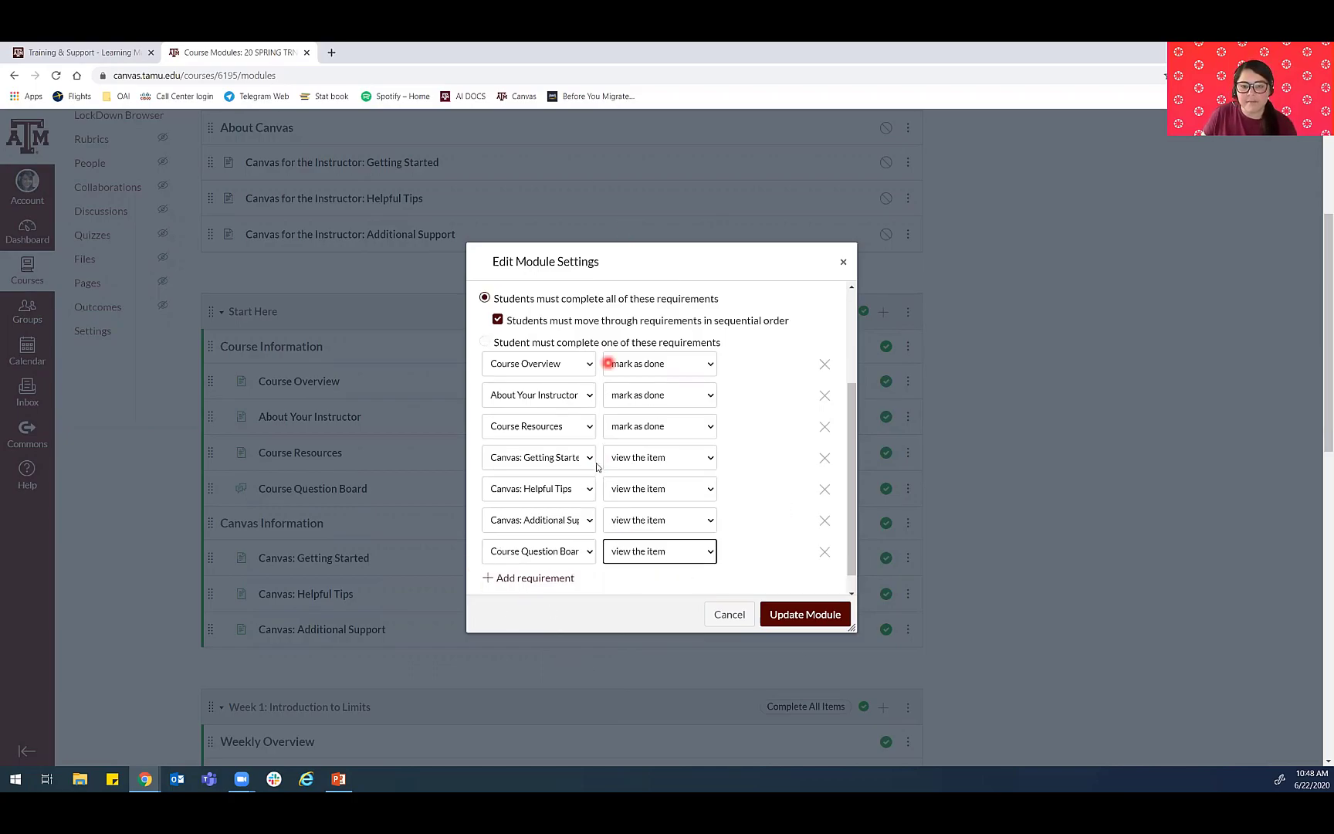
scroll(616, 515, down, 3)
click(785, 616)
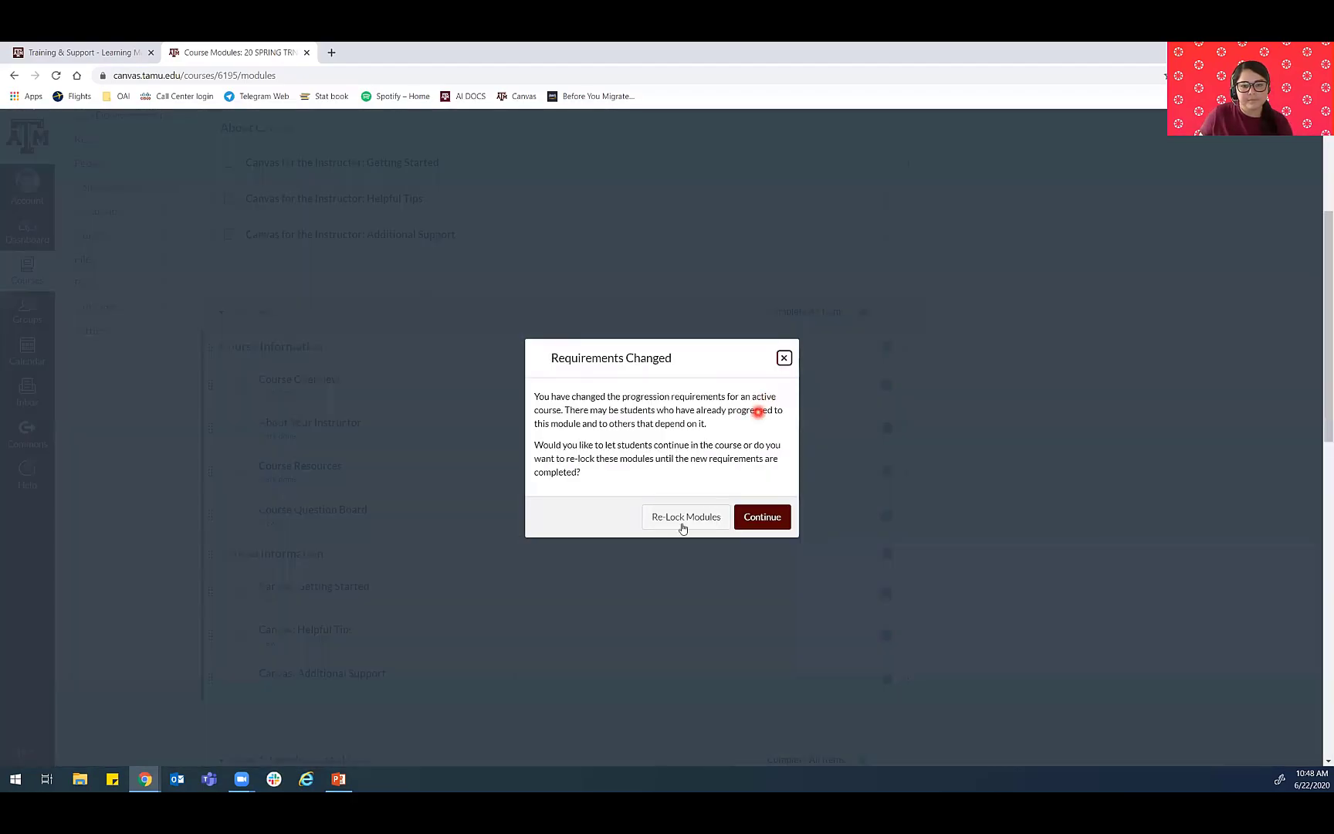
click(682, 525)
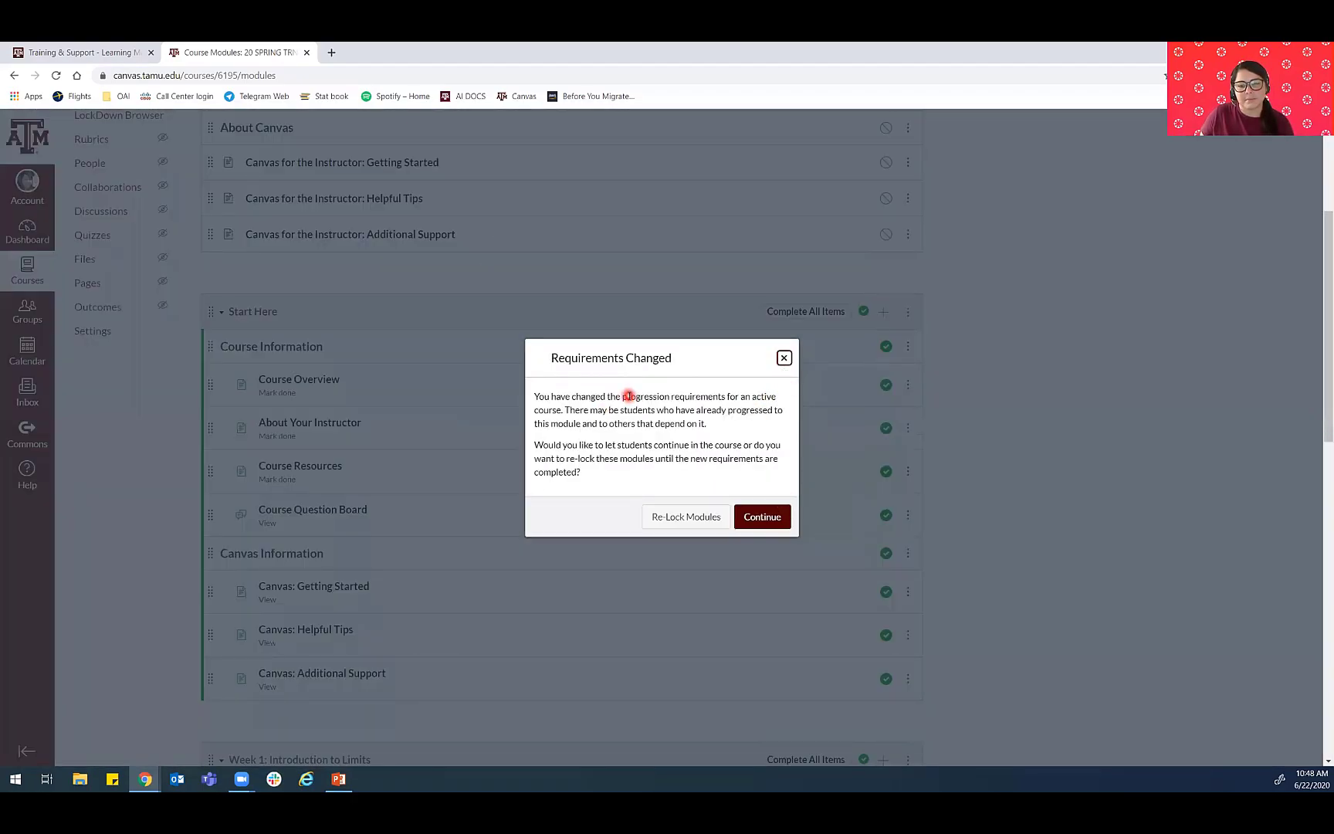
click(745, 516)
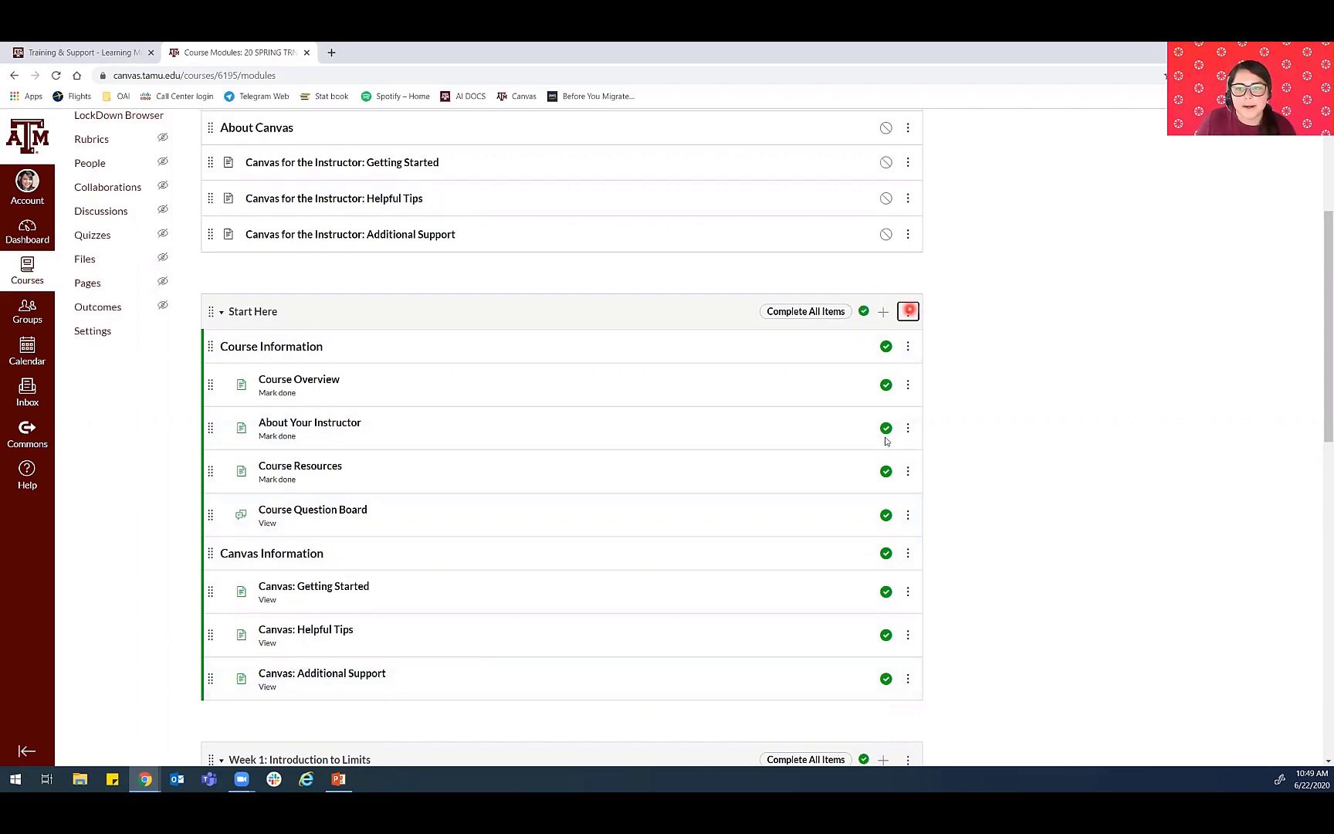
click(809, 313)
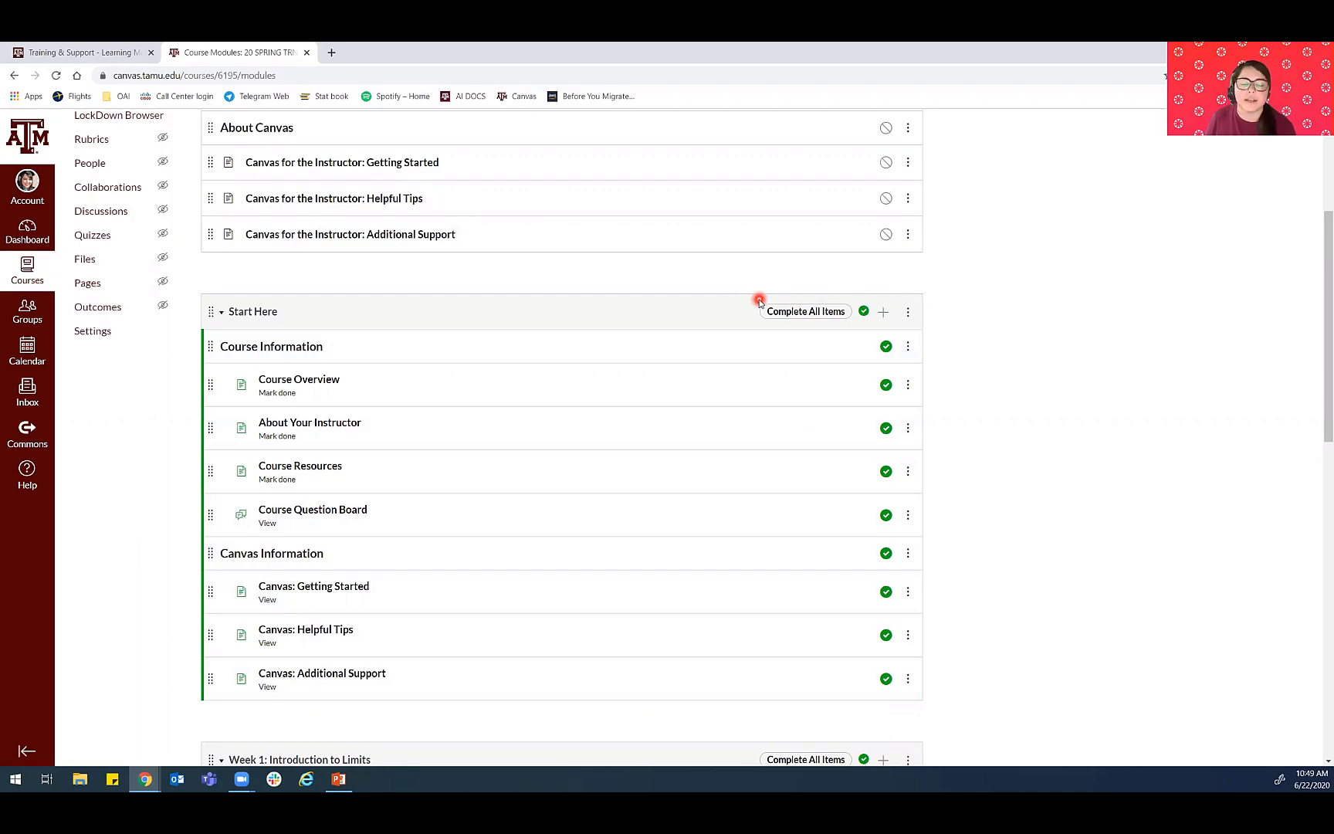
- Open the settings of the Week 1: Introduction to Limits module and remove all of its existing requirements
scroll(638, 393, down, 2)
scroll(637, 393, down, 2)
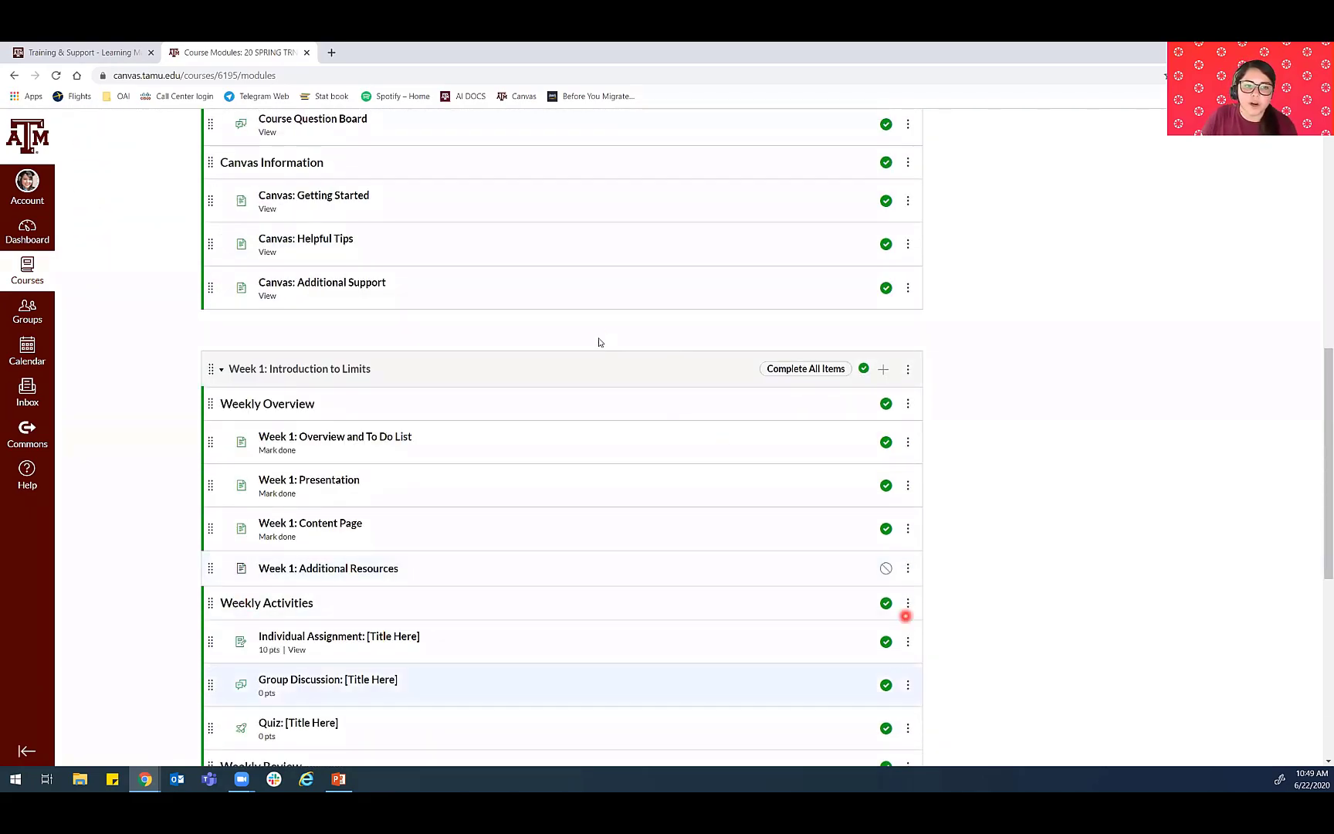
scroll(406, 391, down, 2)
click(907, 239)
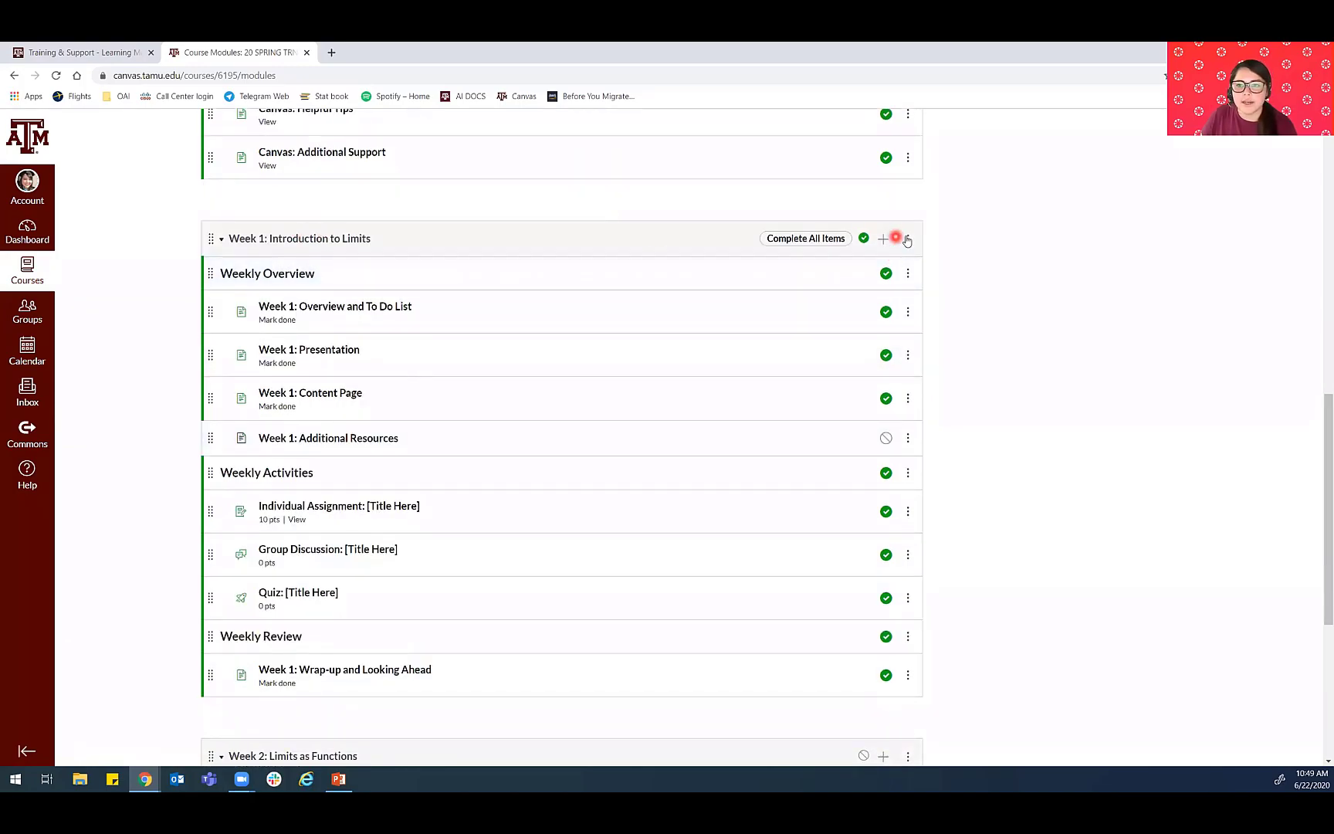
click(857, 275)
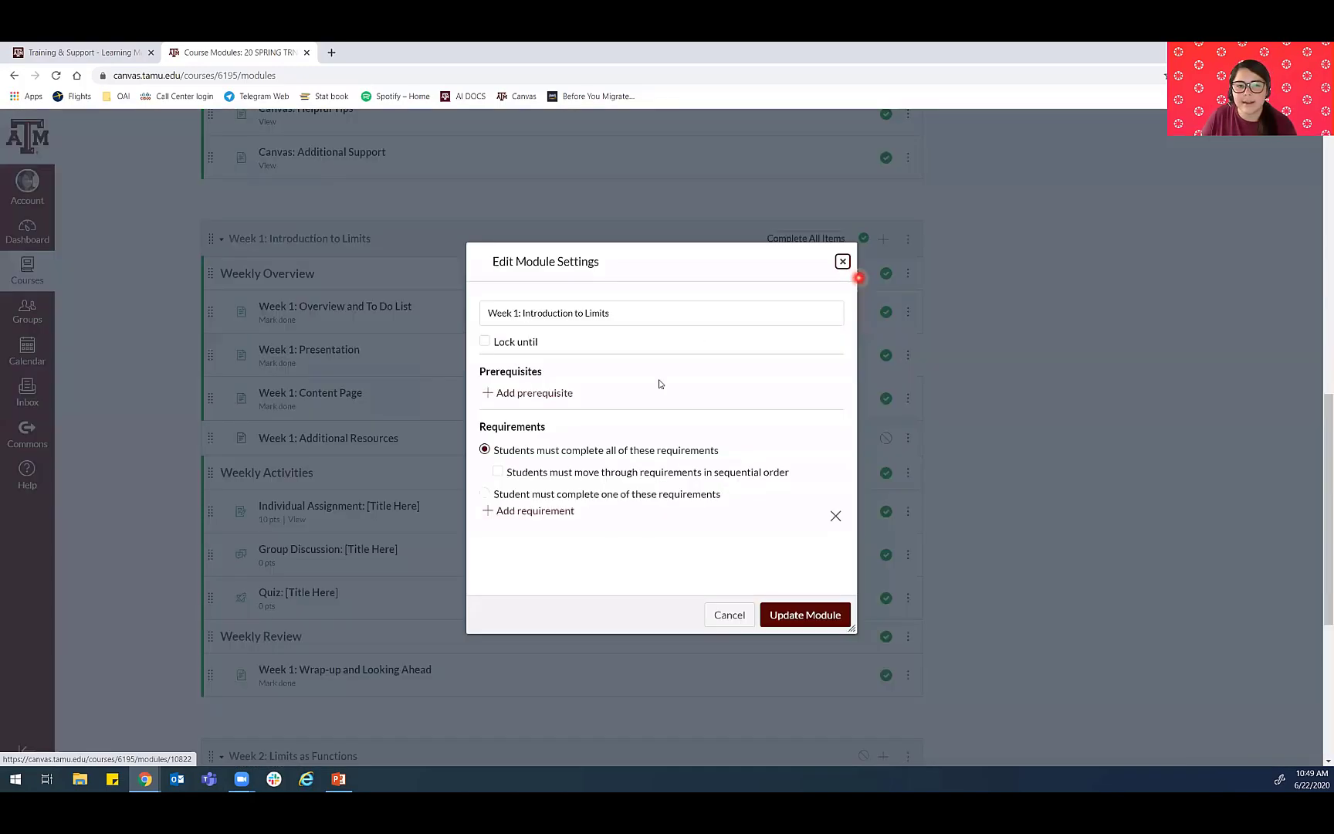
scroll(671, 363, down, 2)
scroll(653, 386, up, 1)
click(824, 470)
click(824, 470)
click(824, 469)
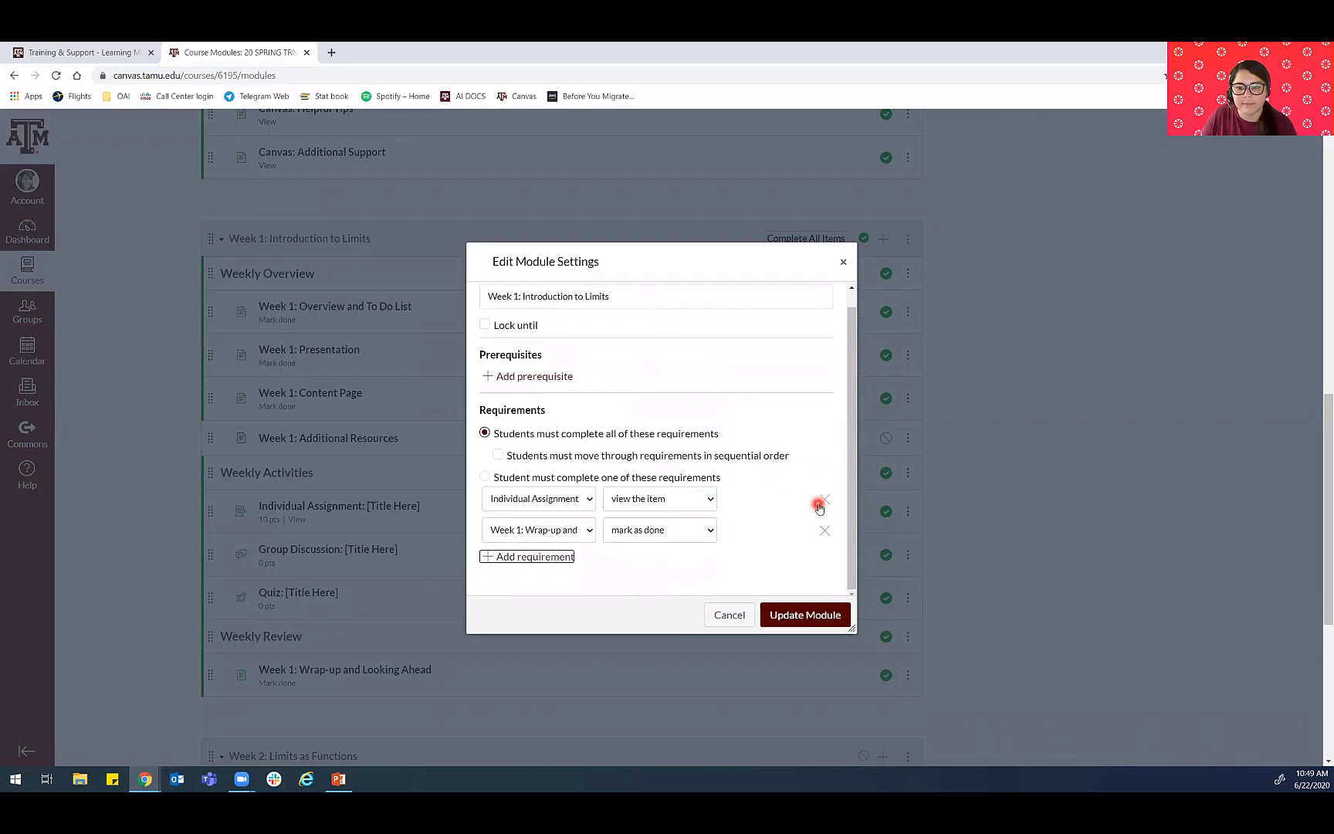
click(825, 501)
click(824, 518)
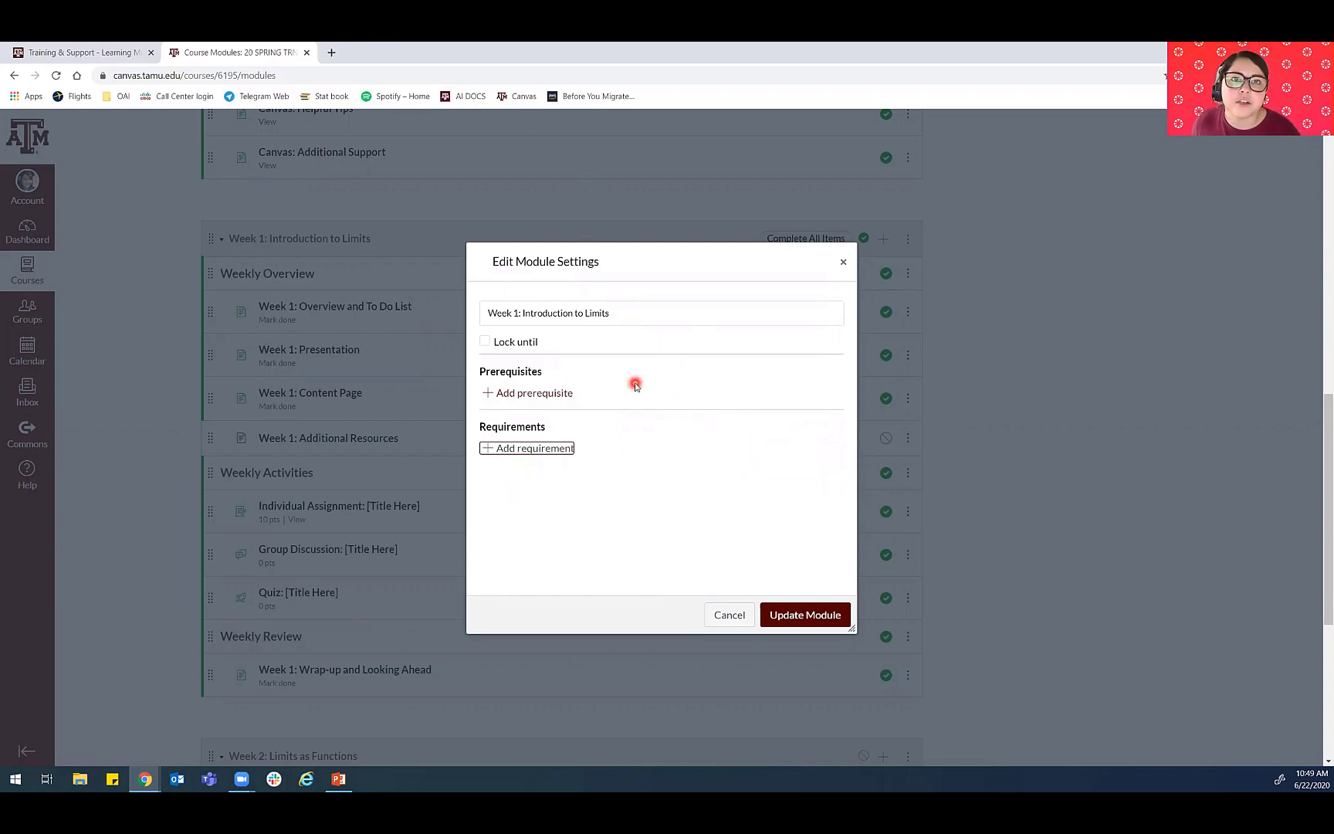
- Add the Start Here module as a prerequisite for the Week 1: Introduction to Limits module
click(564, 393)
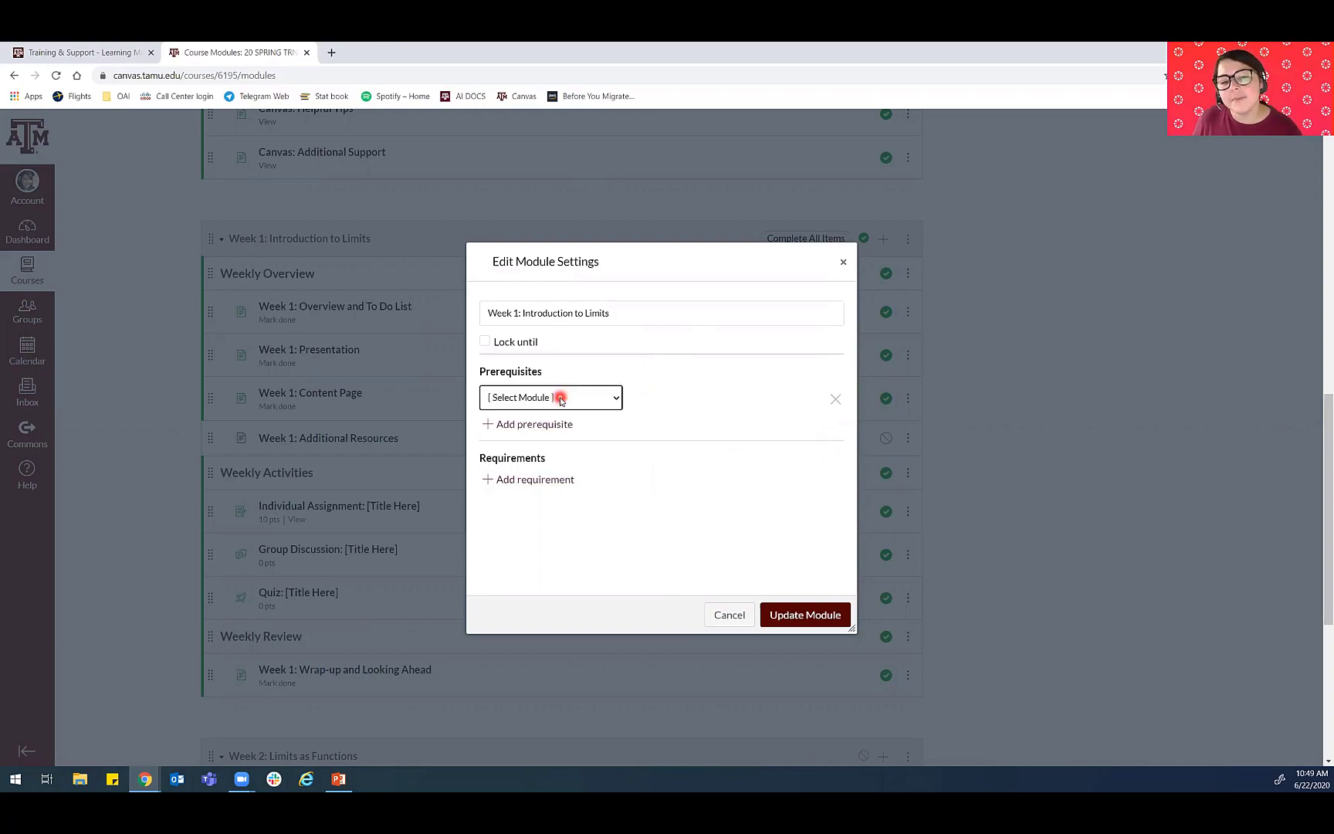
click(561, 399)
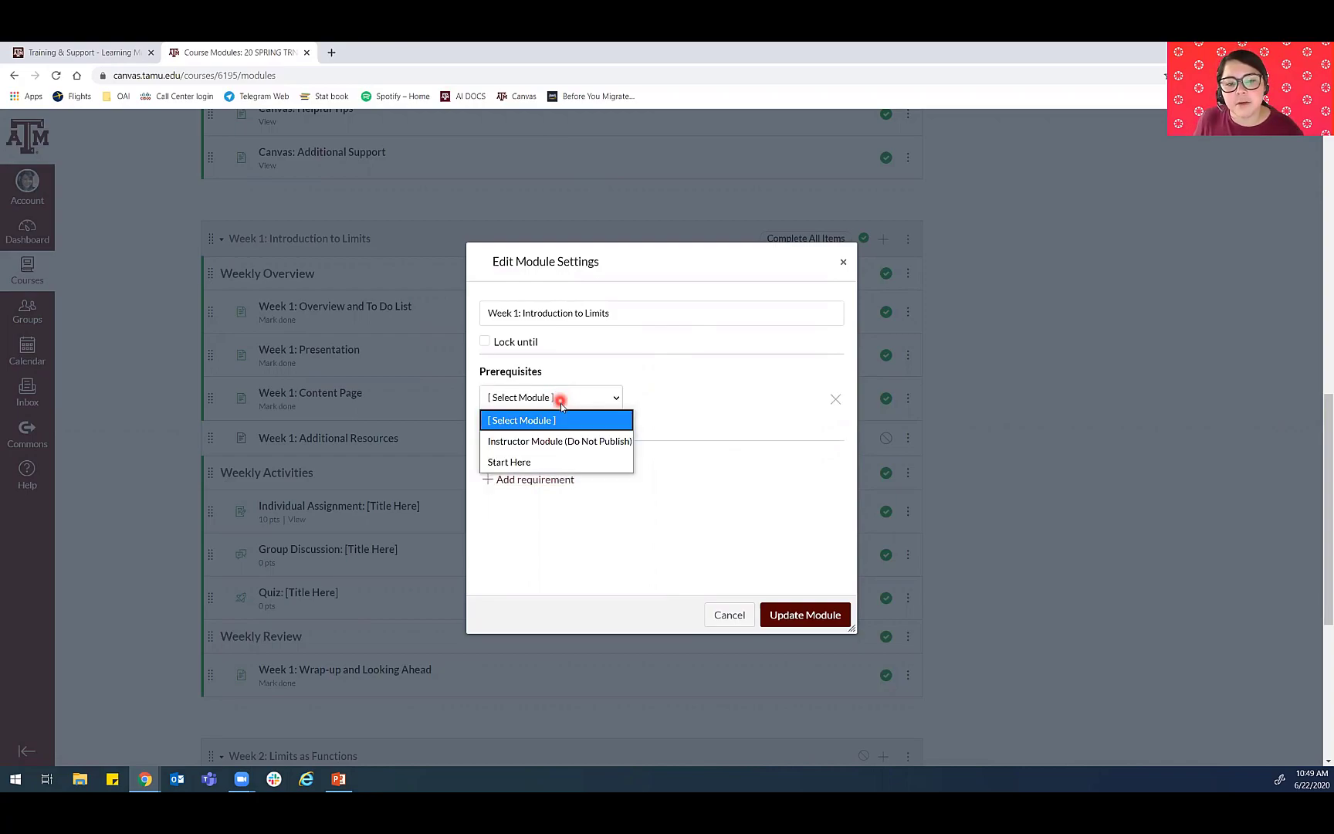
click(549, 462)
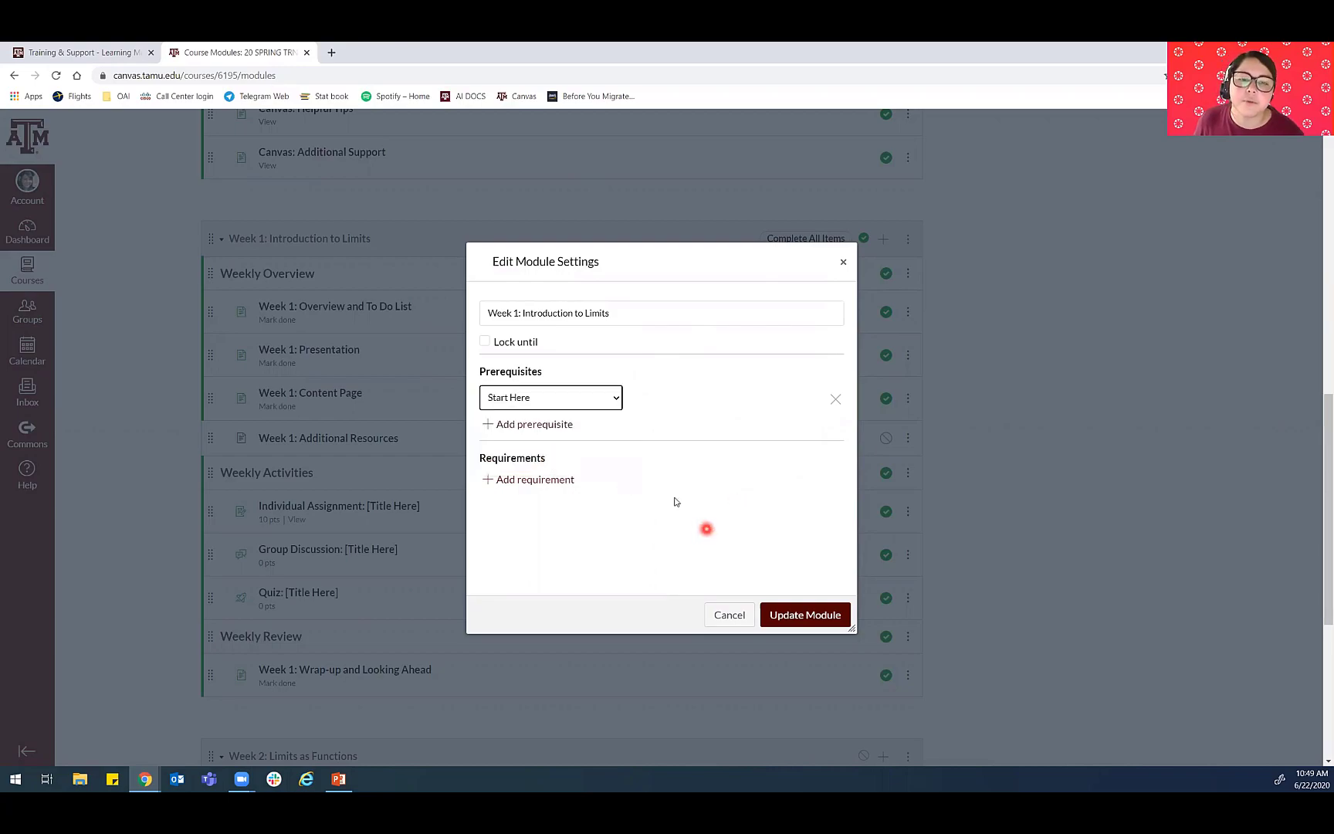
- Lock the Week 1: Introduction to Limits module until Jun 29, 2020
click(533, 343)
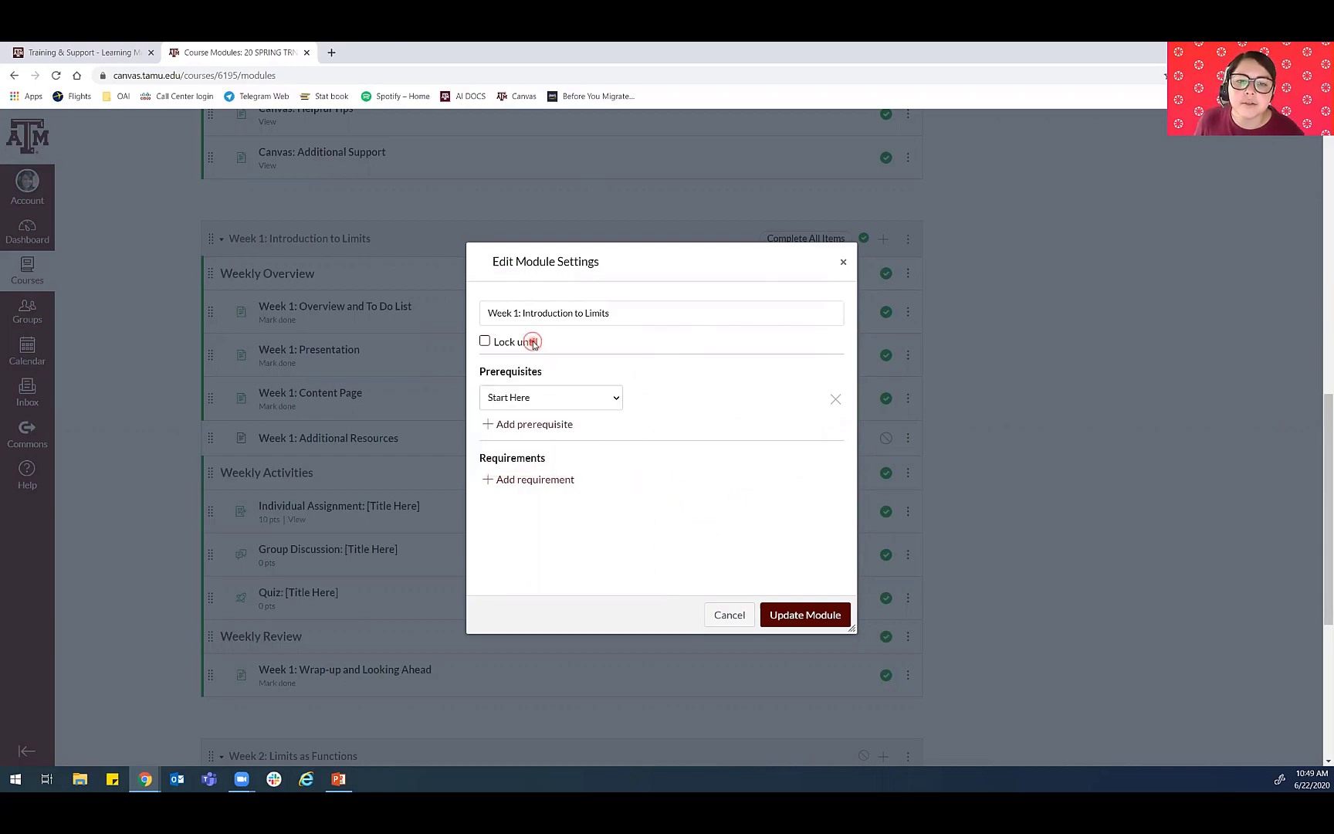
click(639, 366)
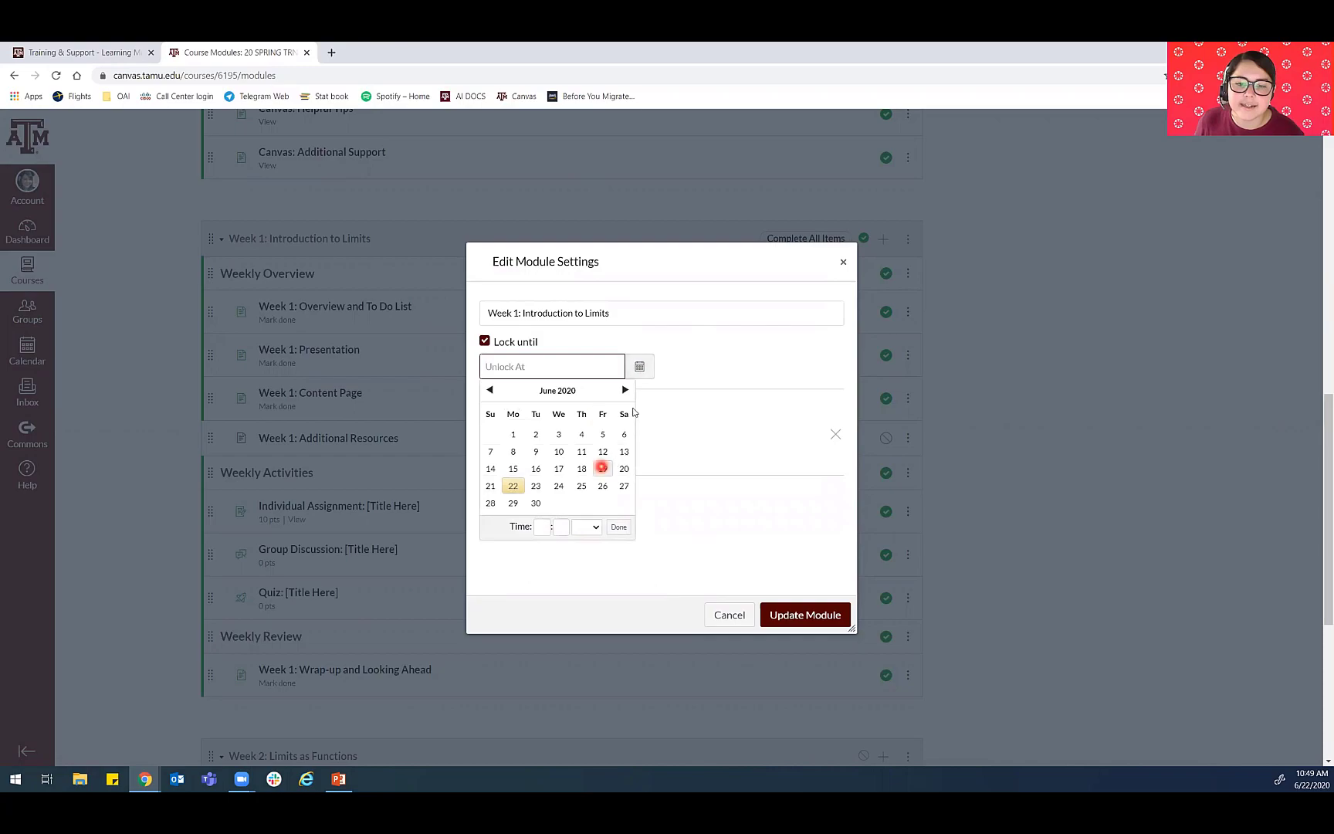
click(622, 391)
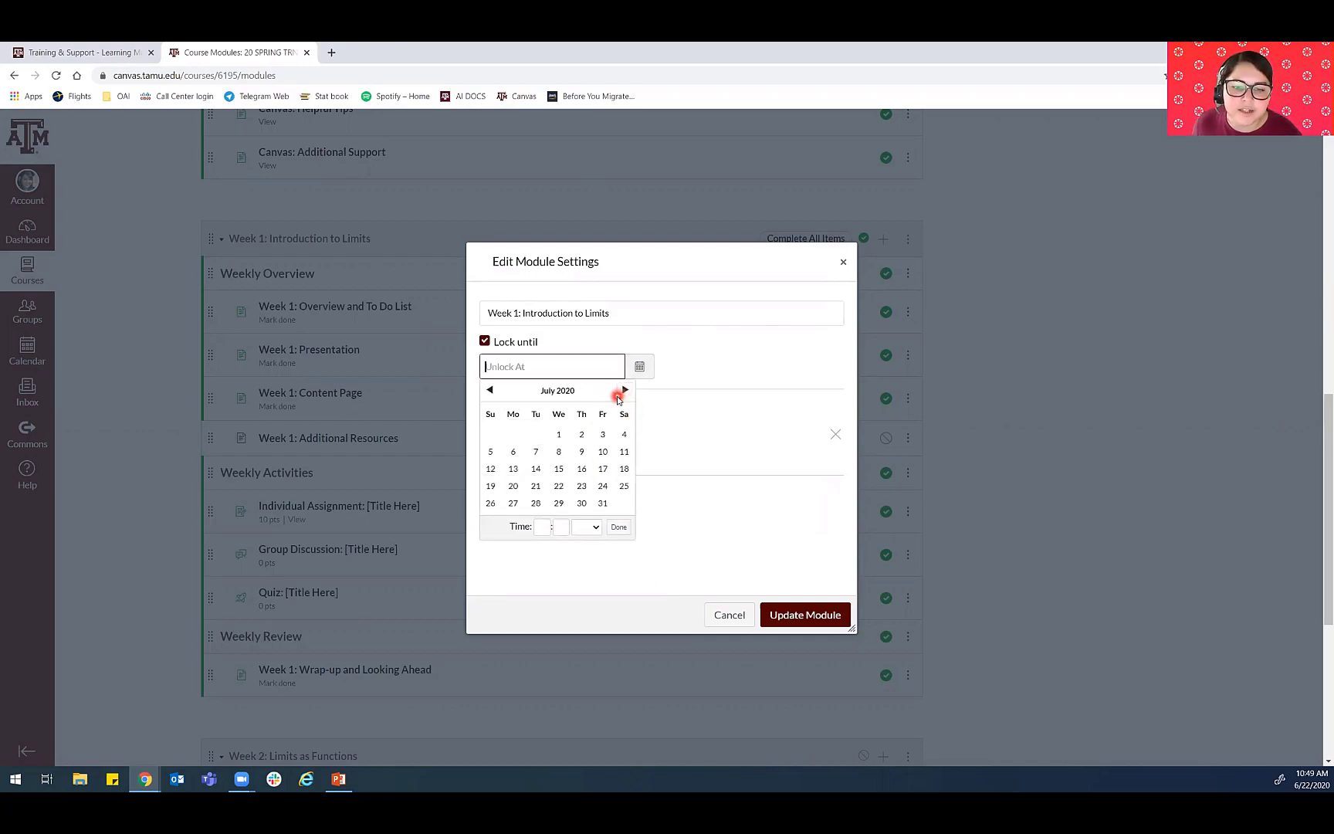
click(511, 453)
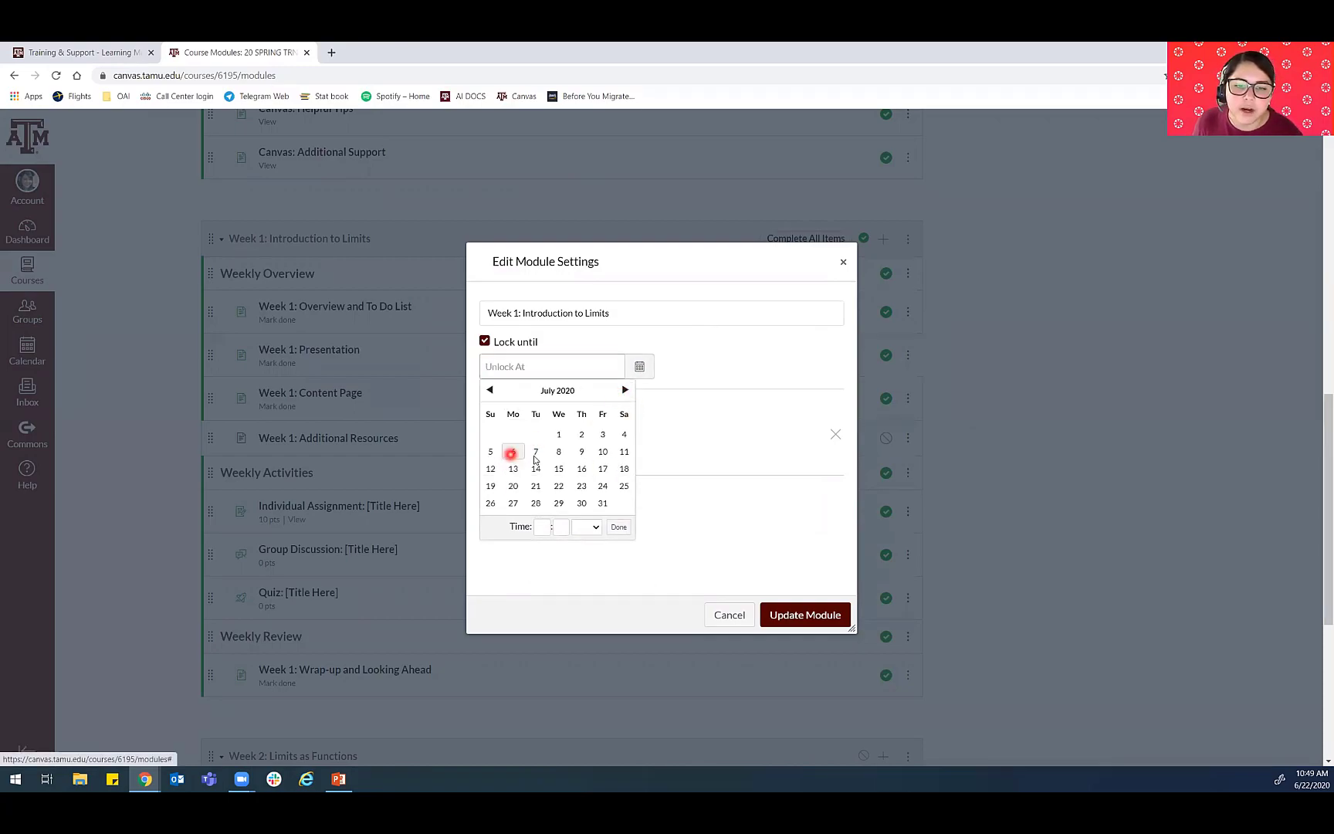
click(618, 527)
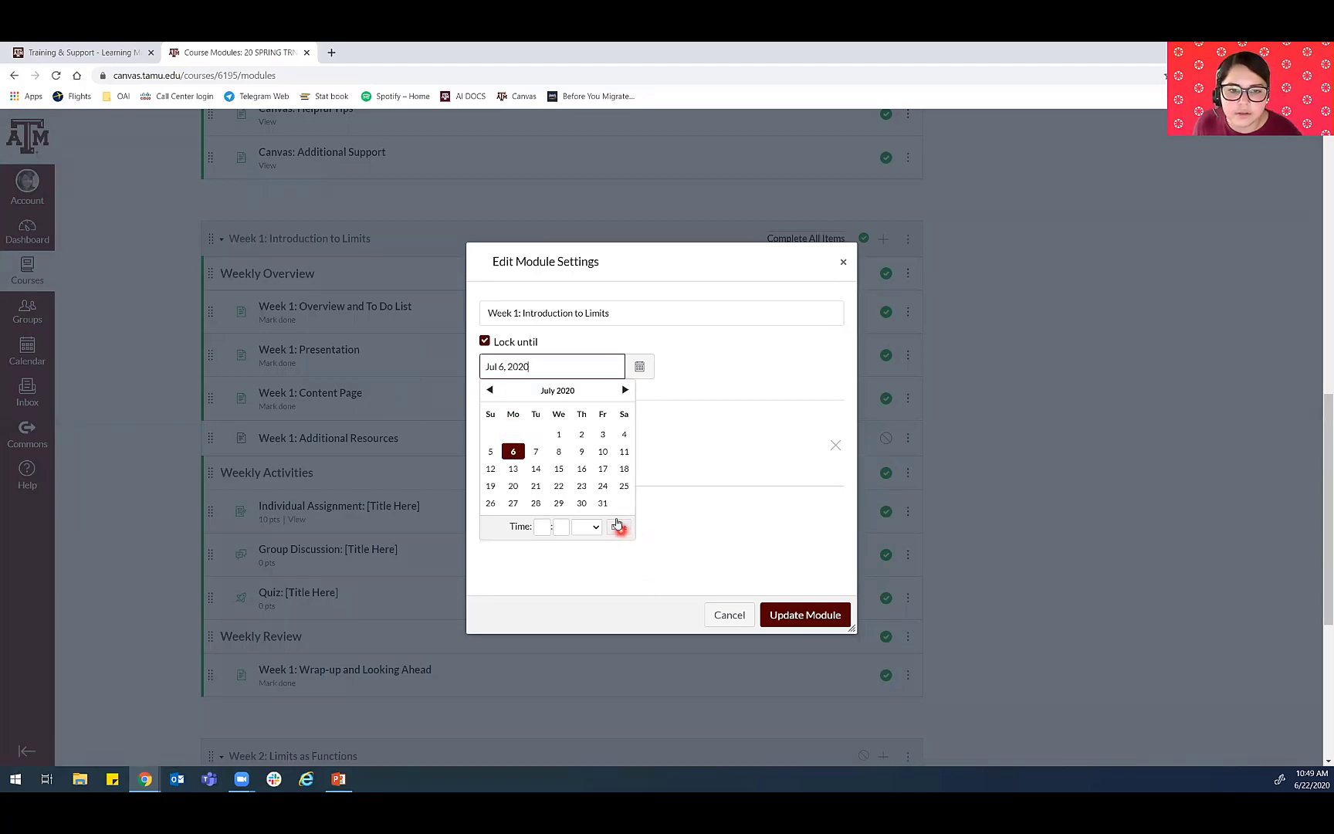
click(489, 391)
click(513, 504)
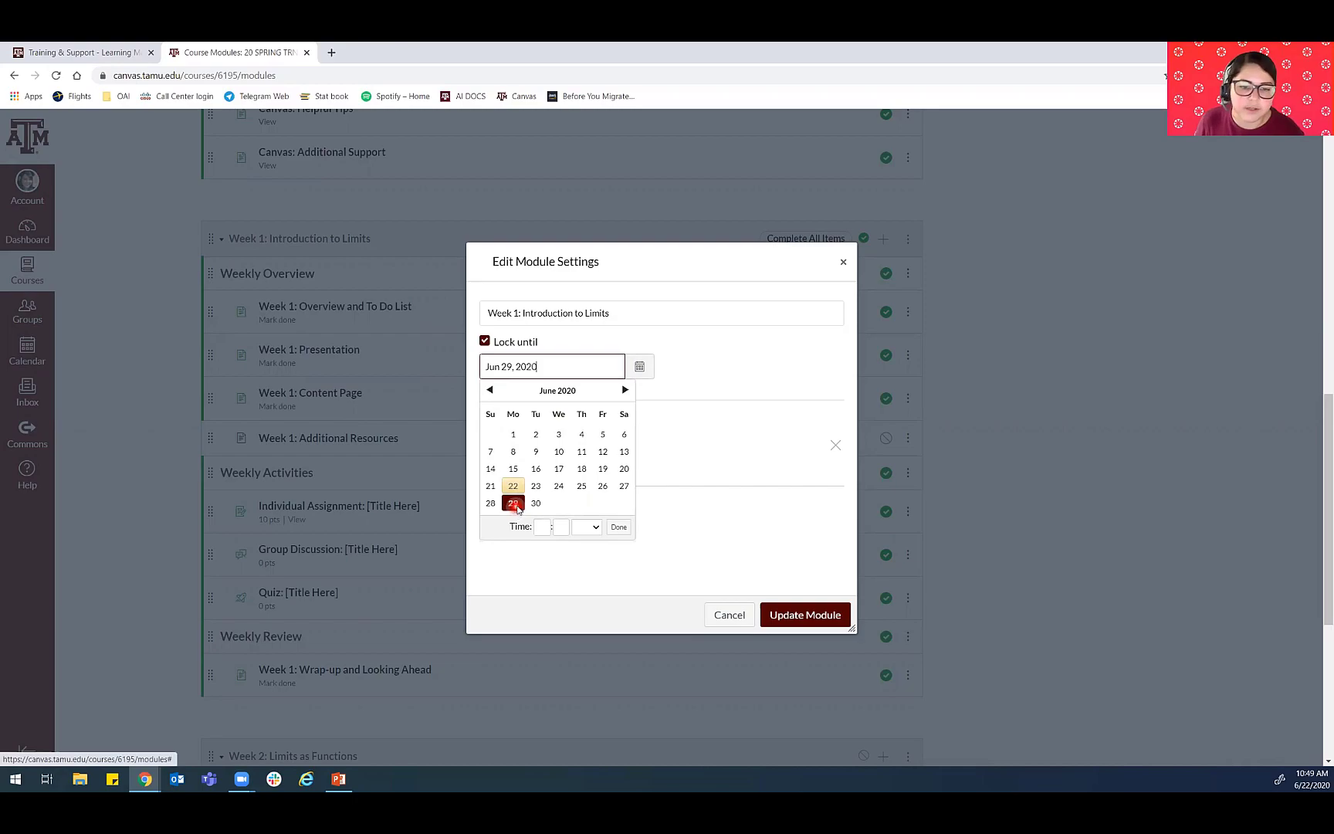
click(618, 528)
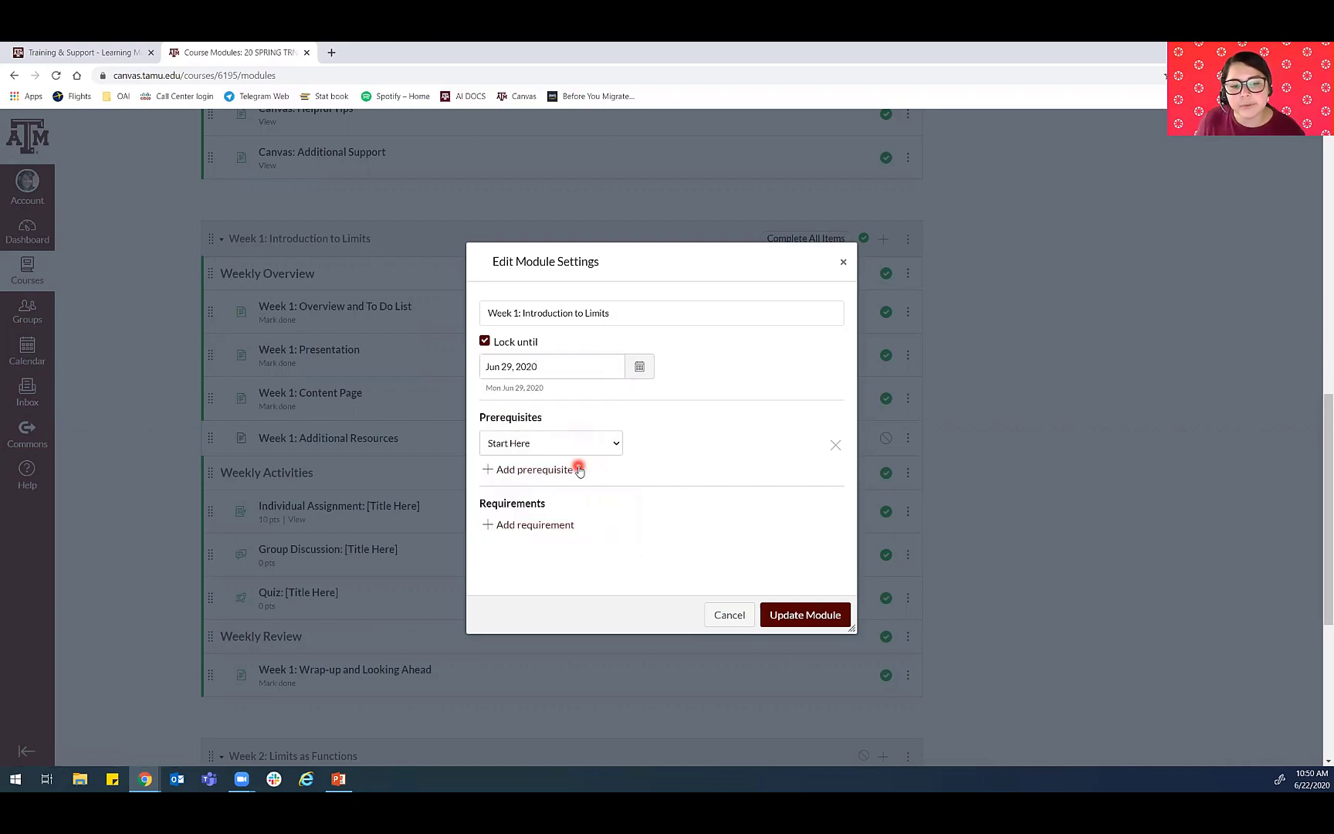
- Add a requirement for the Week 1: Overview and To Do List page and set it to mark as done
click(514, 525)
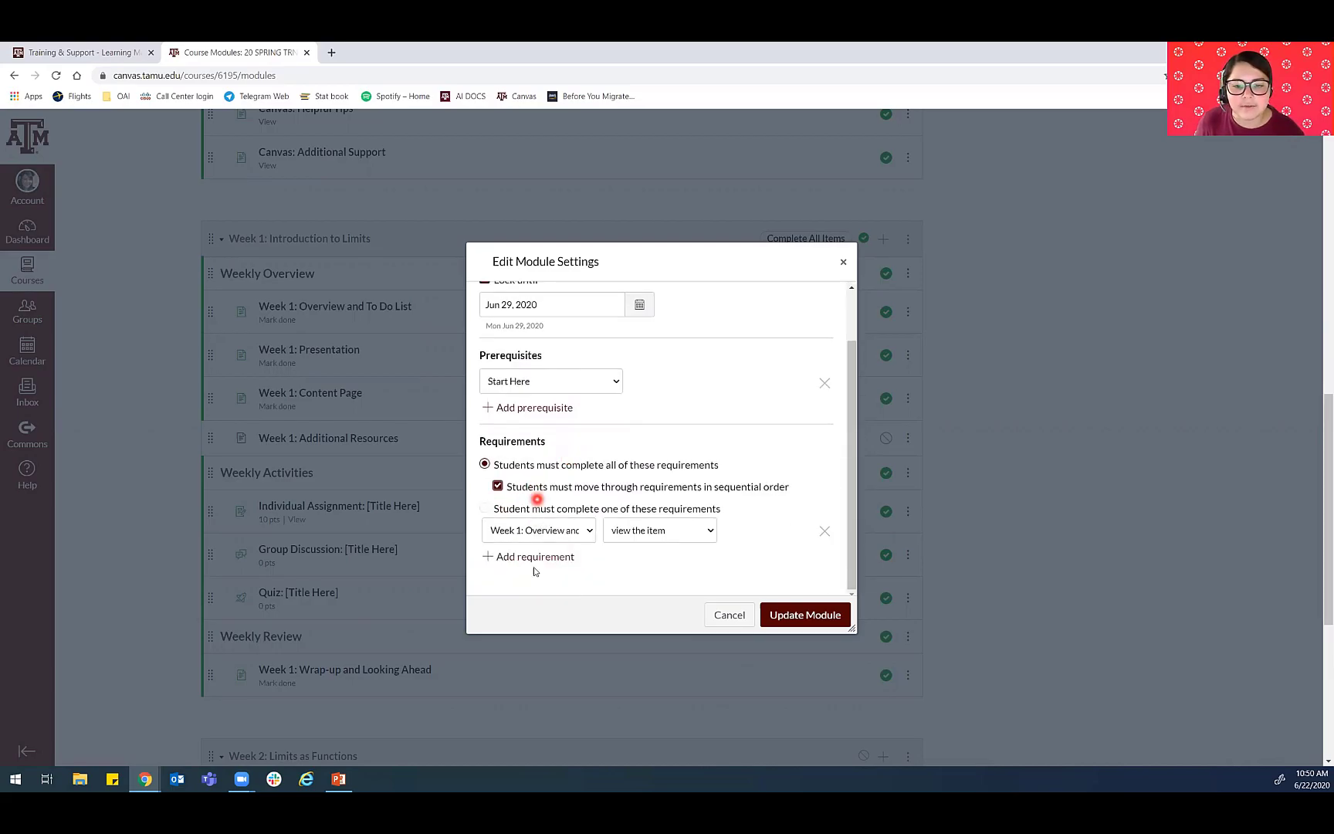
click(525, 531)
click(571, 318)
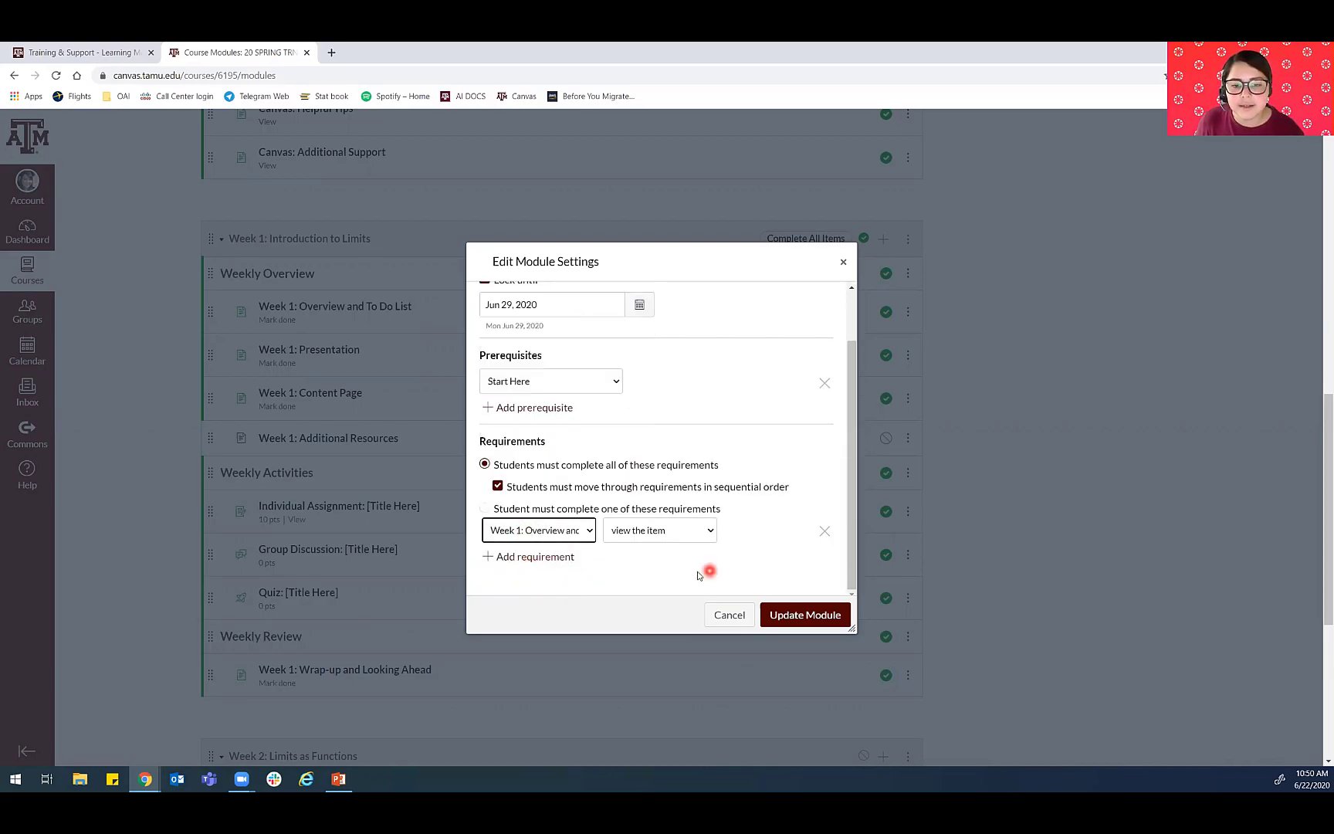
click(664, 530)
click(646, 571)
- Add a requirement for the Week 1: Presentation page and set it to mark as done
click(536, 556)
click(547, 530)
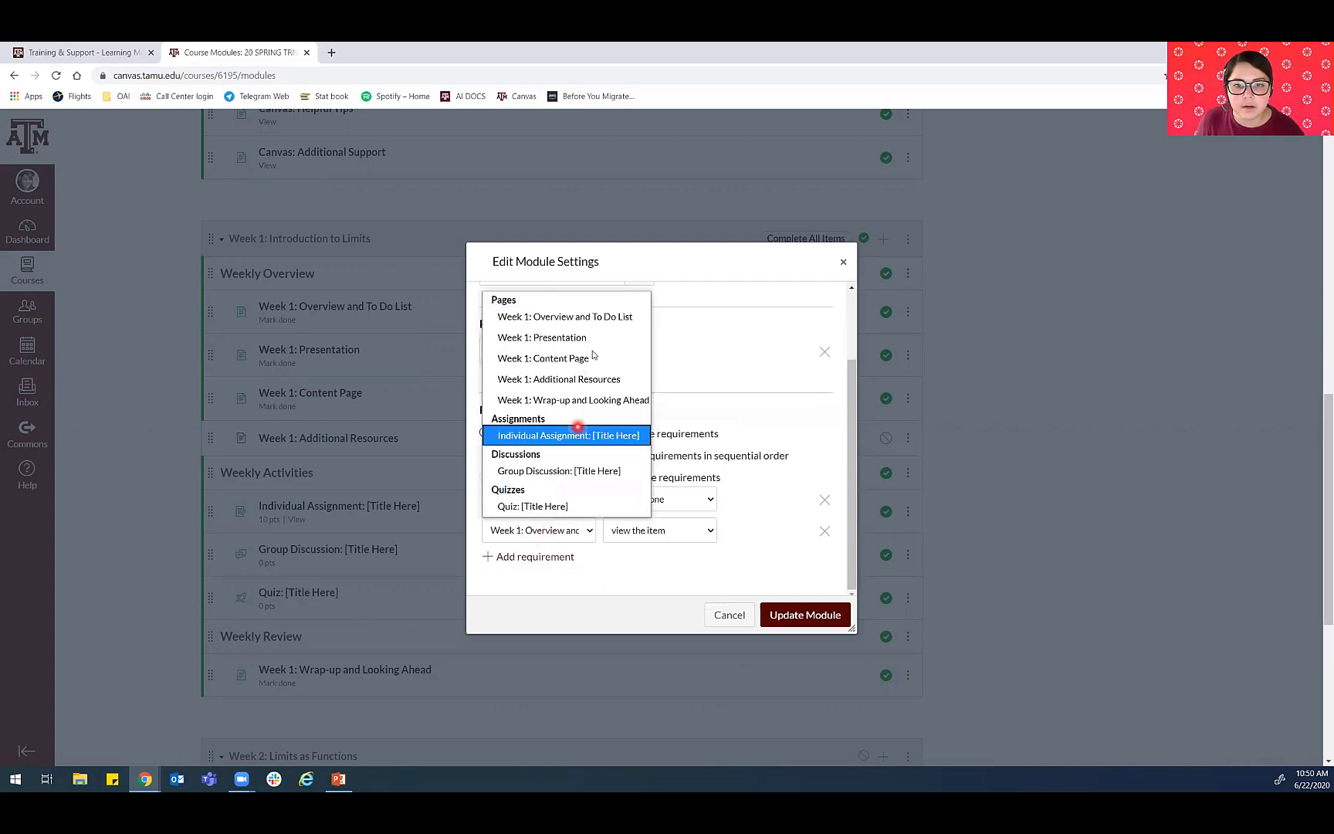
click(581, 337)
click(664, 530)
click(677, 575)
- Add a mark as done requirement for Week 1: Content Page and a view the item requirement for Week 1: Additional Resources
click(533, 557)
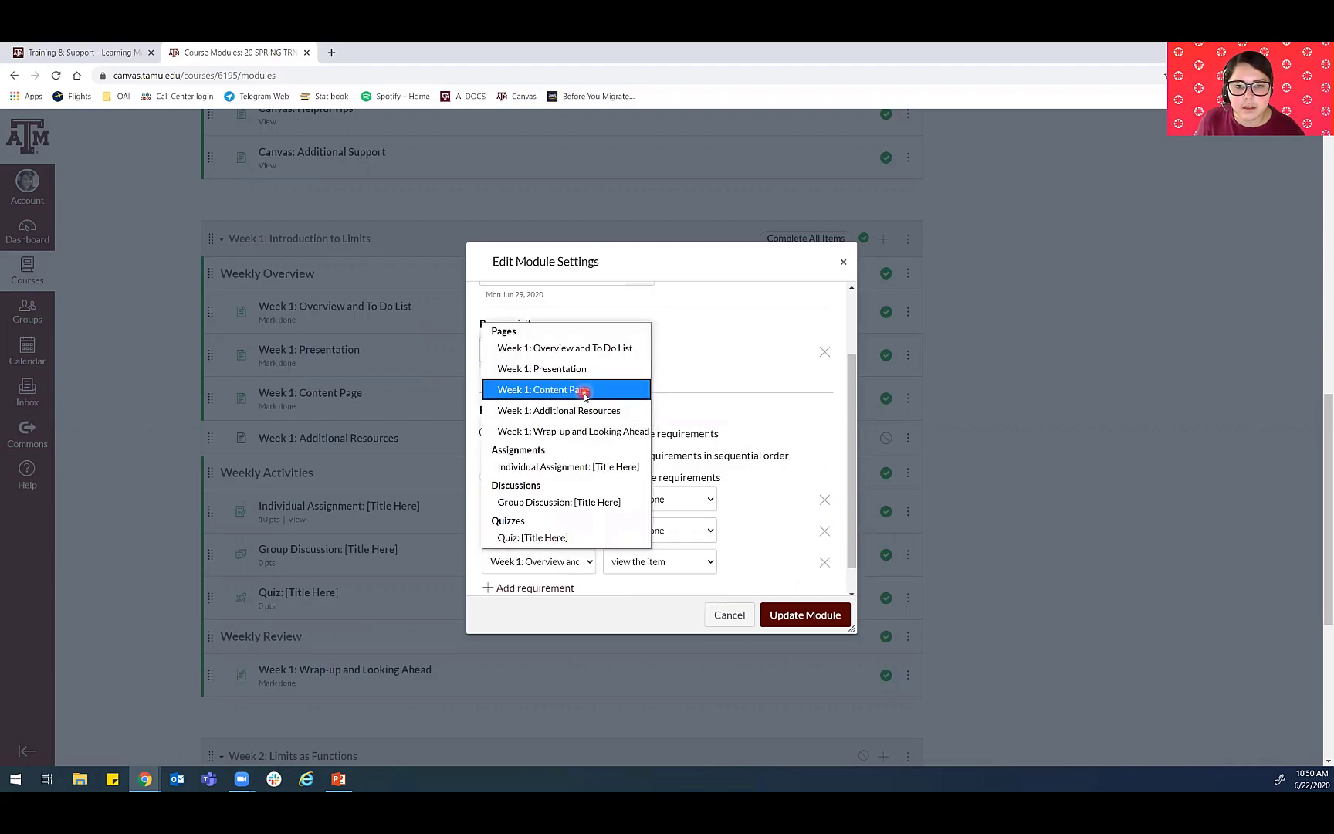
click(584, 390)
click(691, 566)
click(640, 605)
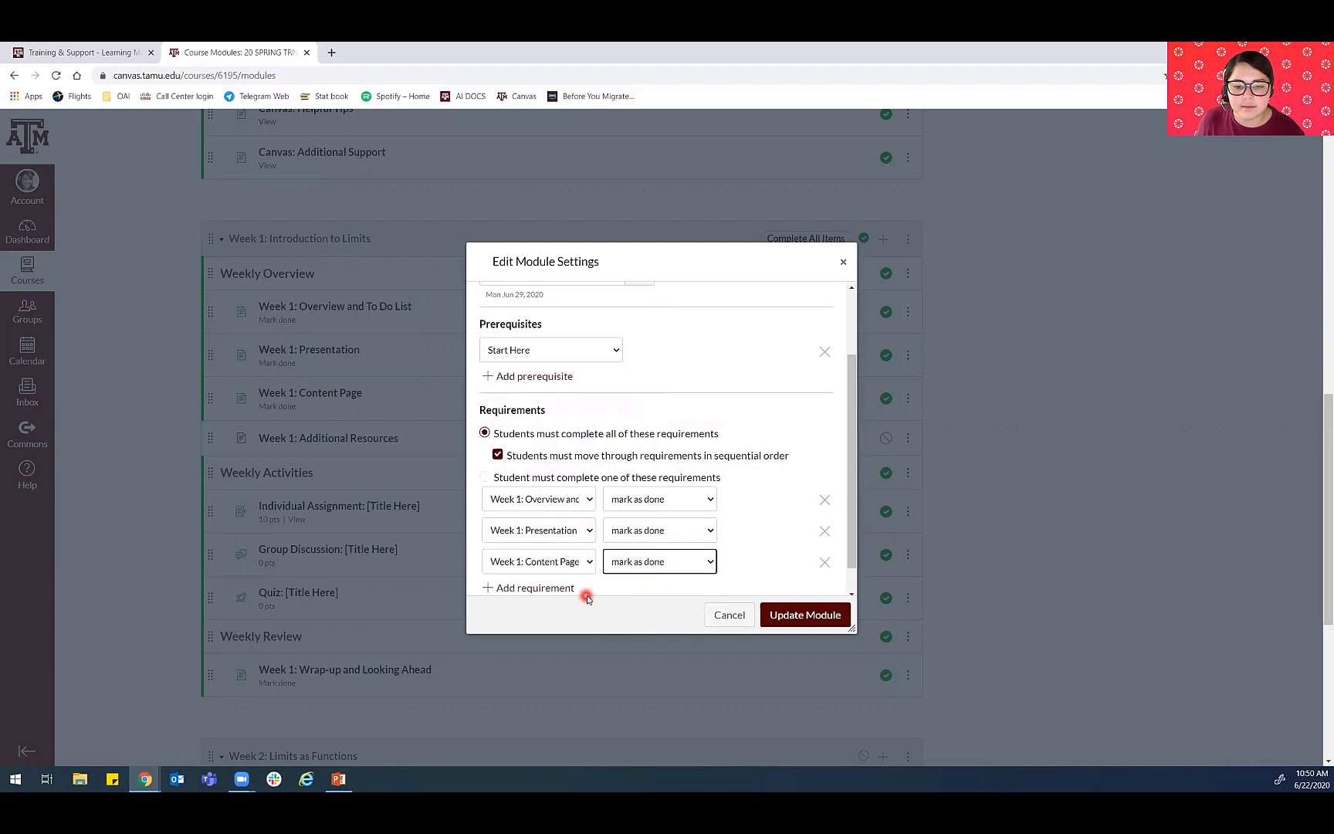
click(567, 590)
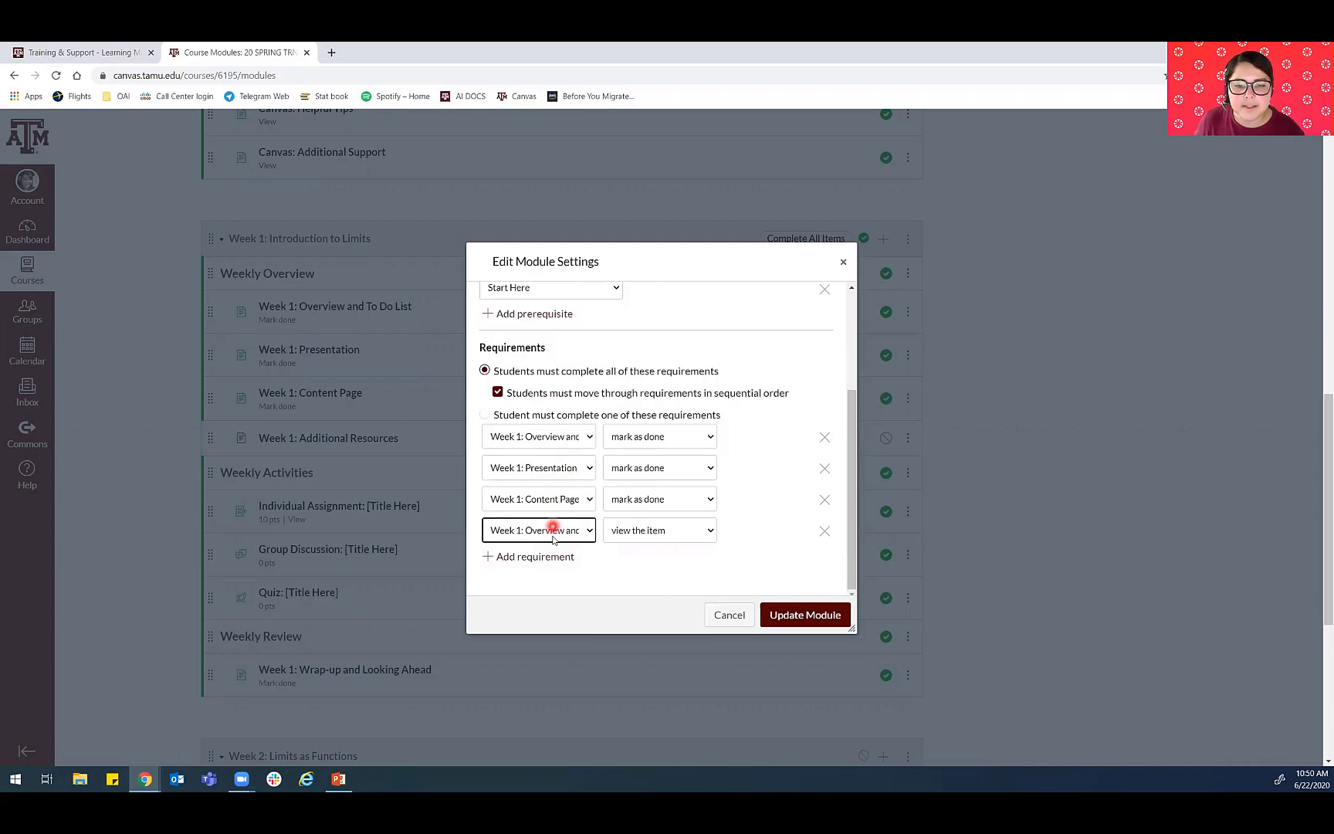
click(554, 532)
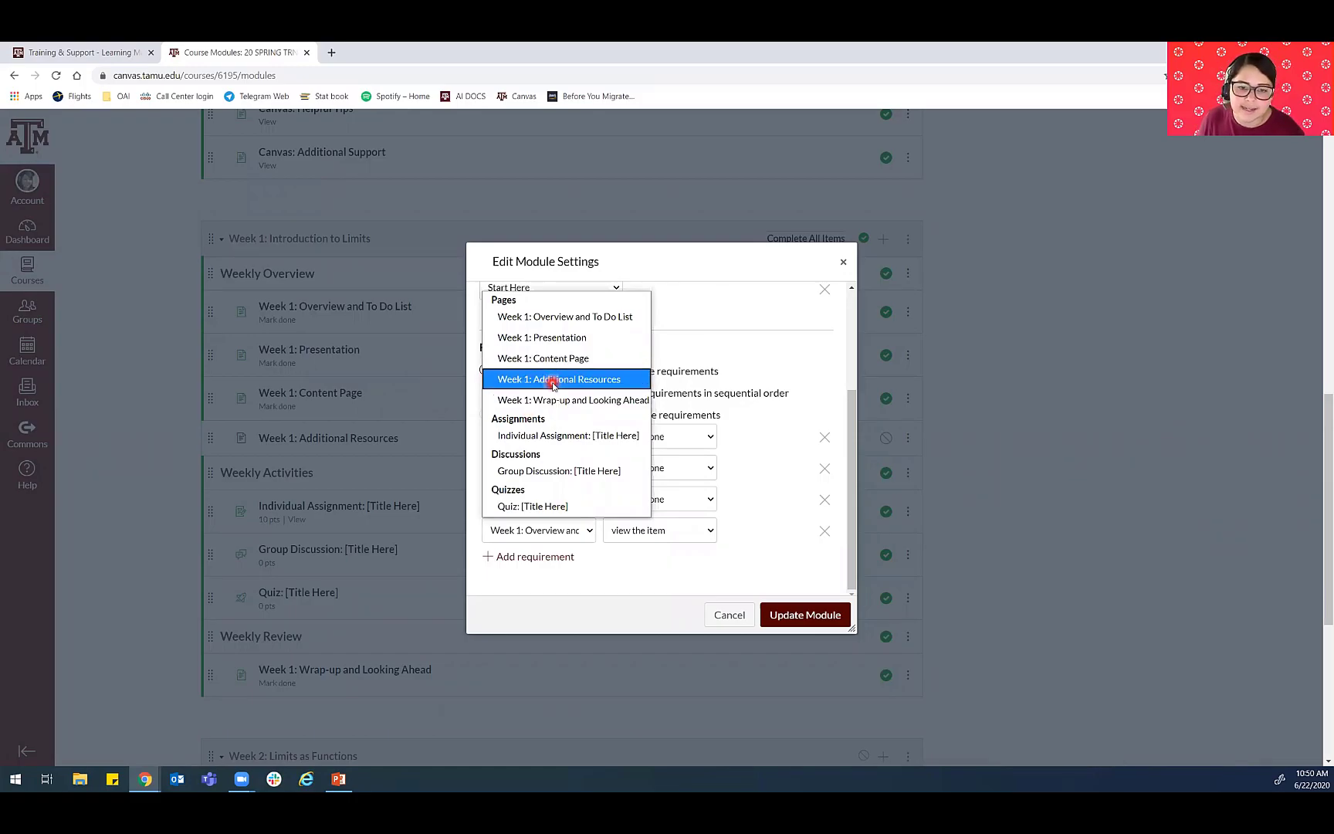
click(527, 379)
- Add a requirement for the Week 1: Wrap-up and Looking Ahead page and set it to mark as done
click(532, 559)
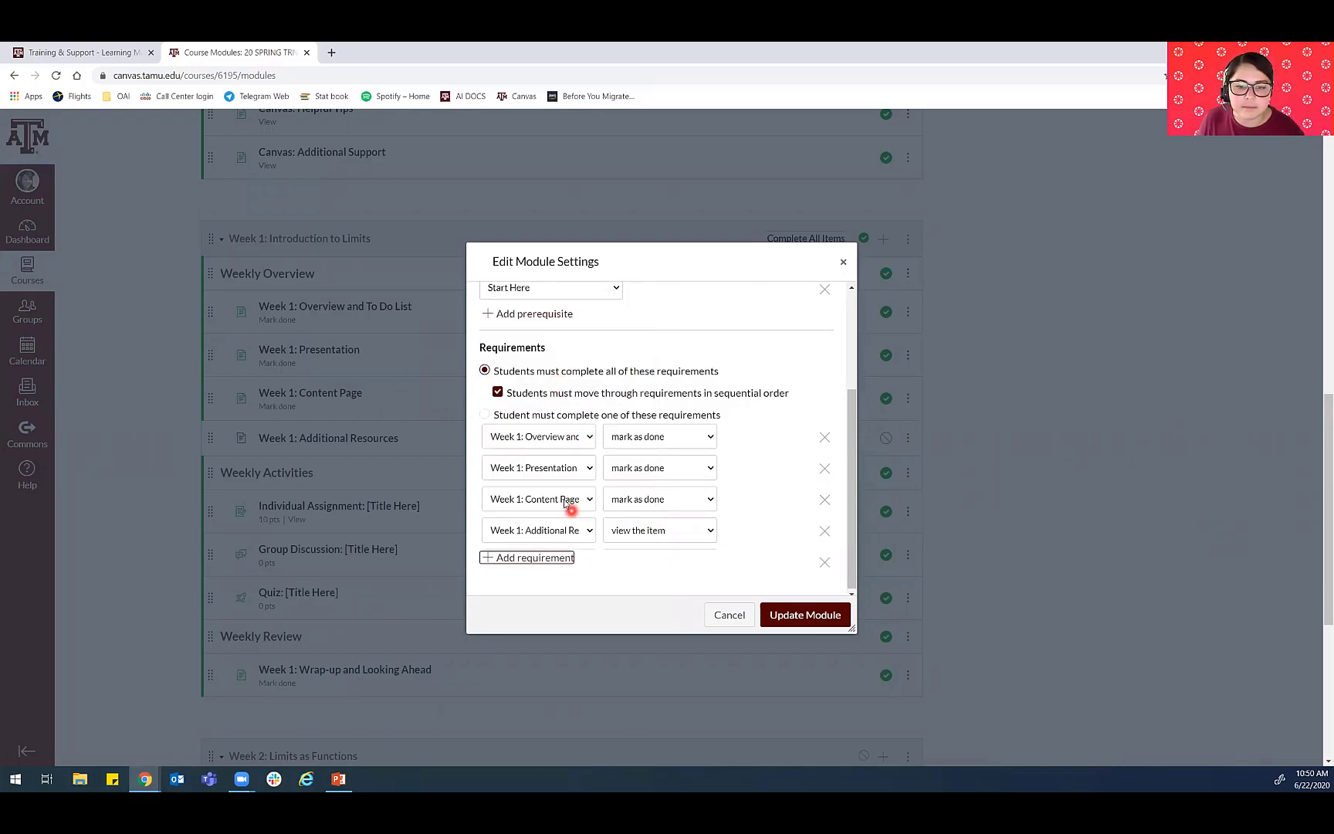
scroll(545, 530, down, 1)
click(540, 530)
click(579, 401)
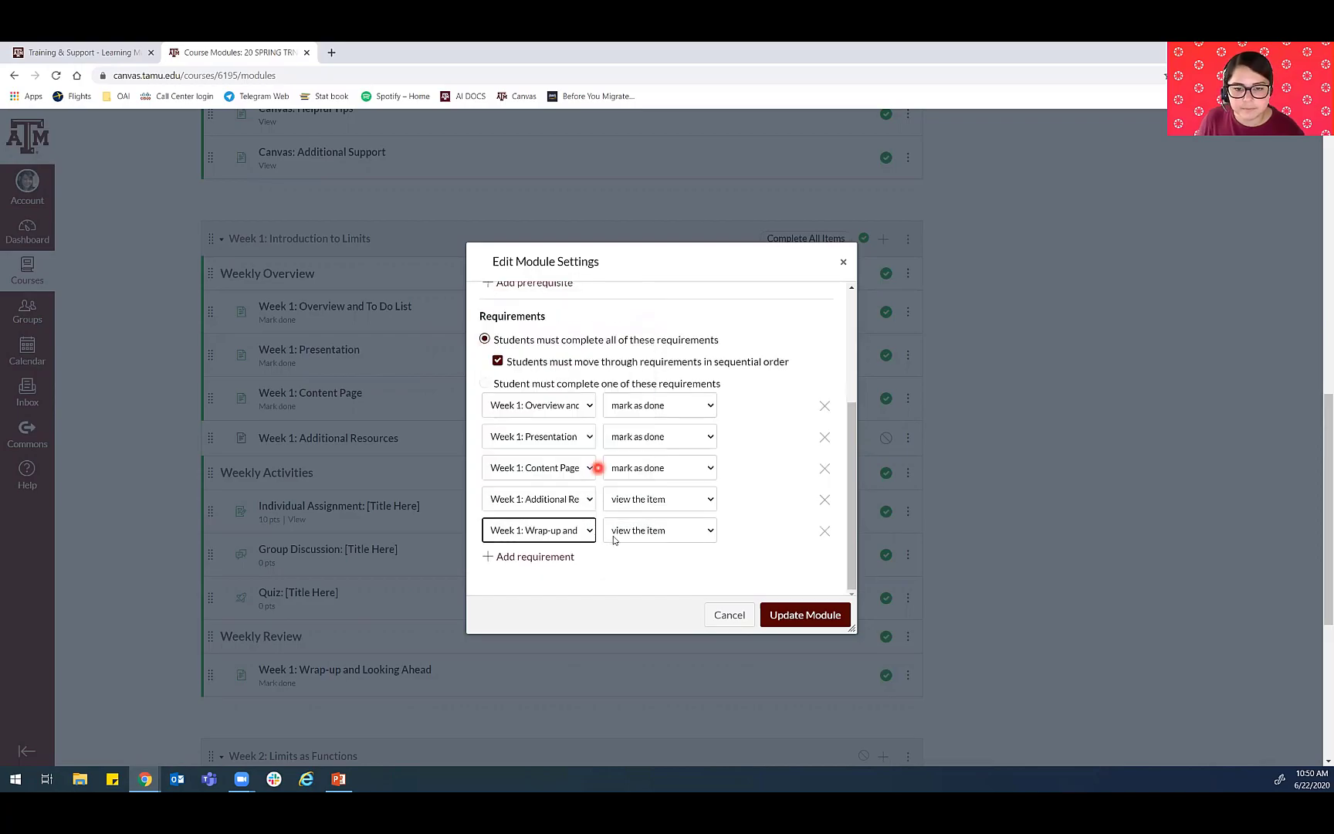
click(618, 531)
click(630, 571)
click(625, 530)
click(647, 574)
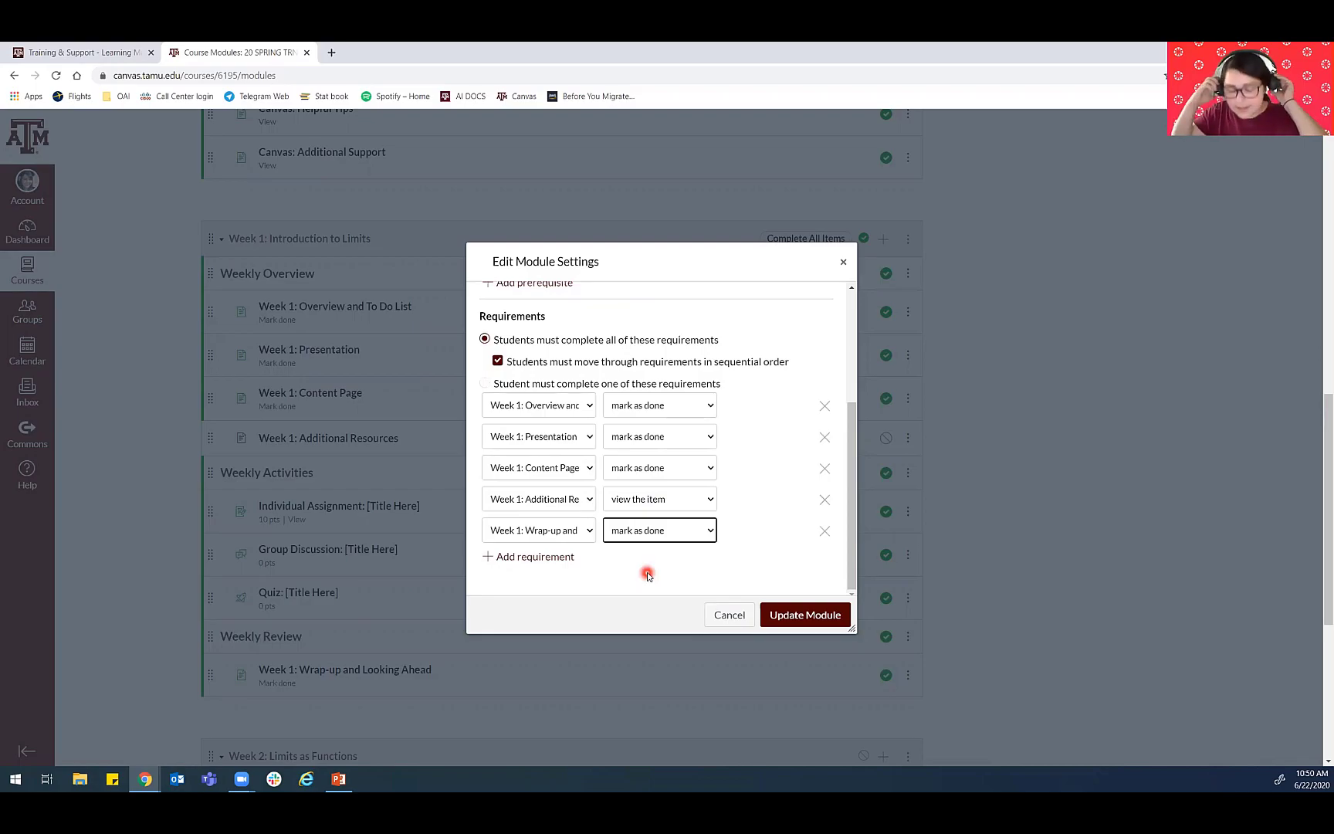
- Add a requirement for Individual Assignment: [Title Here] and set it to submit the assignment
click(551, 556)
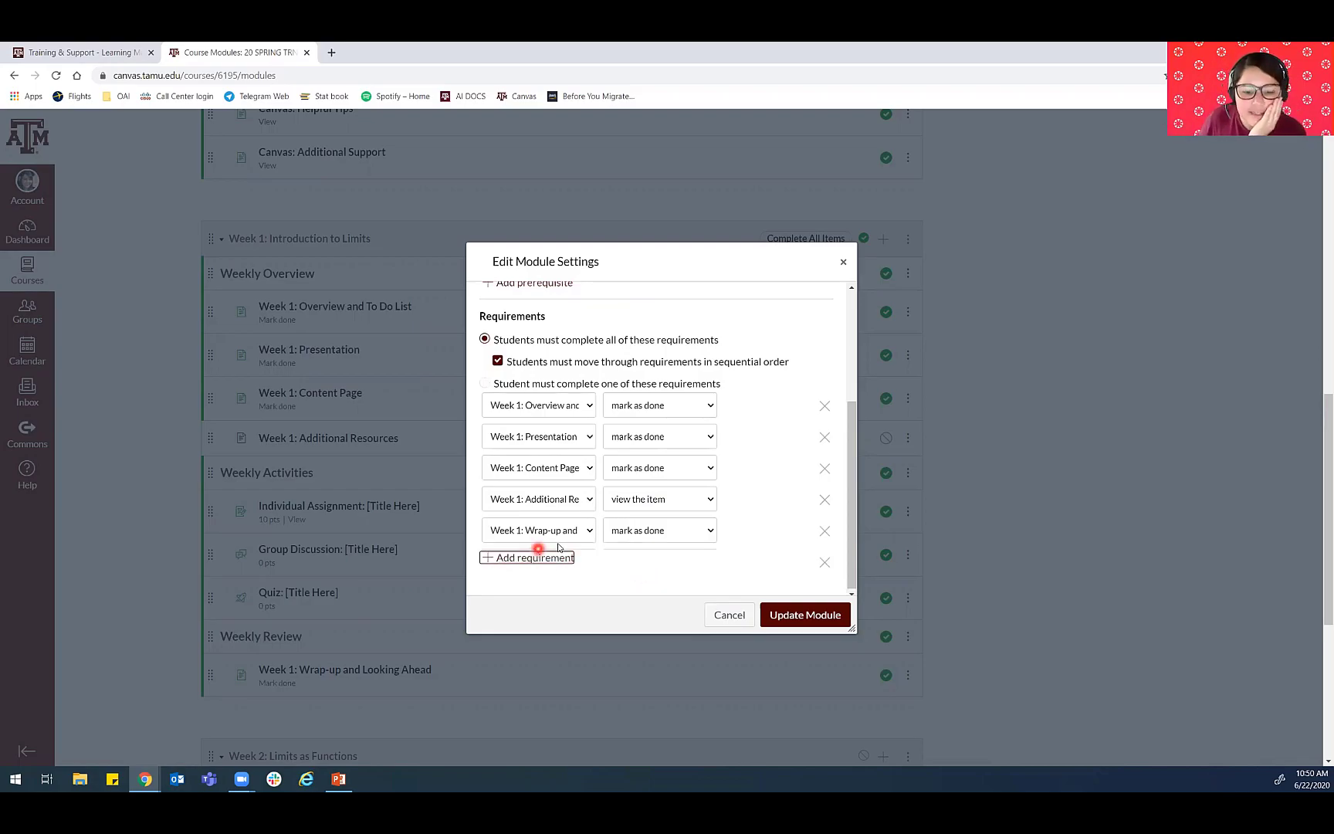
click(558, 540)
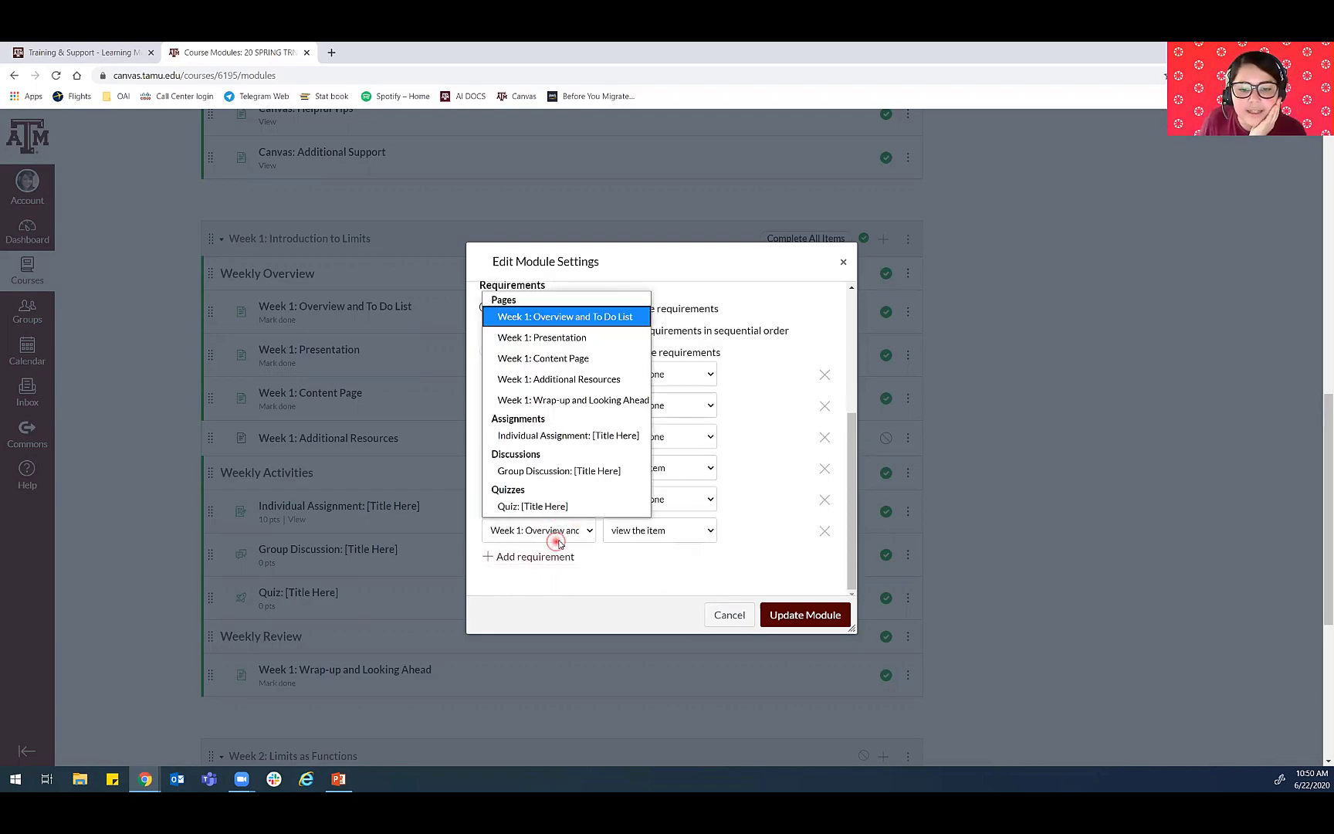
click(559, 437)
click(633, 528)
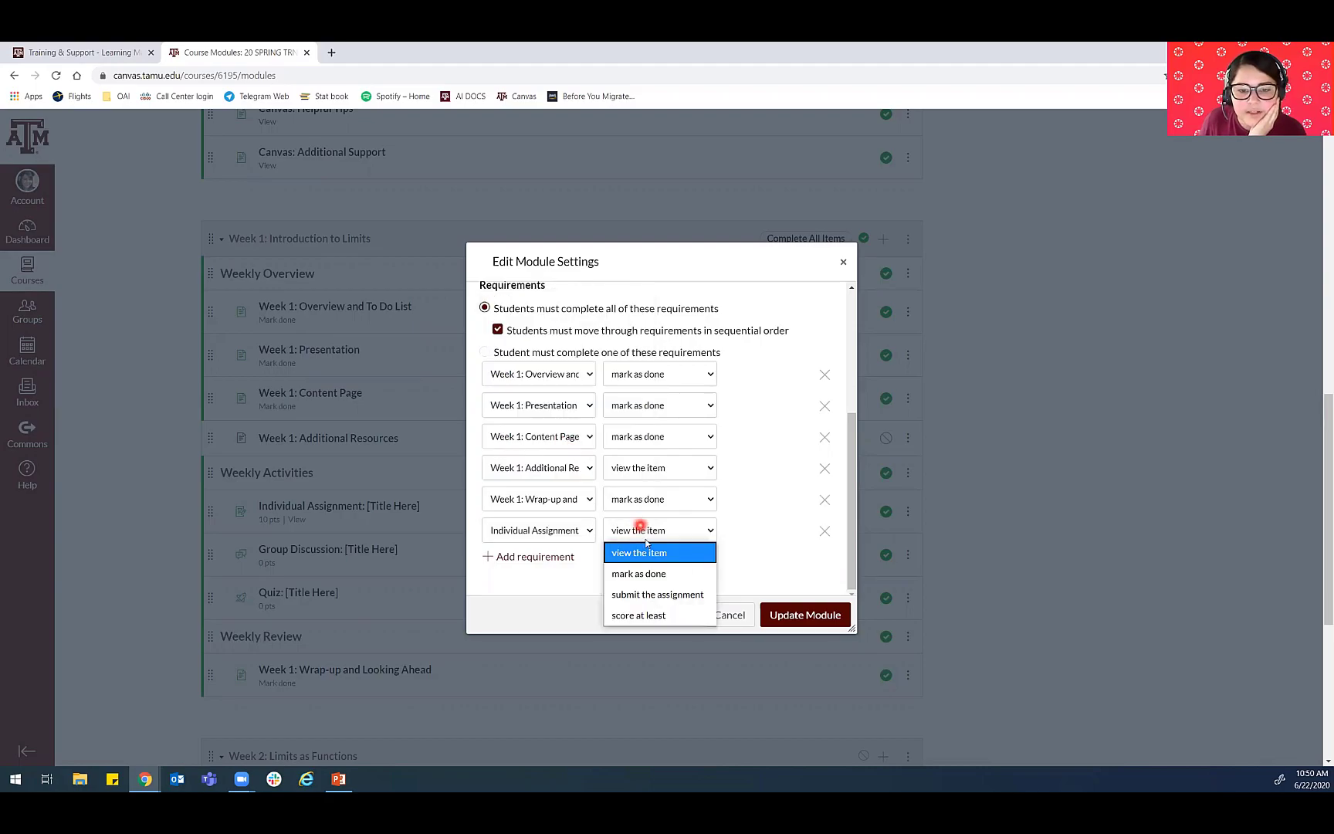
click(645, 594)
- Add a requirement for Group Discussion: [Title Here] and set it to submit the assignment
click(516, 556)
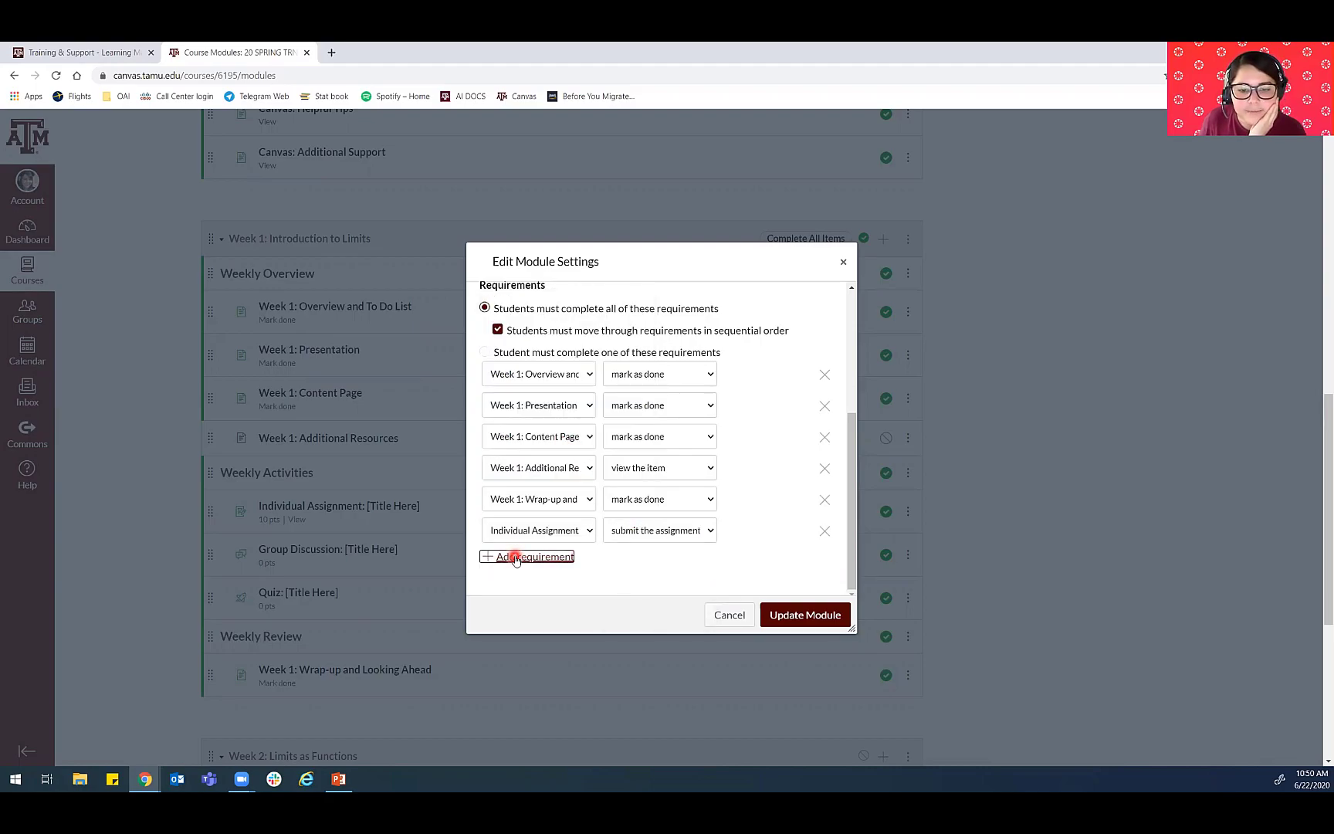
click(568, 561)
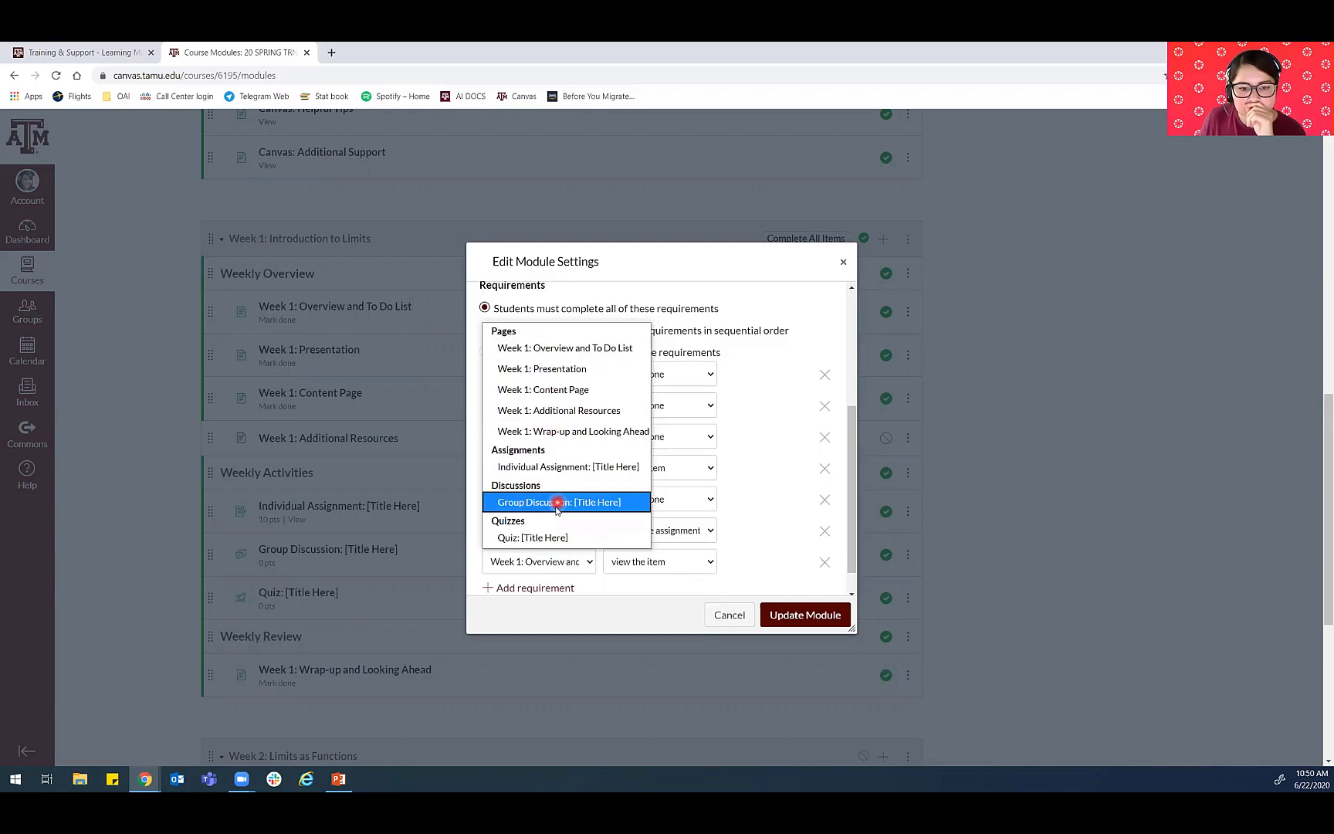
click(573, 507)
click(659, 560)
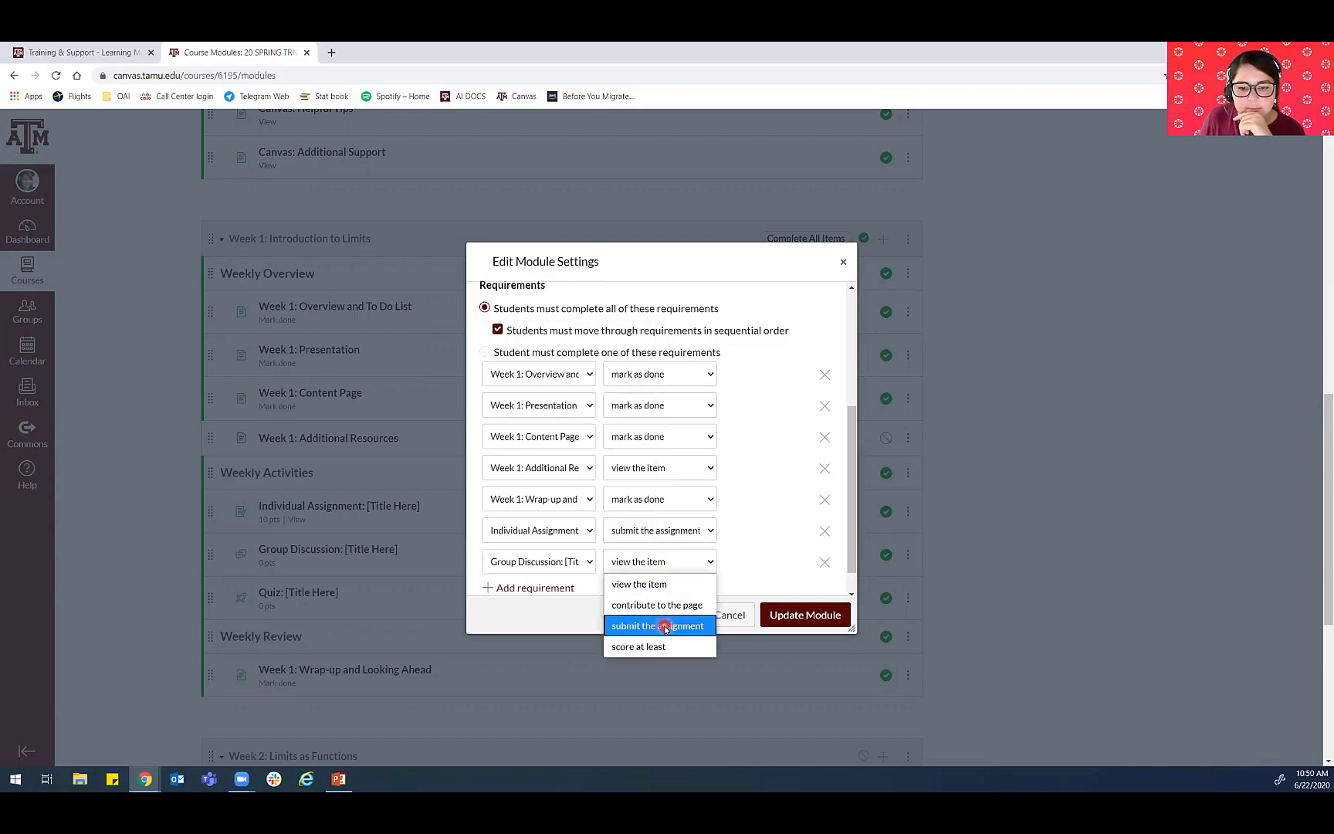
click(665, 626)
- Add a requirement for Quiz: [Title Here] and set it to submit the assignment
click(542, 587)
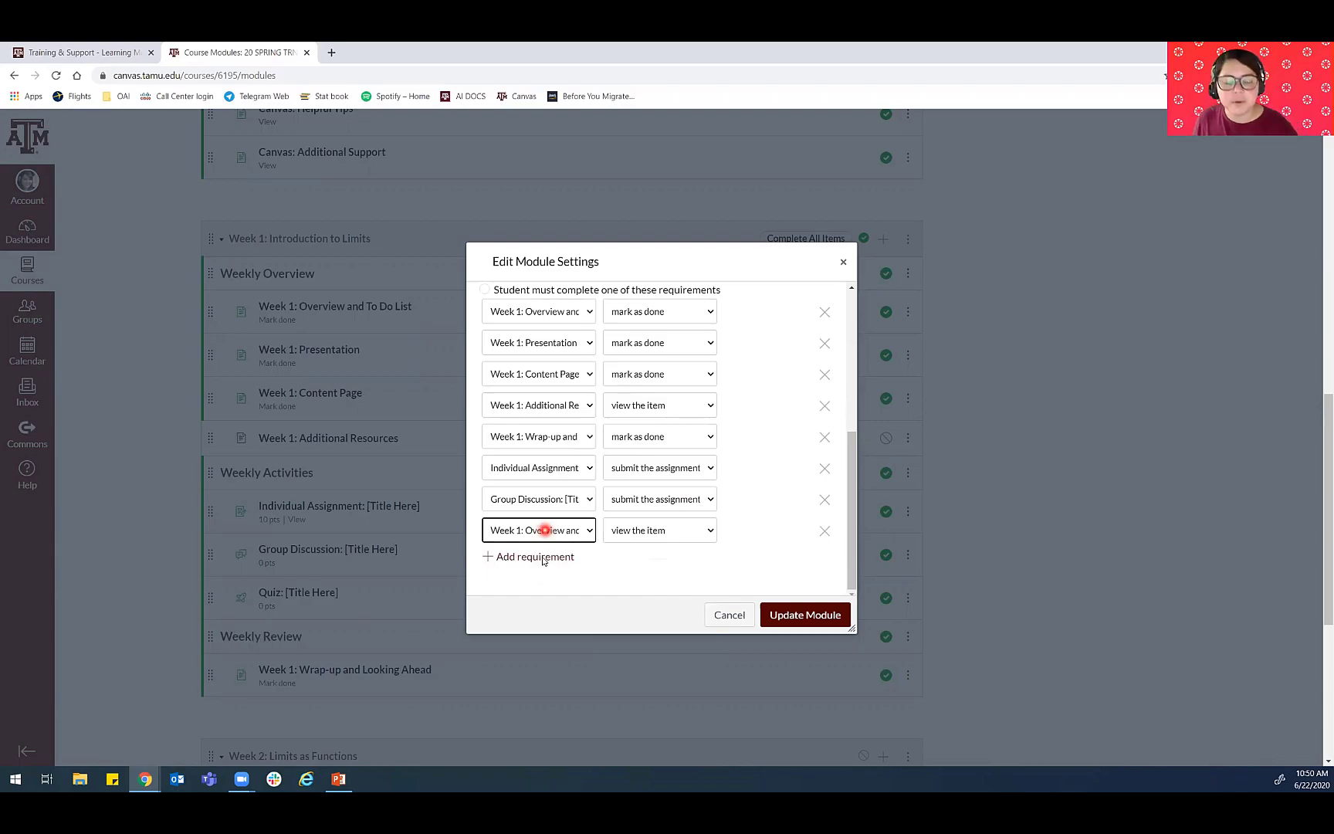
click(547, 530)
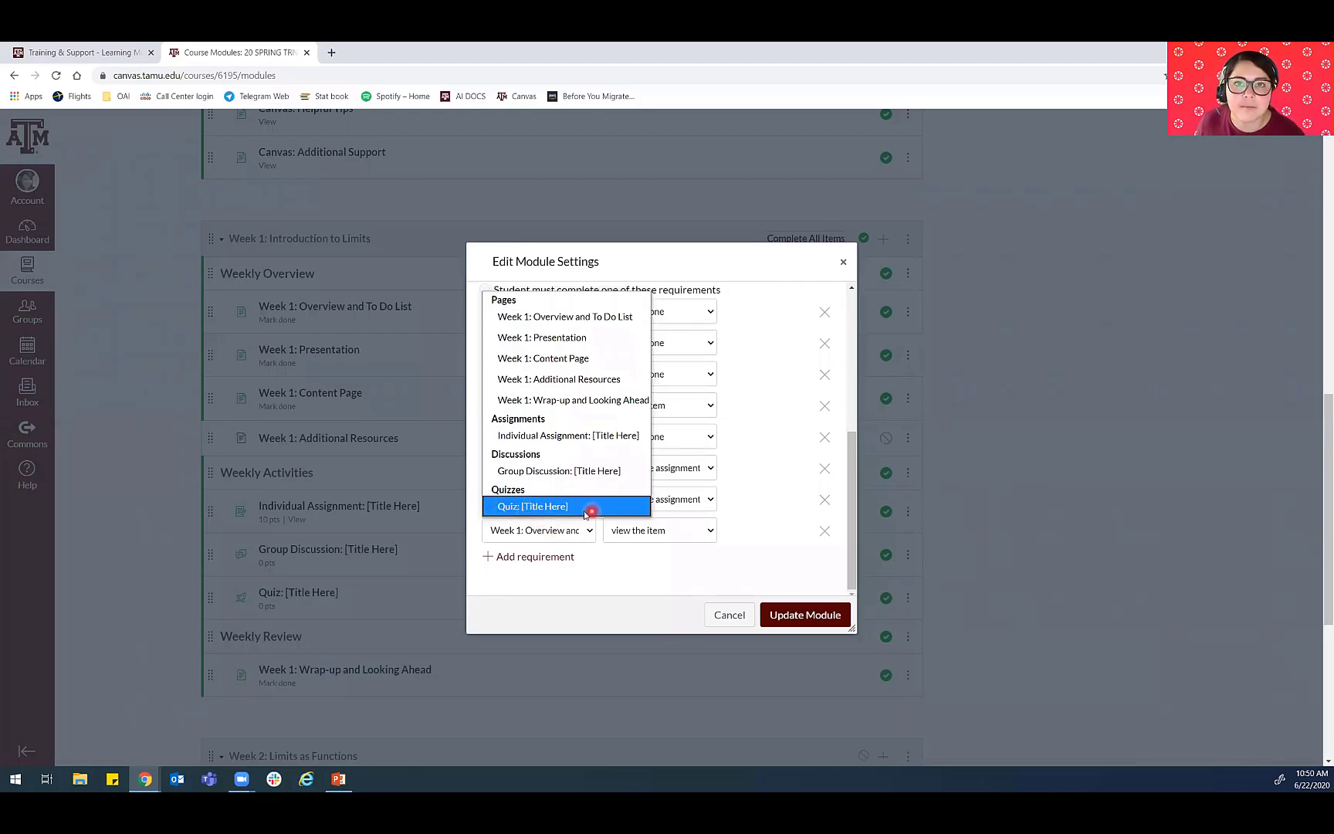
click(517, 506)
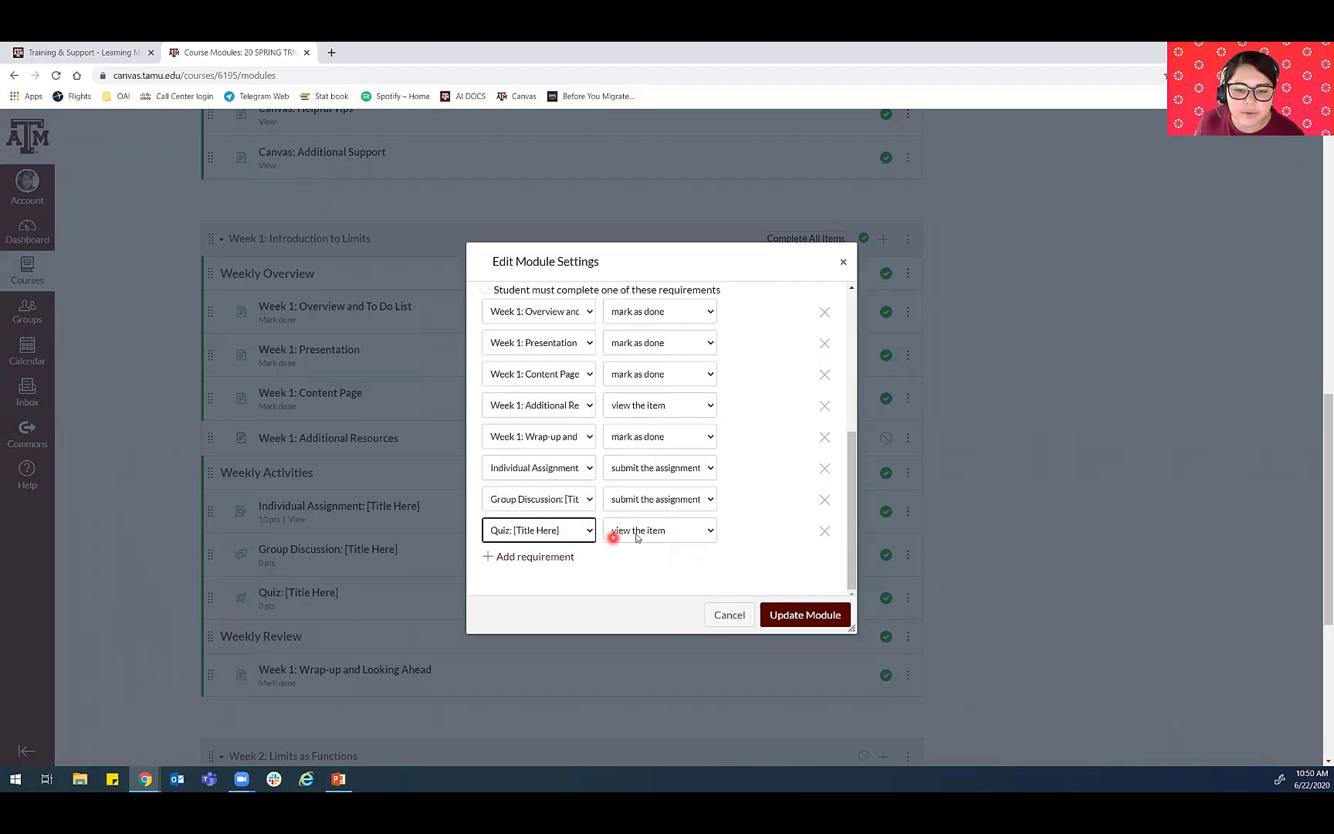
click(633, 530)
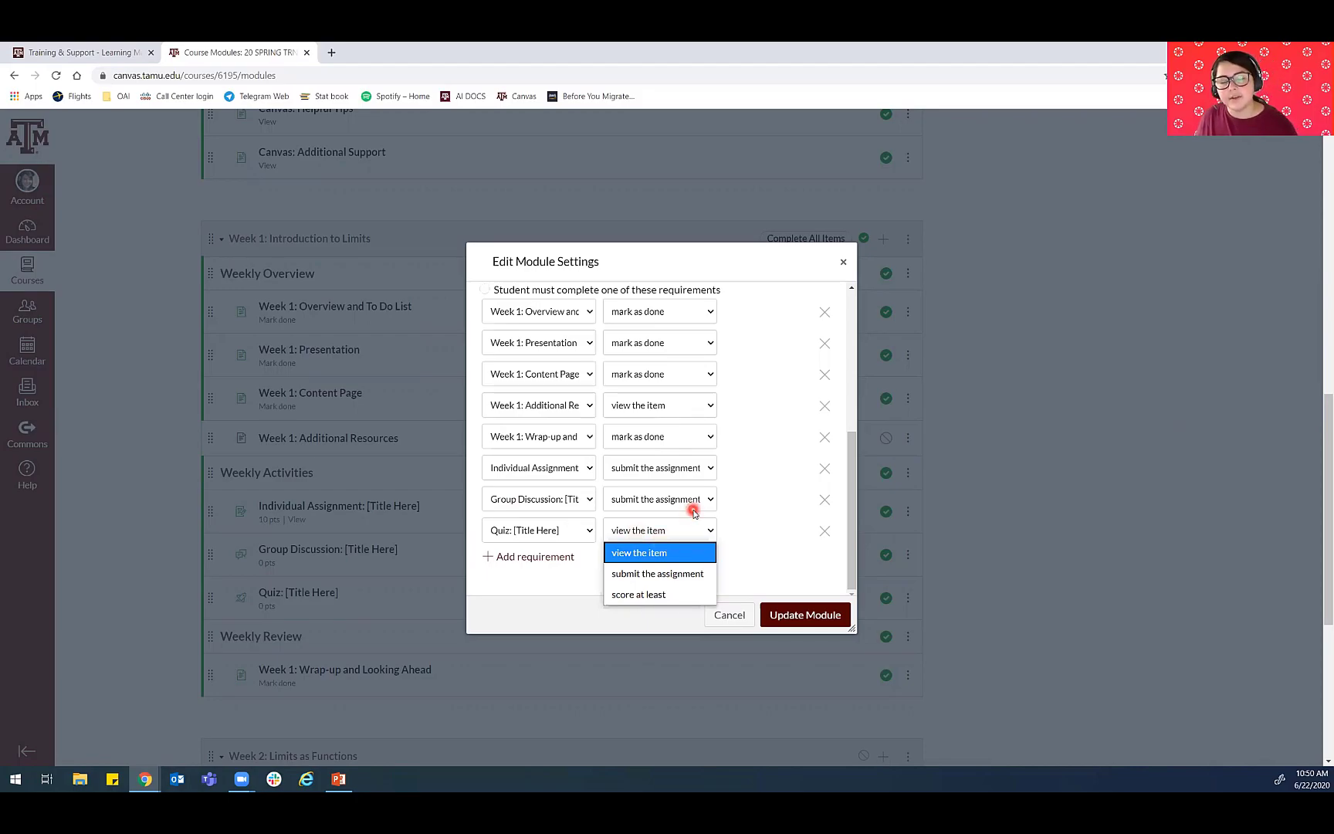
click(644, 594)
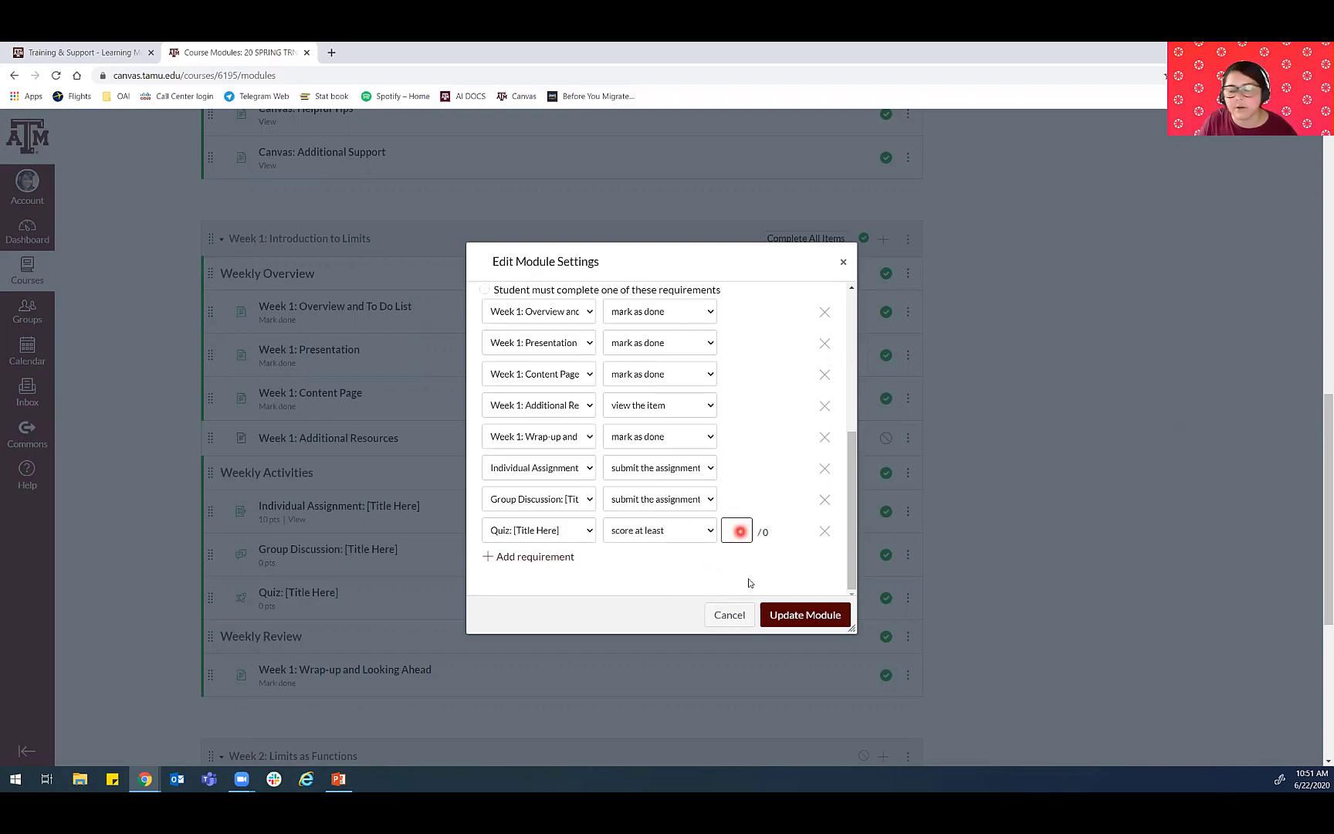
click(677, 531)
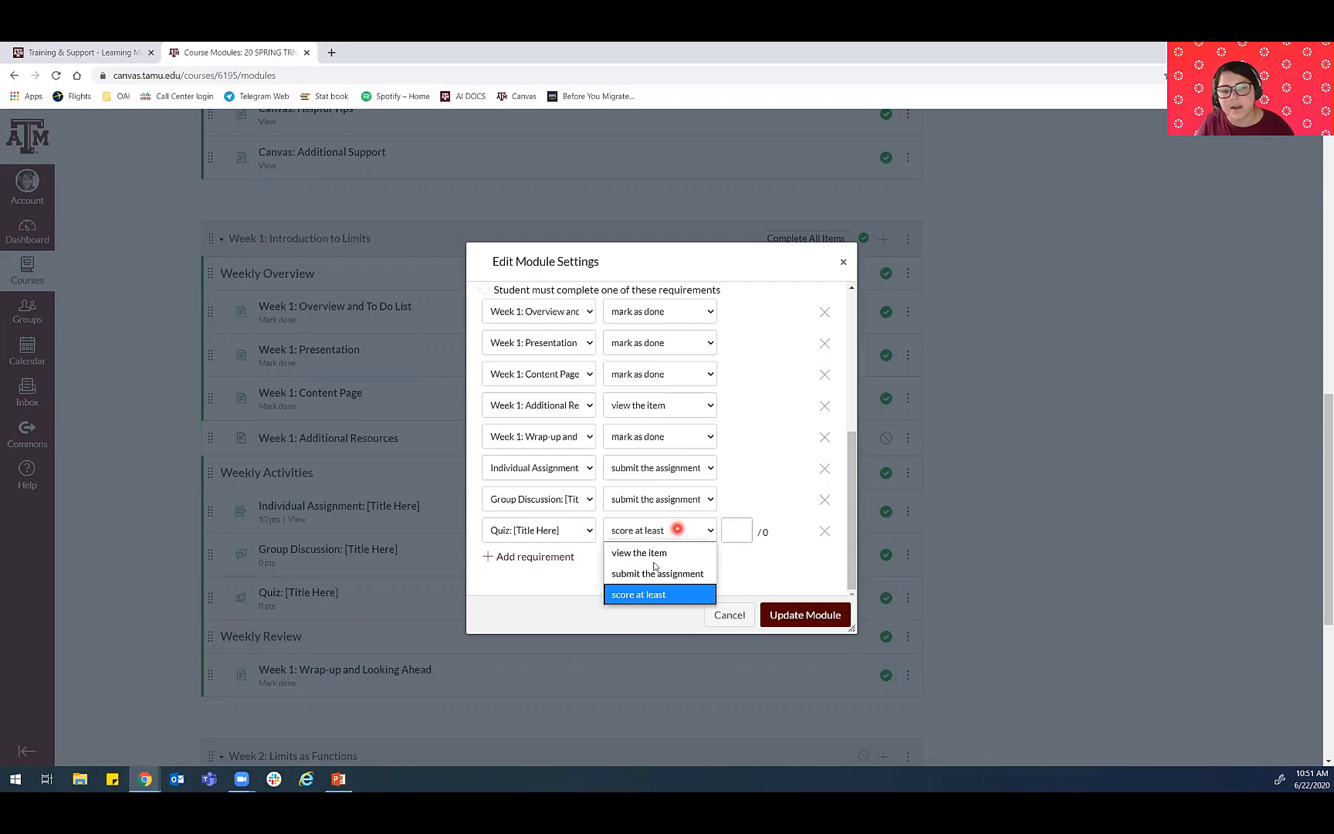
click(649, 574)
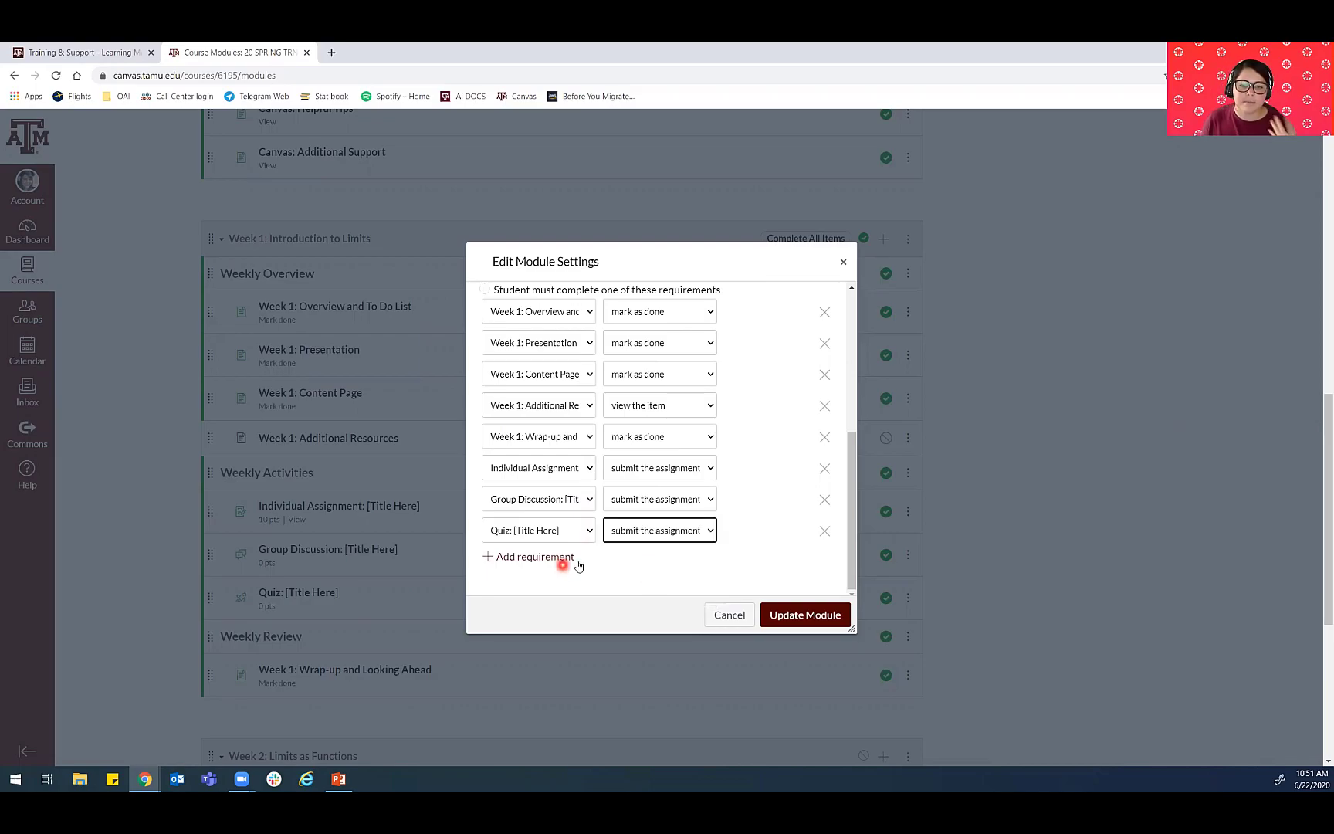
- Save the Week 1 module's settings and let students continue in the course without re-locking modules
click(802, 616)
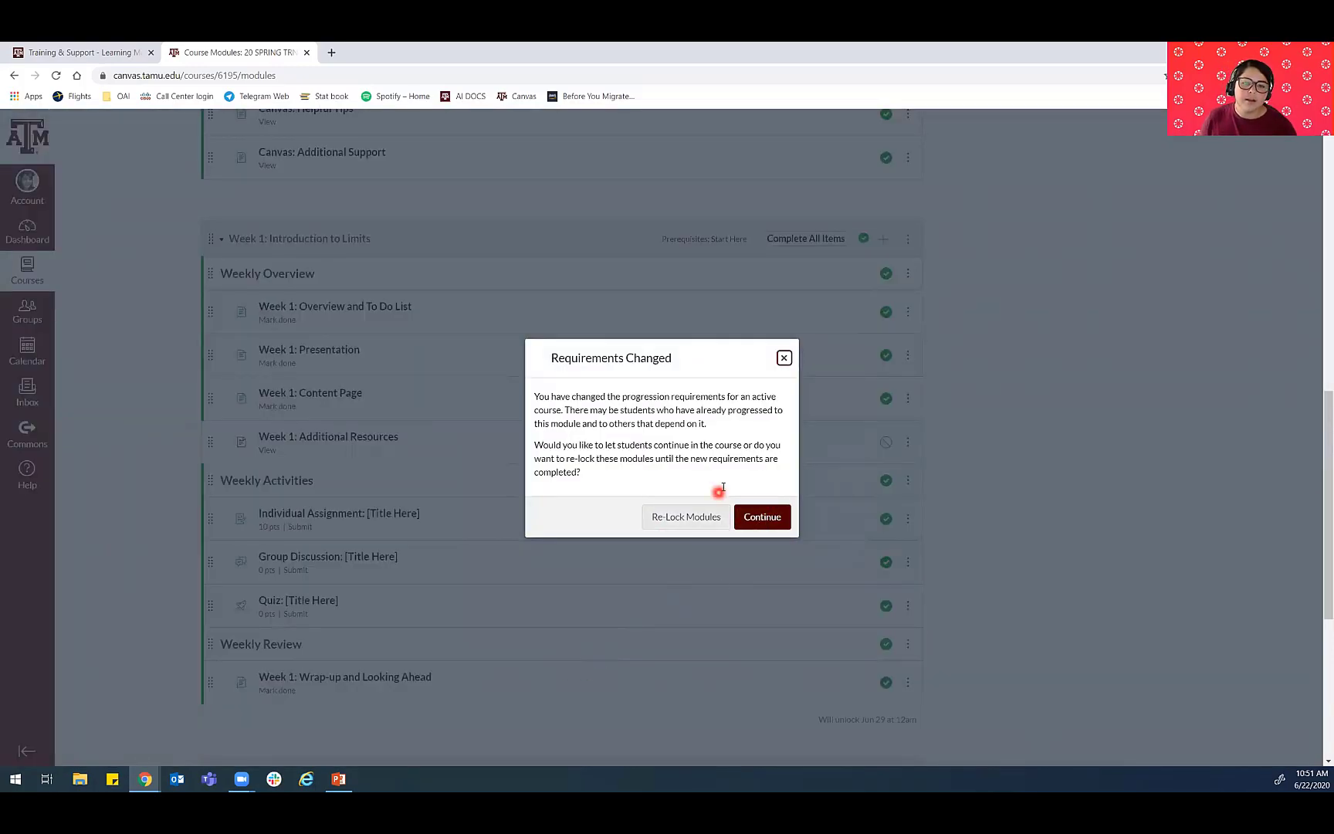
click(762, 525)
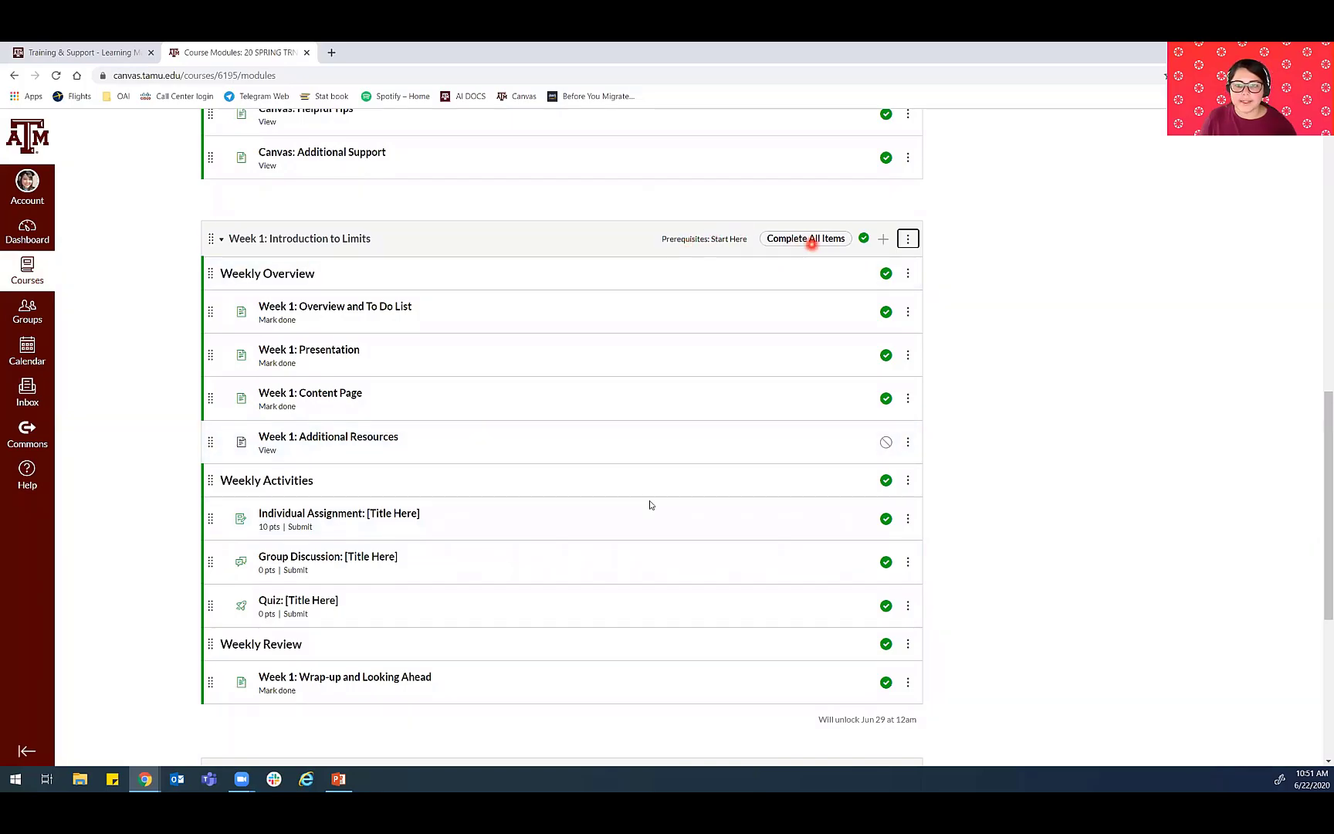
scroll(817, 228, down, 1)
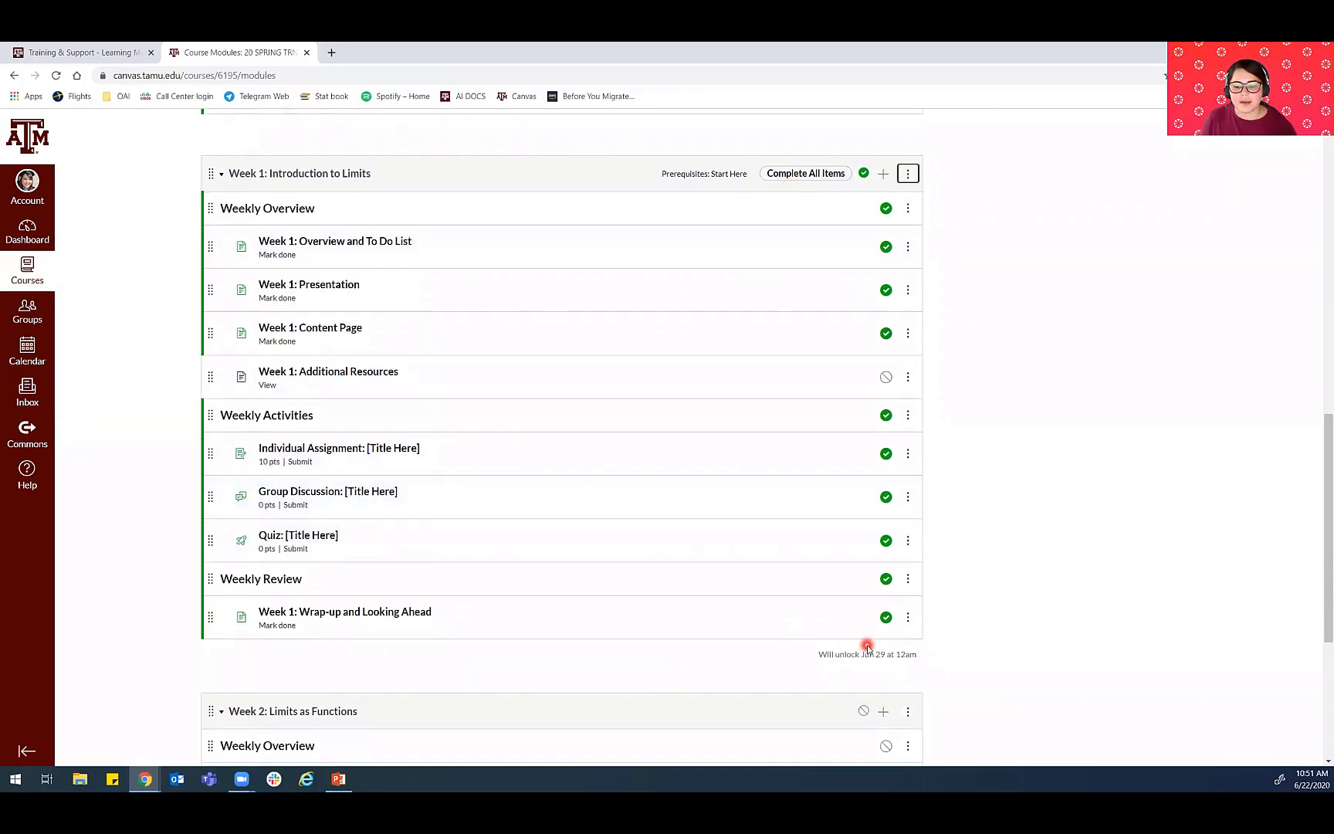
scroll(950, 289, up, 3)
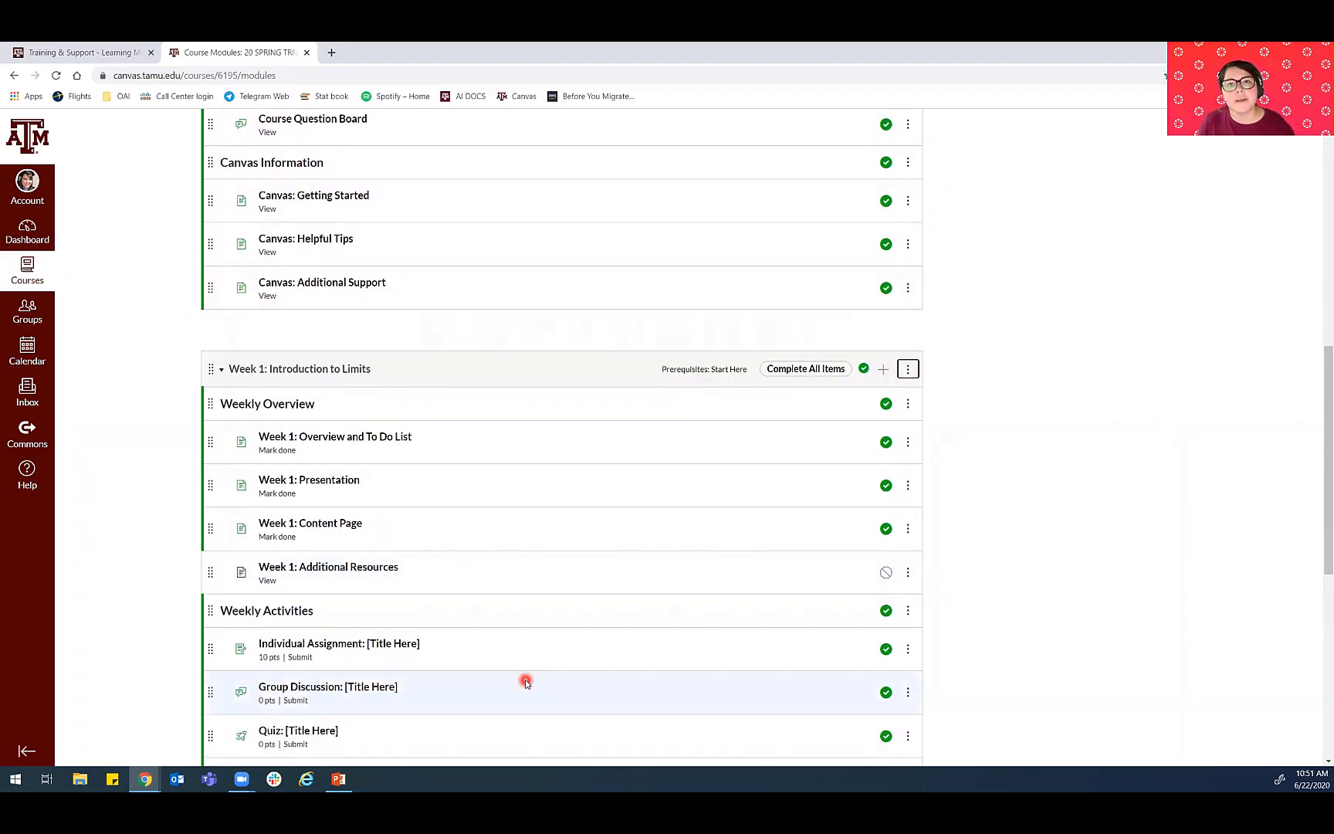
scroll(525, 683, down, 6)
scroll(531, 641, up, 3)
scroll(530, 639, down, 5)
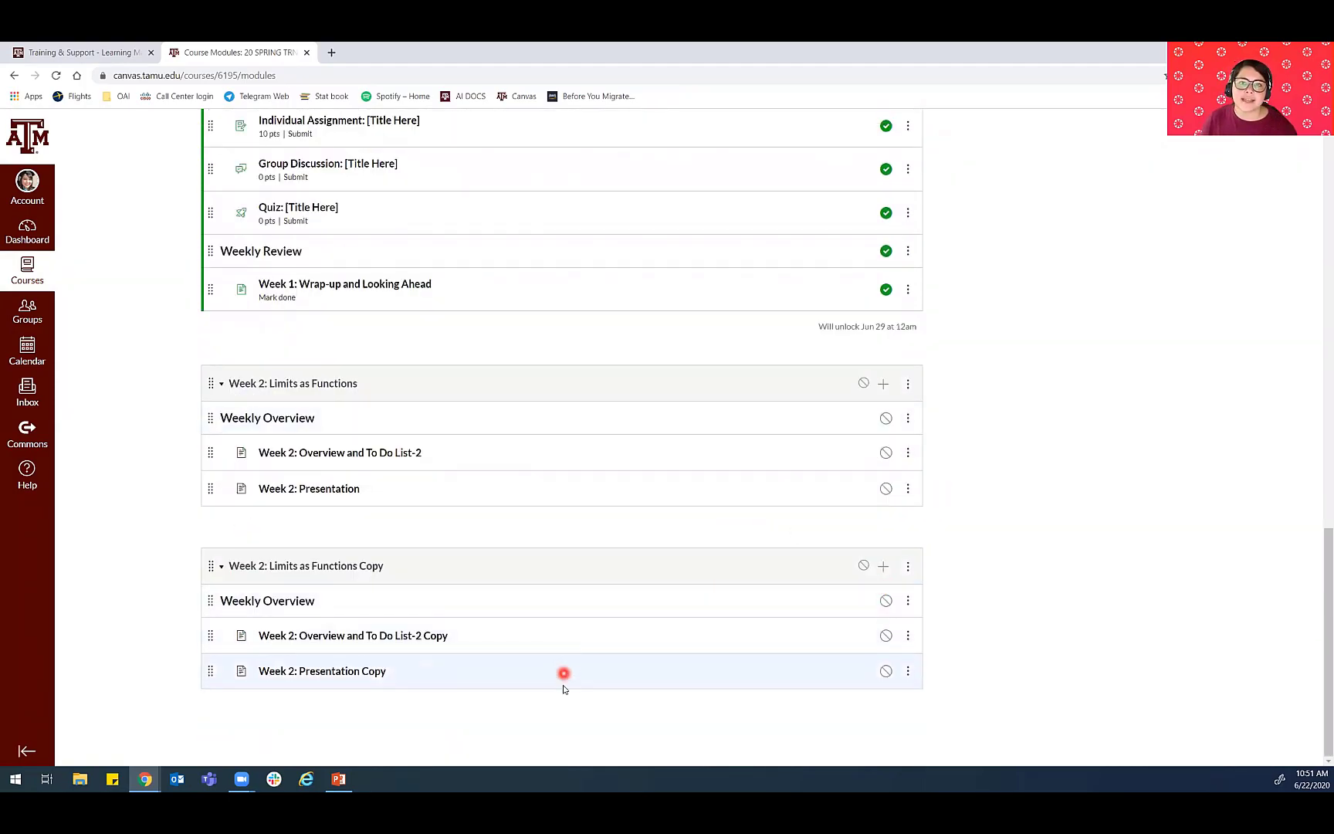
- Go to the course home page and switch to Student View
scroll(552, 687, up, 9)
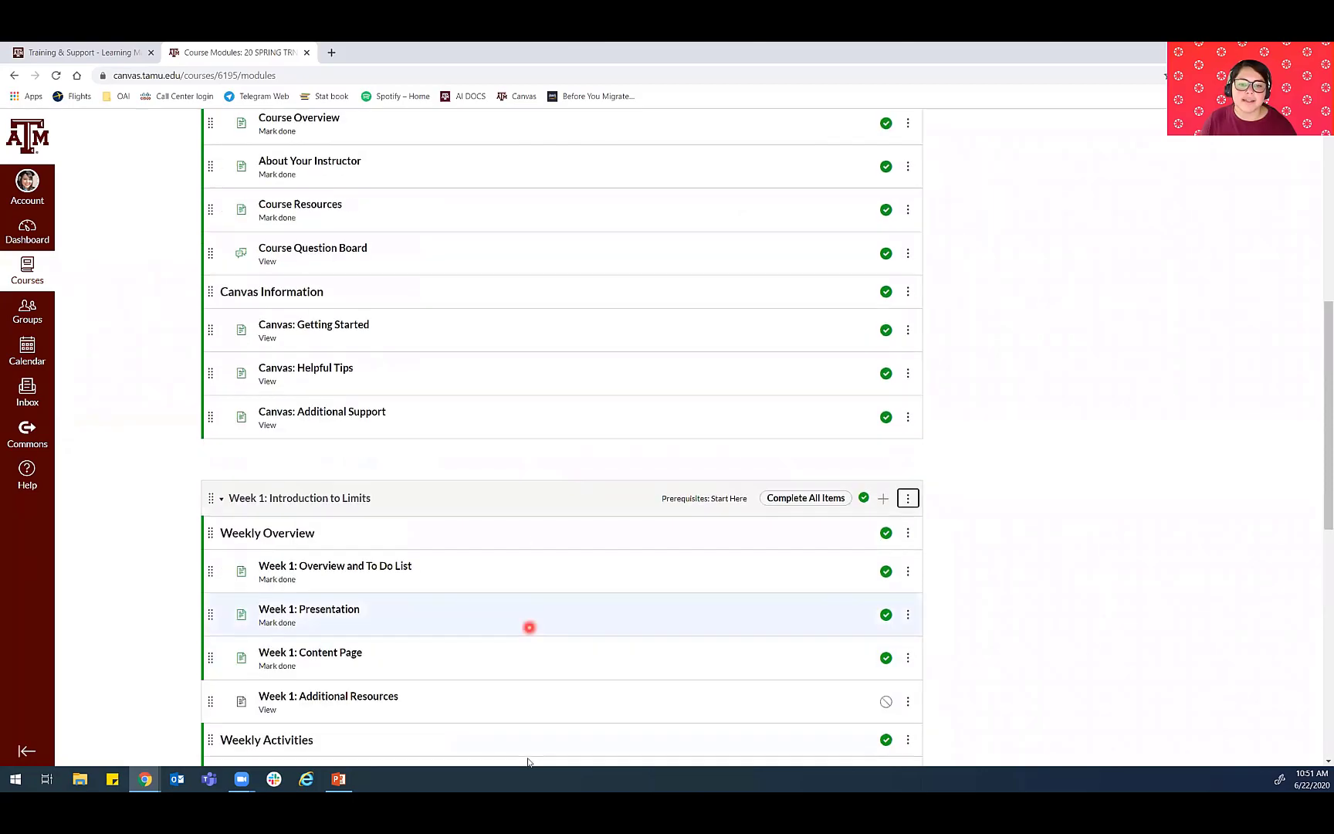
scroll(521, 753, up, 12)
click(90, 185)
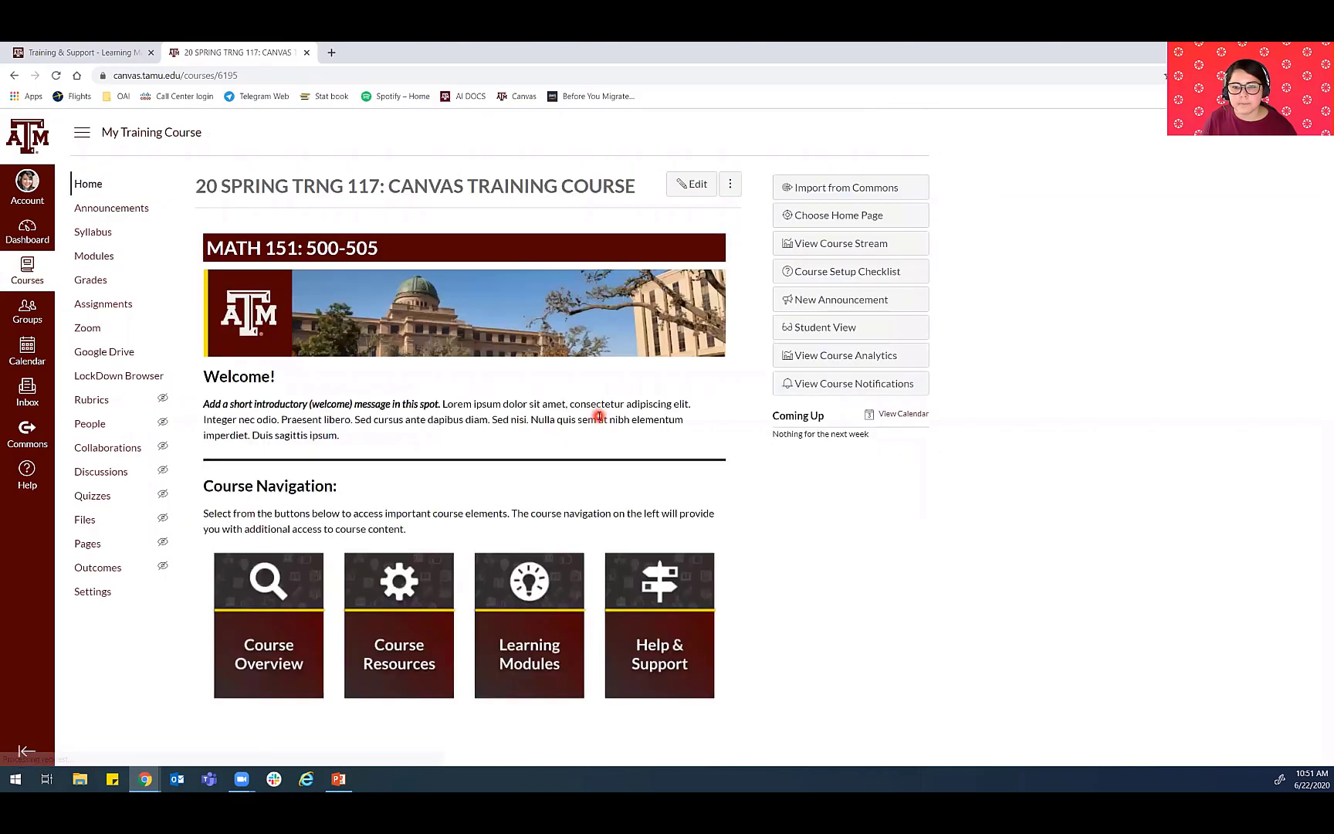
click(803, 332)
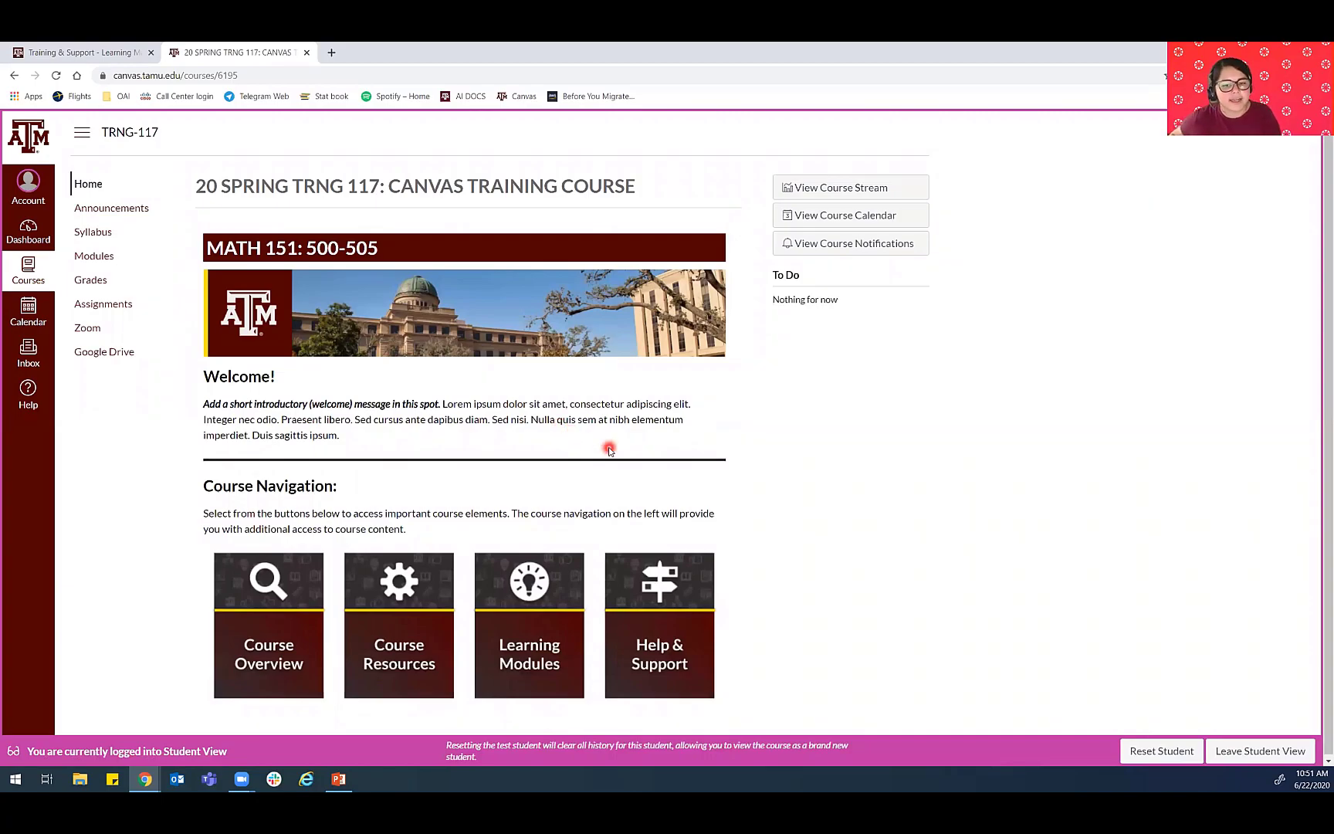
- Open Modules as a student and examine the Start Here requirements and the Week 1 module's prerequisite, lock status and unlock date
scroll(203, 467, down, 1)
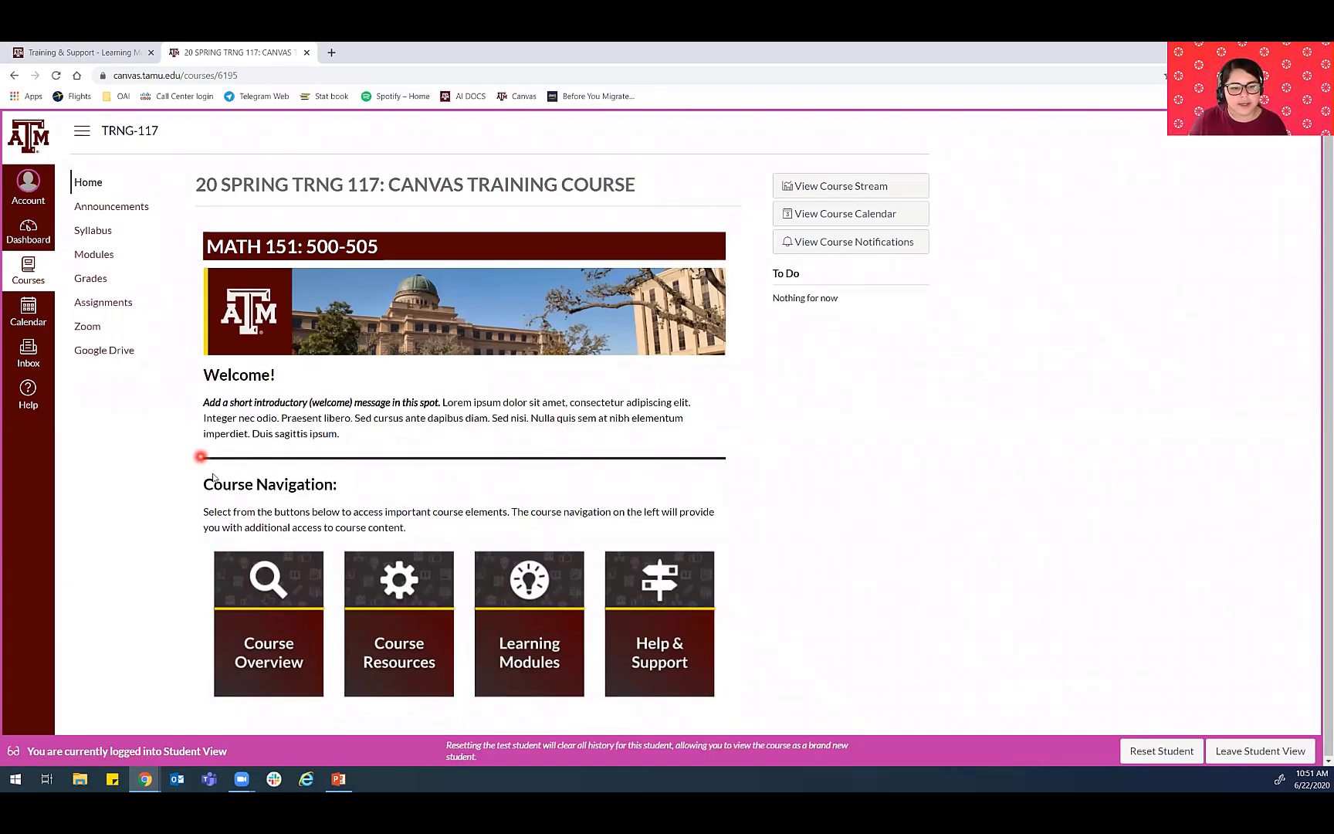
click(86, 256)
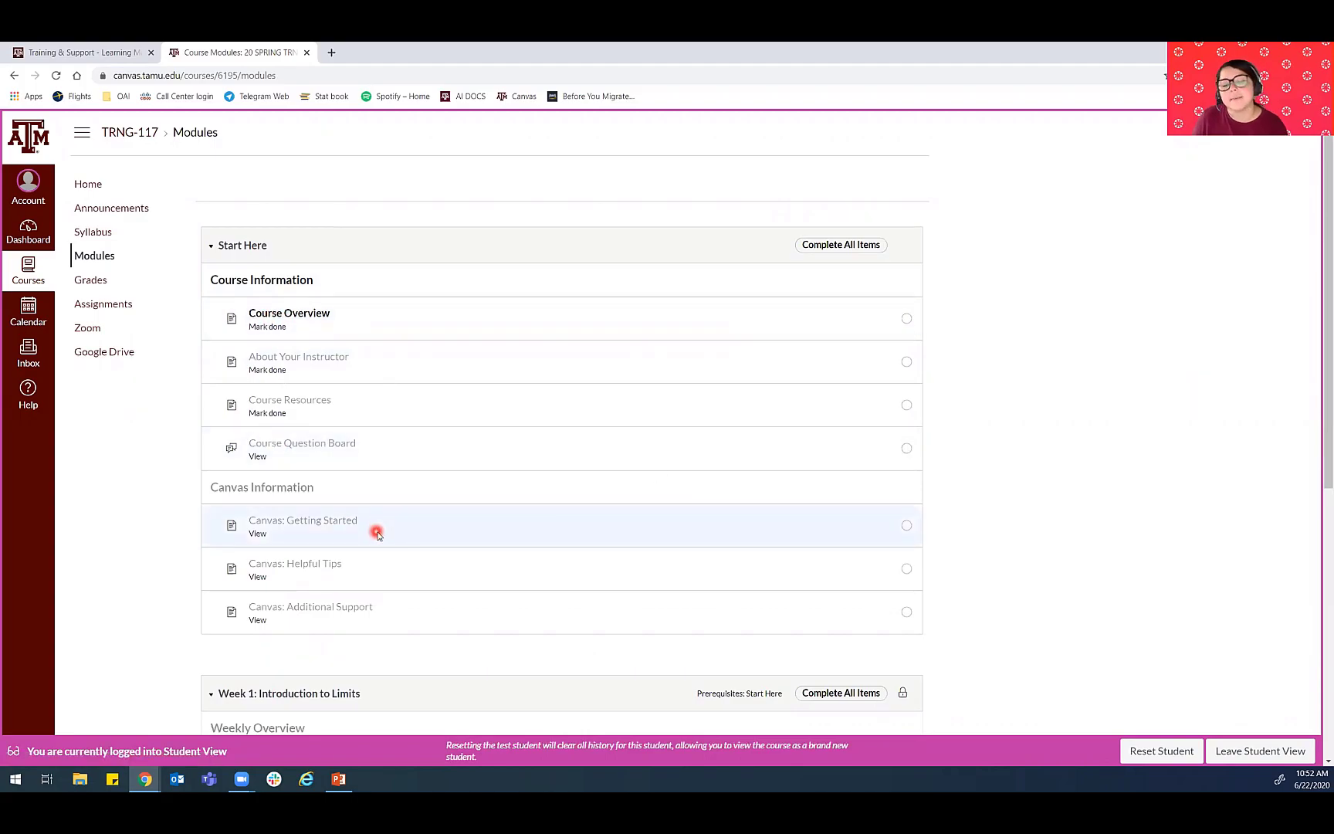
scroll(309, 316, down, 2)
scroll(803, 528, down, 1)
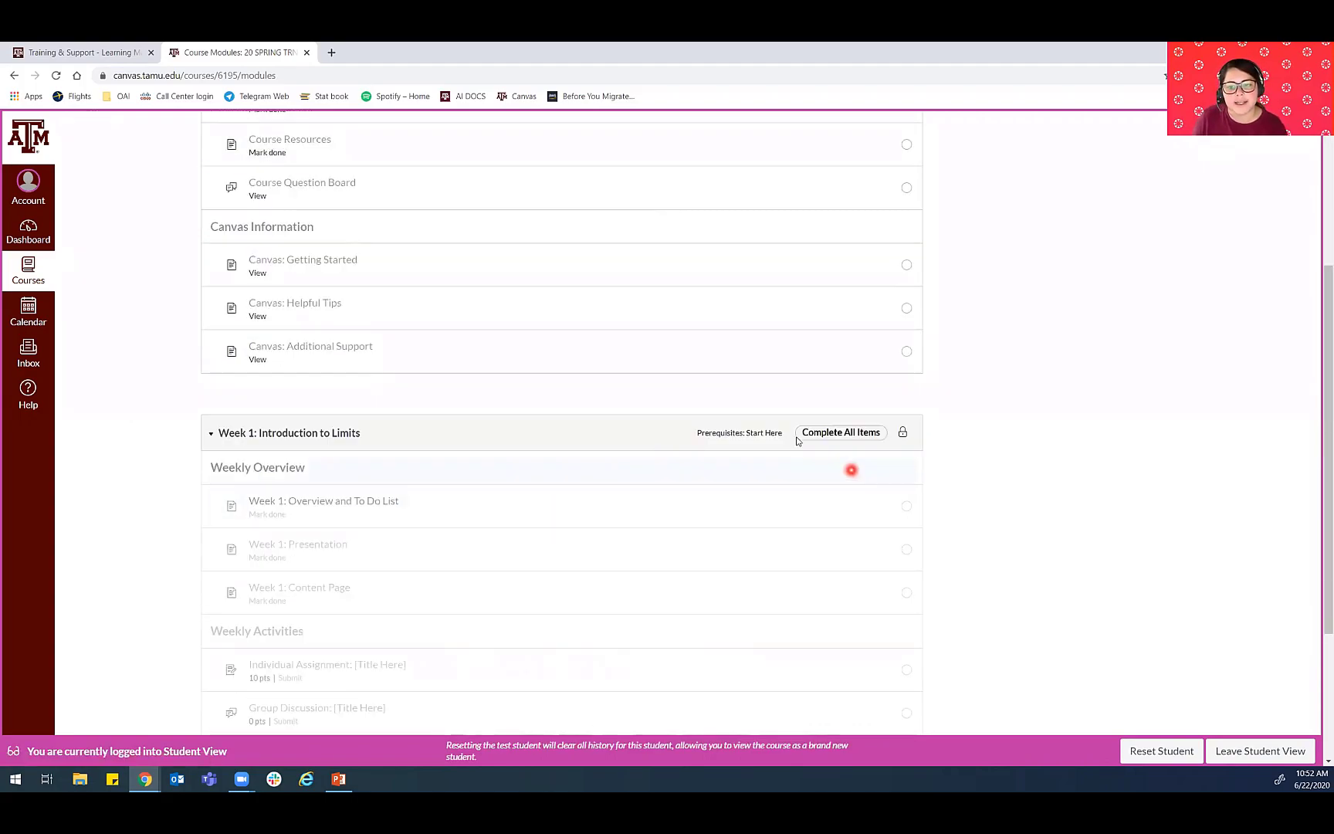
click(904, 435)
click(873, 434)
click(751, 432)
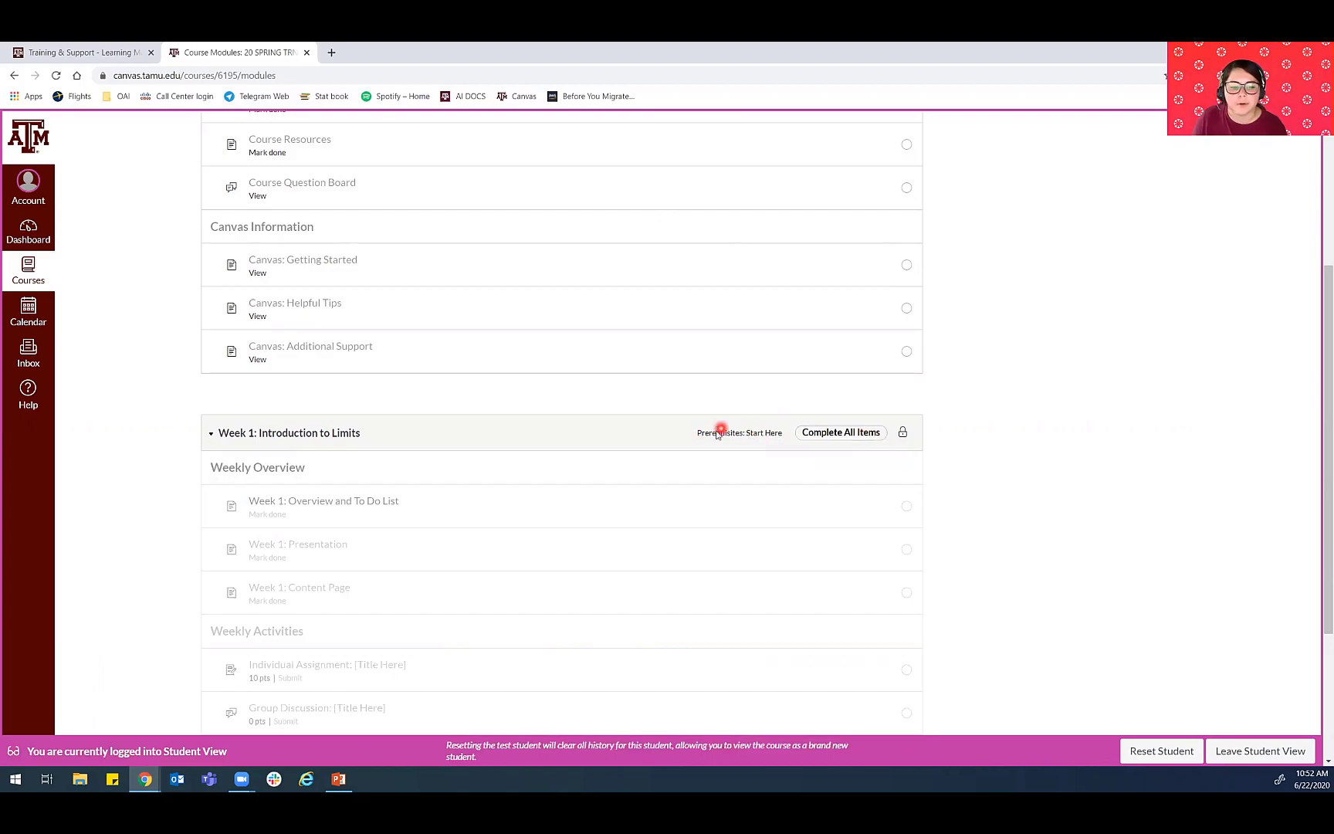
scroll(741, 437, down, 3)
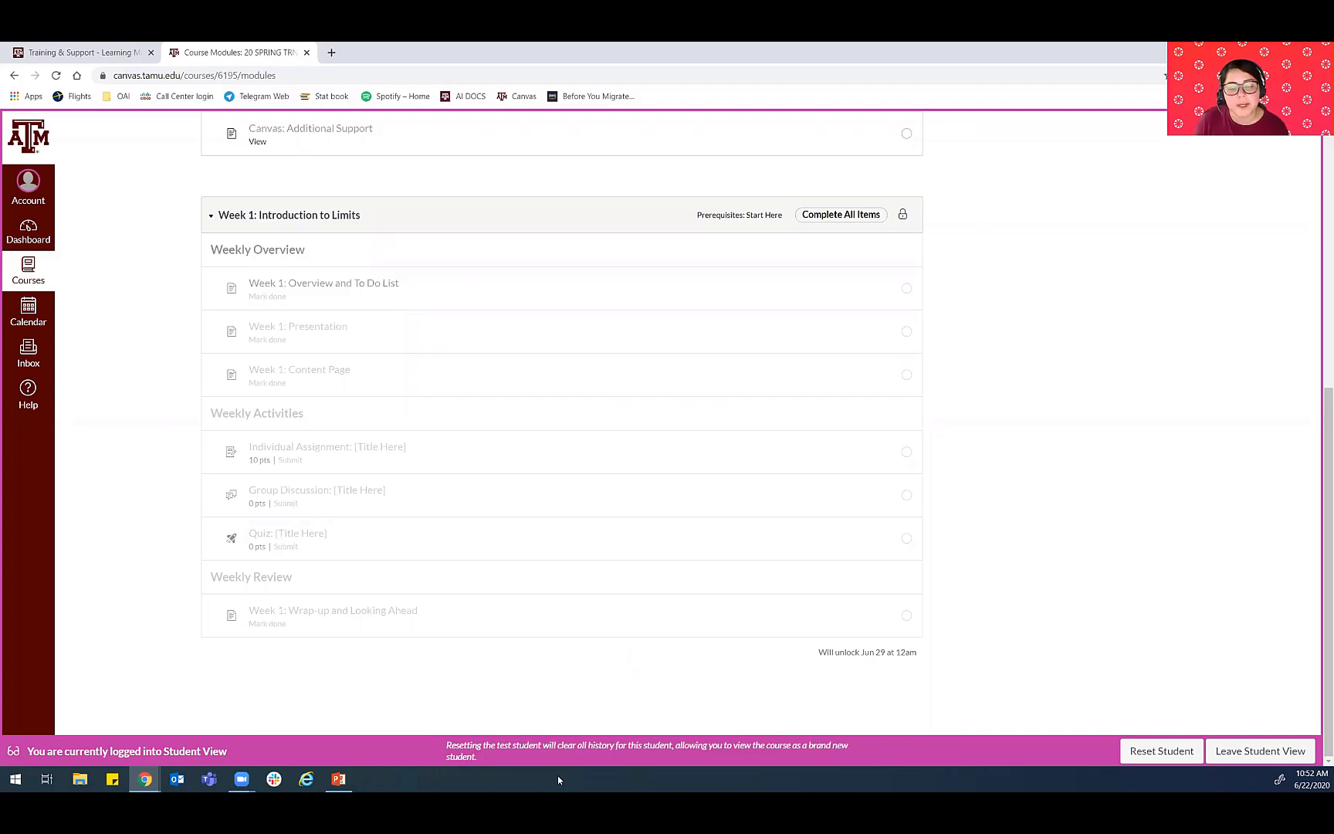
click(594, 722)
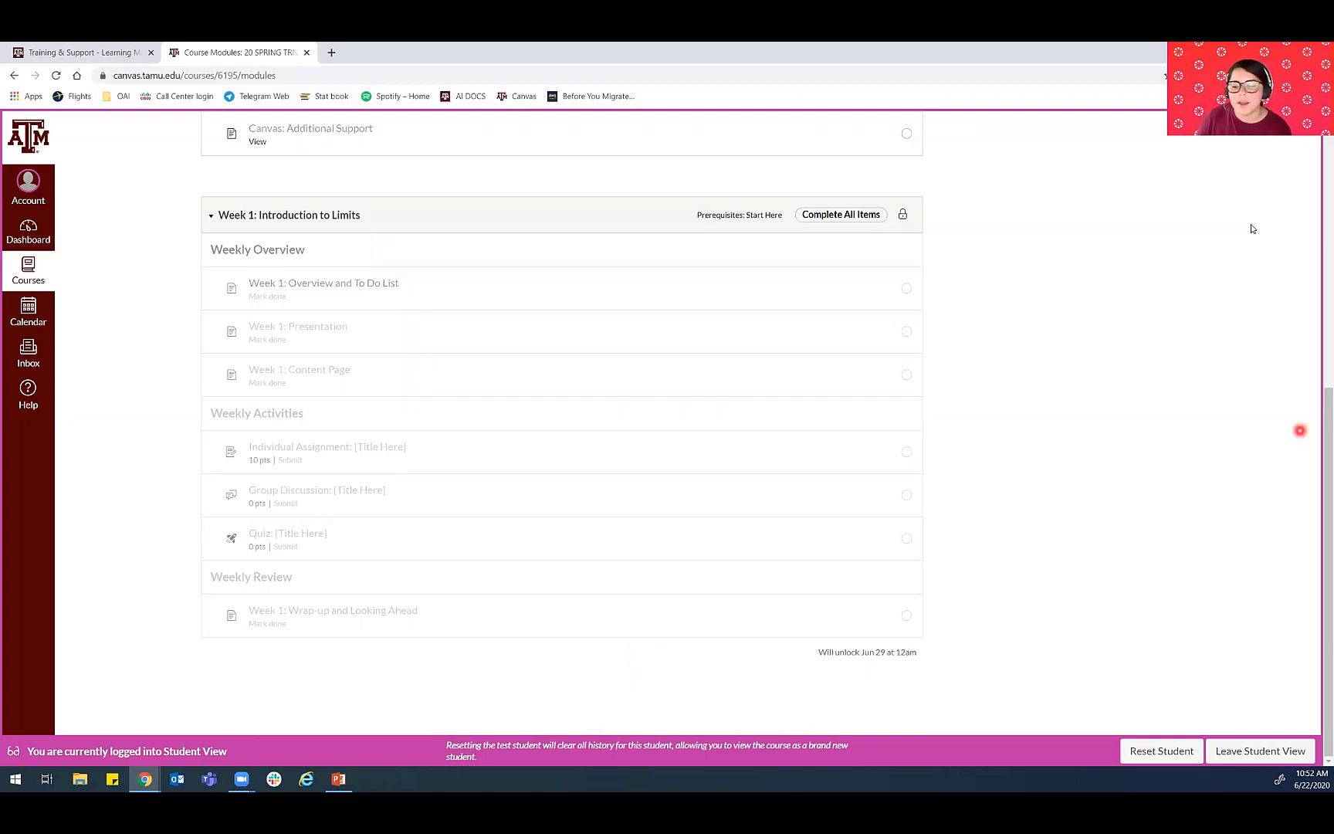
scroll(768, 423, up, 6)
click(566, 540)
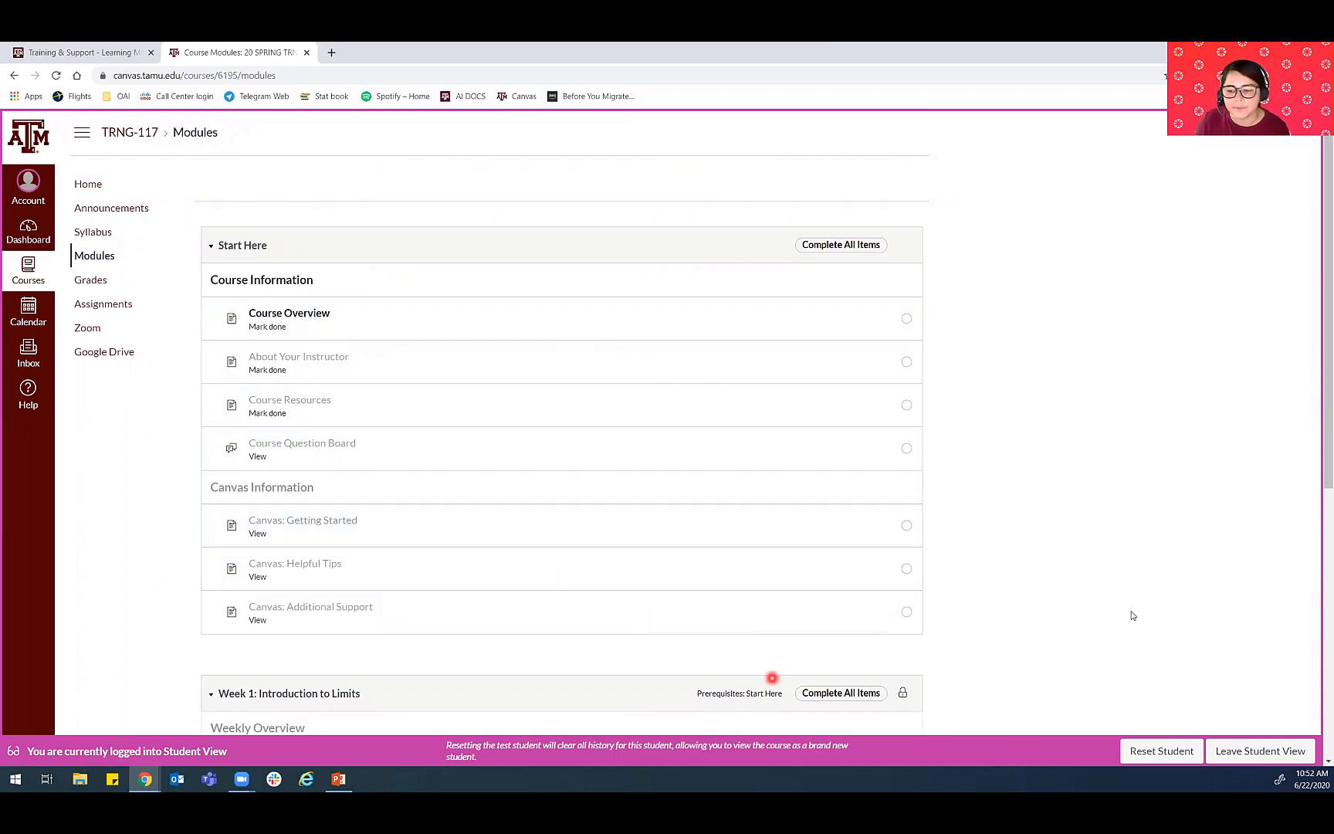
- Leave Student View and publish the Week 2: Limits as Functions module with all its items
click(1252, 753)
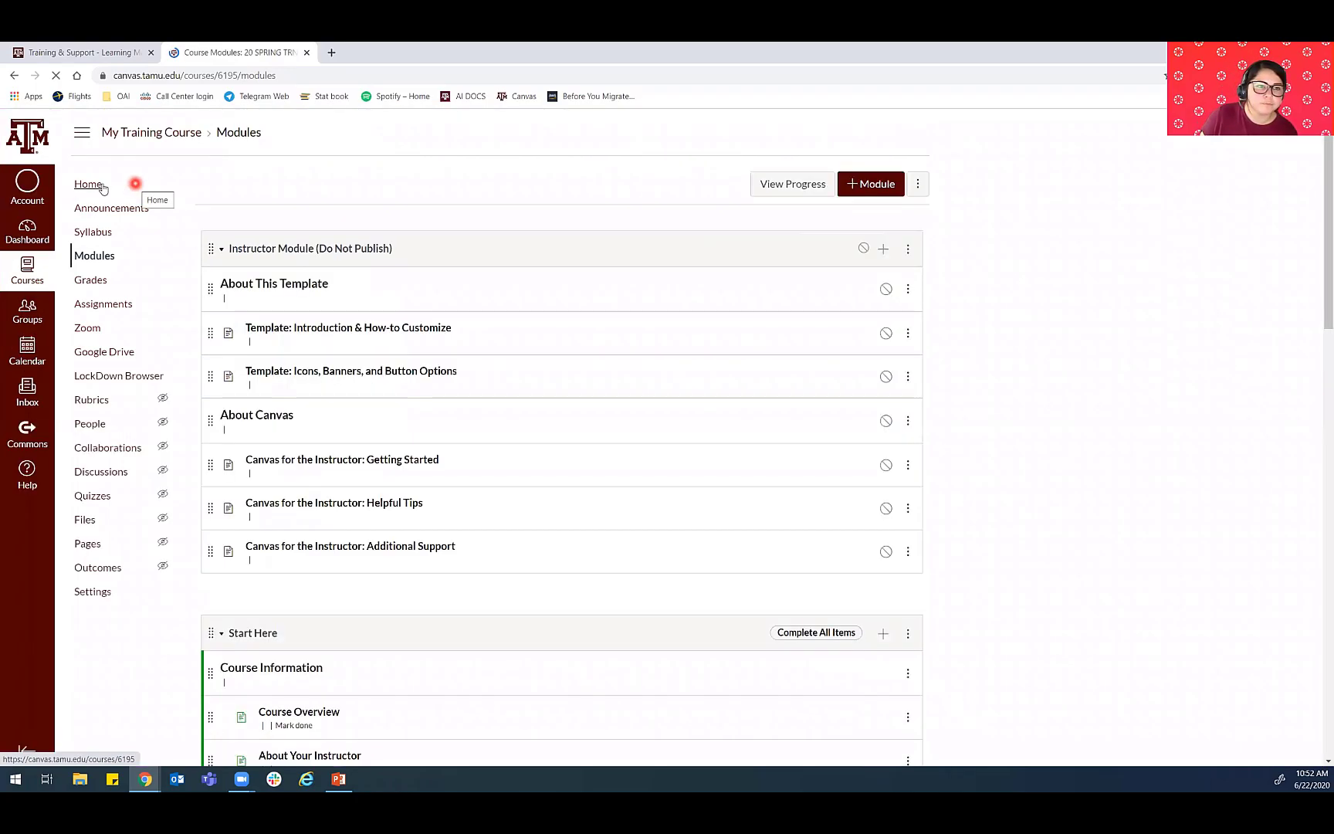
scroll(386, 541, down, 8)
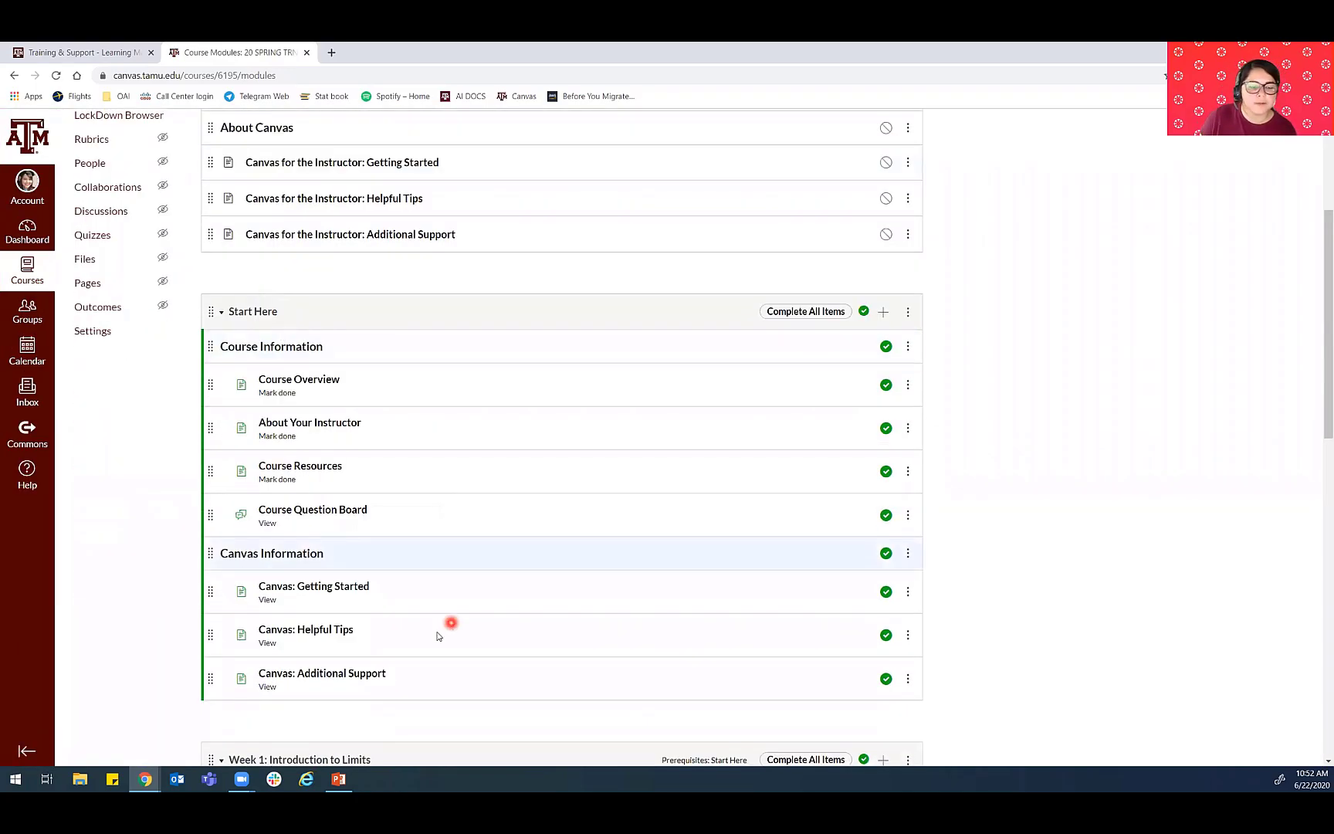
scroll(307, 423, down, 6)
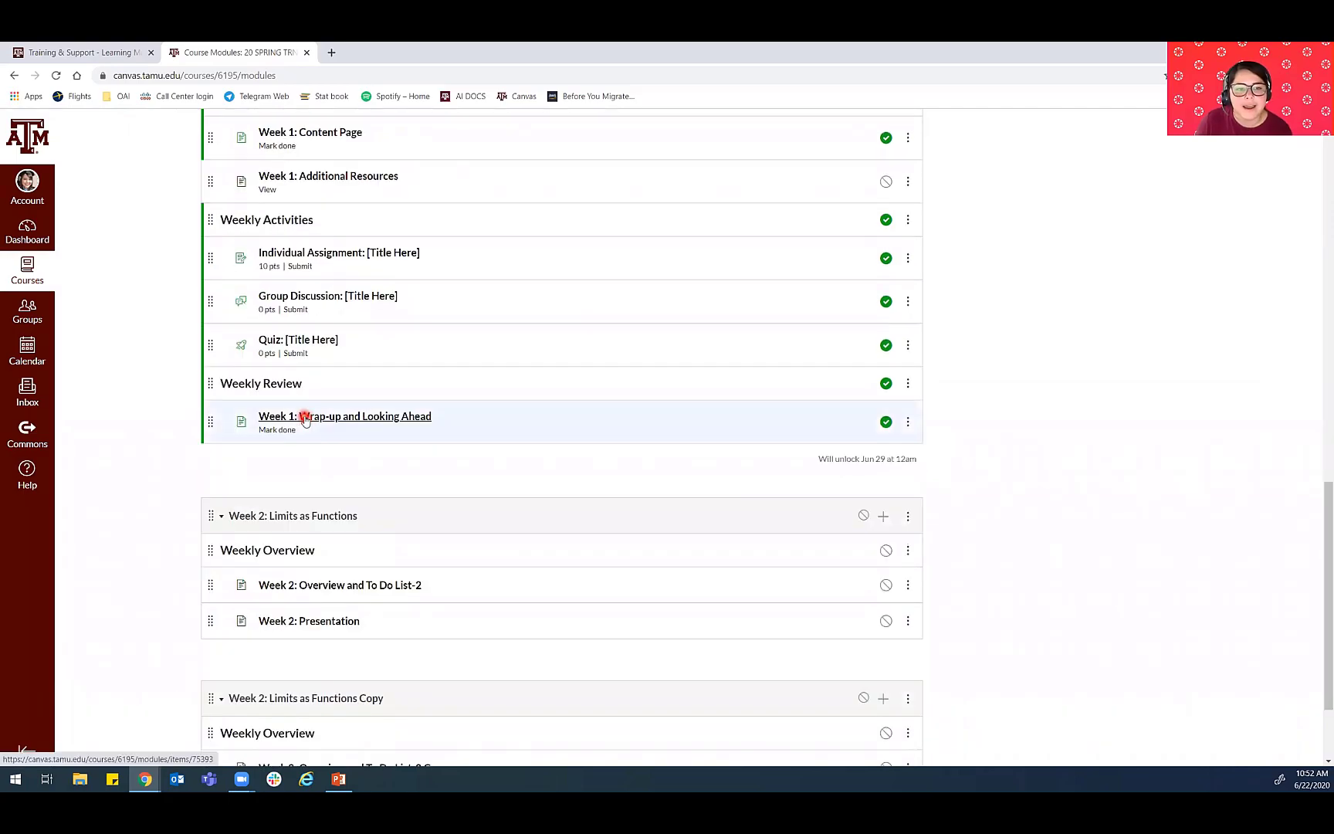
scroll(448, 301, down, 2)
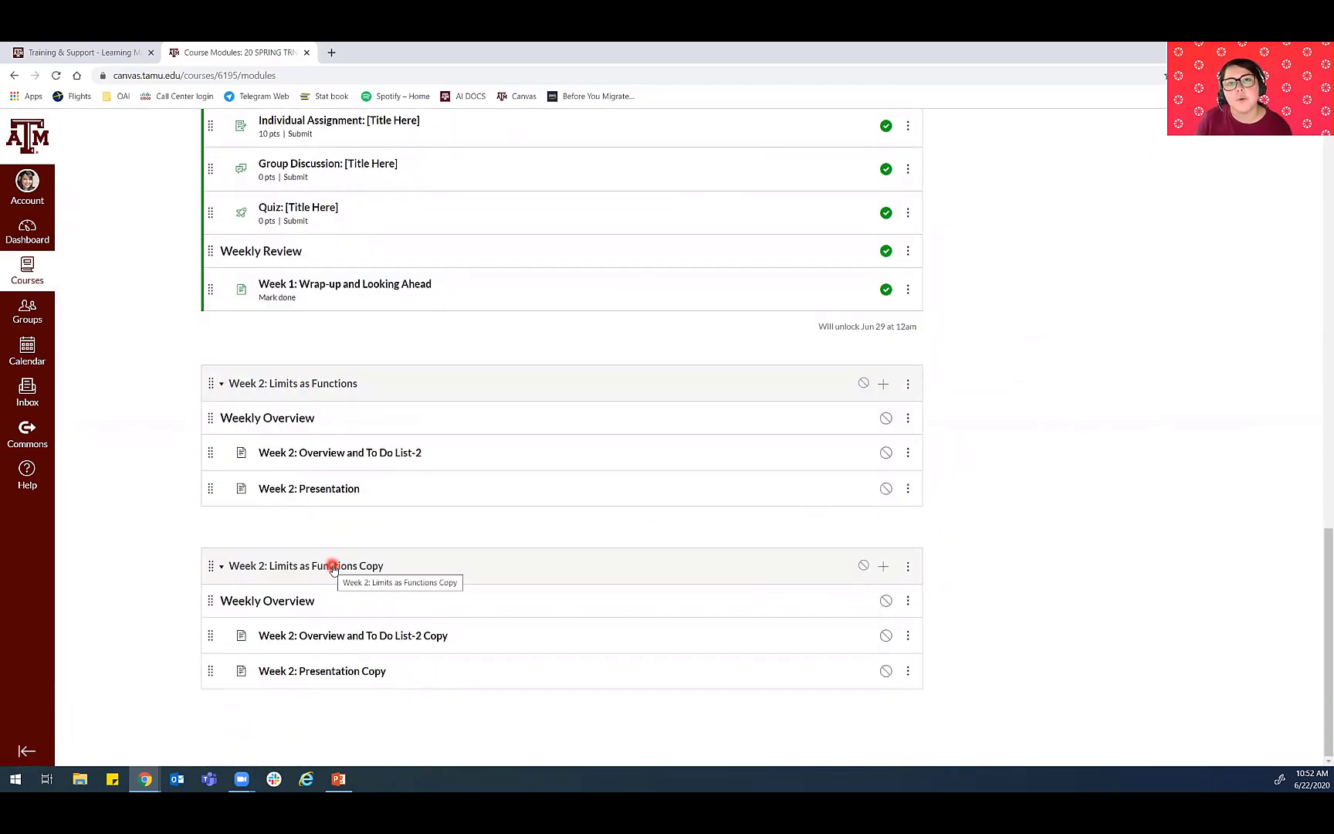
click(863, 383)
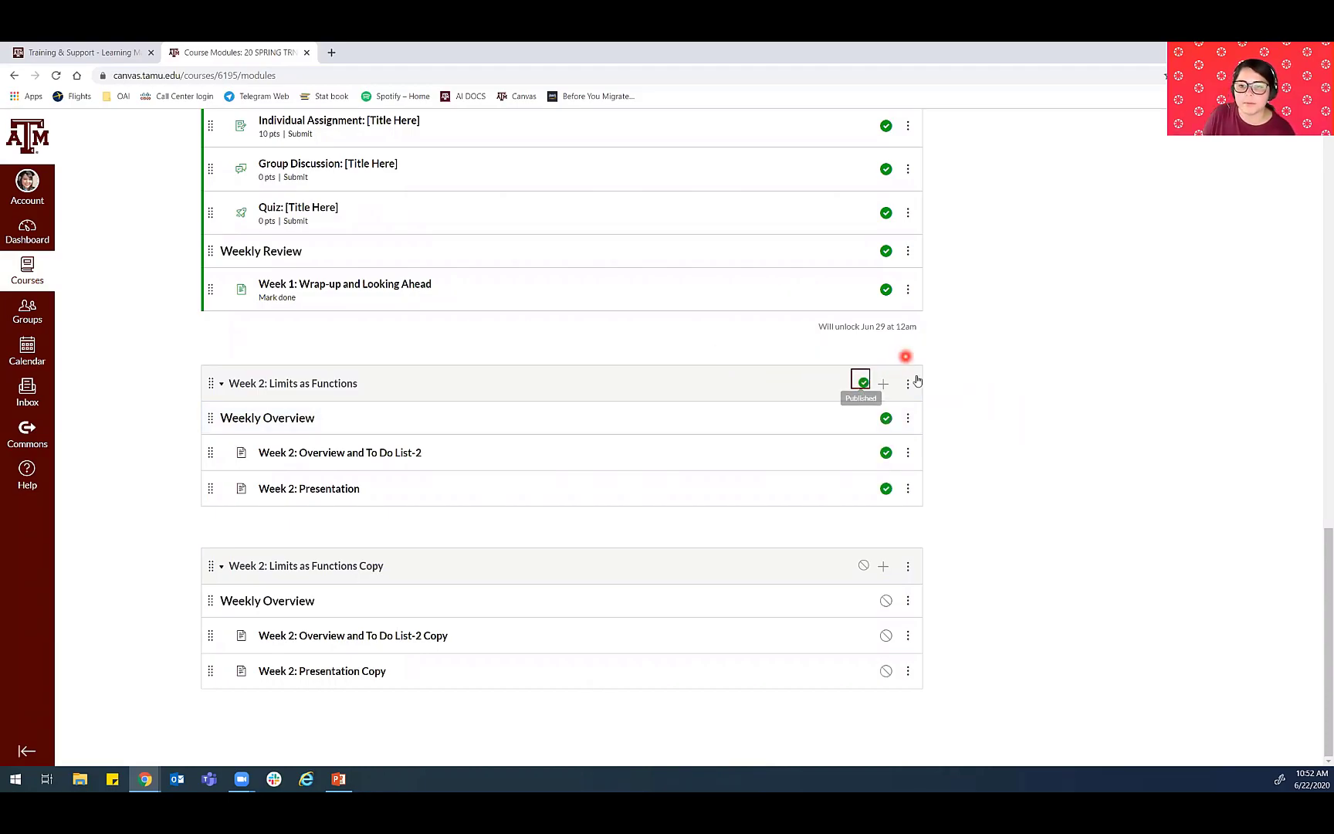
- Unpublish the Week 2: Presentation page and switch to the Create a Course in Canvas slide show in PowerPoint
click(887, 490)
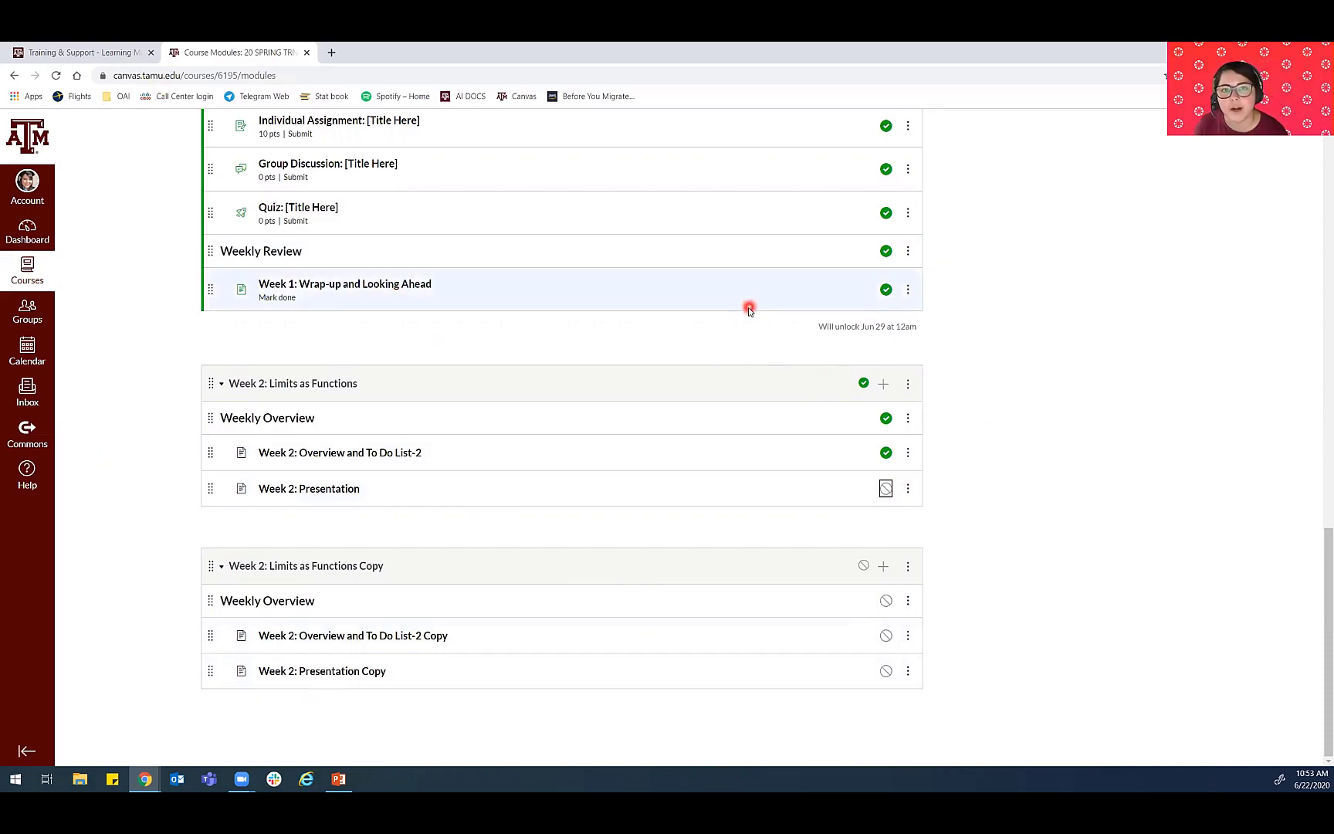
click(339, 779)
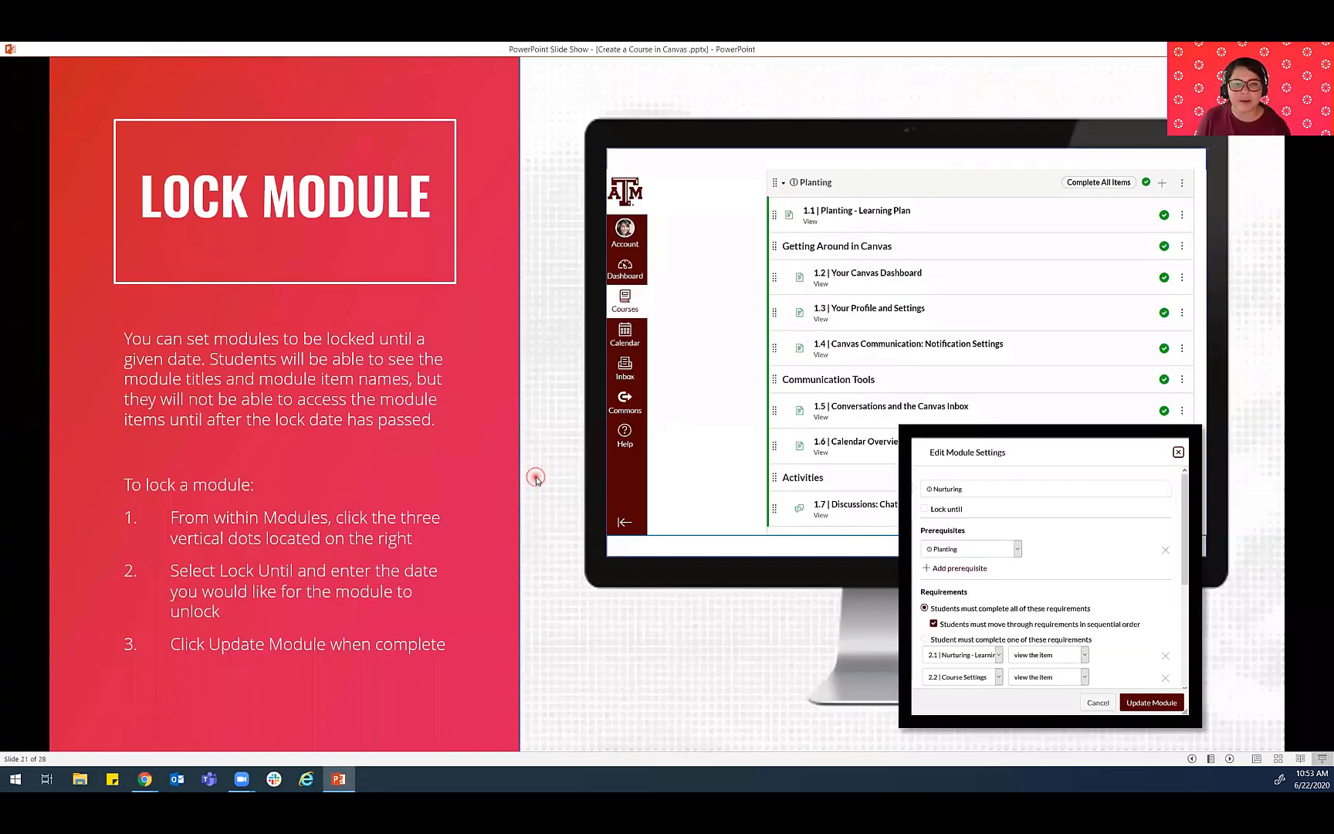